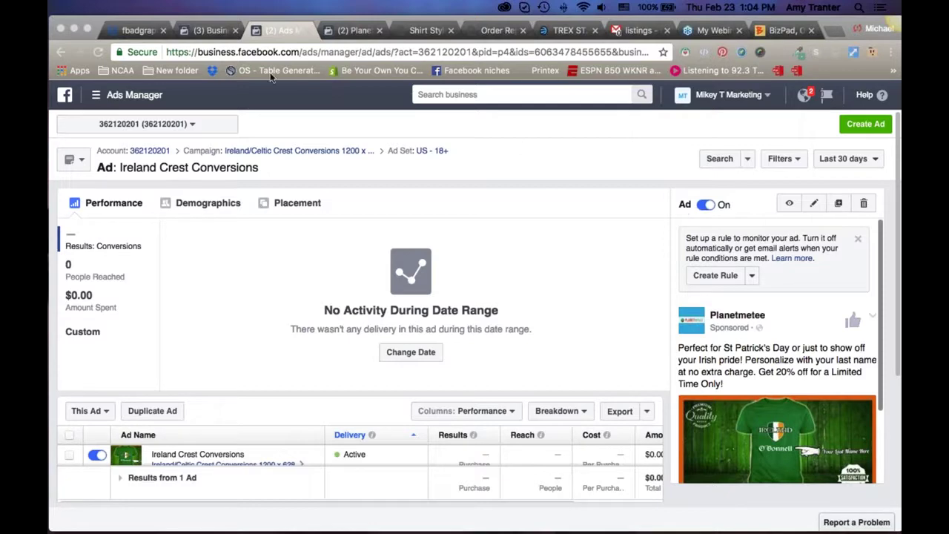
# Switch to the Planetmetee page and examine the text, link and image of the Celtic-knot Irish crest shirt post
pyautogui.click(349, 27)
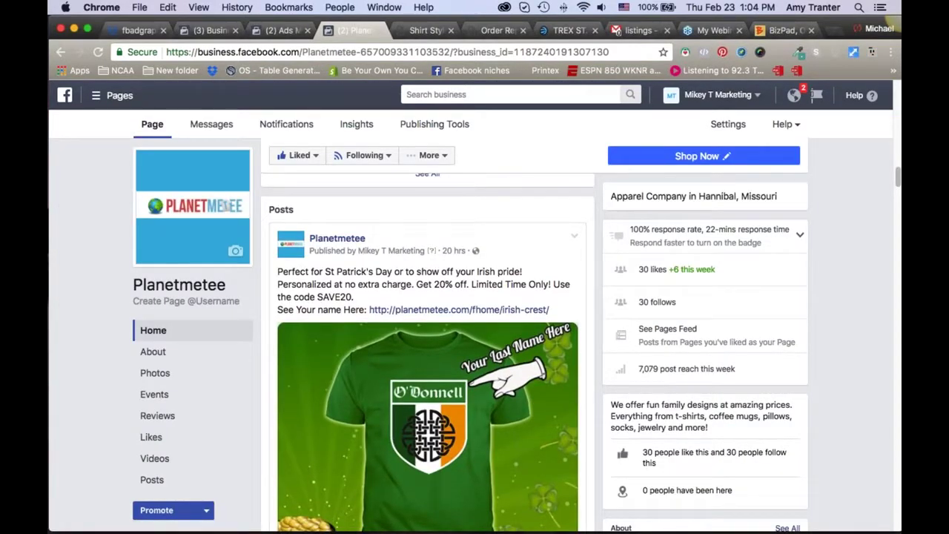
pyautogui.scroll(-5, 427, 352)
pyautogui.scroll(8, 427, 352)
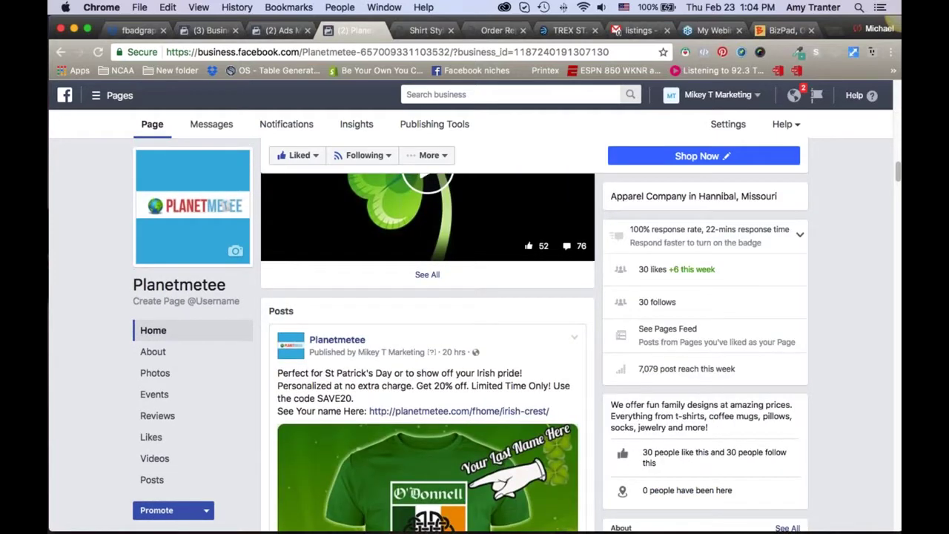
pyautogui.scroll(5, 427, 352)
pyautogui.scroll(-6, 427, 352)
pyautogui.scroll(-1, 427, 352)
pyautogui.scroll(-2, 427, 352)
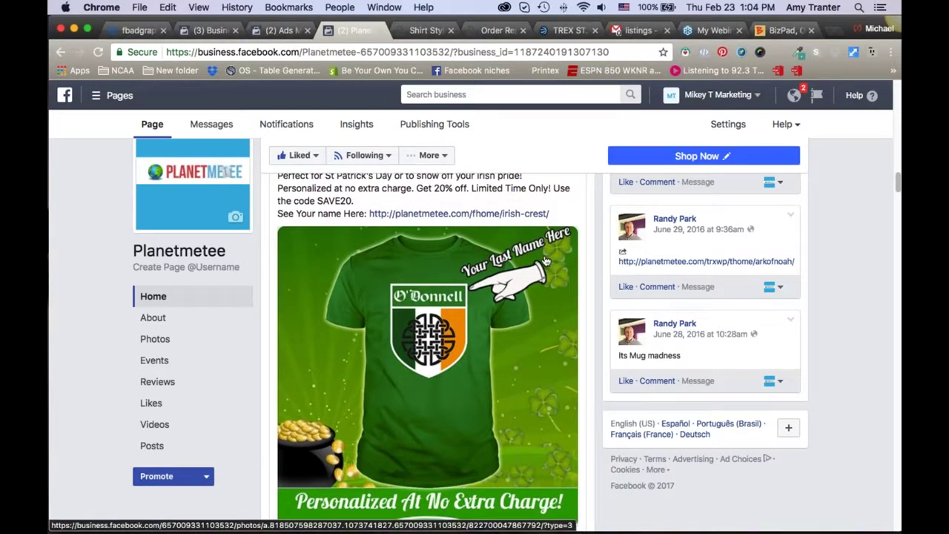
pyautogui.scroll(1, 459, 219)
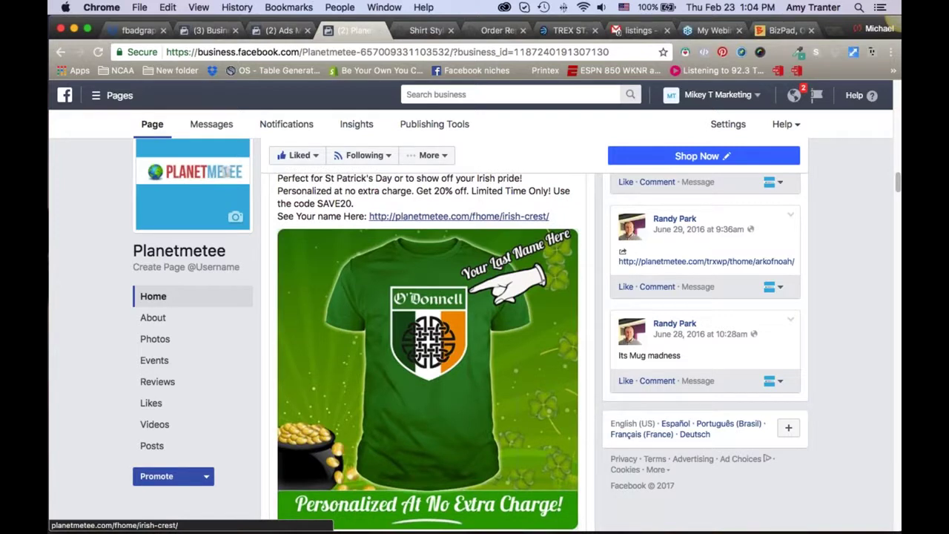
pyautogui.scroll(2, 460, 217)
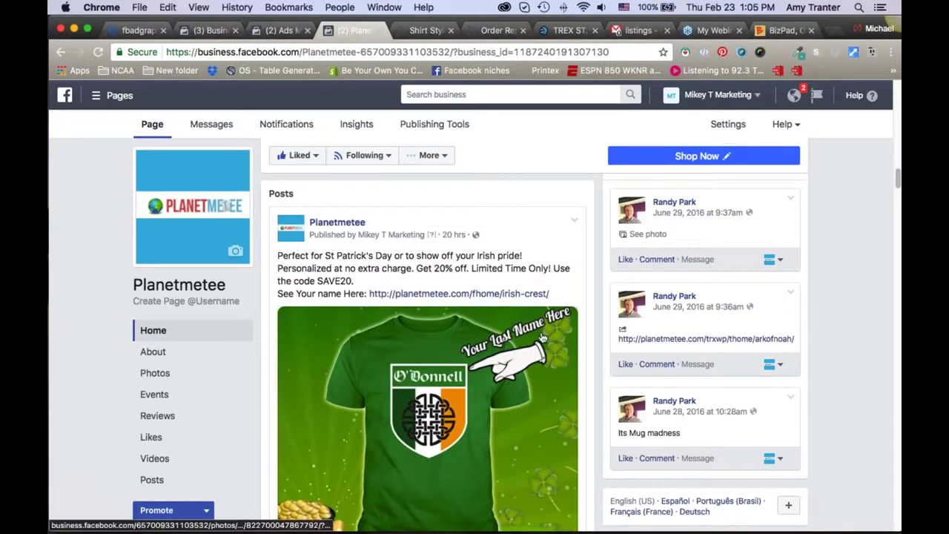
pyautogui.scroll(-1, 536, 345)
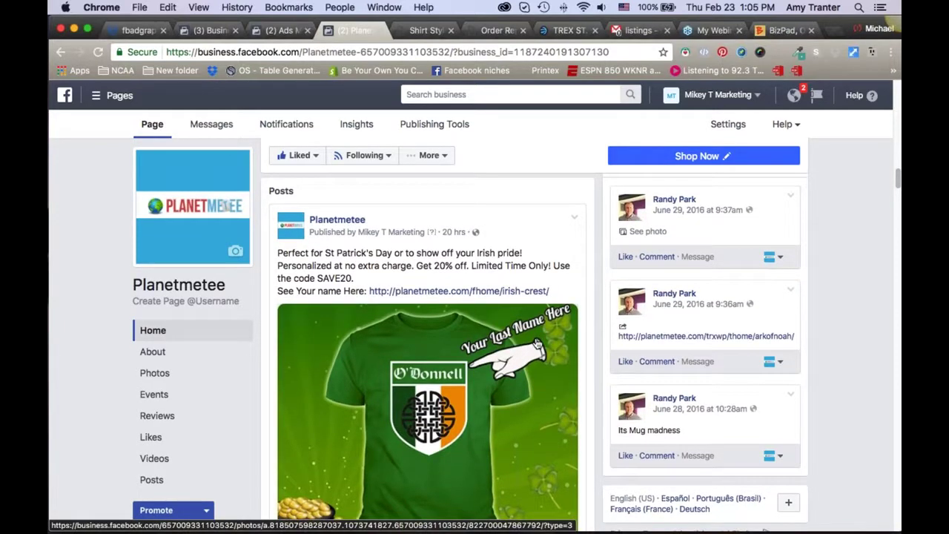
pyautogui.scroll(-1, 537, 345)
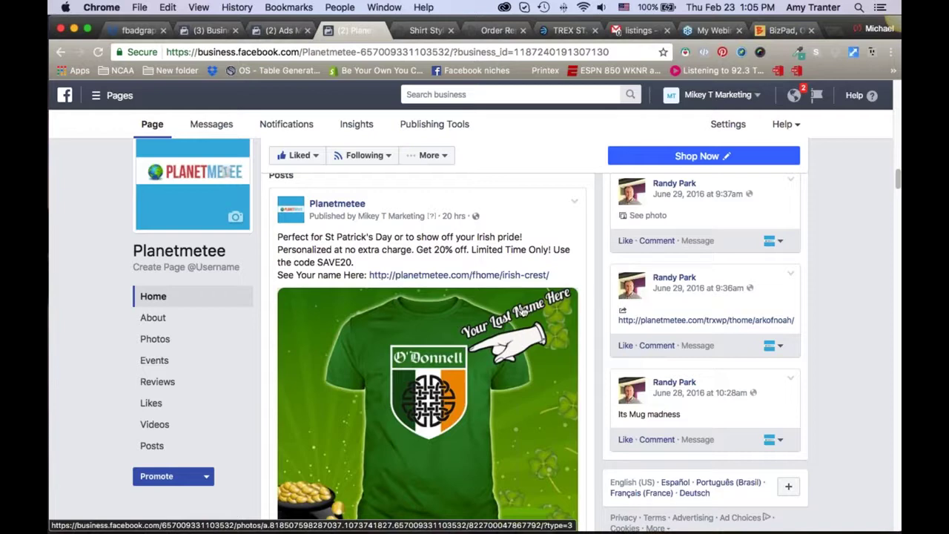
pyautogui.scroll(-1, 524, 310)
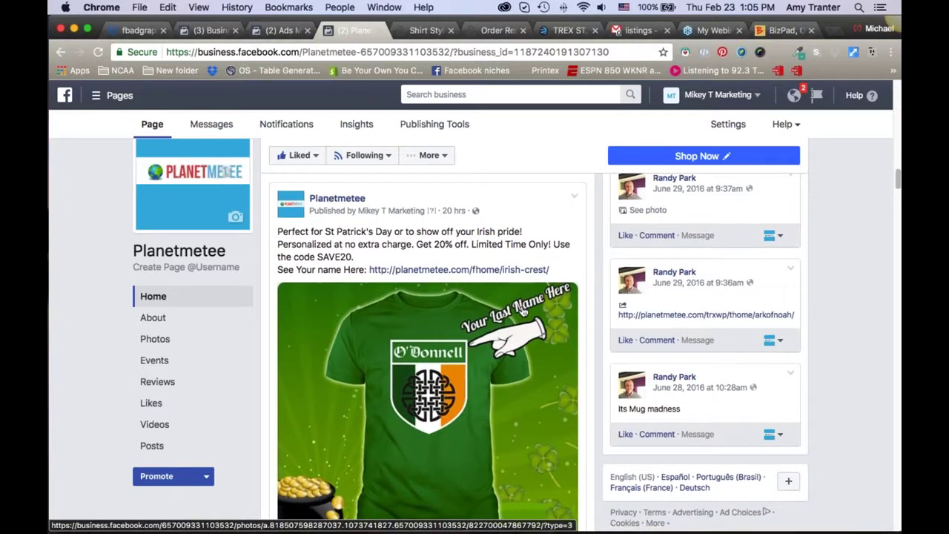
pyautogui.scroll(-2, 527, 304)
pyautogui.scroll(-1, 530, 290)
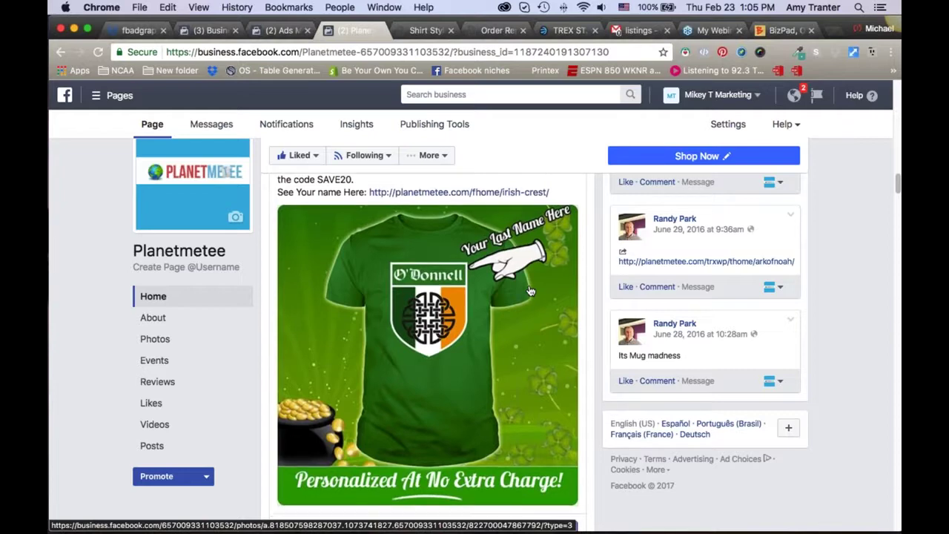
pyautogui.scroll(-3, 531, 291)
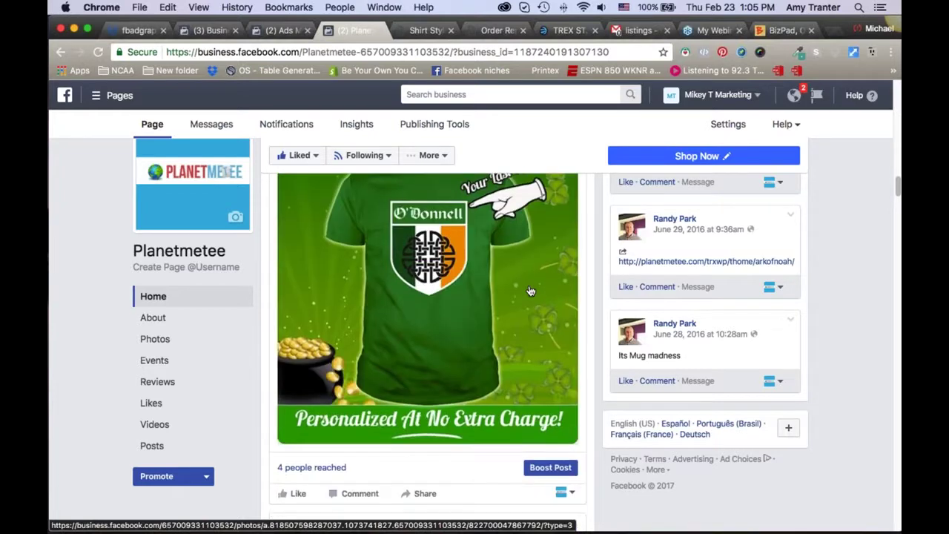
pyautogui.scroll(2, 531, 291)
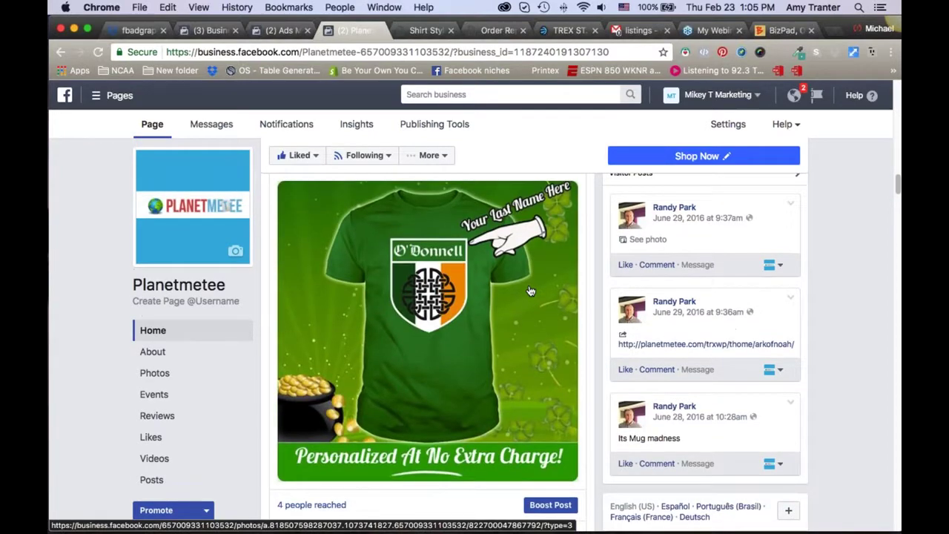
# Compare the Irish crest post with the Ireland crest shirt post below it, checking its text, link and artwork
pyautogui.scroll(-5, 531, 291)
pyautogui.scroll(-1, 531, 291)
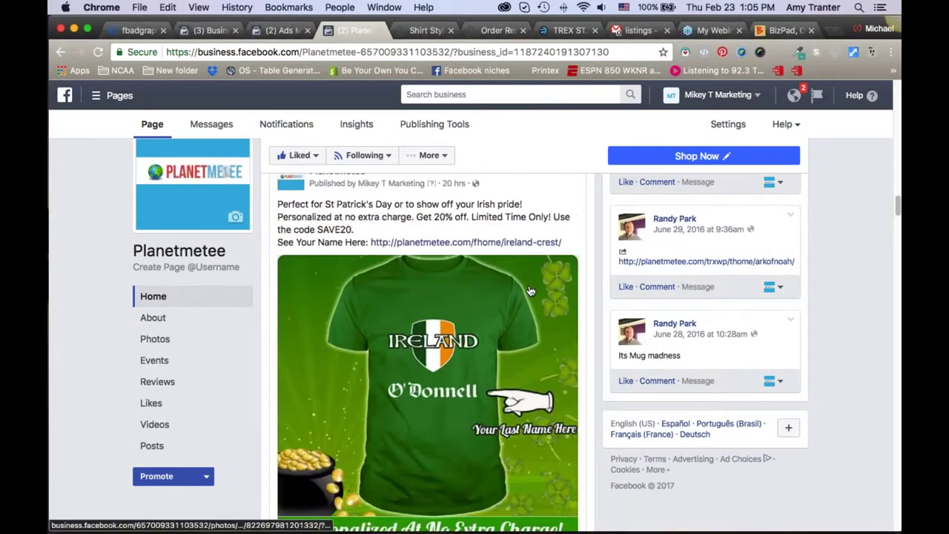
pyautogui.scroll(-1, 474, 355)
pyautogui.scroll(4, 475, 356)
pyautogui.scroll(1, 477, 308)
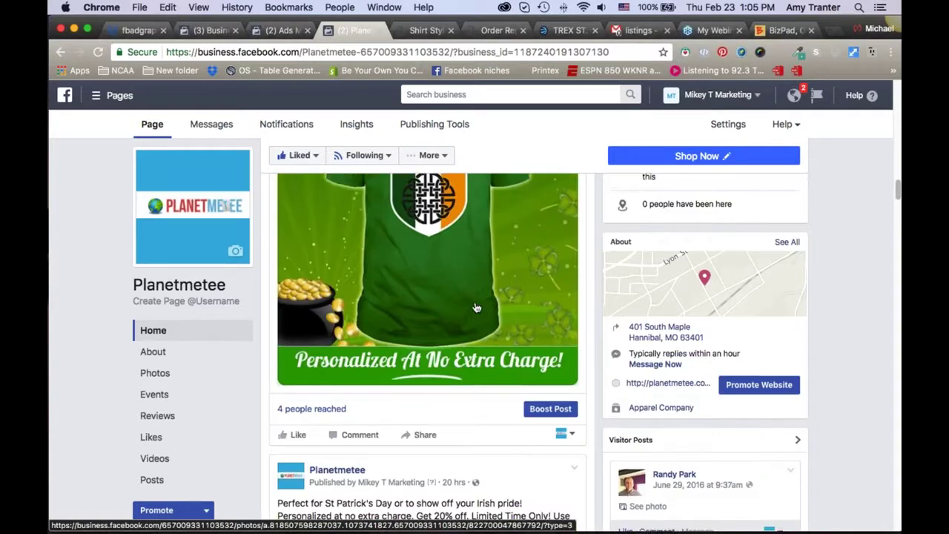
pyautogui.scroll(-5, 477, 308)
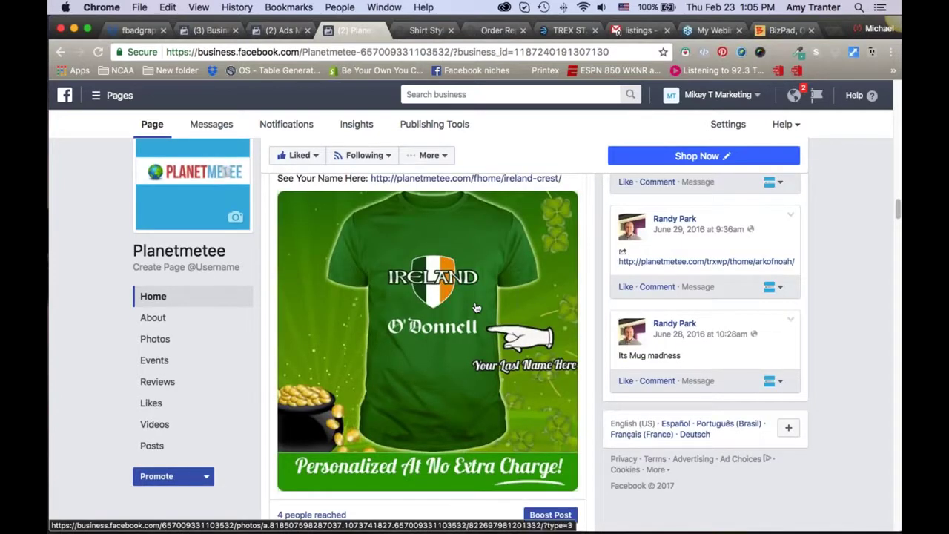
pyautogui.scroll(-1, 490, 276)
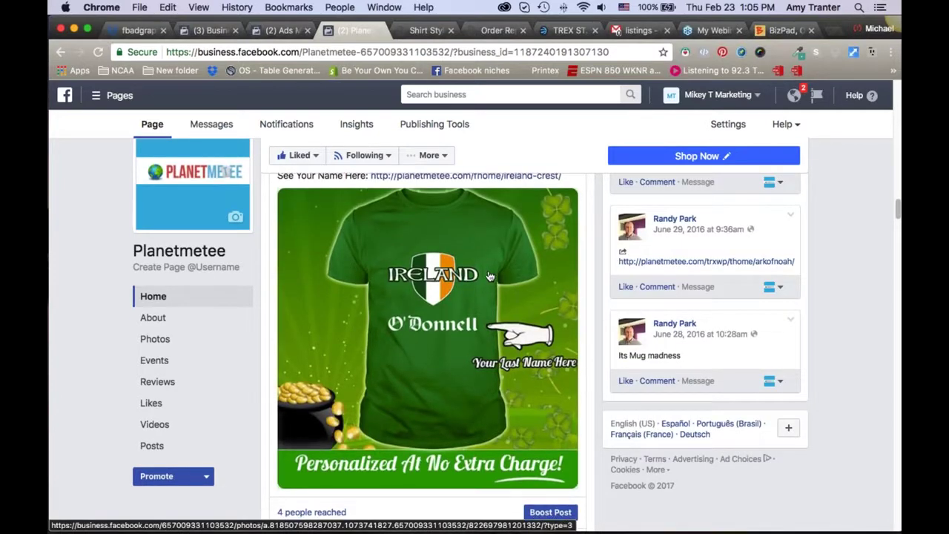
pyautogui.scroll(1, 489, 276)
pyautogui.scroll(1, 489, 276)
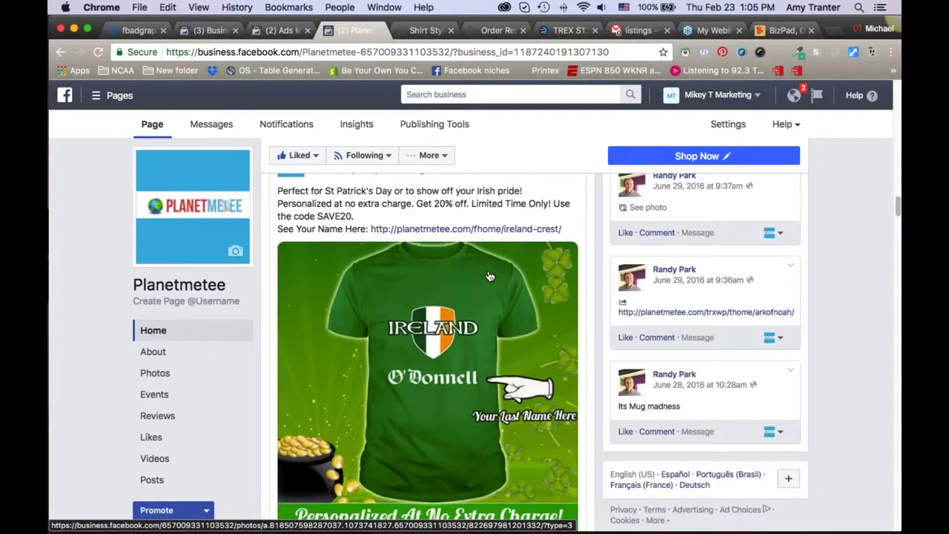
pyautogui.scroll(-1, 489, 276)
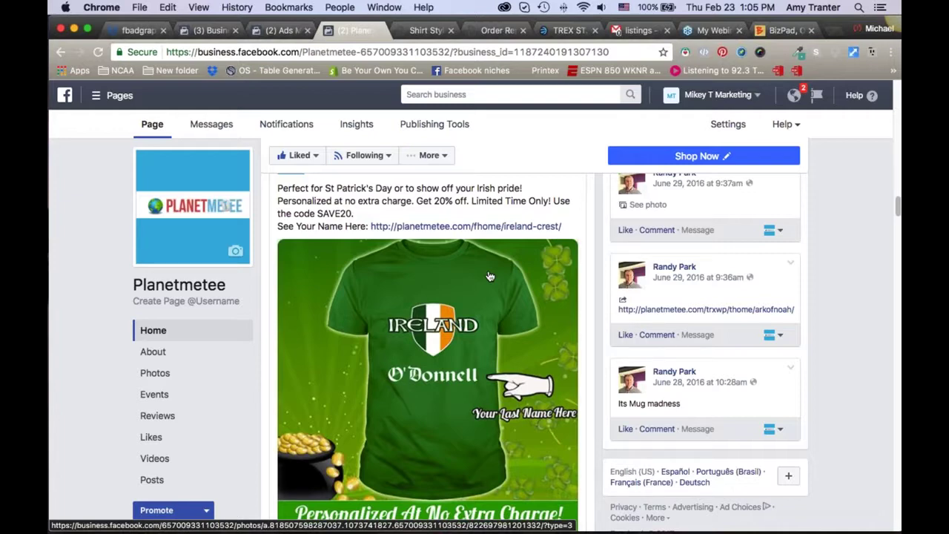
pyautogui.scroll(-4, 489, 275)
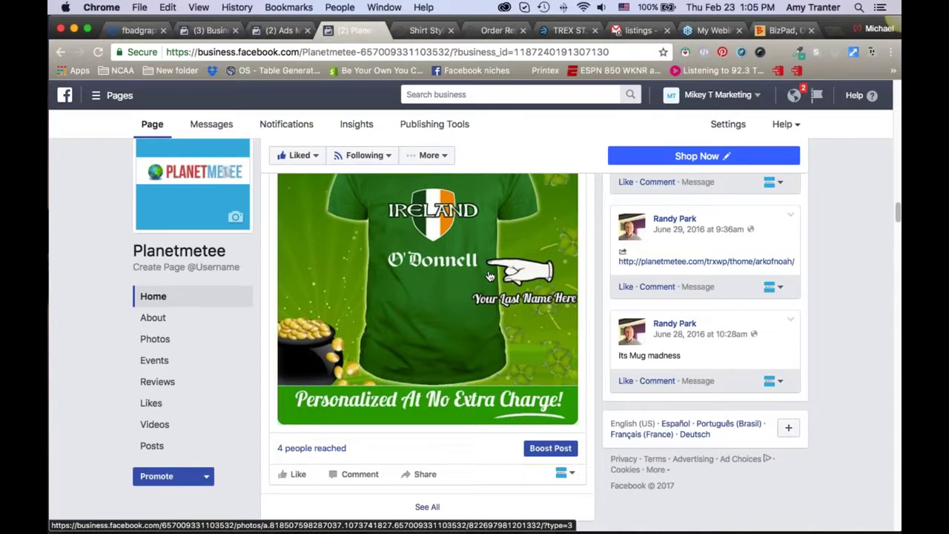
pyautogui.scroll(-7, 489, 276)
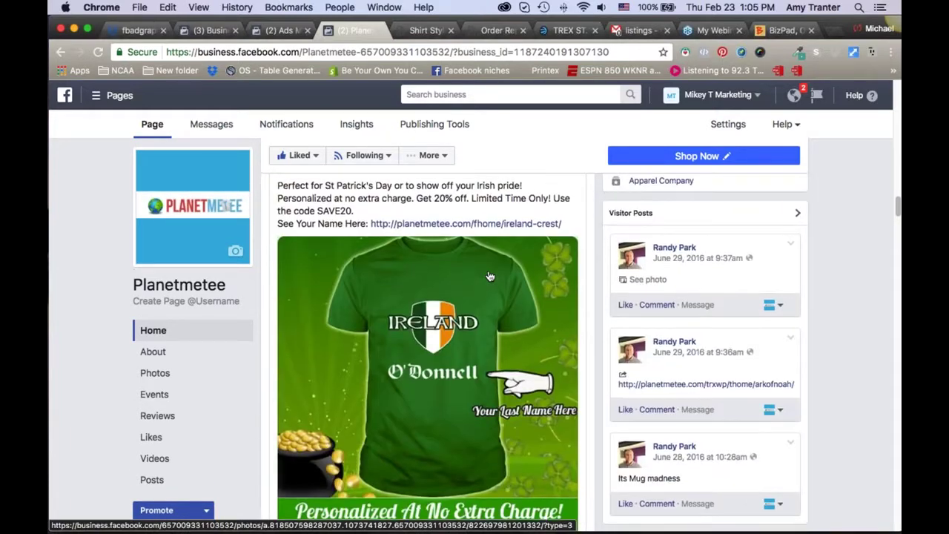
# In Ads Manager, open the Ireland Crest Conversions ad in the US - 18+ ad set of the Ireland/Celtic Crest Conversions 1200 x 628 campaign
pyautogui.click(285, 31)
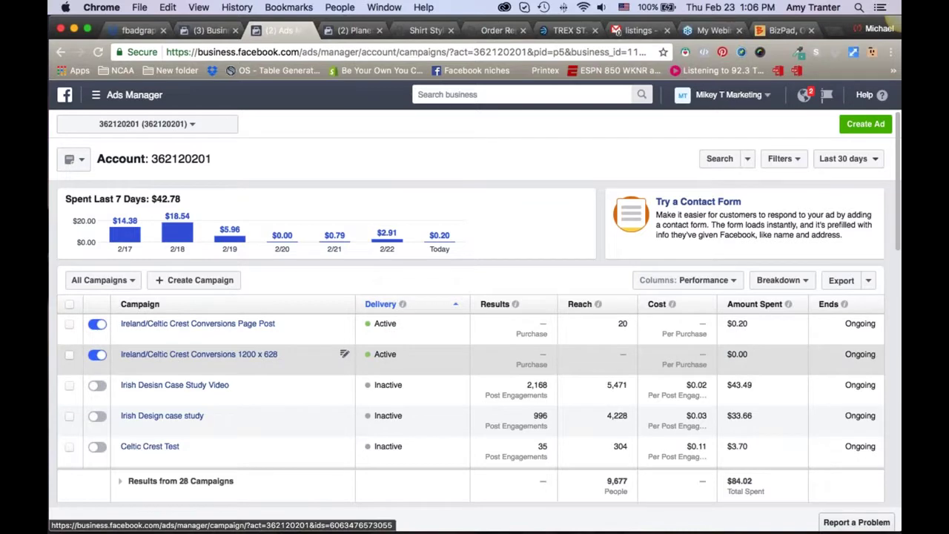
pyautogui.click(205, 359)
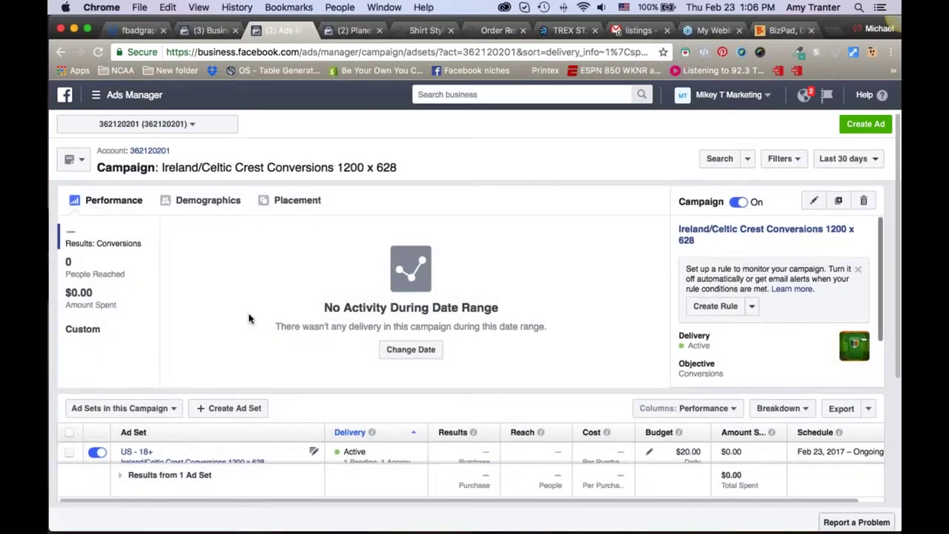
pyautogui.scroll(-4, 249, 319)
pyautogui.click(132, 315)
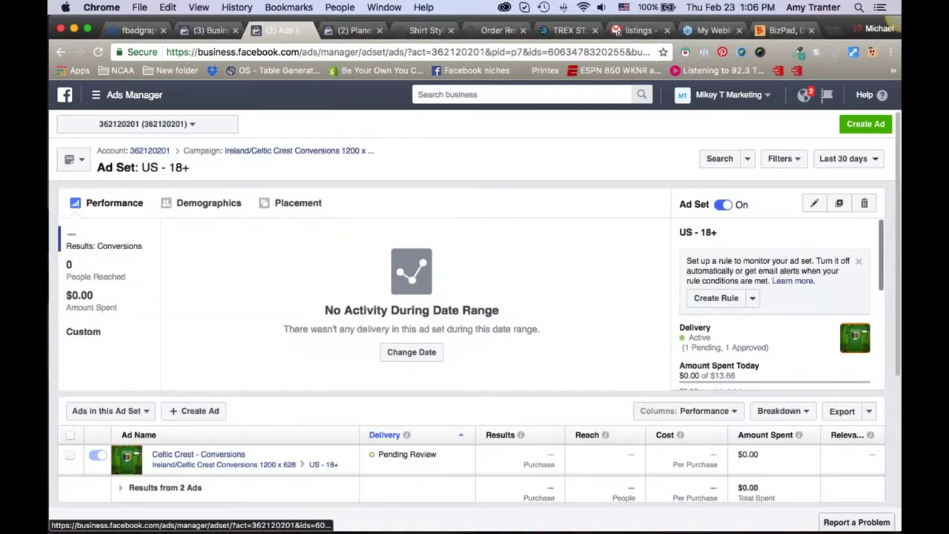
pyautogui.scroll(-2, 347, 400)
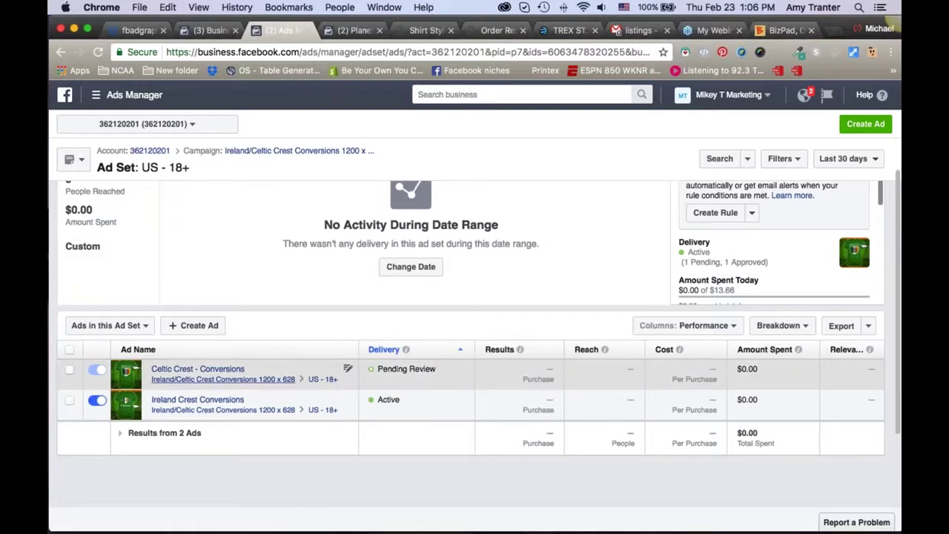
pyautogui.click(208, 401)
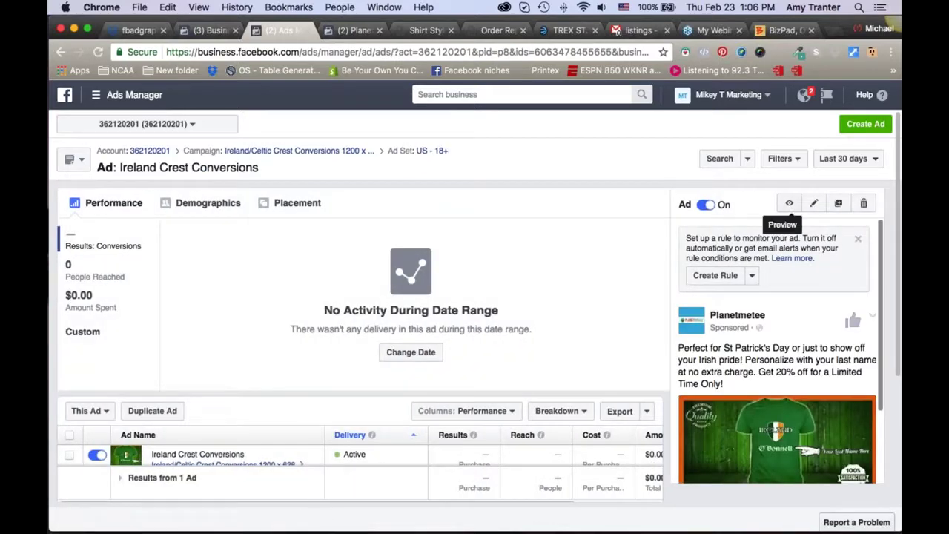
# Preview the Ireland Crest Conversions ad in the Mobile and Desktop News Feed formats, then close the preview
pyautogui.click(789, 203)
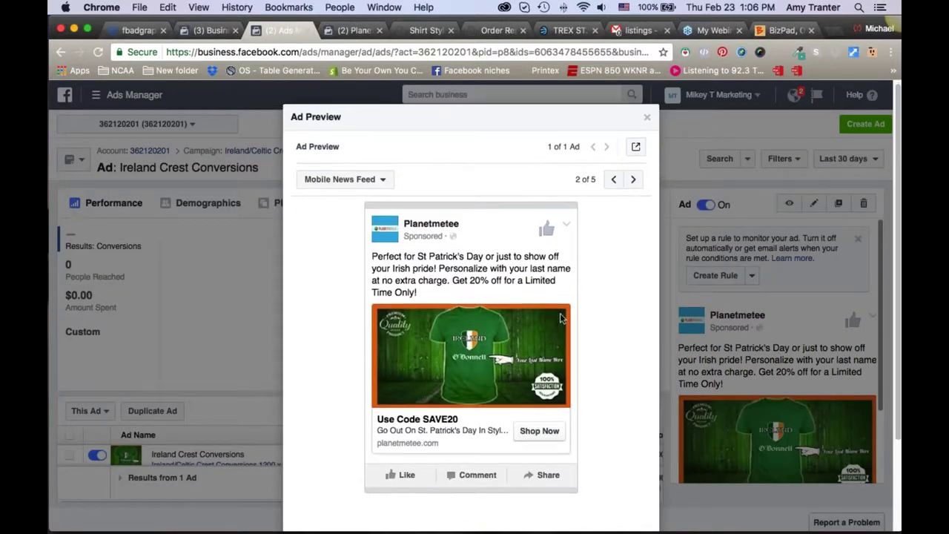
pyautogui.scroll(-2, 561, 318)
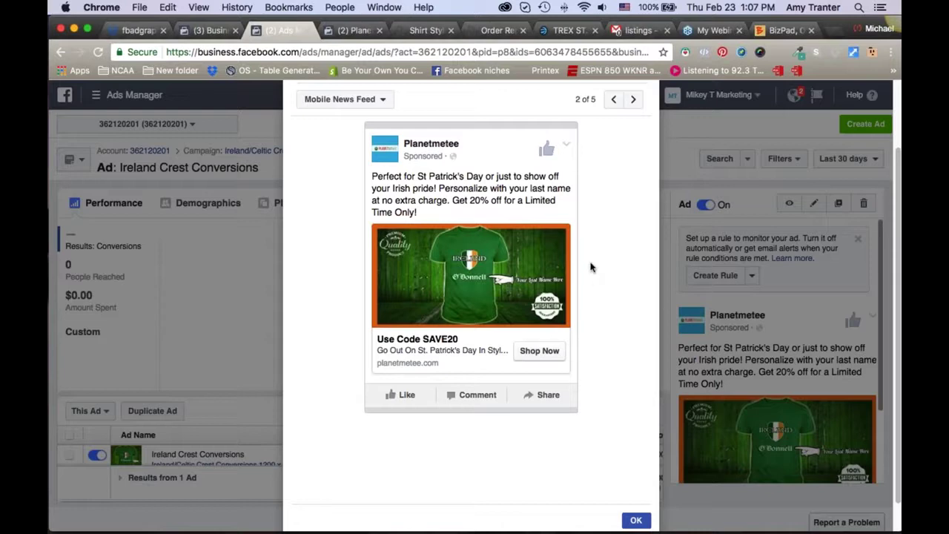
pyautogui.click(341, 98)
pyautogui.click(415, 131)
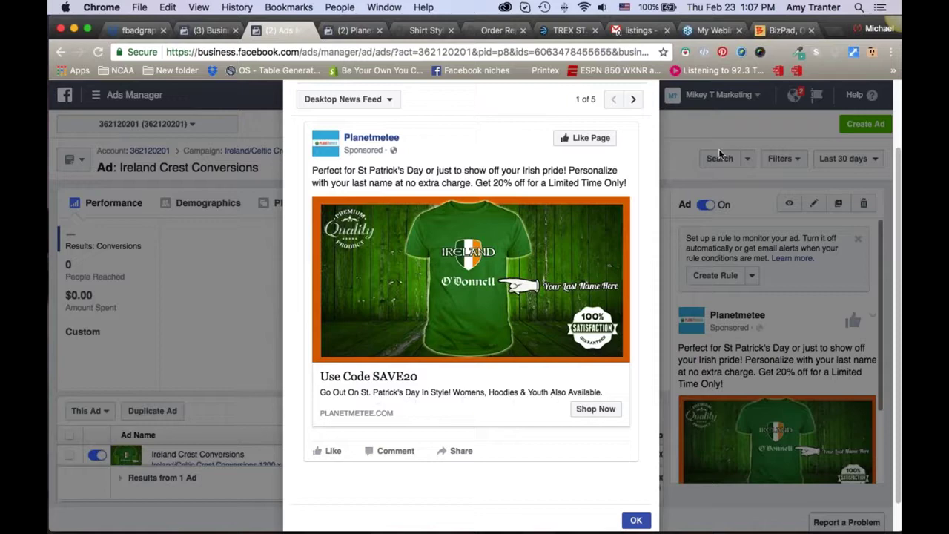
pyautogui.click(694, 131)
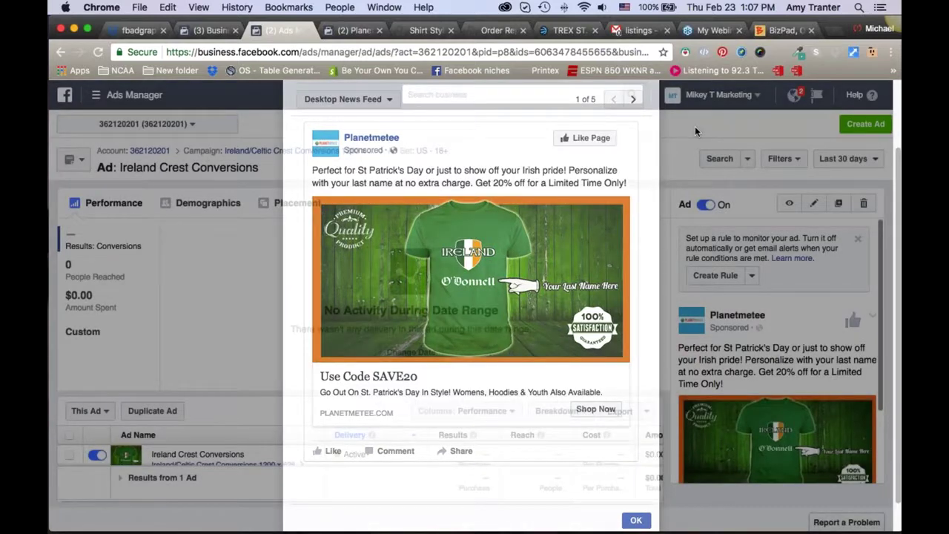
pyautogui.click(212, 31)
pyautogui.click(354, 30)
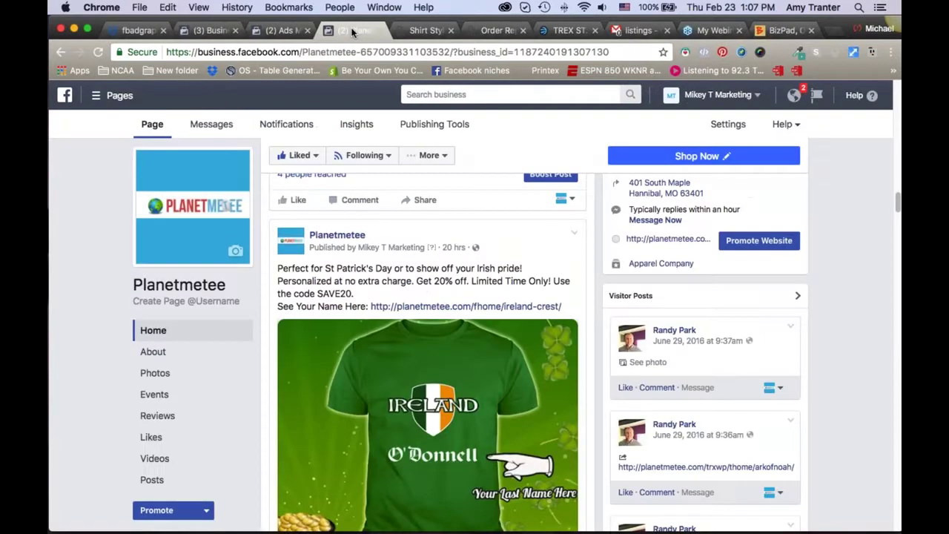
pyautogui.click(281, 30)
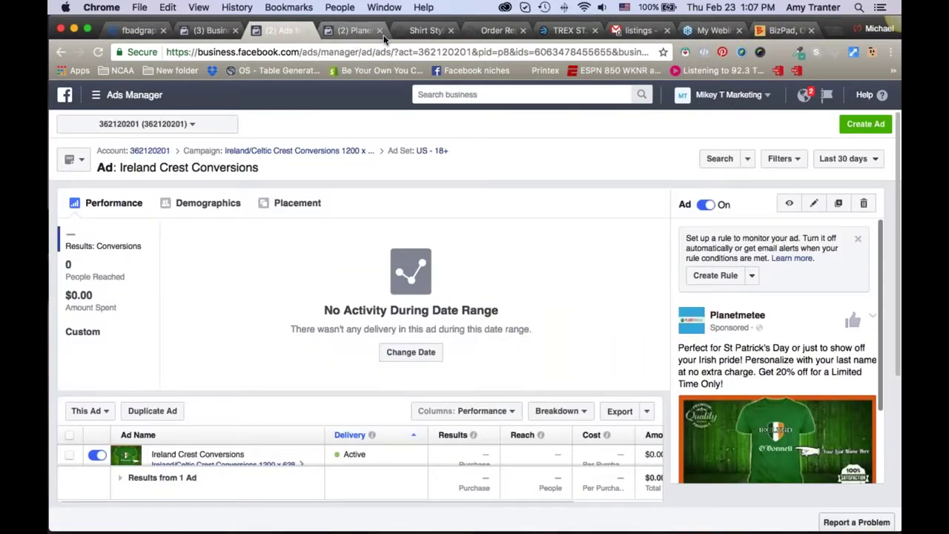
# Switch to the Planet Me Tee WordPress admin and open the TREXecom Funnel Campaigns list
pyautogui.click(421, 31)
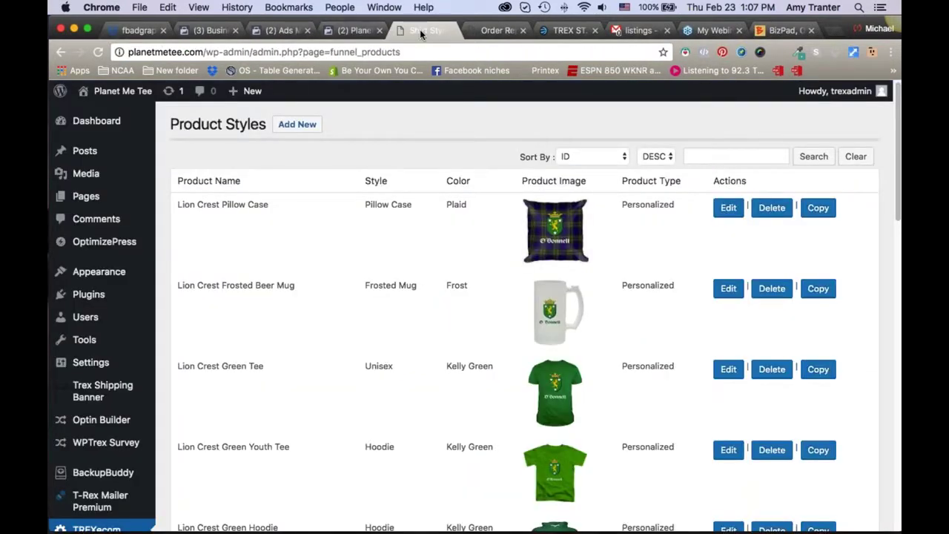
pyautogui.scroll(-5, 94, 299)
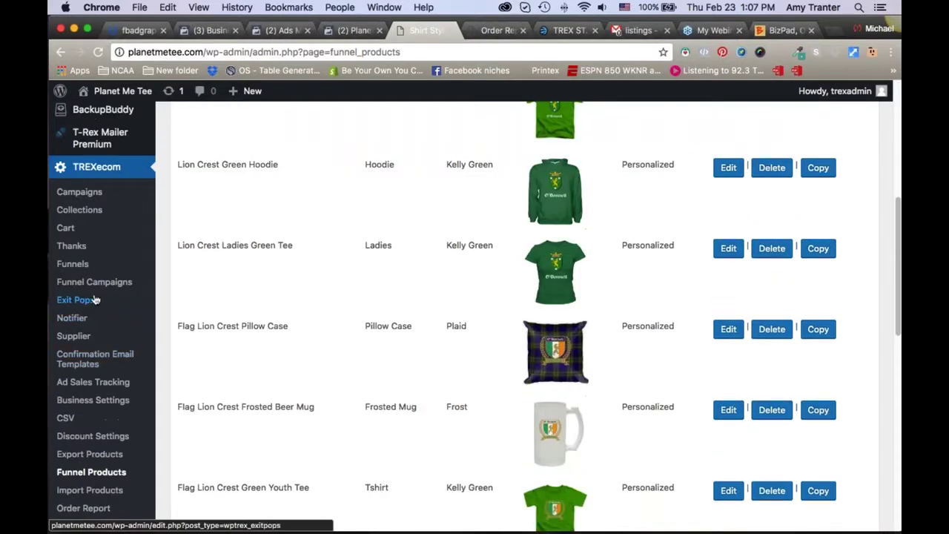
pyautogui.scroll(-1, 109, 322)
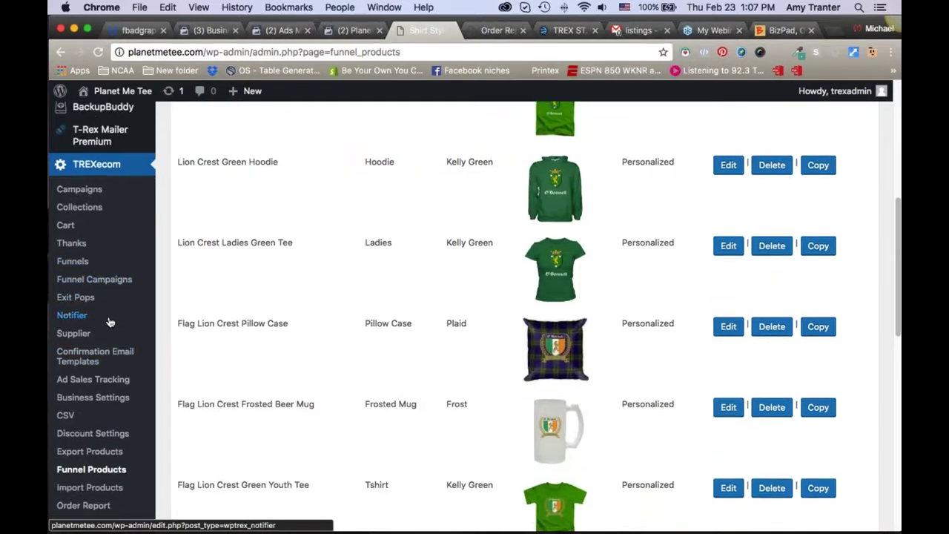
pyautogui.scroll(-1, 109, 322)
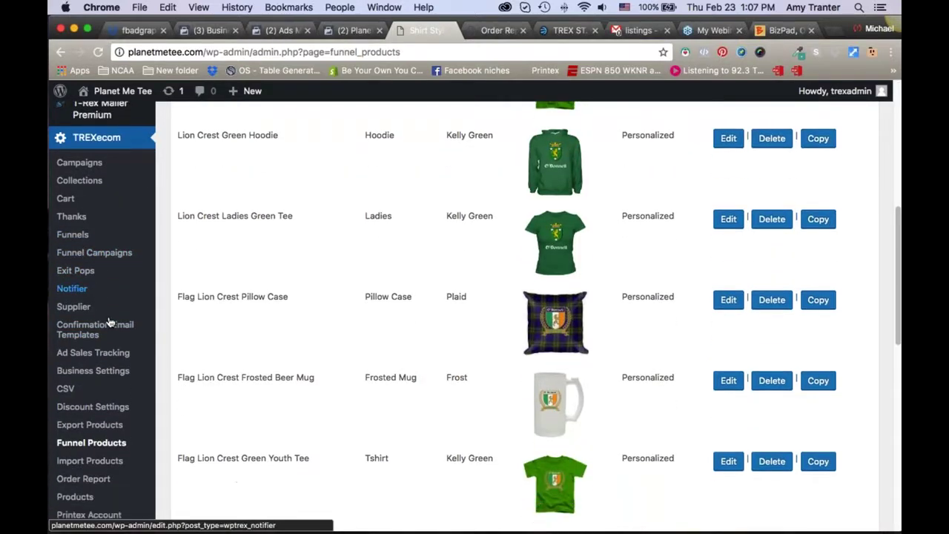
pyautogui.click(130, 256)
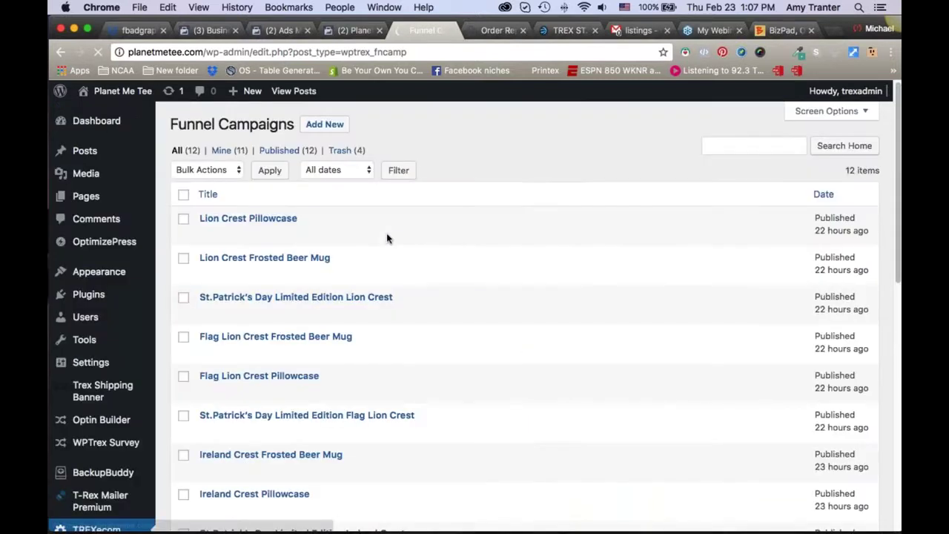
# Look through the funnel campaigns list, then view the St.Patrick's Day Limited Edition Celtic Crest page of the Irish Celtic Crest funnel
pyautogui.scroll(-5, 387, 238)
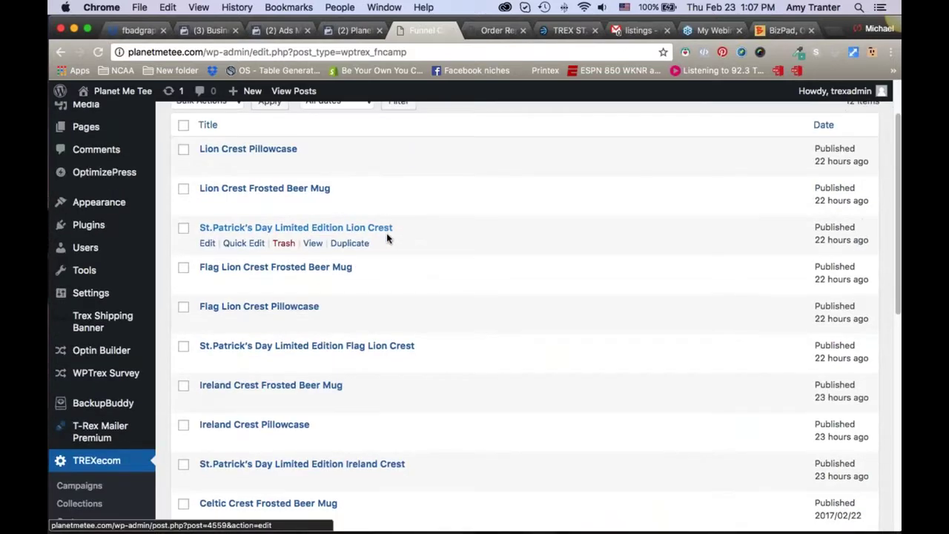
pyautogui.scroll(-2, 387, 235)
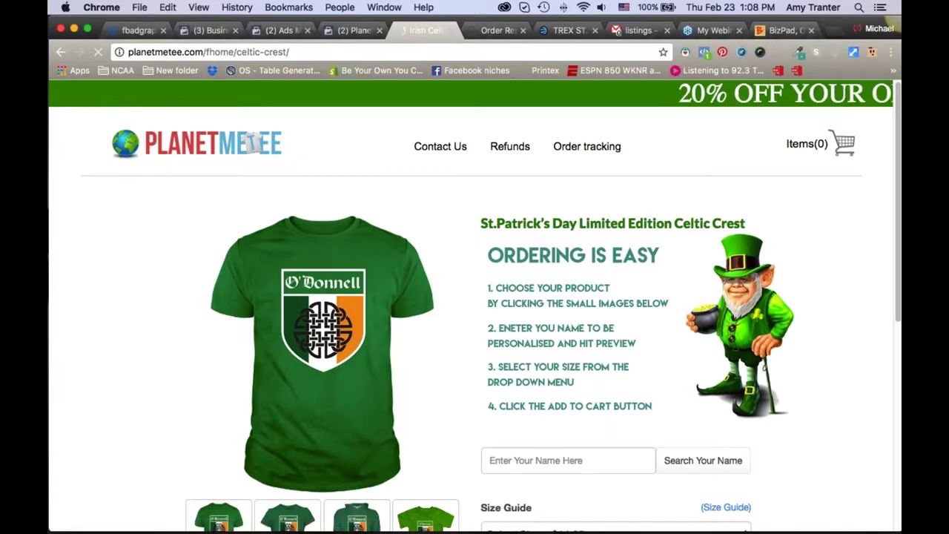
pyautogui.scroll(-1, 435, 259)
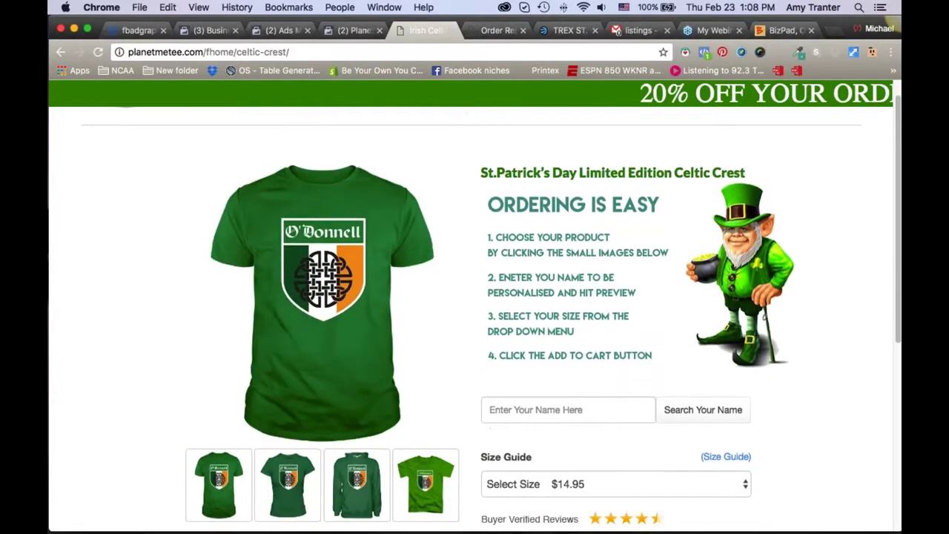
pyautogui.scroll(-1, 685, 222)
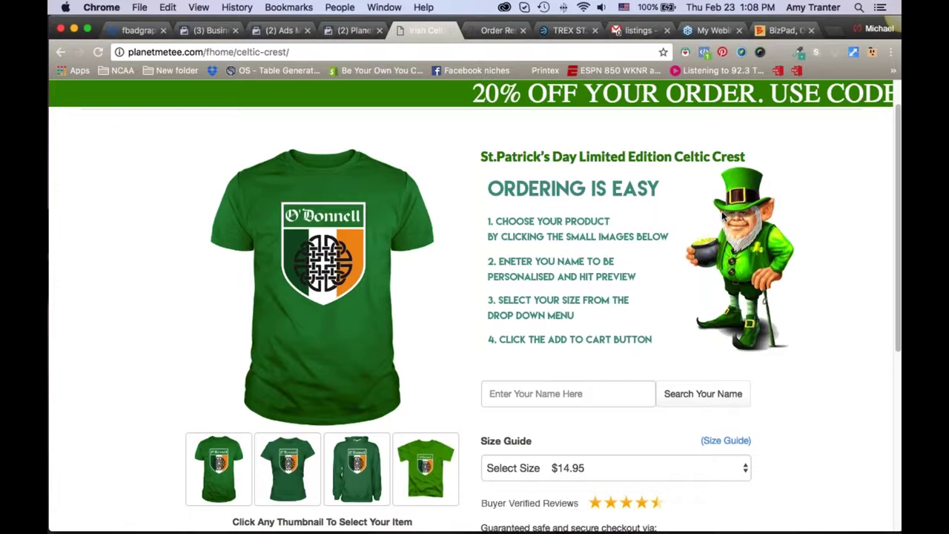
pyautogui.scroll(-2, 794, 230)
pyautogui.scroll(-2, 801, 234)
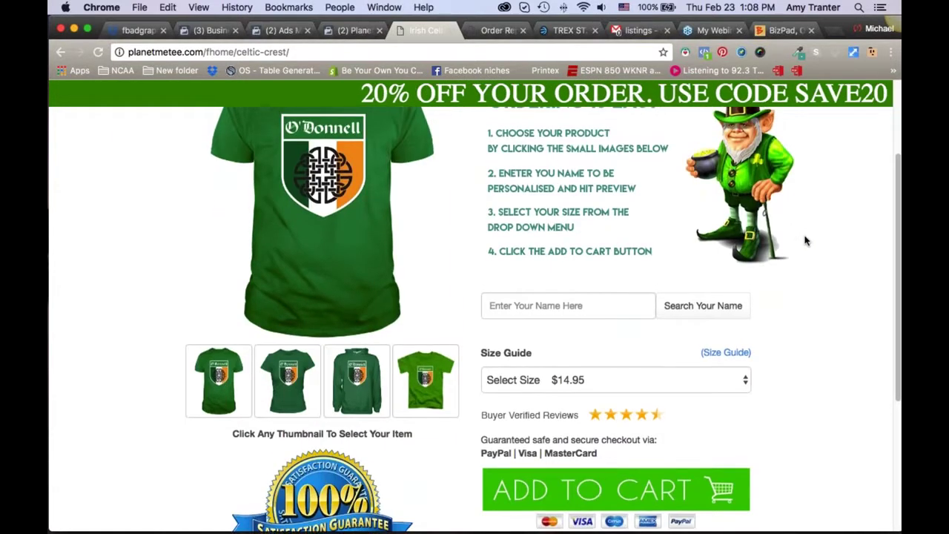
# Go through the four style thumbnails of the Celtic Crest product, from the first green tee to the hoodie and youth tee
pyautogui.scroll(3, 806, 240)
pyautogui.click(221, 436)
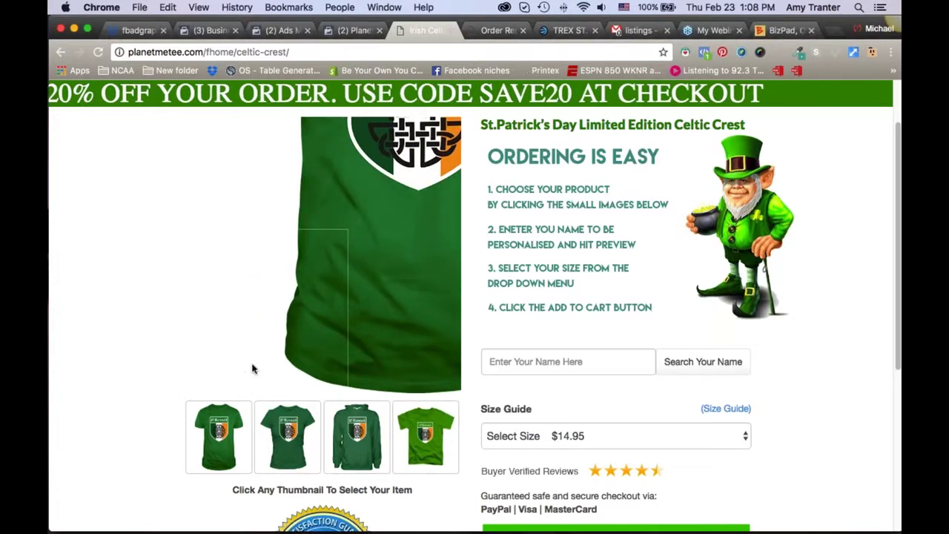
pyautogui.click(290, 431)
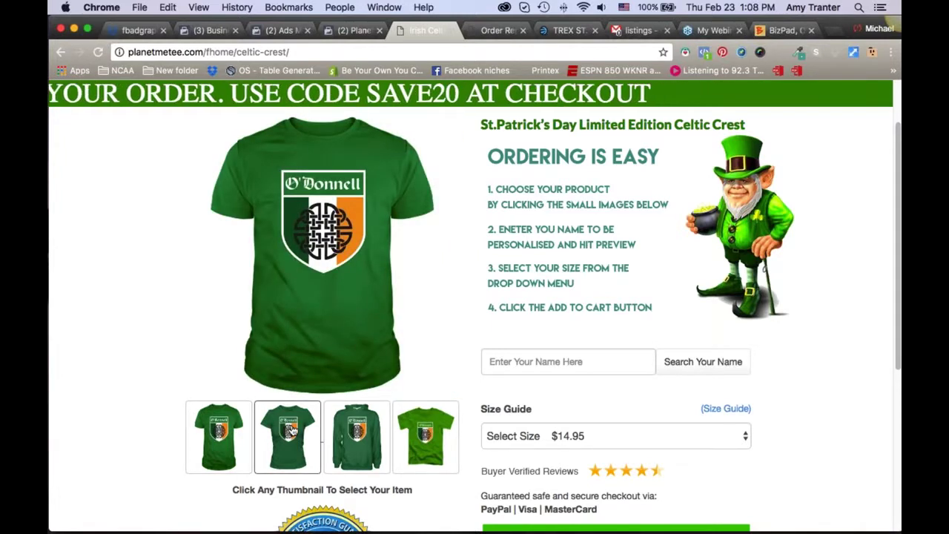
pyautogui.click(356, 426)
pyautogui.scroll(-1, 357, 423)
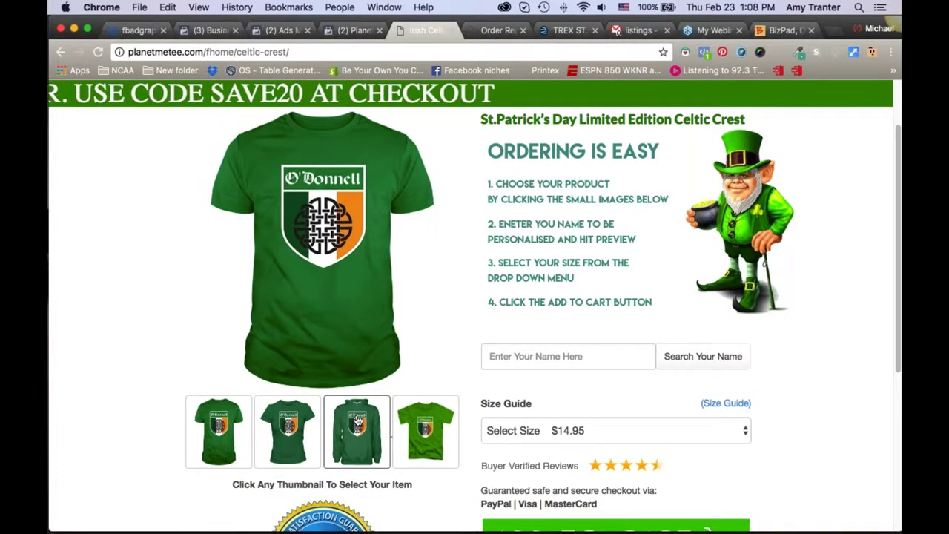
pyautogui.click(424, 428)
# Examine the Celtic Crest page's ordering instructions, name field, size selector, satisfaction guarantee, cart section and Unisex T-Shirt details
pyautogui.scroll(-1, 424, 428)
pyautogui.scroll(-3, 424, 428)
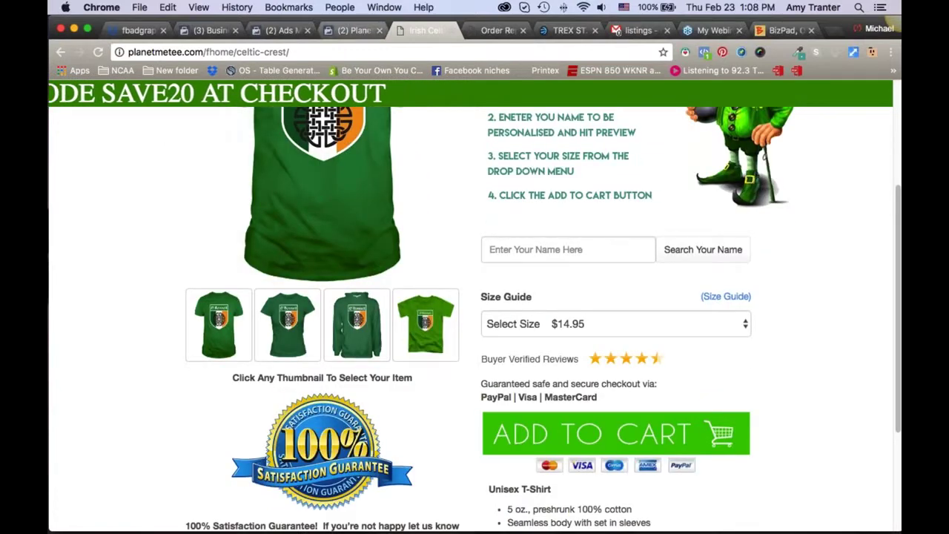
pyautogui.scroll(3, 143, 205)
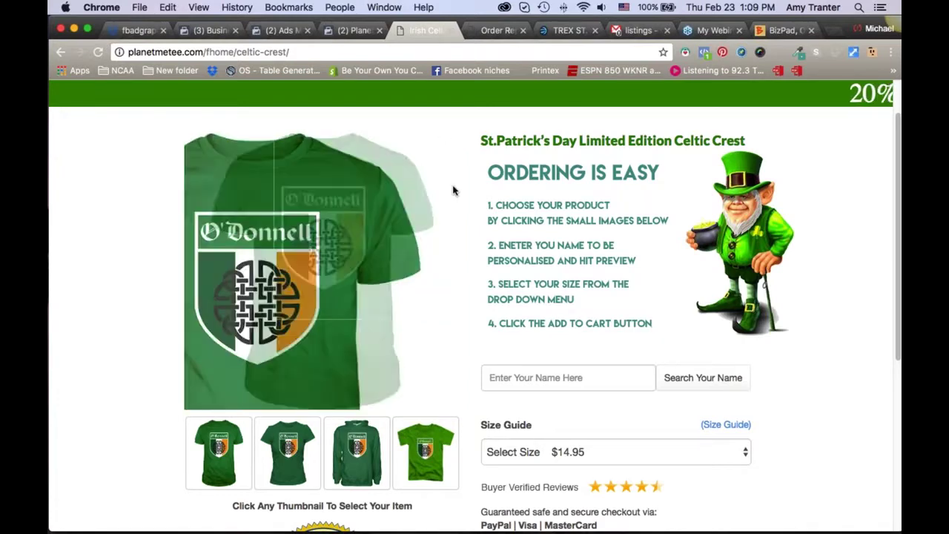
pyautogui.scroll(-3, 464, 269)
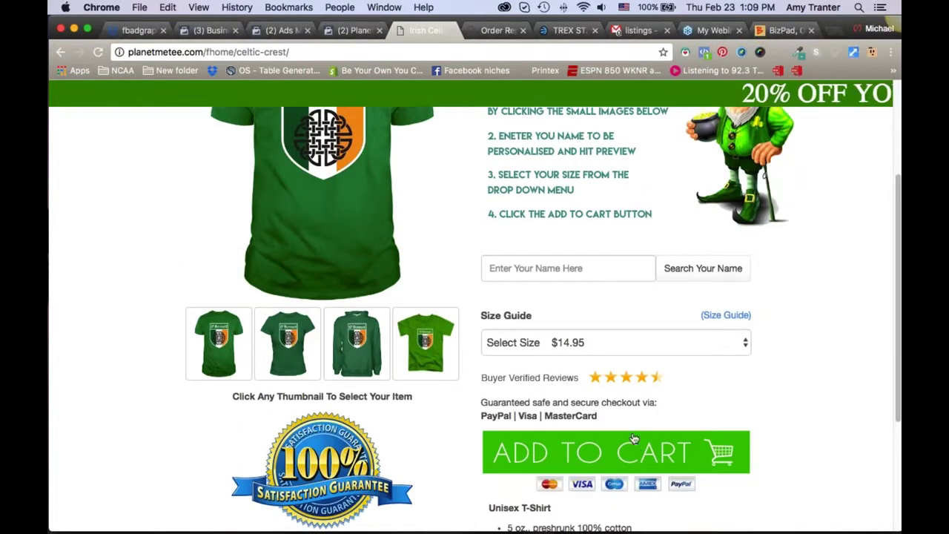
pyautogui.scroll(1, 634, 382)
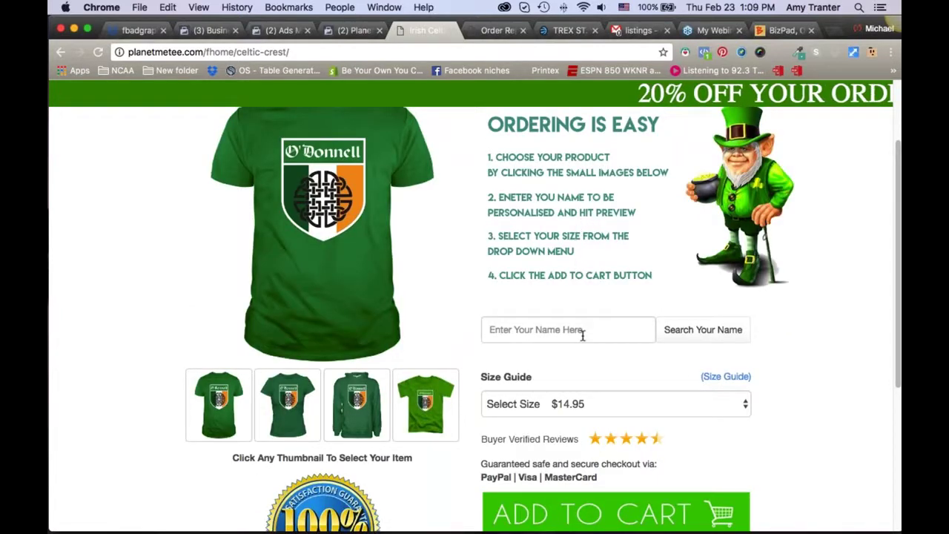
pyautogui.scroll(-1, 586, 335)
pyautogui.scroll(-1, 588, 336)
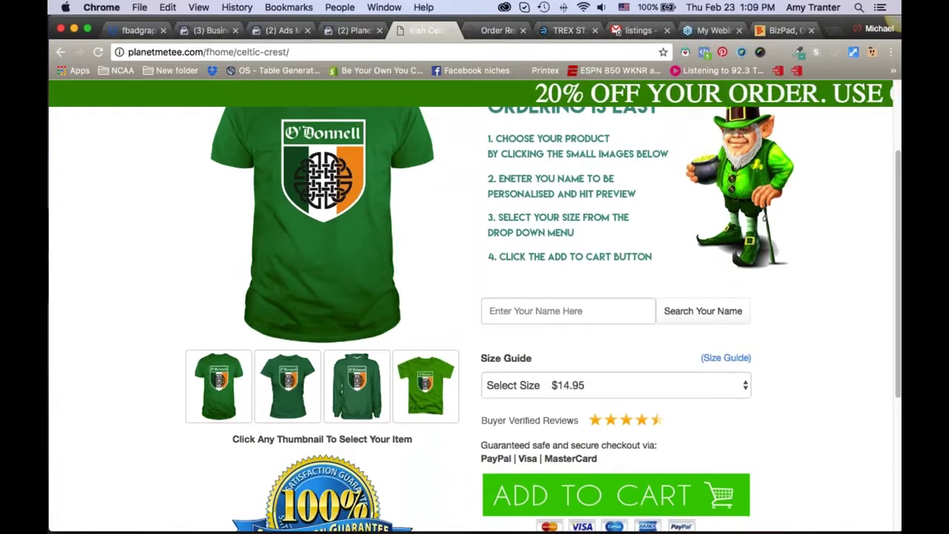
pyautogui.scroll(-3, 475, 319)
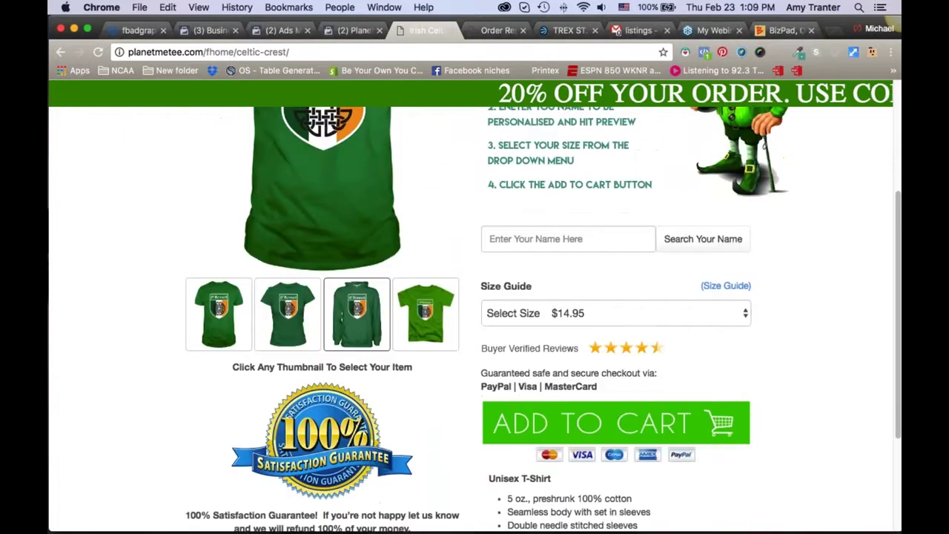
pyautogui.scroll(-3, 369, 434)
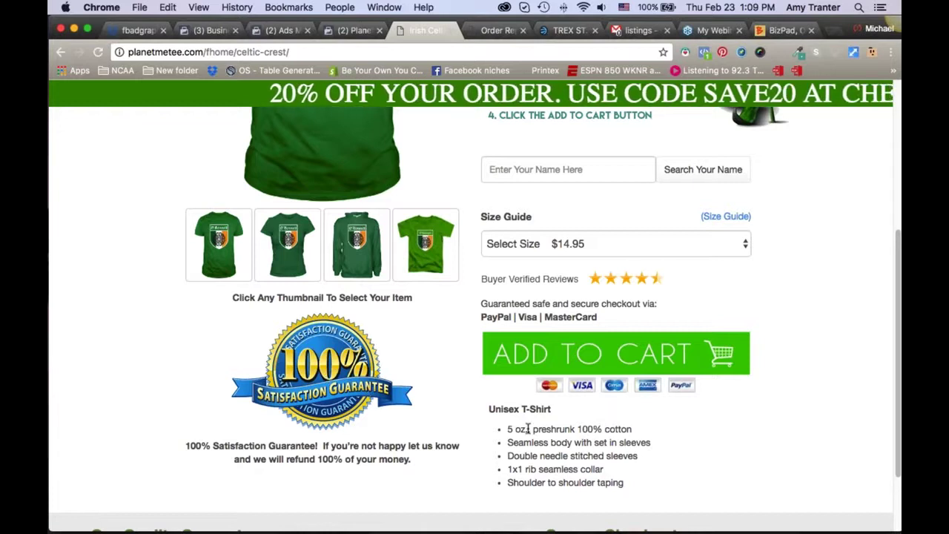
# Return from the storefront page to the WordPress Funnels list and open the TREXecom Funnel Products list
pyautogui.click(59, 52)
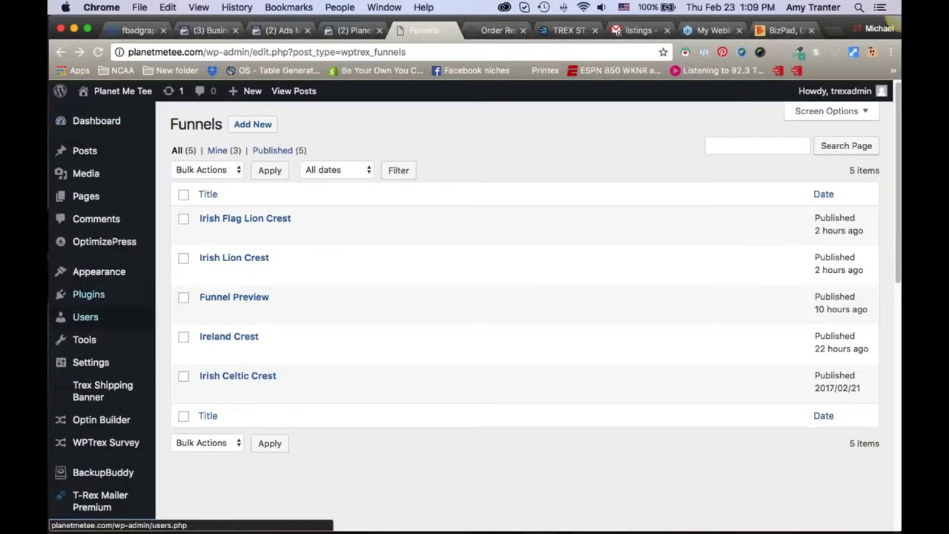
pyautogui.moveTo(85, 306)
pyautogui.scroll(-1, 86, 305)
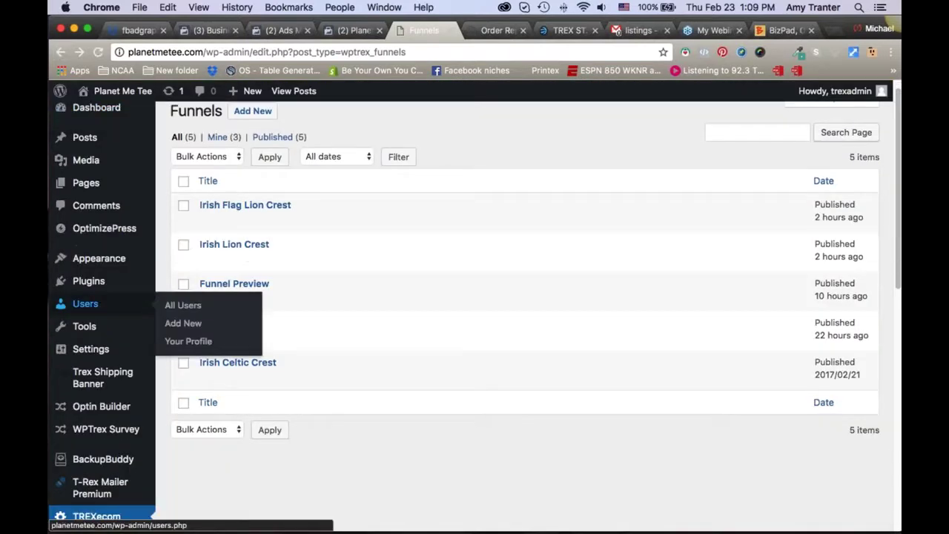
pyautogui.scroll(-3, 85, 306)
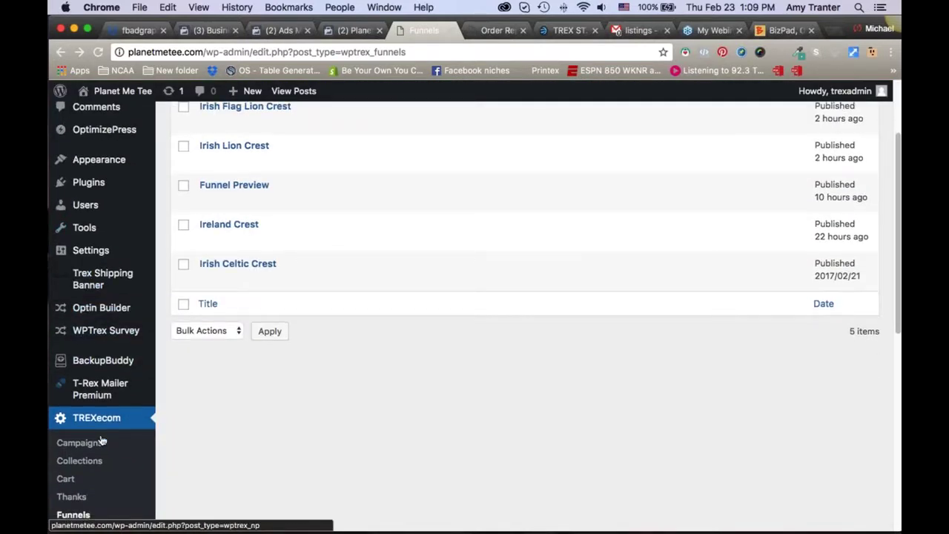
pyautogui.scroll(-5, 102, 442)
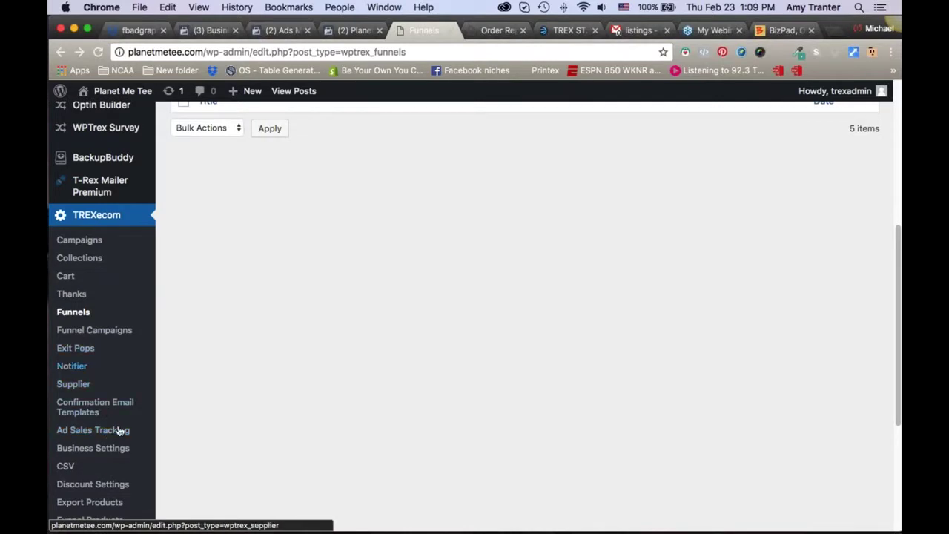
pyautogui.scroll(-2, 119, 431)
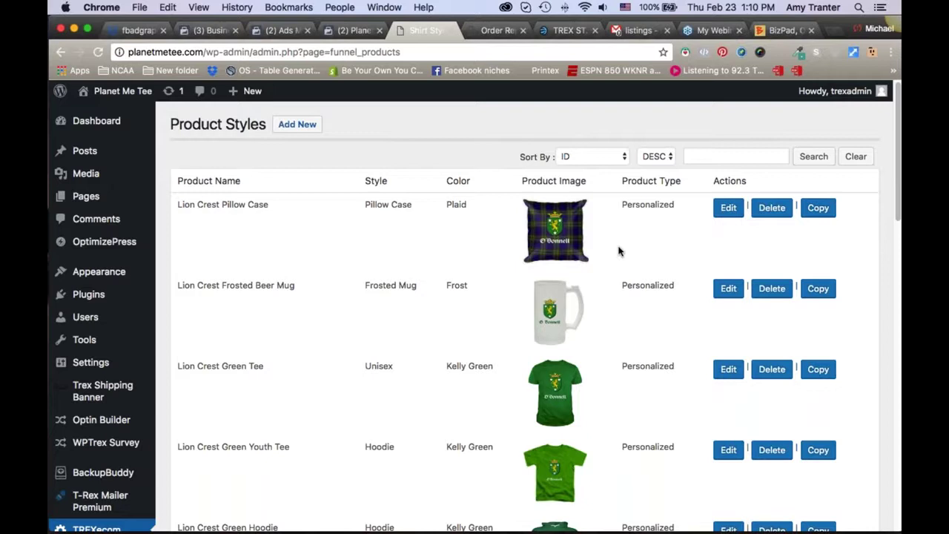
# Open the Lion Crest Pillow Case product style for editing and check its pricing row, highlighting the shipping price
pyautogui.click(729, 209)
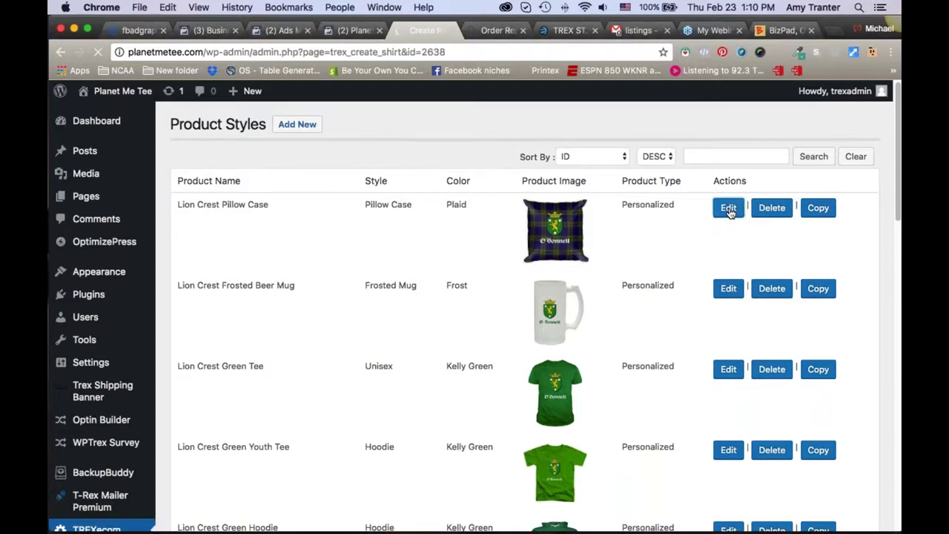
pyautogui.scroll(-4, 731, 213)
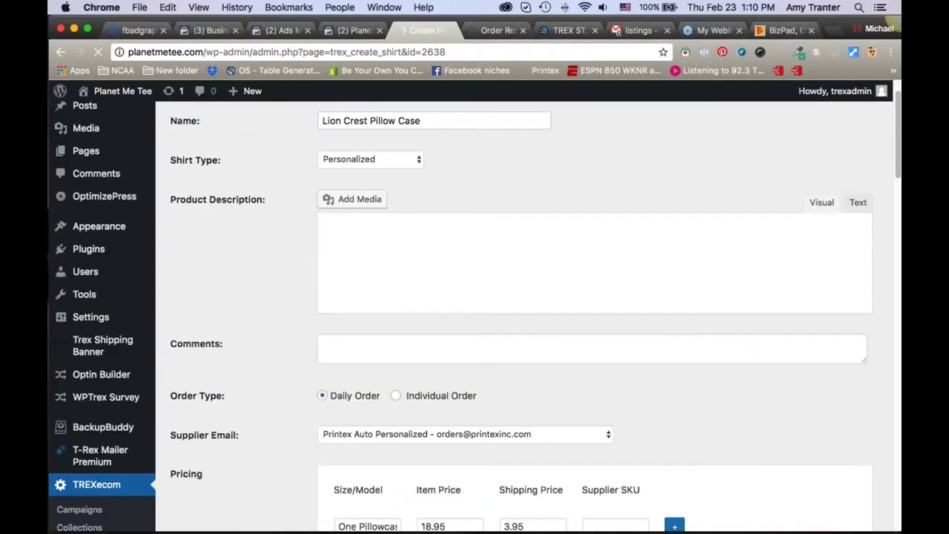
pyautogui.scroll(-3, 593, 319)
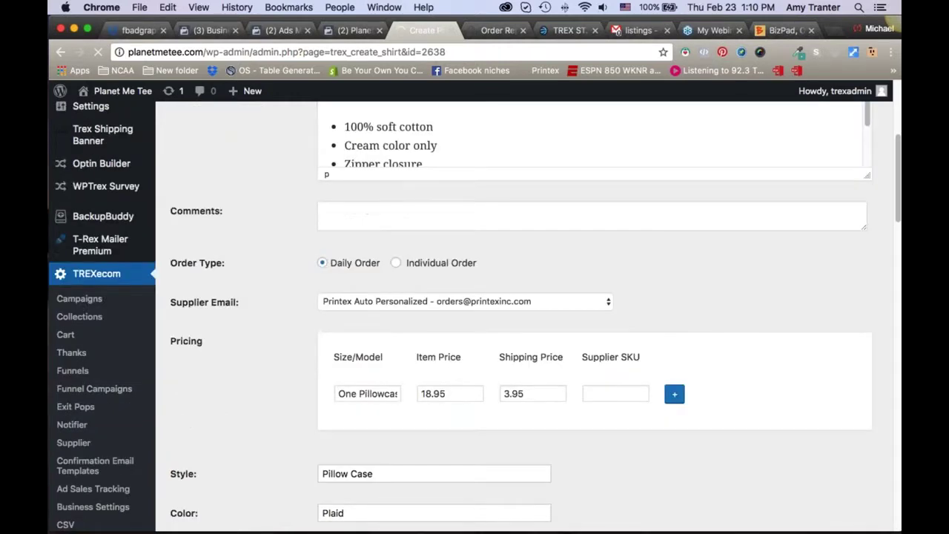
pyautogui.moveTo(537, 393); pyautogui.dragTo(508, 394)
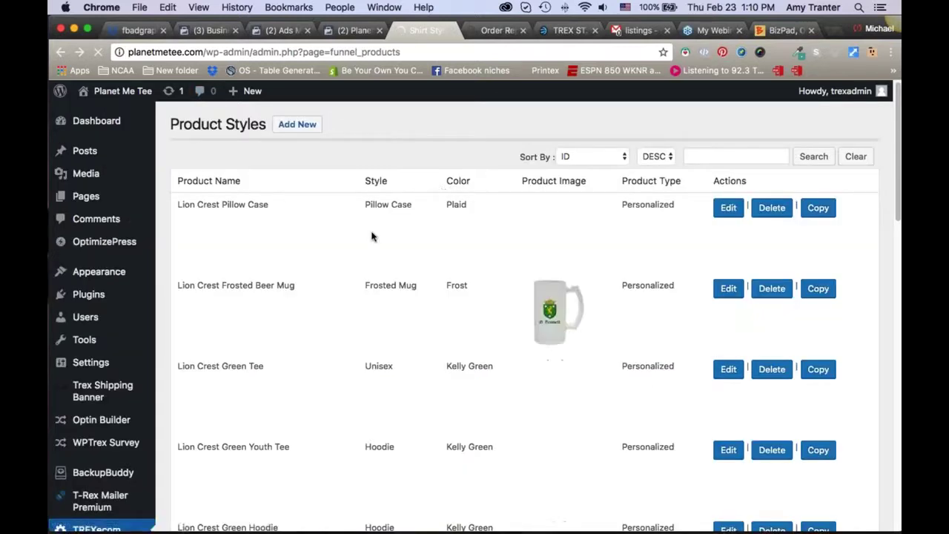
# Go back to the Funnel Campaigns list and view the Ireland Crest Pillowcase campaign's store page
pyautogui.scroll(-5, 329, 299)
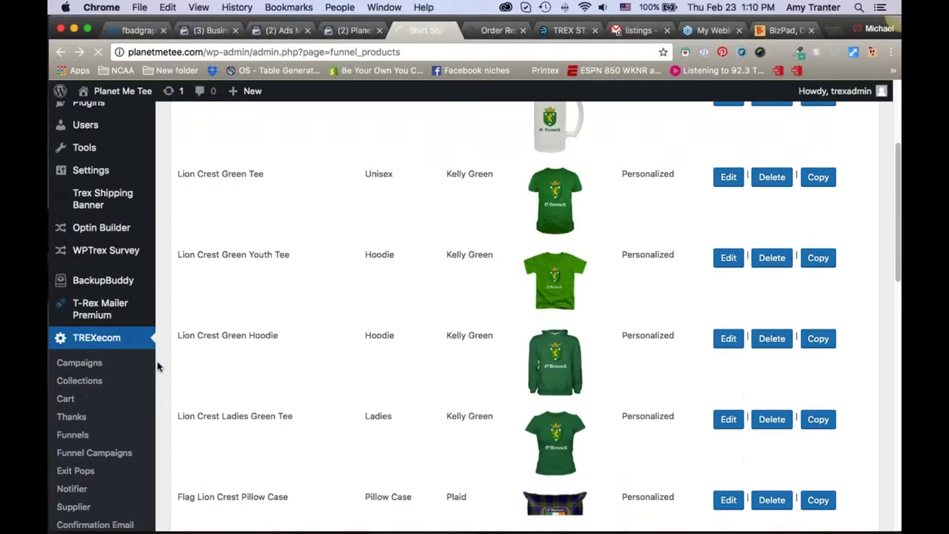
pyautogui.scroll(-1, 132, 382)
pyautogui.scroll(-2, 132, 383)
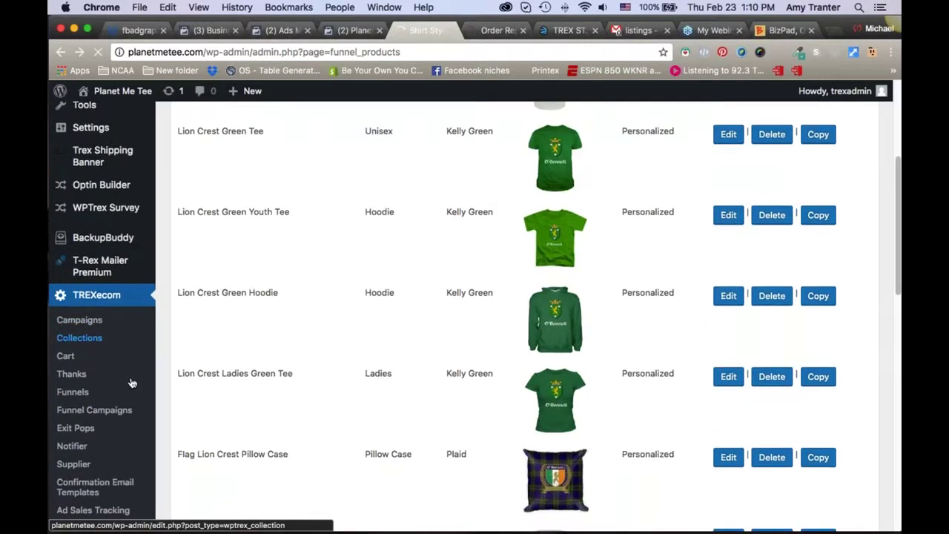
pyautogui.scroll(-1, 122, 379)
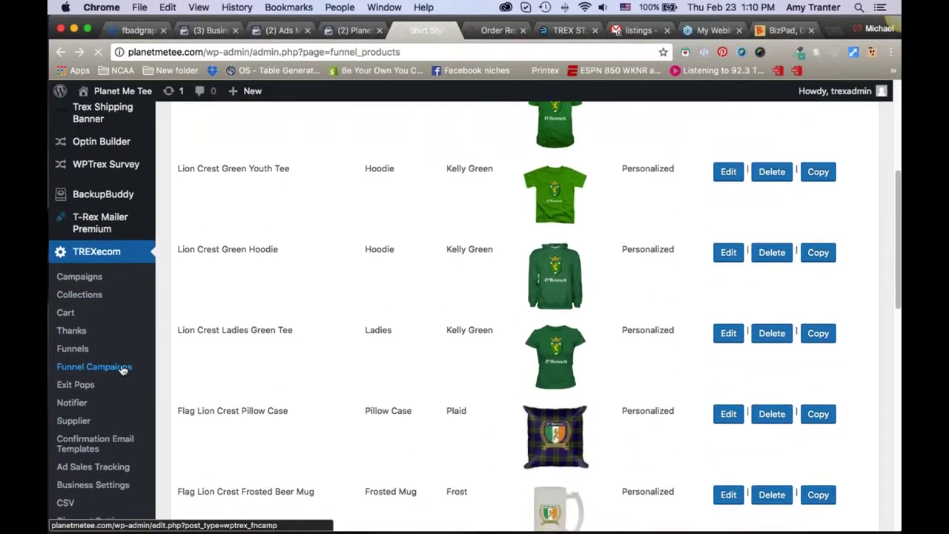
pyautogui.click(149, 365)
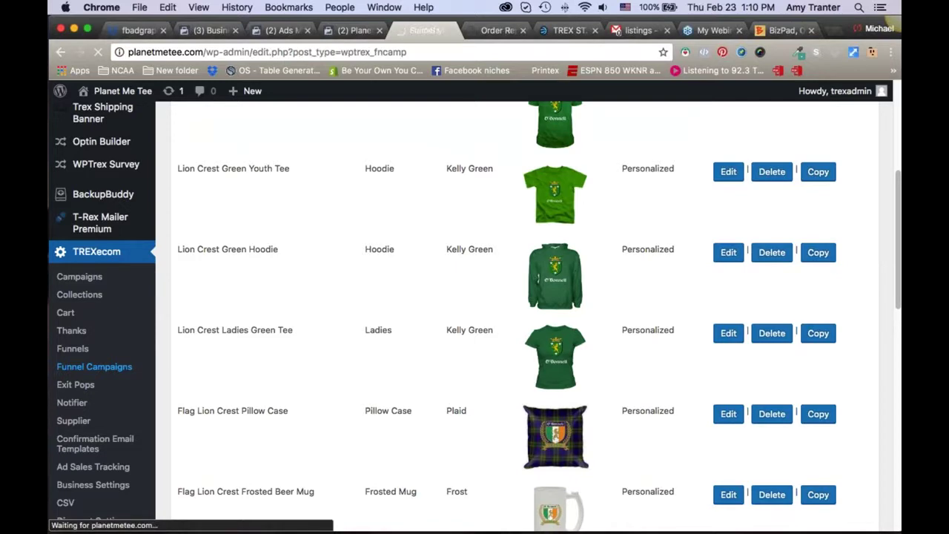
pyautogui.scroll(-3, 315, 335)
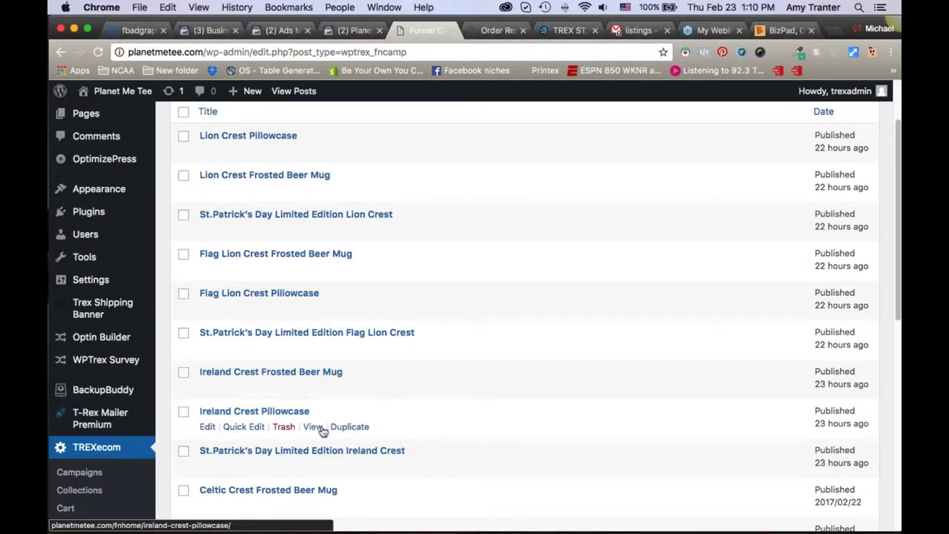
pyautogui.click(312, 427)
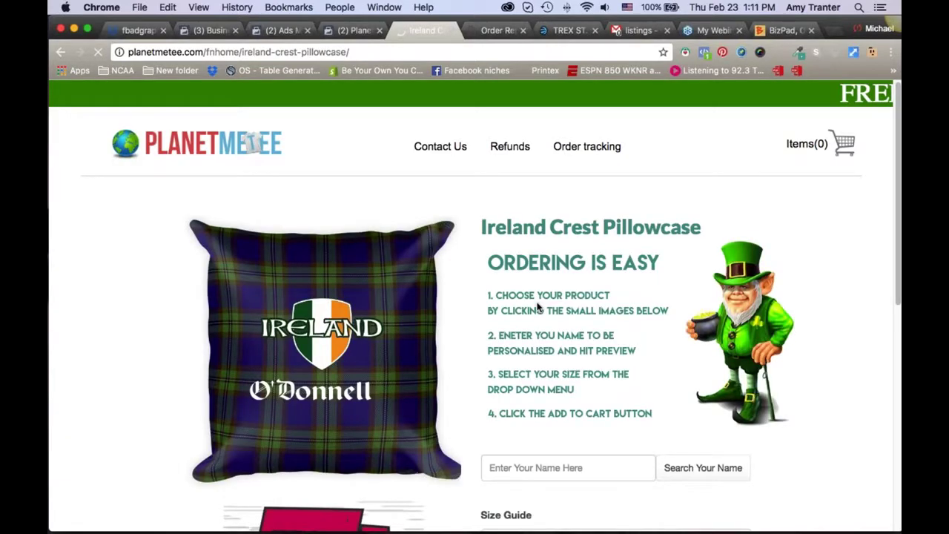
# Examine the Ireland Crest Pillowcase page's design, free shipping graphic, size selector, order button and product details
pyautogui.scroll(-1, 426, 203)
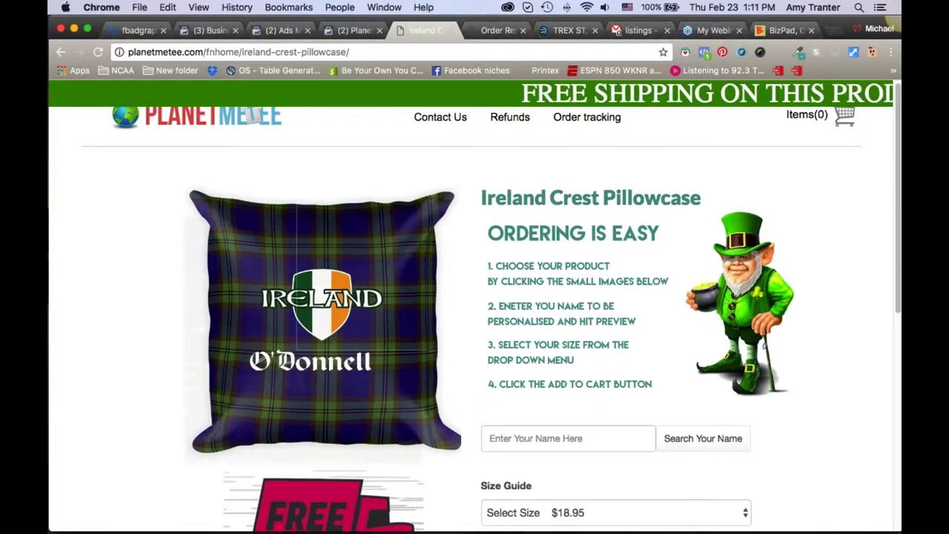
pyautogui.moveTo(340, 291)
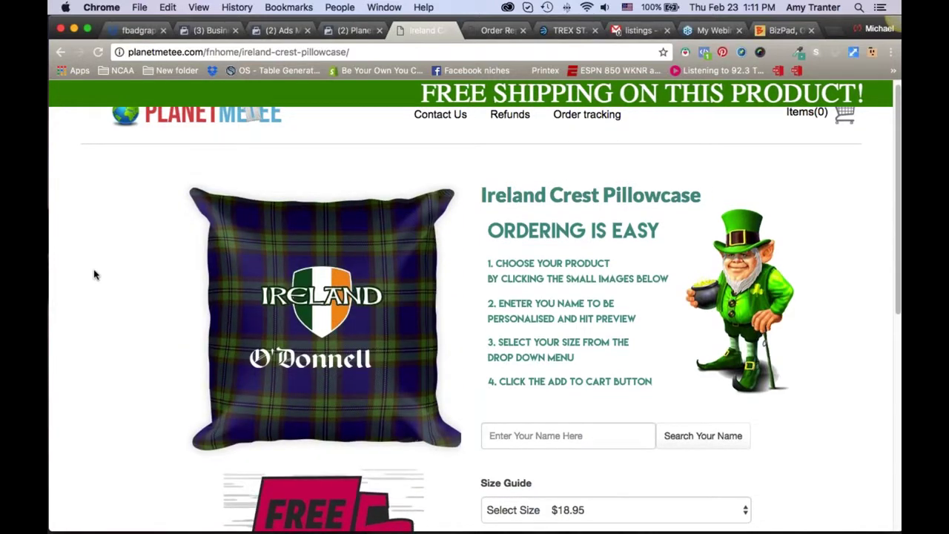
pyautogui.scroll(-4, 95, 275)
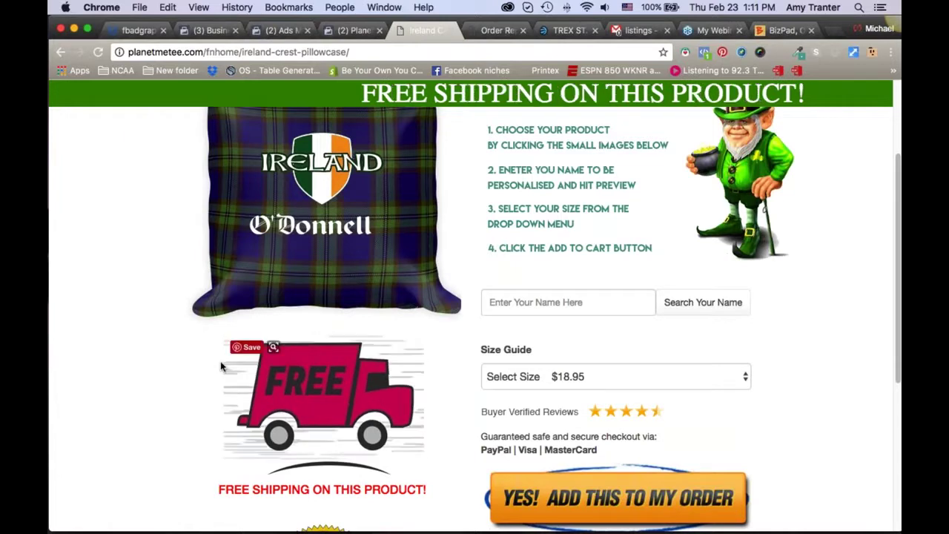
pyautogui.scroll(-1, 110, 363)
pyautogui.scroll(-1, 109, 364)
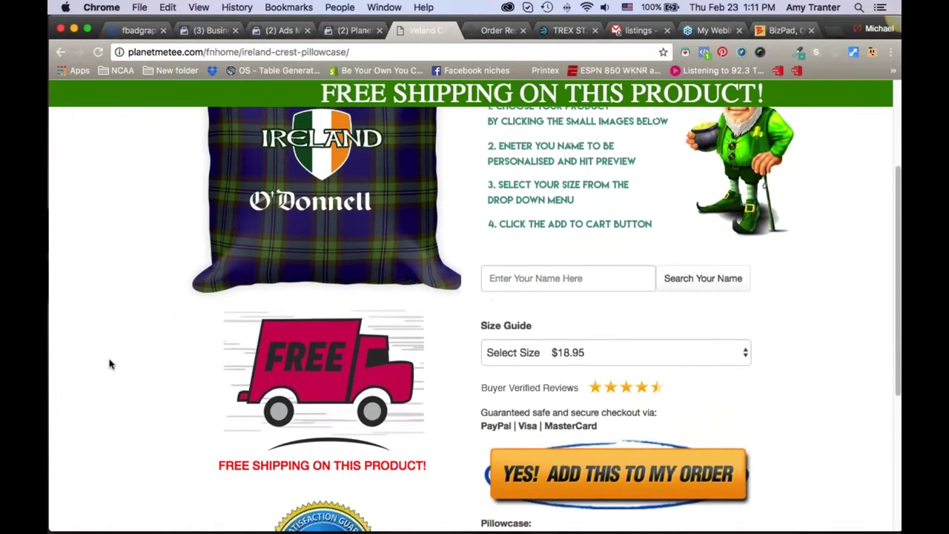
pyautogui.scroll(-2, 110, 363)
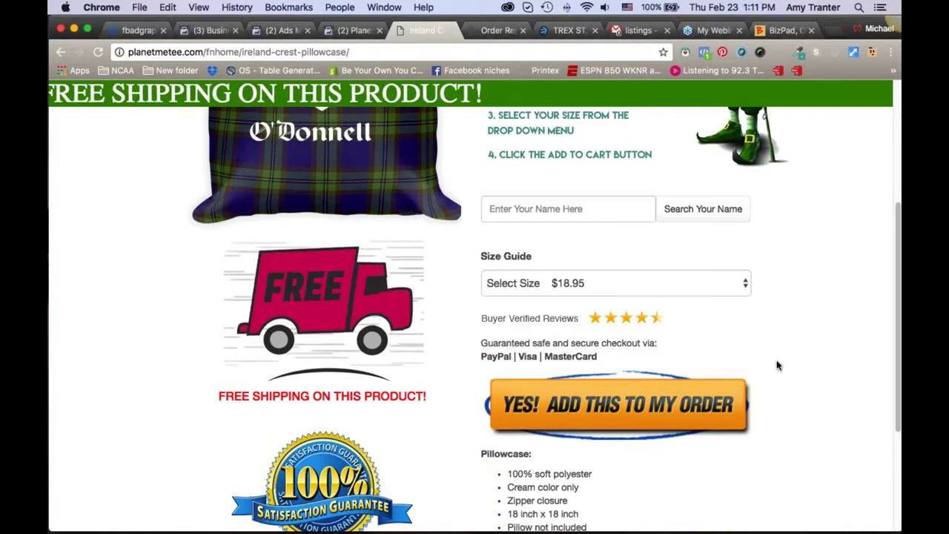
# Review the Ireland Crest Pillowcase page's ordering instructions, name search field, price, free shipping and satisfaction guarantee graphics
pyautogui.scroll(-1, 778, 365)
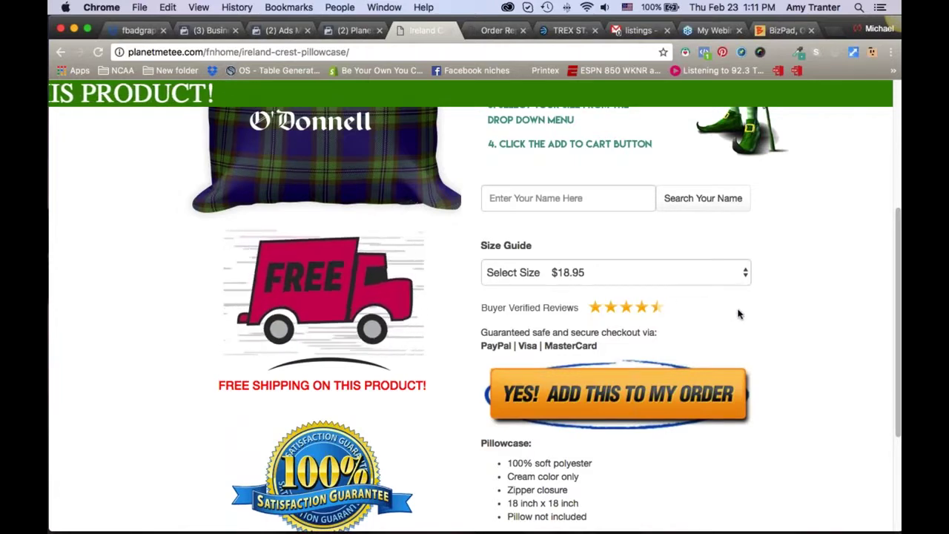
pyautogui.scroll(1, 734, 315)
pyautogui.scroll(2, 778, 310)
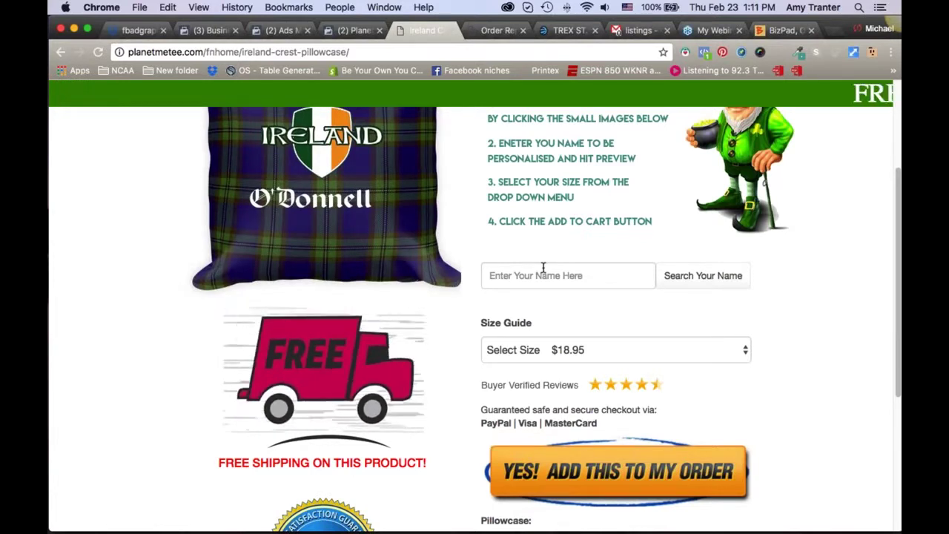
pyautogui.scroll(1, 550, 277)
pyautogui.scroll(3, 549, 276)
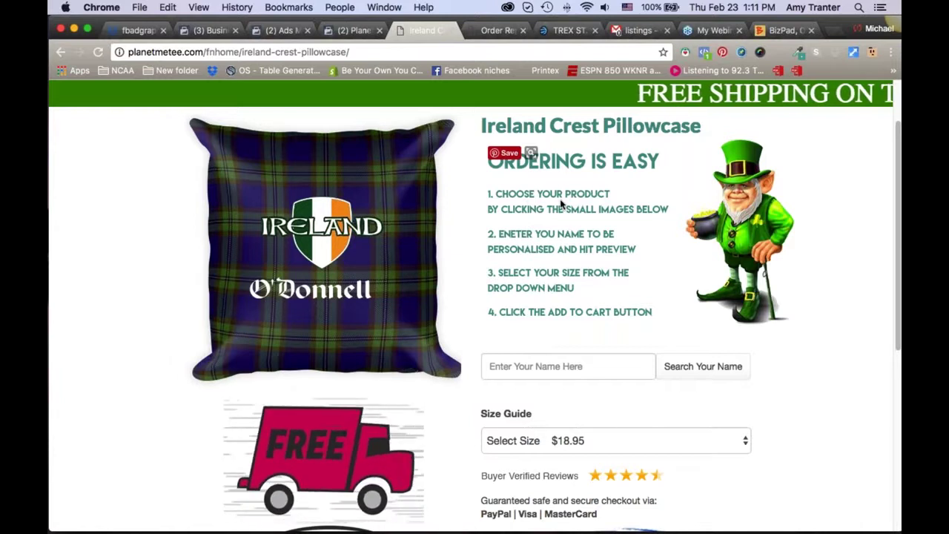
pyautogui.scroll(-1, 560, 199)
pyautogui.scroll(-3, 560, 199)
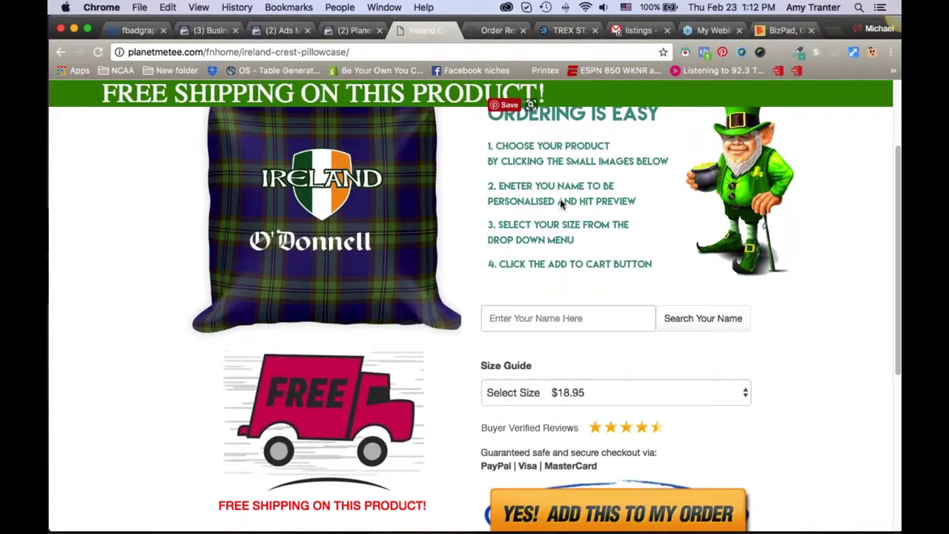
pyautogui.scroll(-1, 560, 199)
pyautogui.scroll(-2, 561, 204)
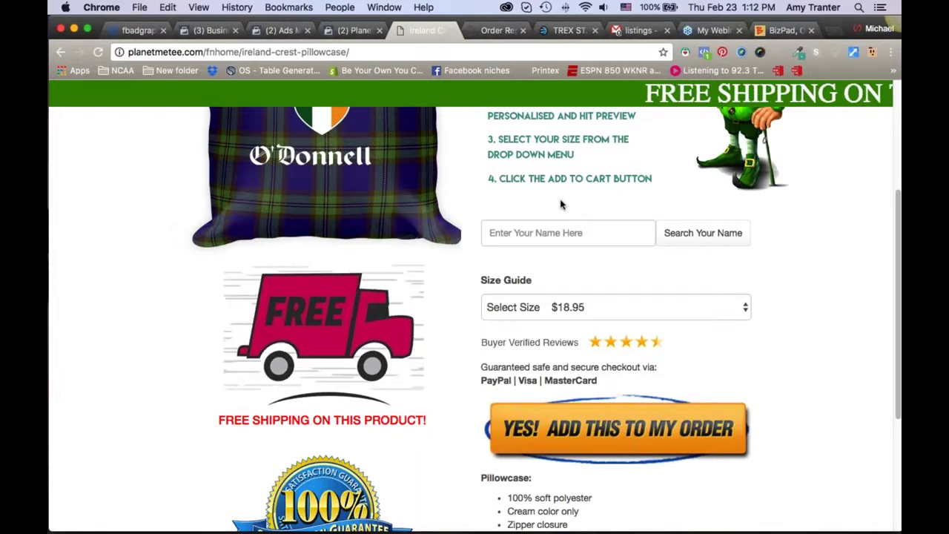
pyautogui.scroll(-2, 560, 198)
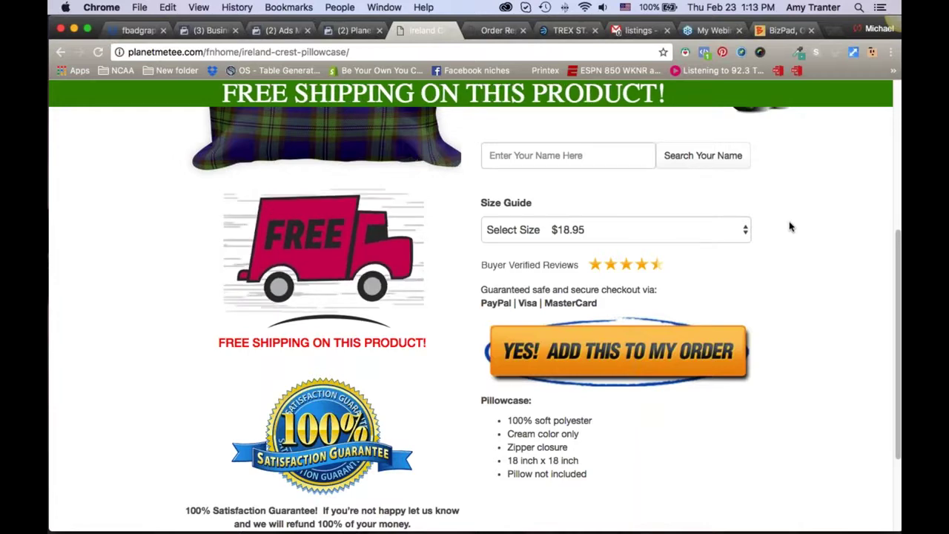
pyautogui.scroll(4, 791, 227)
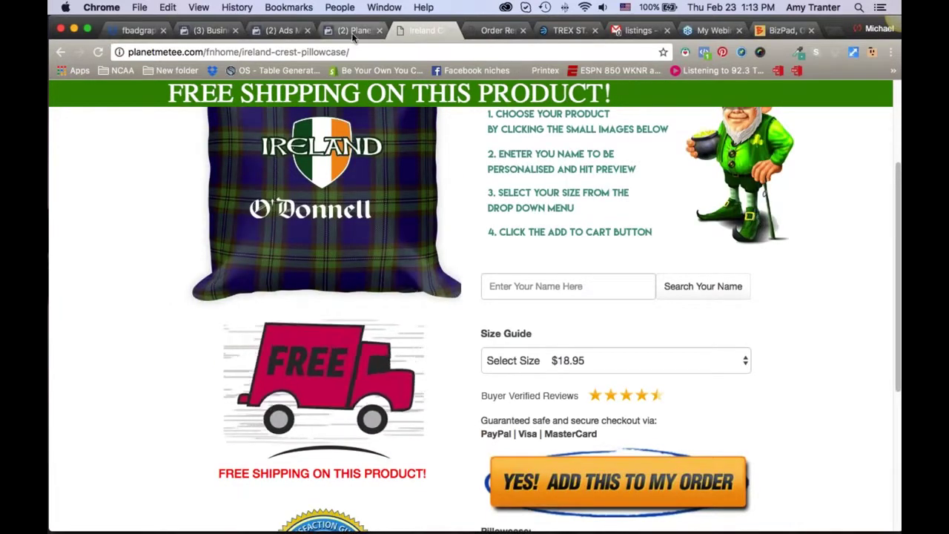
# Return to the Ireland Crest Conversions ad in Ads Manager and examine its ad preview text and image
pyautogui.click(353, 31)
pyautogui.click(286, 32)
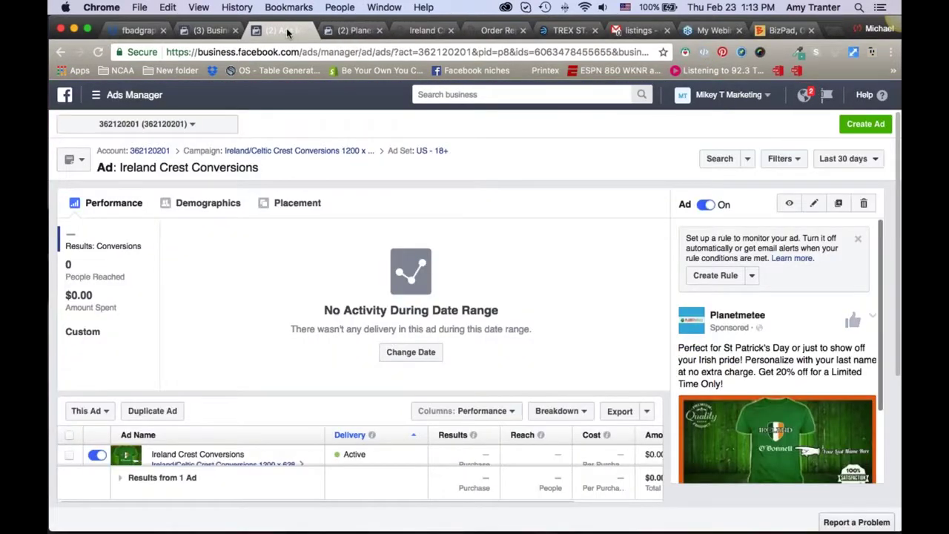
pyautogui.scroll(-2, 843, 419)
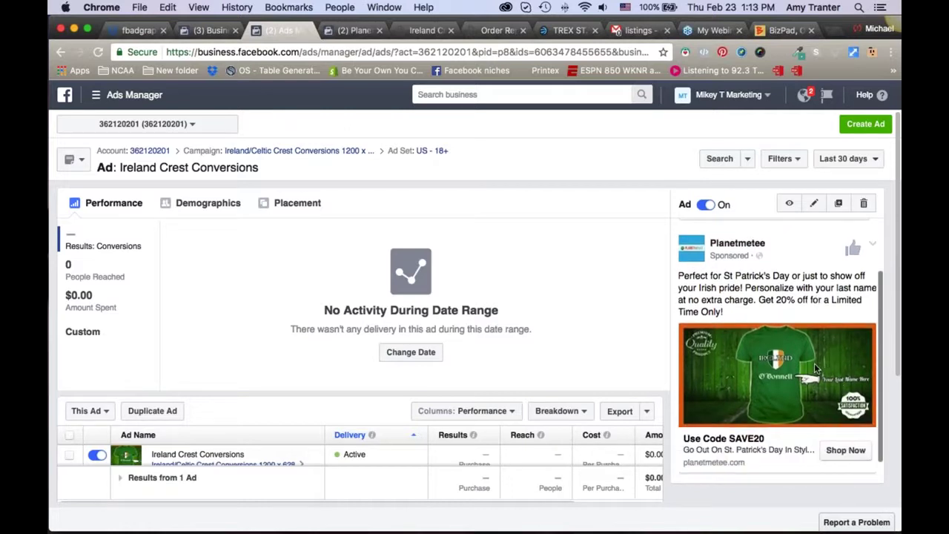
pyautogui.scroll(-1, 814, 363)
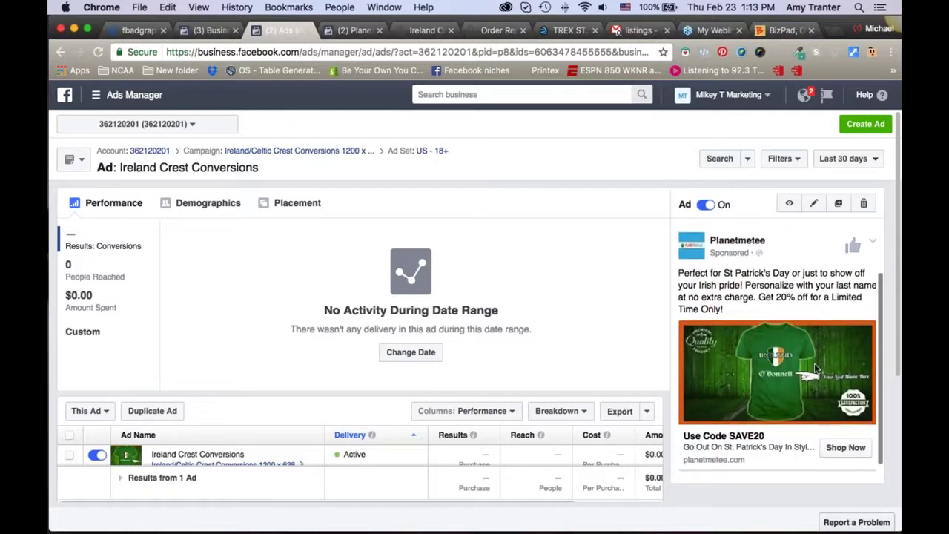
pyautogui.scroll(-1, 814, 363)
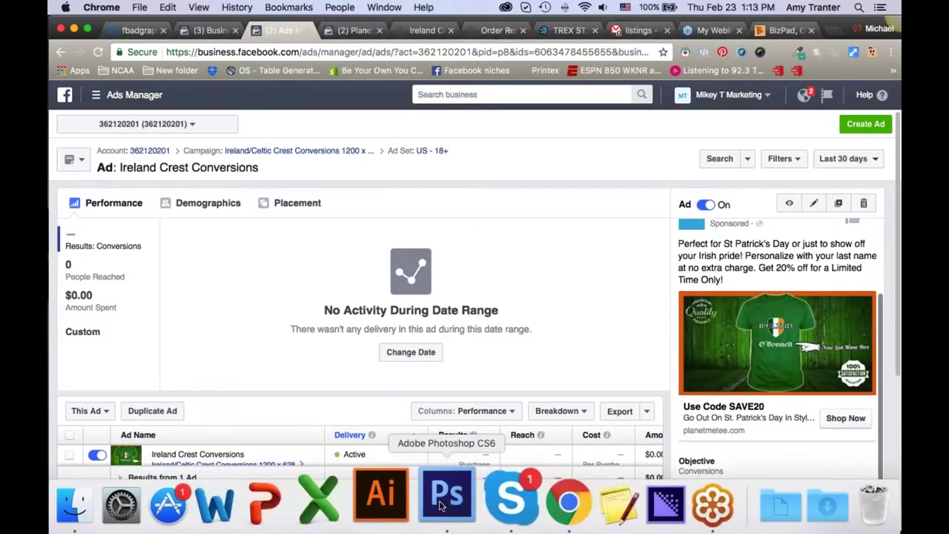
# Switch to Photoshop and look through the badge layers of the fbadgraphics-master1-Recovered.psd ad graphic
pyautogui.click(442, 503)
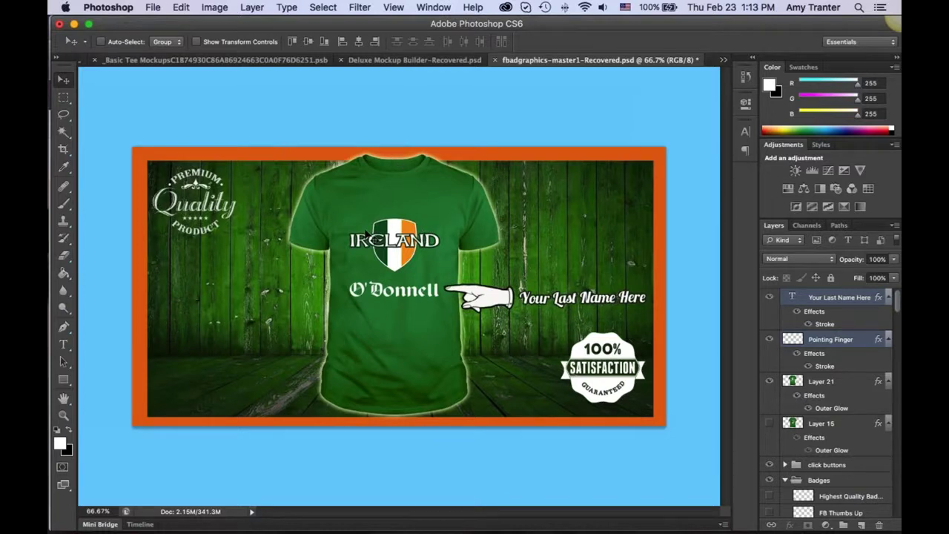
pyautogui.scroll(-8, 838, 393)
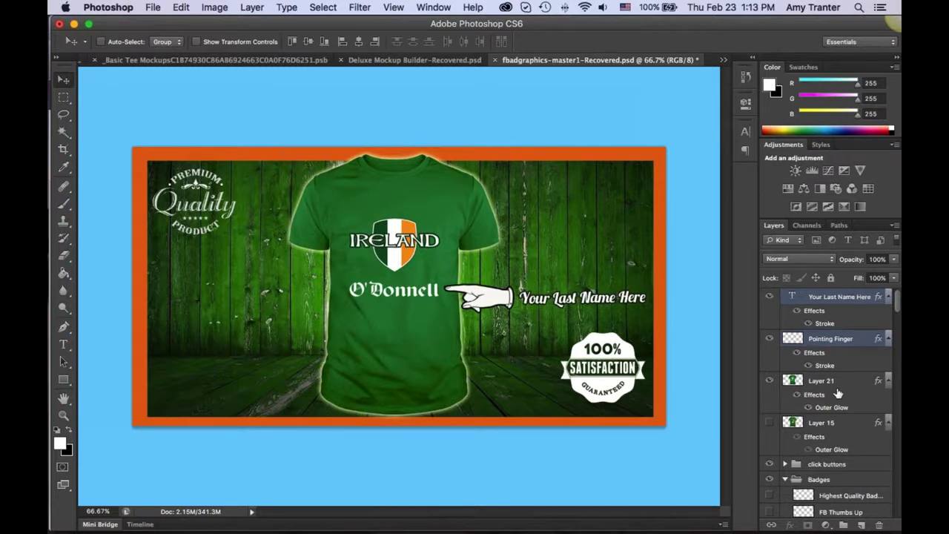
pyautogui.scroll(-1, 834, 404)
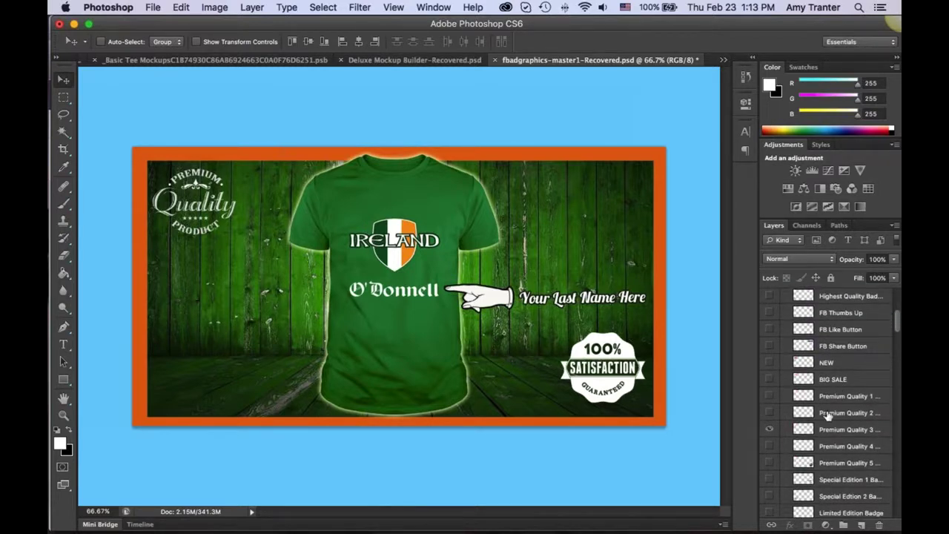
pyautogui.scroll(-1, 810, 412)
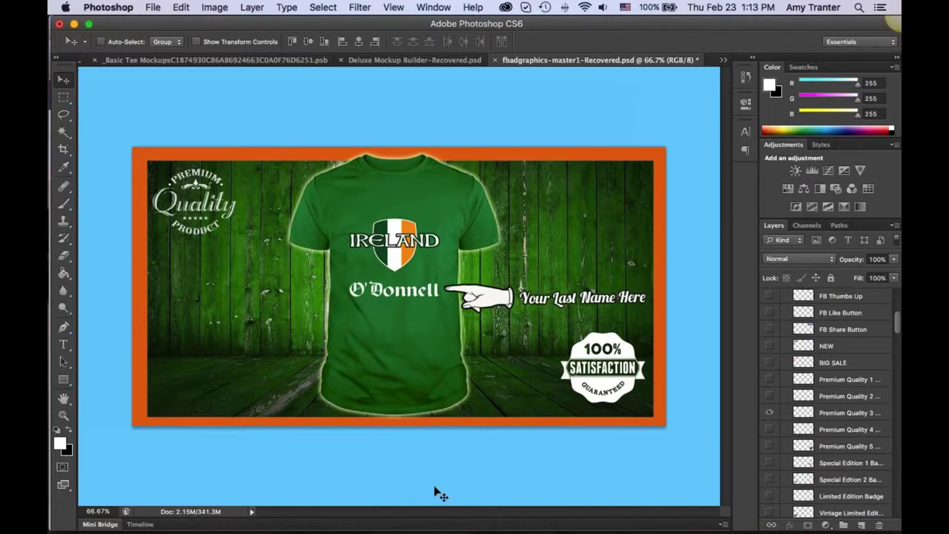
# Switch back to Chrome and open the Ireland Crest Conversions ad for editing
pyautogui.moveTo(438, 528)
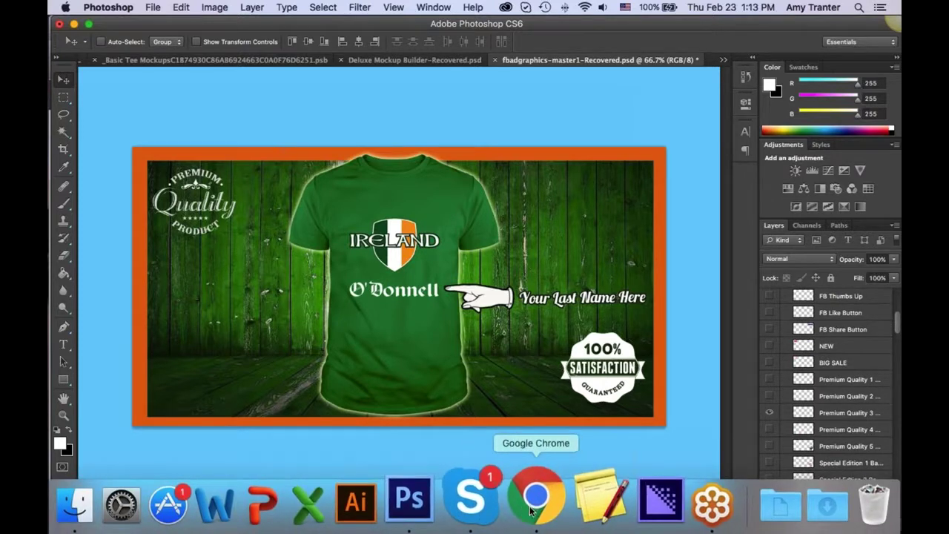
pyautogui.click(659, 490)
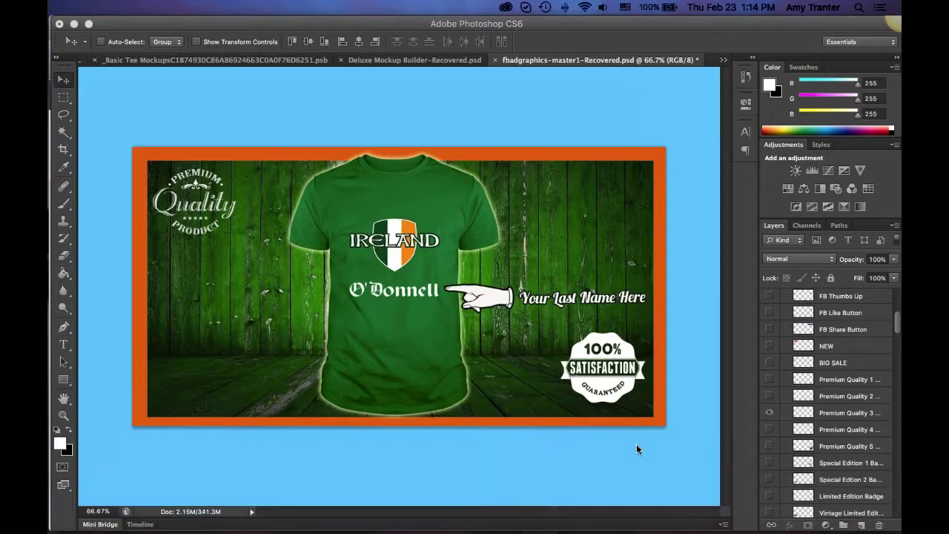
pyautogui.moveTo(534, 508)
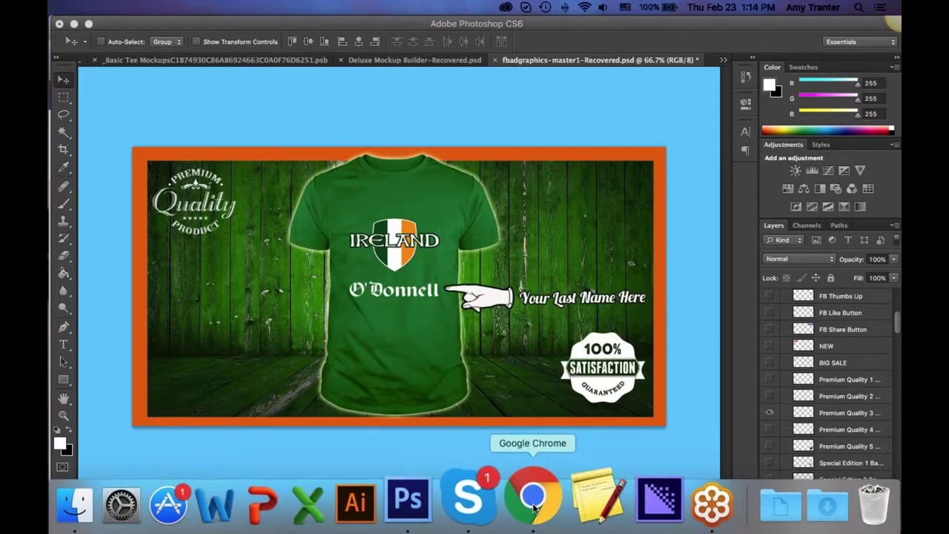
pyautogui.click(534, 508)
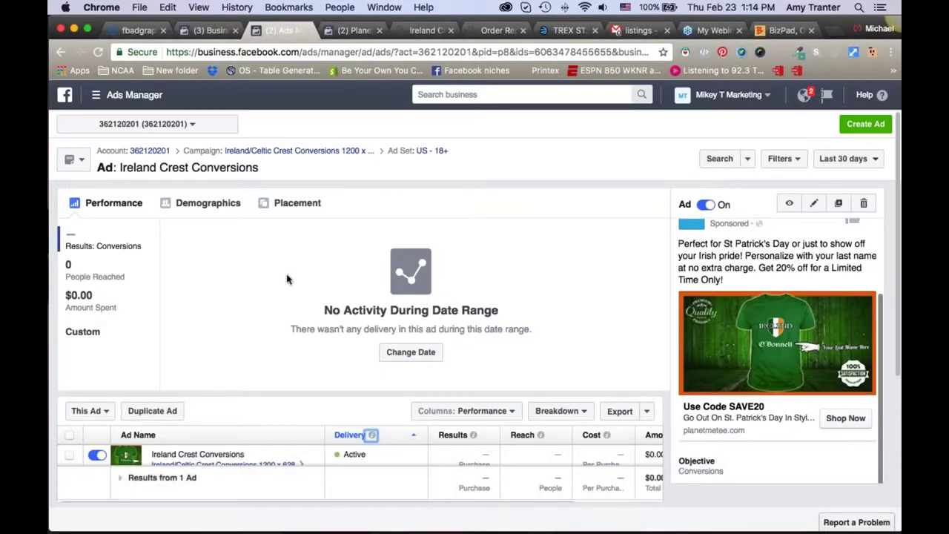
pyautogui.scroll(-1, 288, 279)
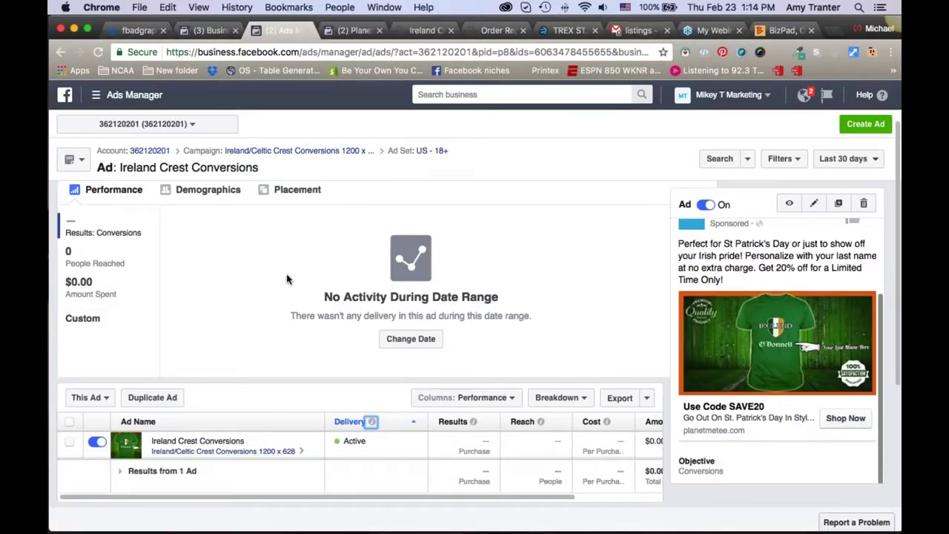
pyautogui.scroll(-5, 288, 279)
pyautogui.click(817, 205)
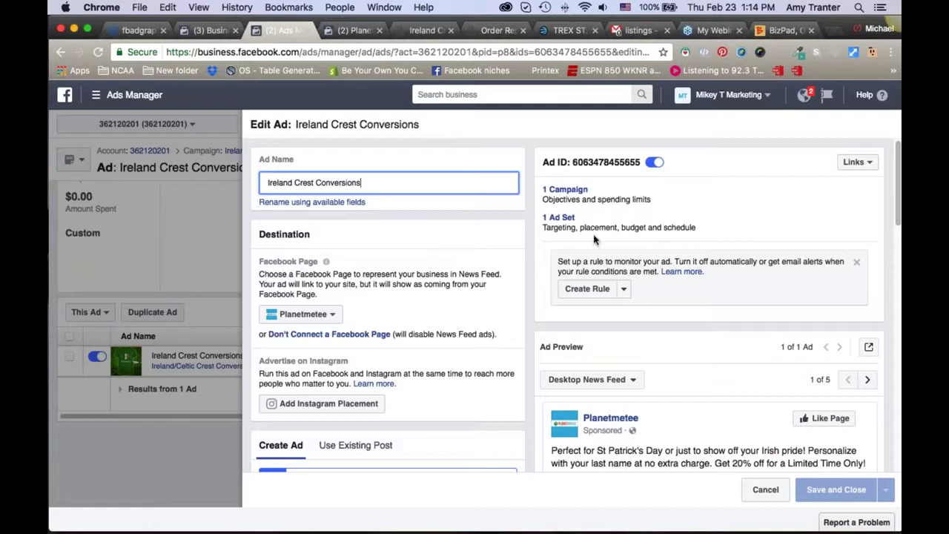
# Open the ad's US - 18+ ad set and review its budget and saved audience, highlighting the targeted interests
pyautogui.click(558, 218)
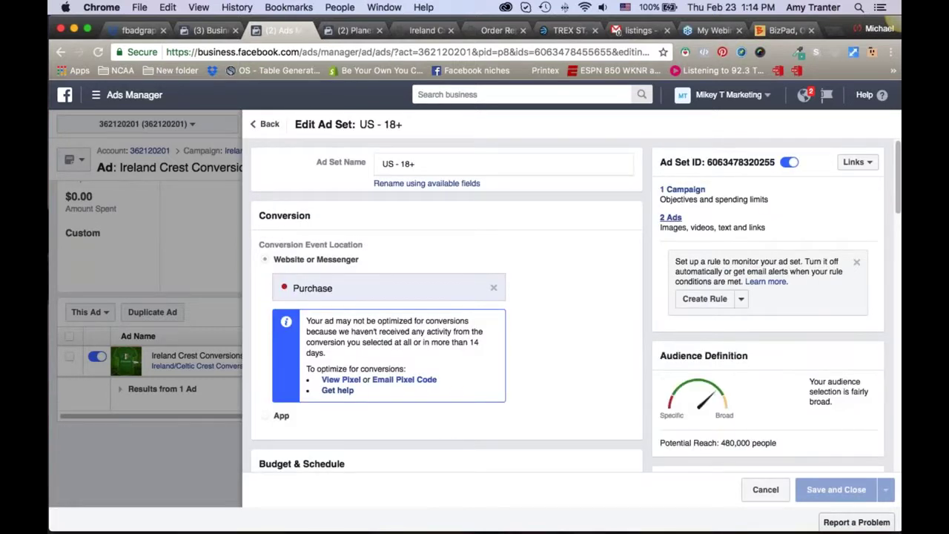
pyautogui.scroll(-5, 591, 245)
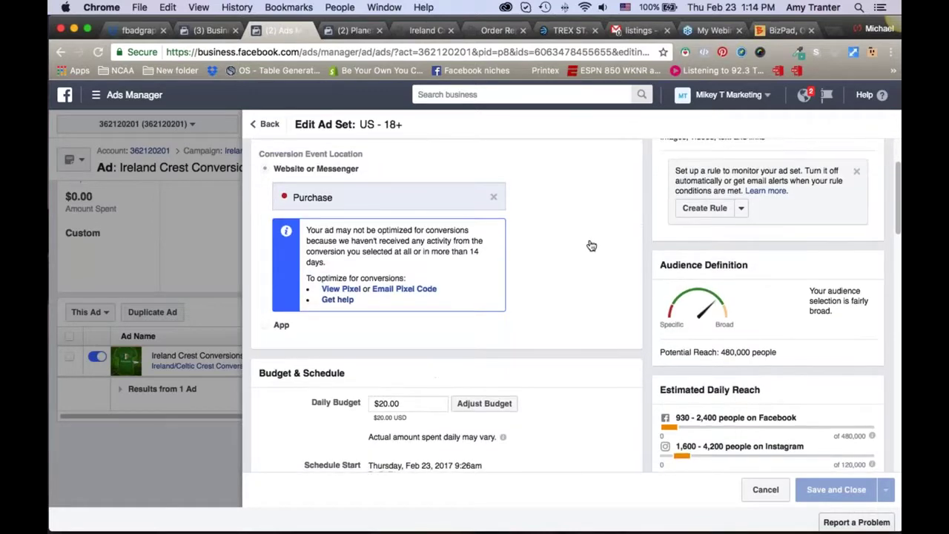
pyautogui.scroll(-3, 591, 246)
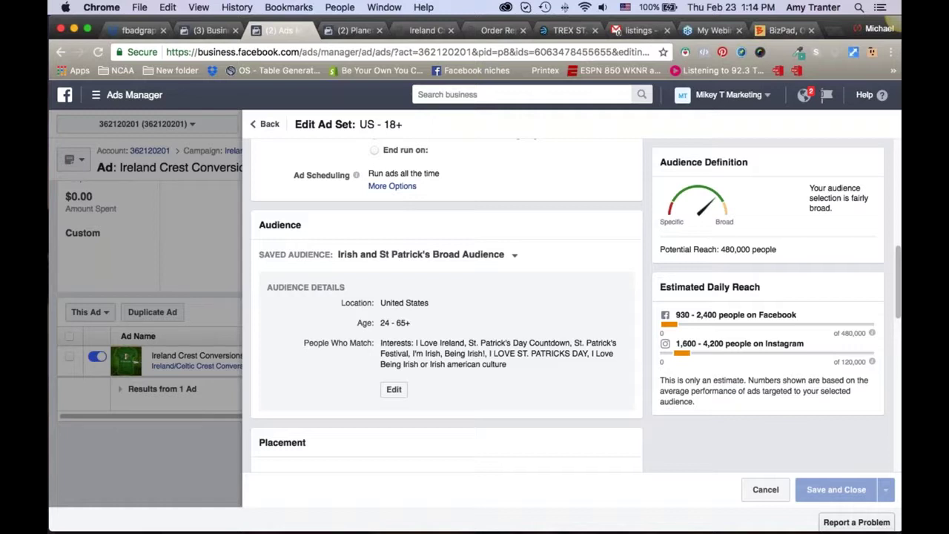
pyautogui.scroll(-2, 576, 258)
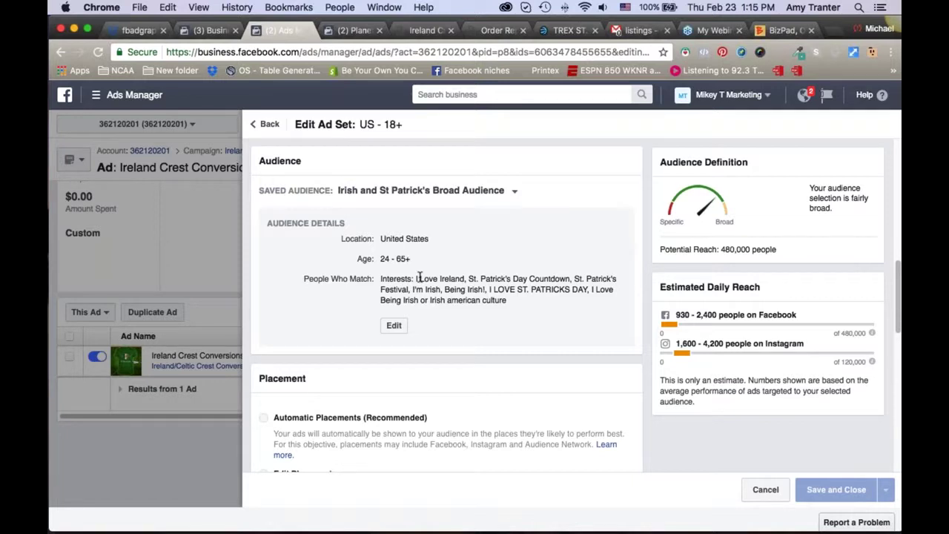
pyautogui.moveTo(419, 278); pyautogui.dragTo(512, 301)
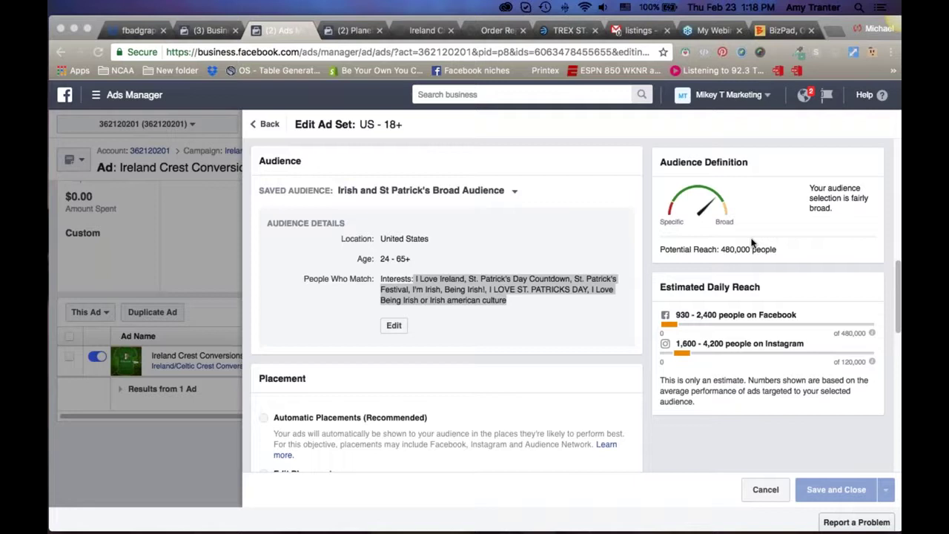
# Go back from the US - 18+ ad set to the ad and close its editor without saving
pyautogui.scroll(10, 578, 243)
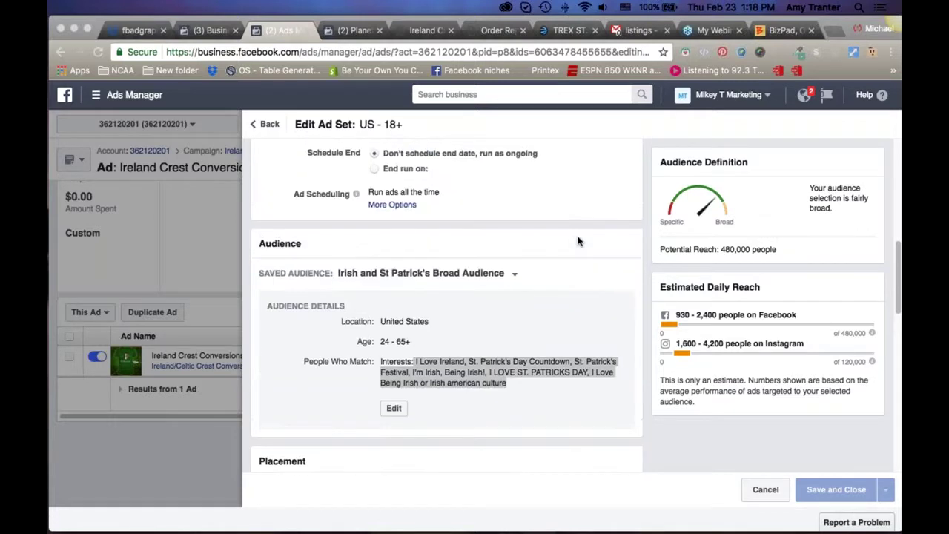
pyautogui.click(256, 126)
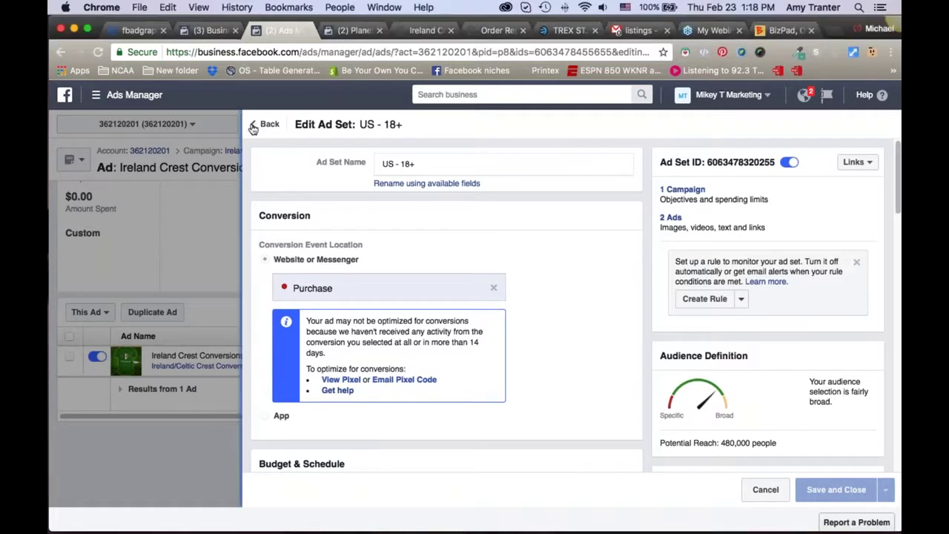
pyautogui.click(253, 126)
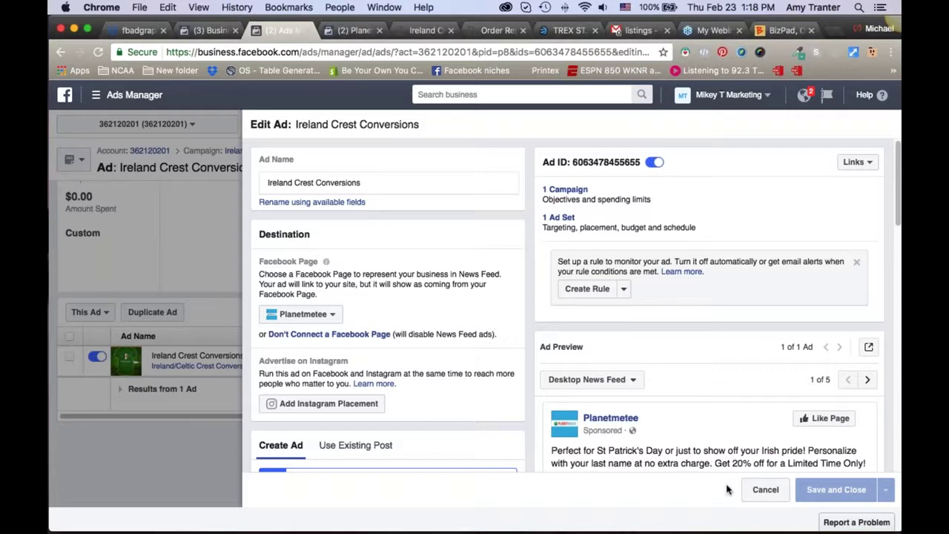
pyautogui.click(764, 489)
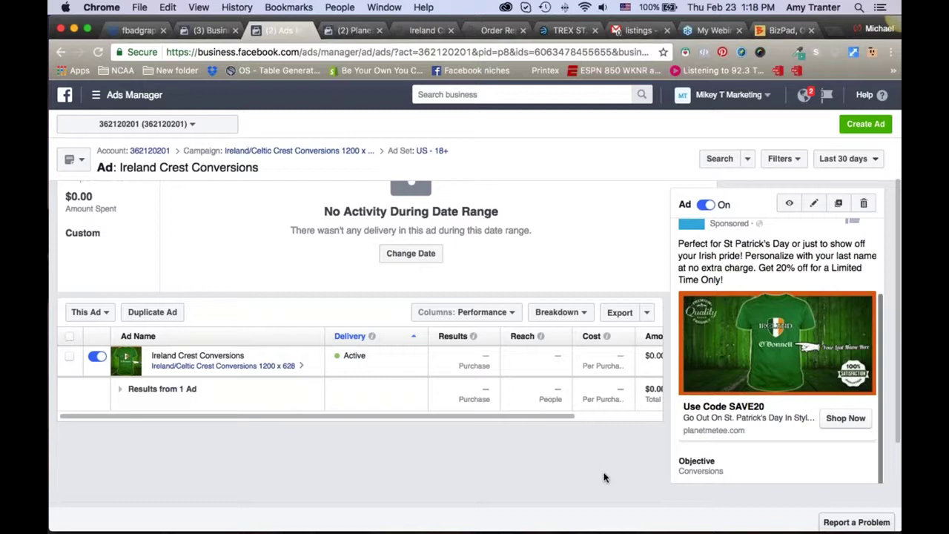
# View the account's campaign list, open the Irish Design case study campaign and check the performance of its ad sets
pyautogui.click(150, 151)
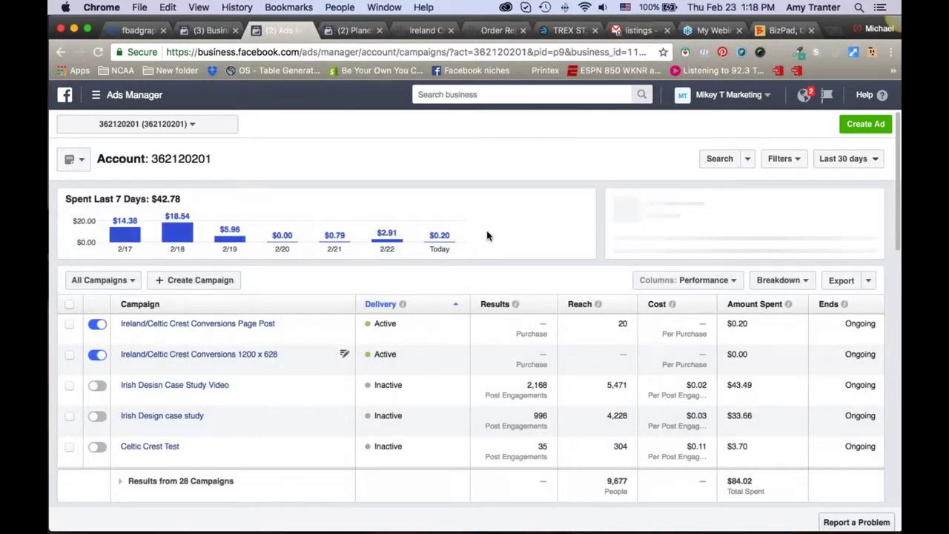
pyautogui.scroll(-2, 278, 352)
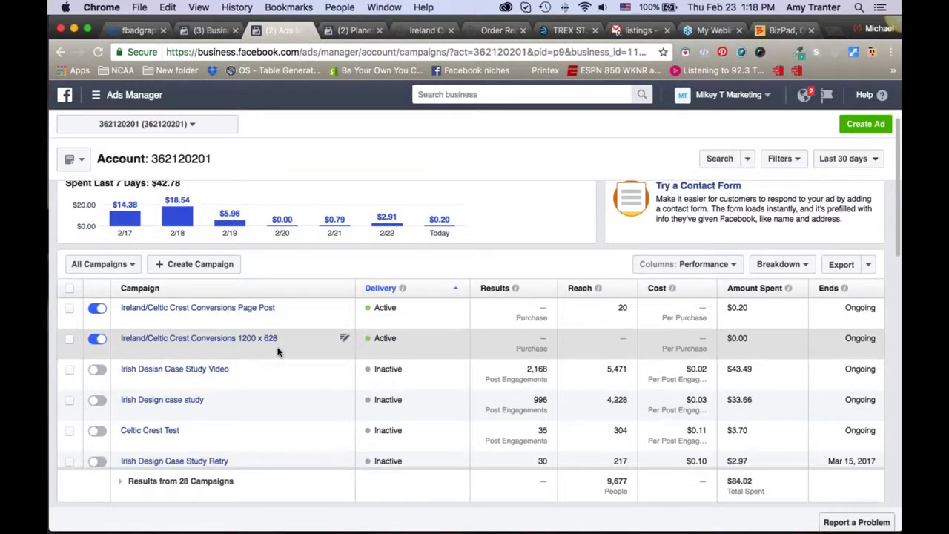
pyautogui.click(161, 375)
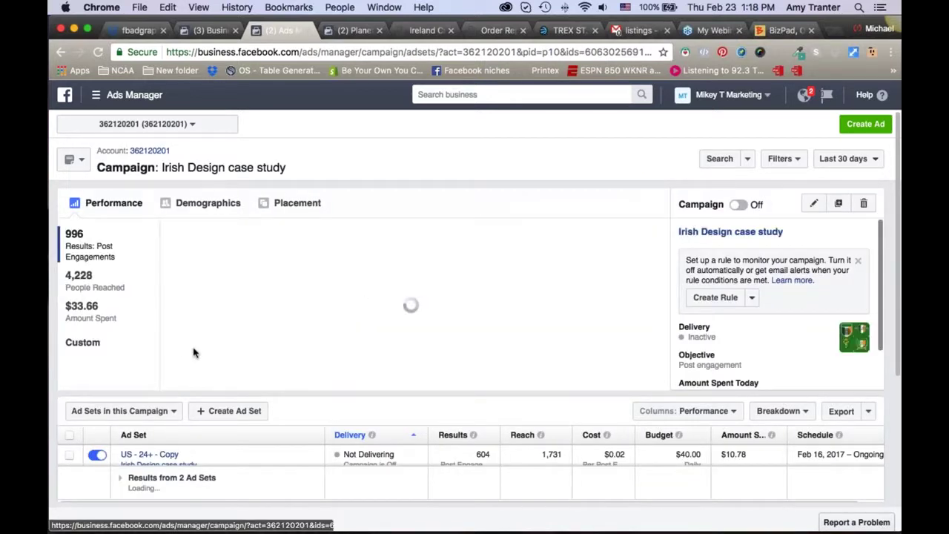
pyautogui.scroll(-2, 198, 349)
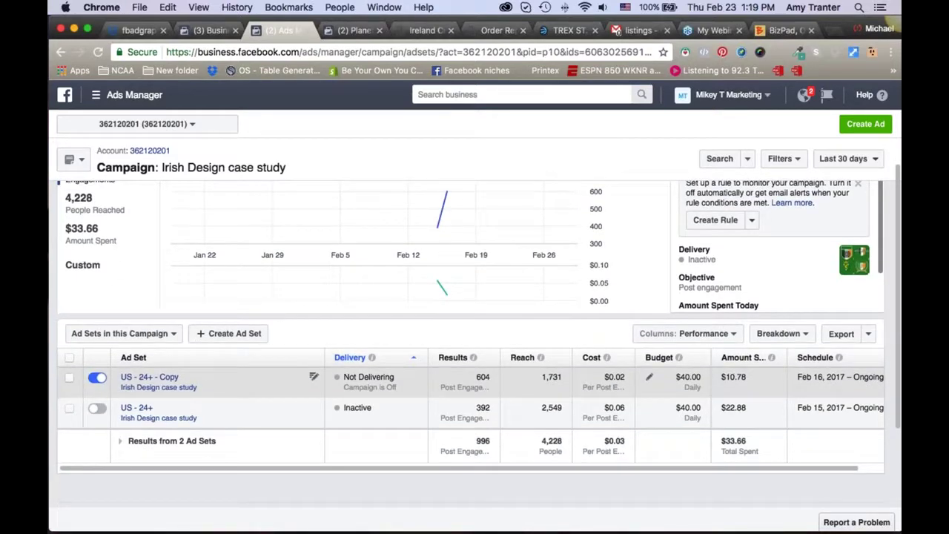
pyautogui.scroll(-2, 473, 415)
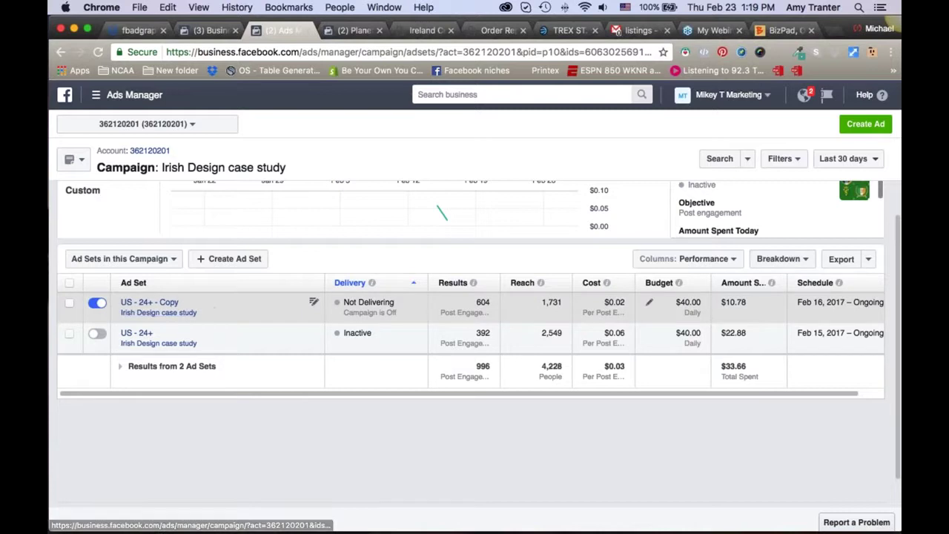
# Break down the Irish Design case study ad sets by Age and Gender and review the US - 24+ - Copy rows
pyautogui.click(807, 261)
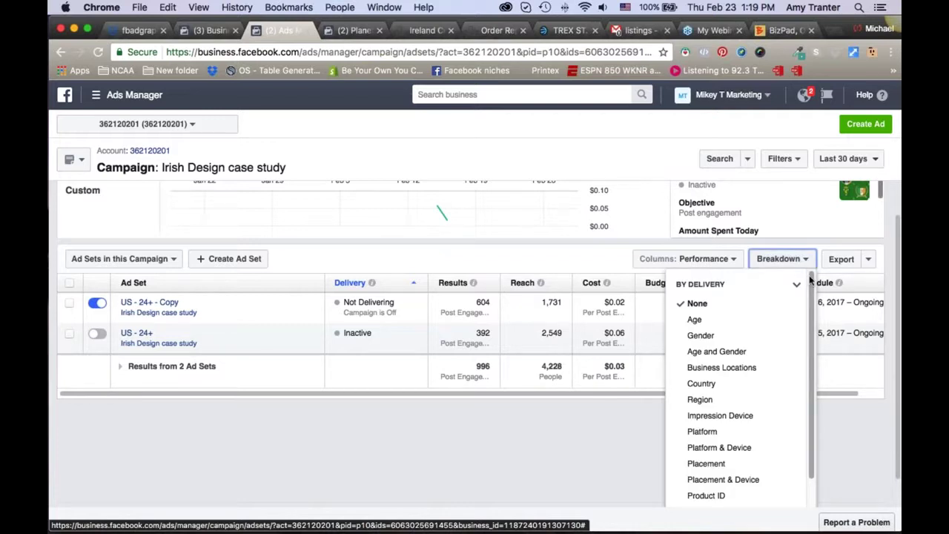
pyautogui.scroll(-2, 810, 279)
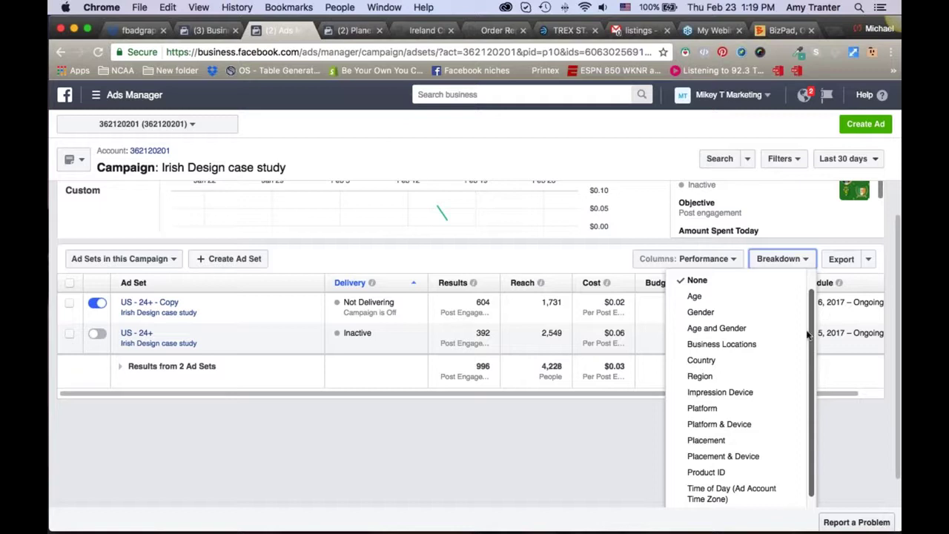
pyautogui.click(745, 329)
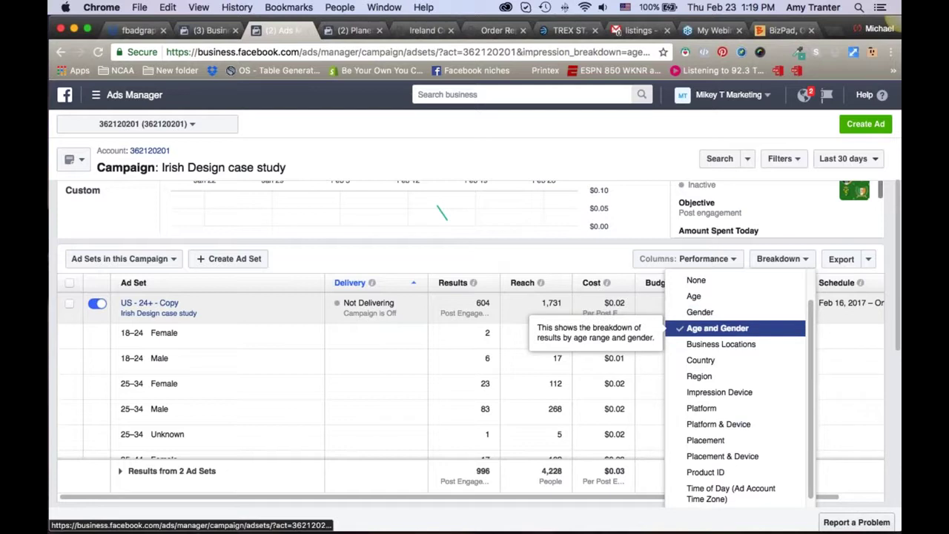
pyautogui.click(472, 260)
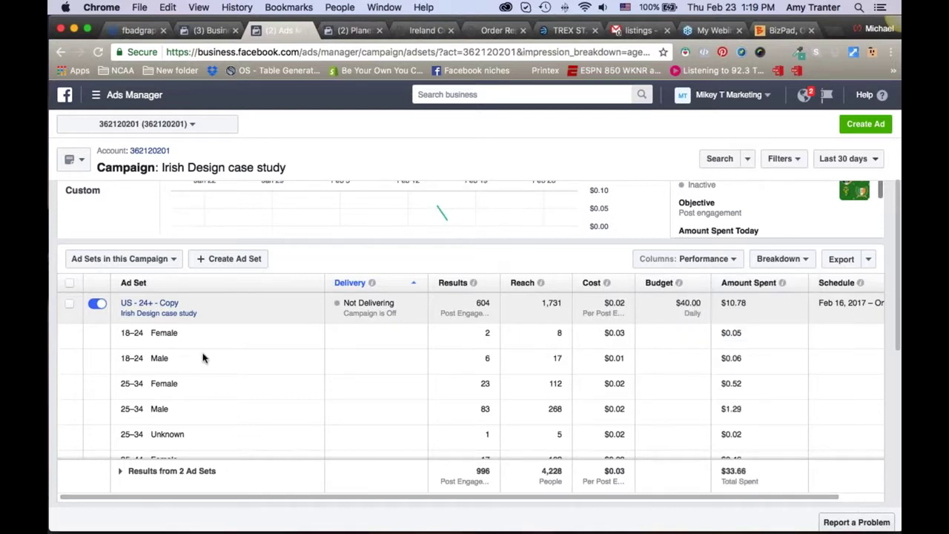
pyautogui.scroll(-2, 164, 349)
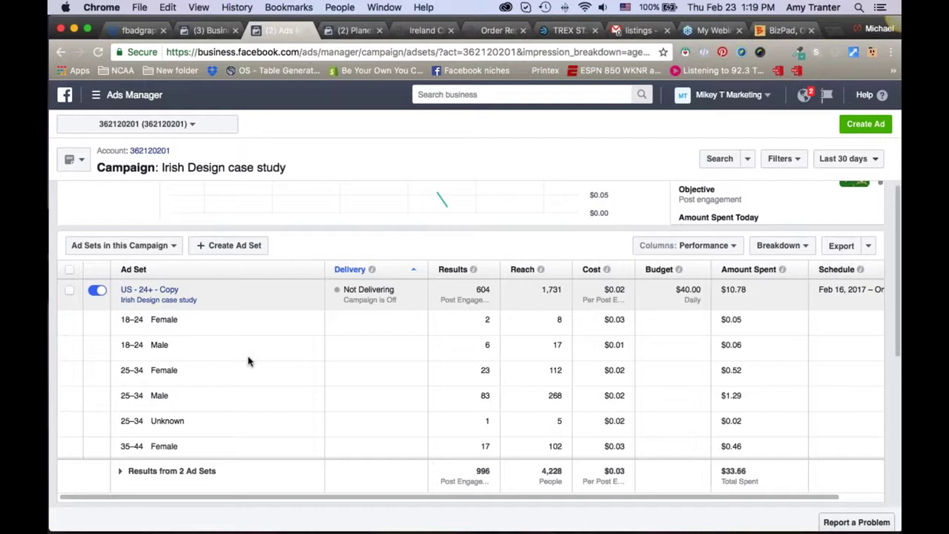
pyautogui.scroll(-1, 255, 350)
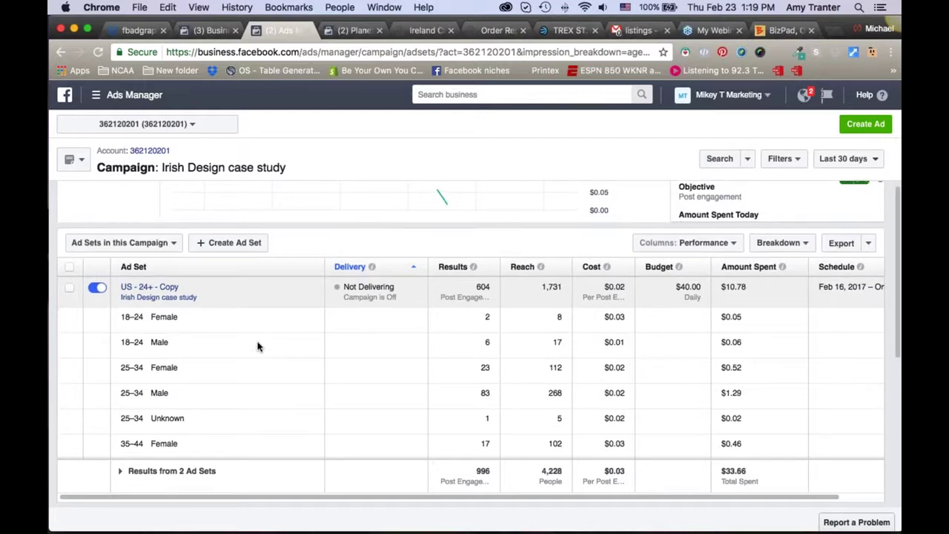
pyautogui.scroll(-2, 257, 345)
pyautogui.scroll(3, 256, 345)
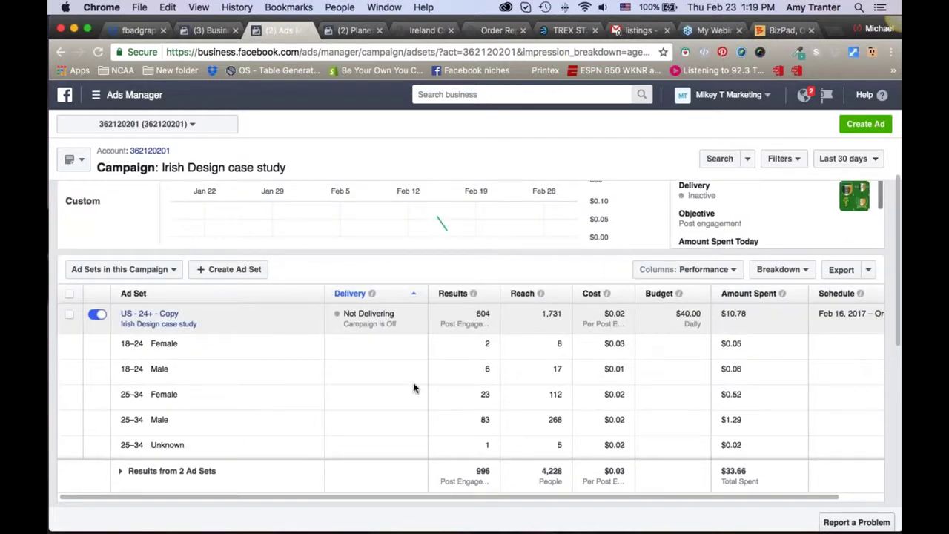
pyautogui.scroll(-1, 416, 386)
pyautogui.scroll(-1, 416, 387)
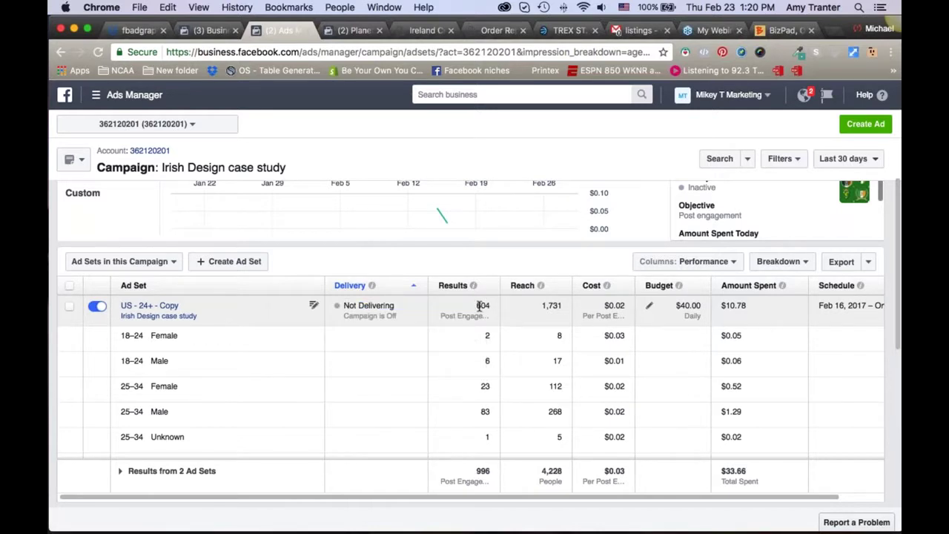
# Sort the age and gender breakdown by Results, comparing ascending order before settling on descending order
pyautogui.click(459, 286)
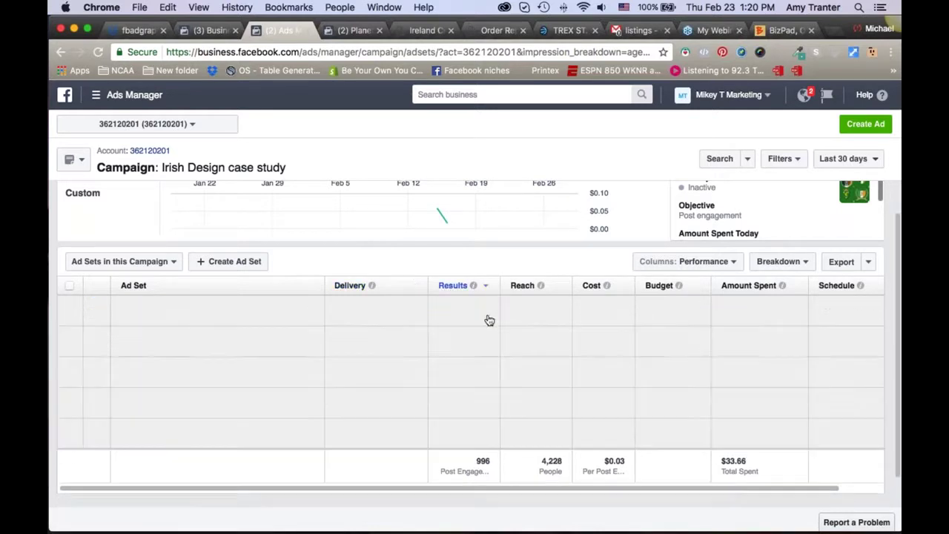
pyautogui.click(490, 290)
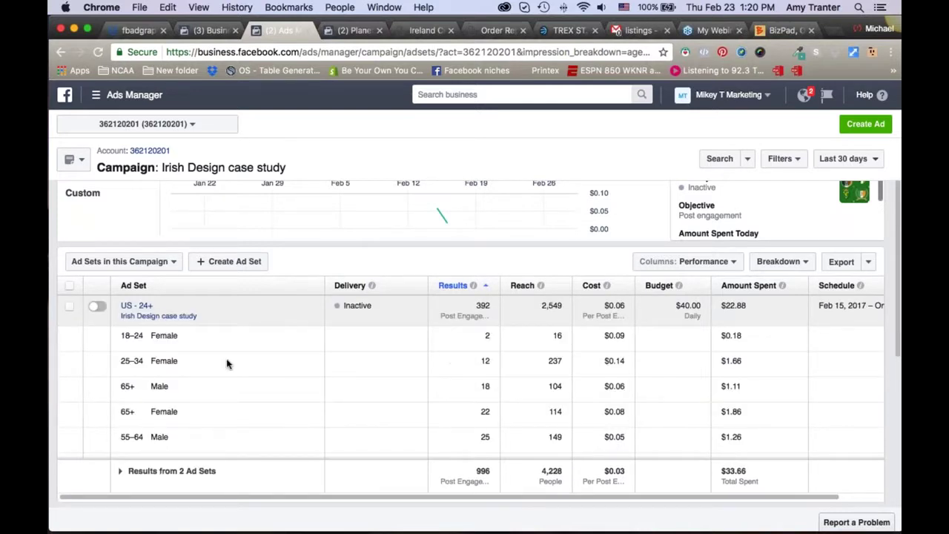
pyautogui.scroll(1, 450, 347)
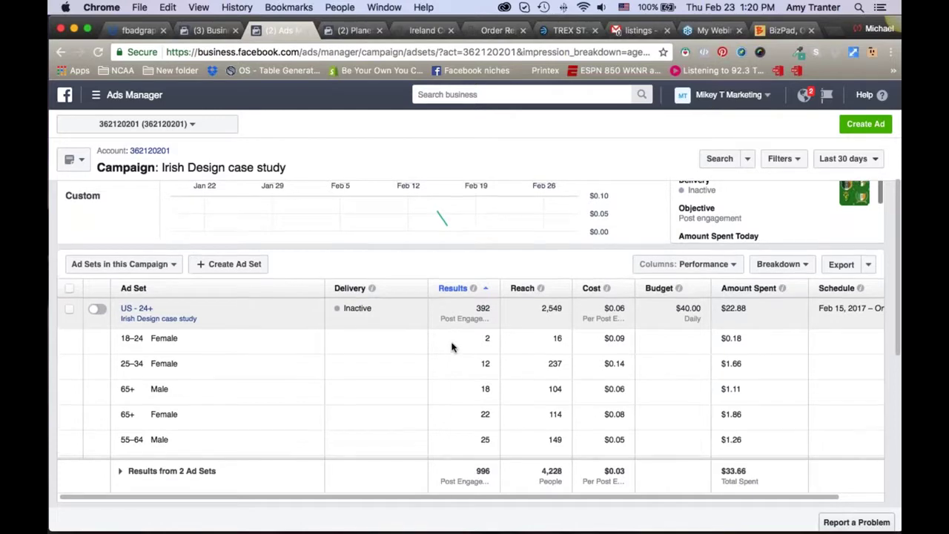
pyautogui.scroll(2, 467, 356)
pyautogui.scroll(-8, 488, 362)
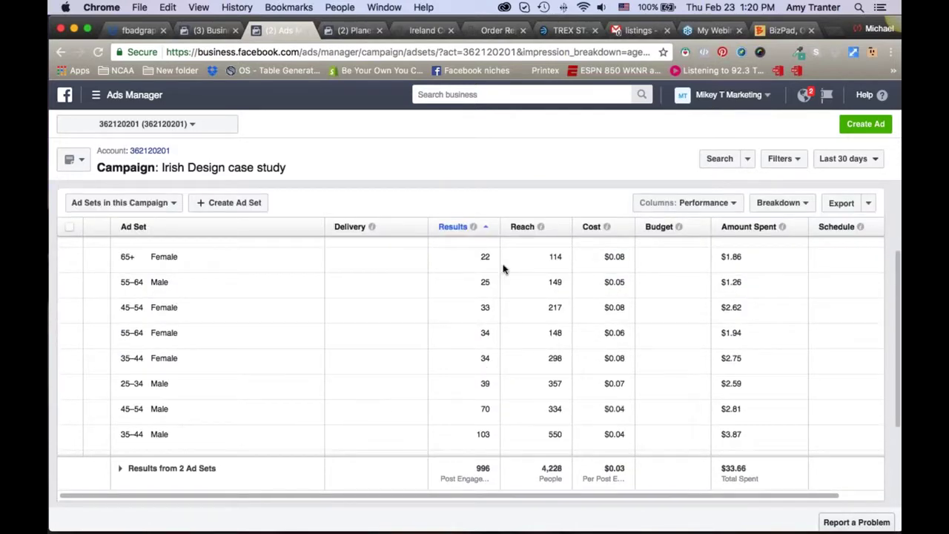
pyautogui.click(486, 229)
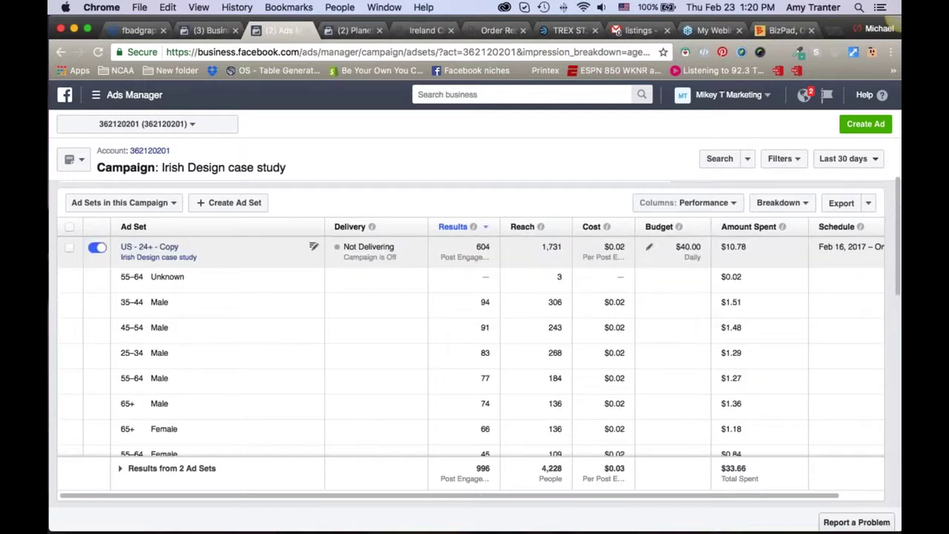
# Examine the results, reach and cost of each age and gender group in the US - 24+ - Copy ad set
pyautogui.scroll(-5, 491, 290)
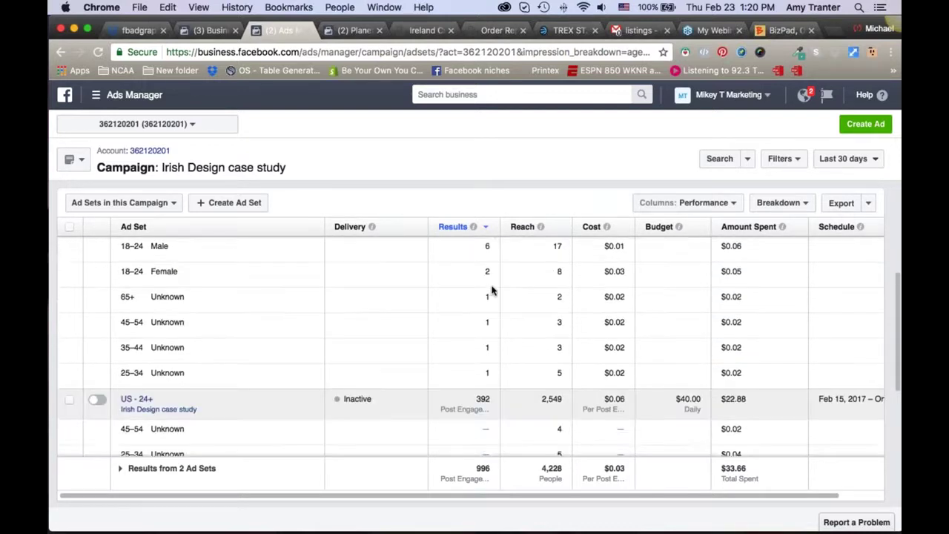
pyautogui.scroll(4, 492, 290)
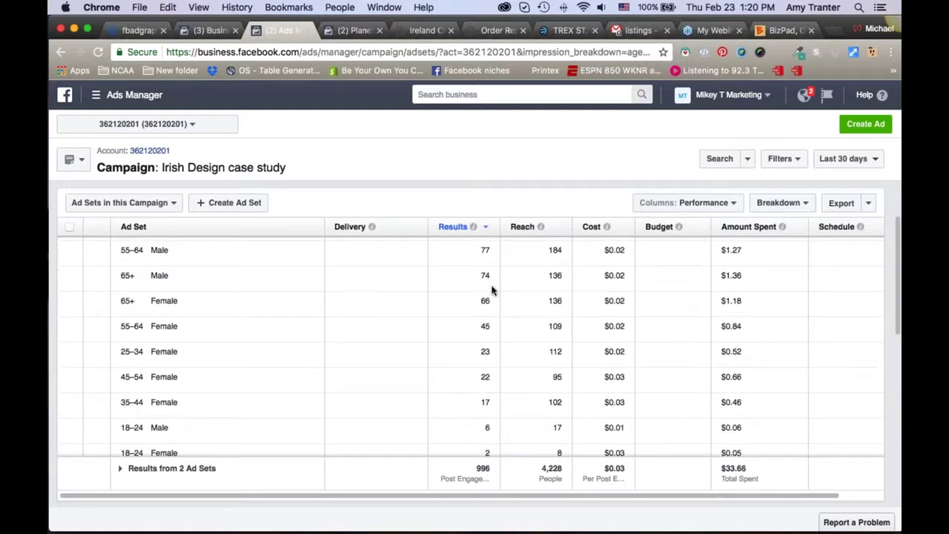
pyautogui.scroll(2, 491, 290)
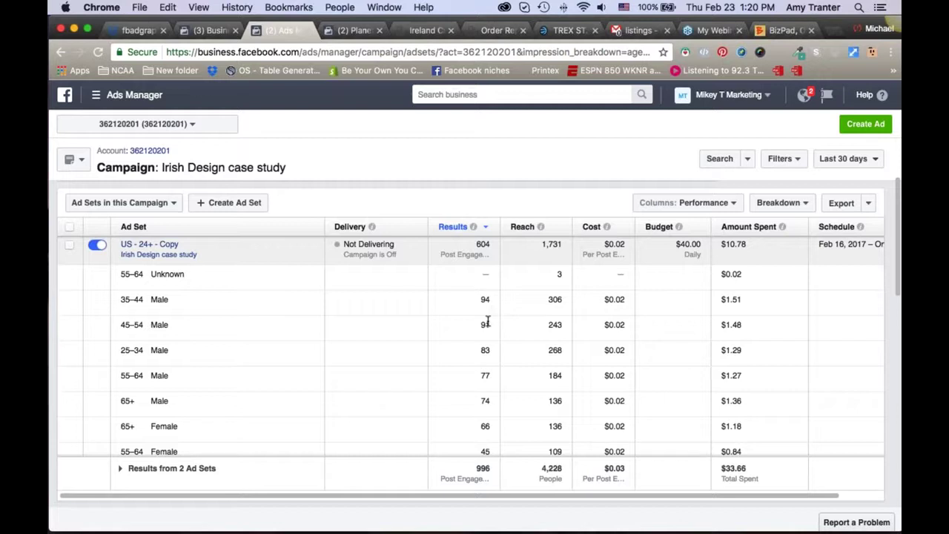
pyautogui.scroll(-1, 187, 333)
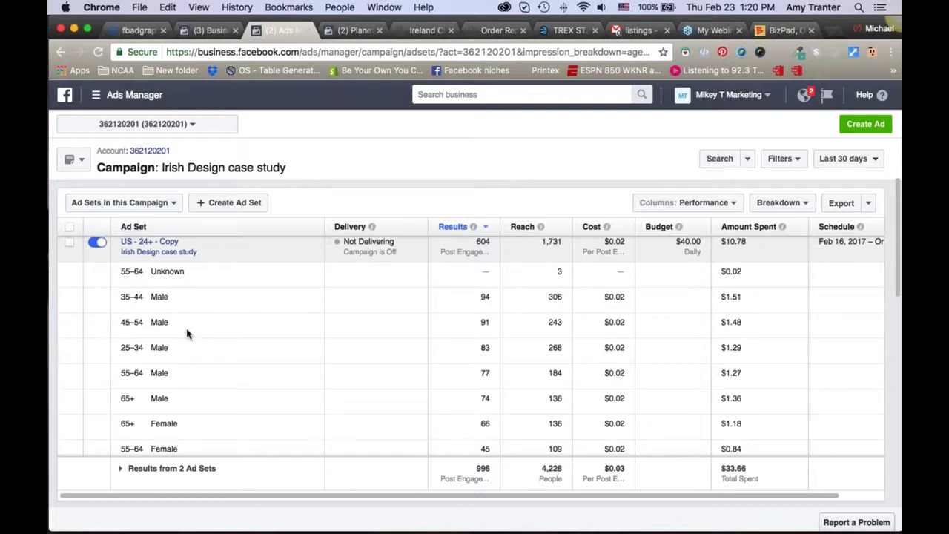
pyautogui.scroll(-1, 186, 334)
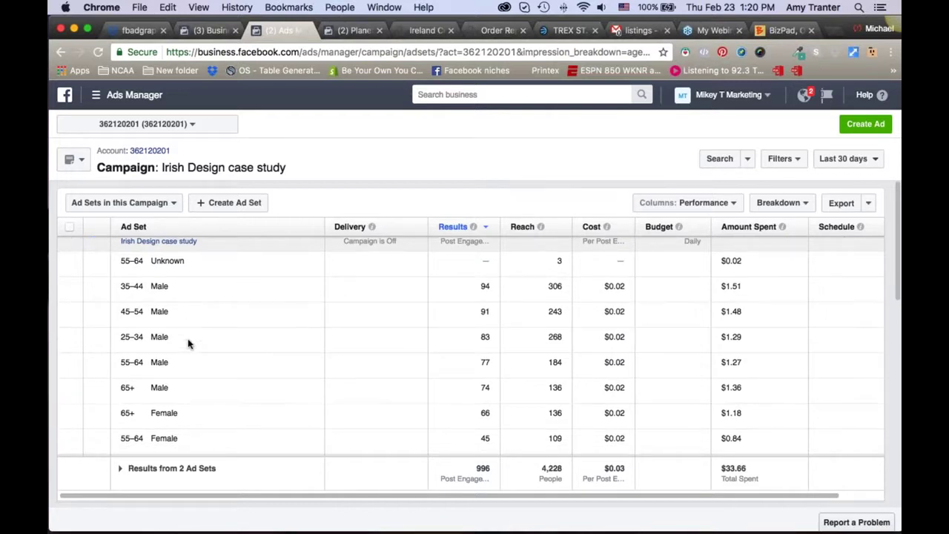
pyautogui.scroll(-1, 186, 352)
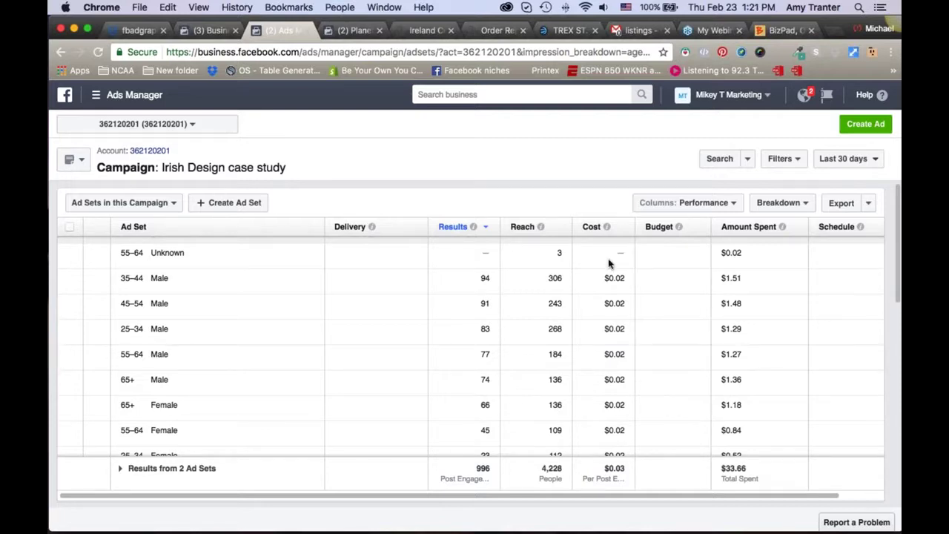
pyautogui.scroll(-1, 620, 329)
pyautogui.scroll(-3, 619, 330)
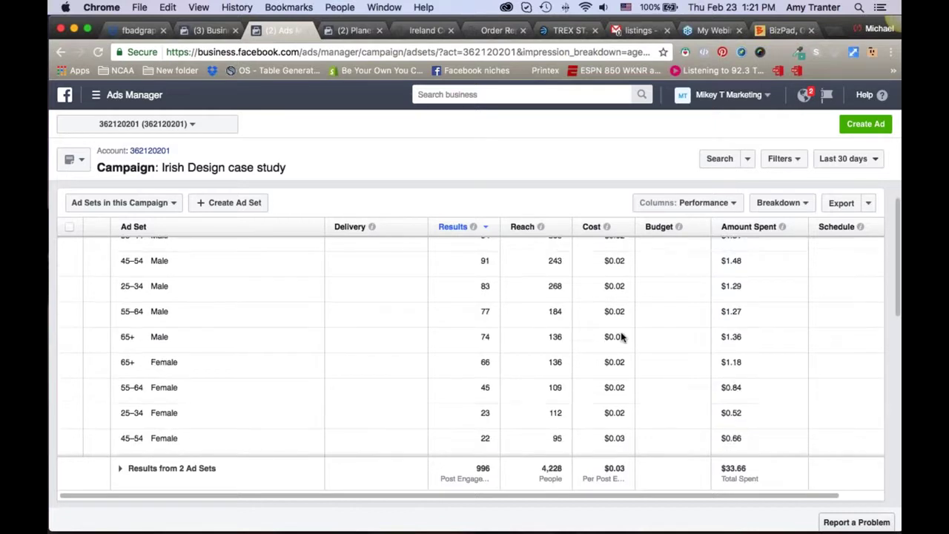
pyautogui.scroll(-1, 272, 368)
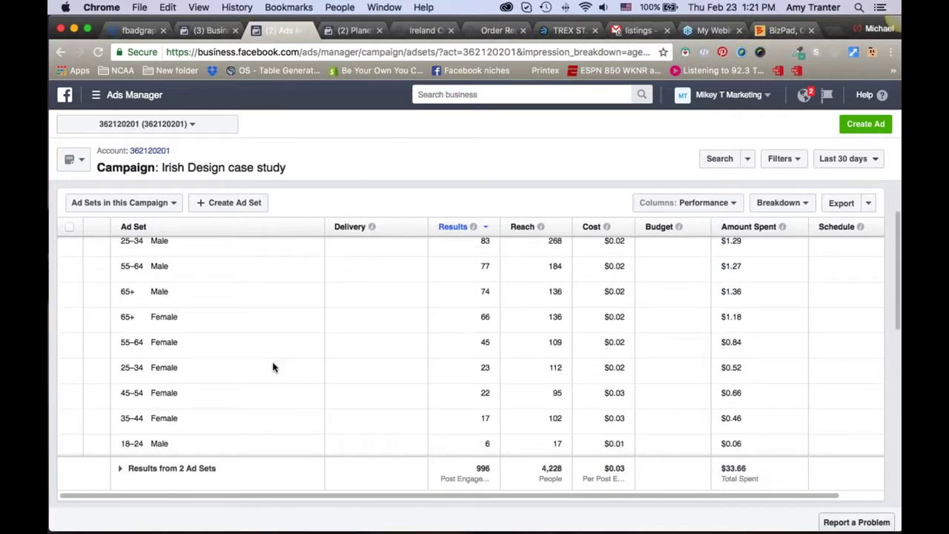
pyautogui.scroll(-3, 272, 367)
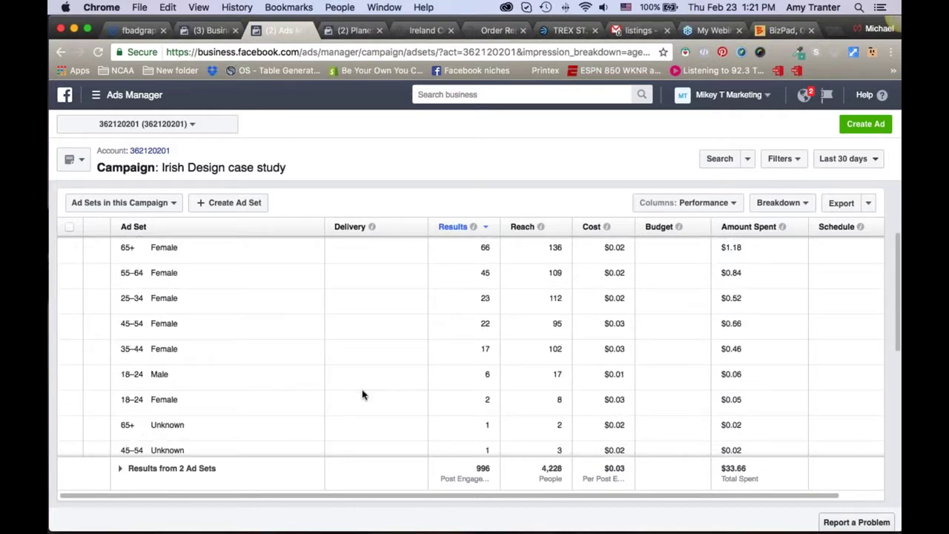
pyautogui.scroll(-1, 362, 394)
pyautogui.scroll(-1, 206, 434)
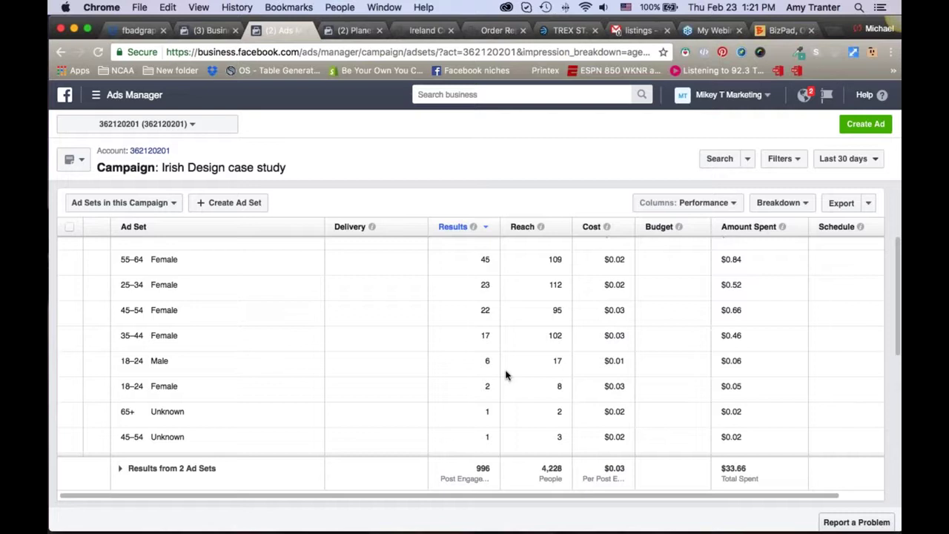
pyautogui.scroll(1, 274, 382)
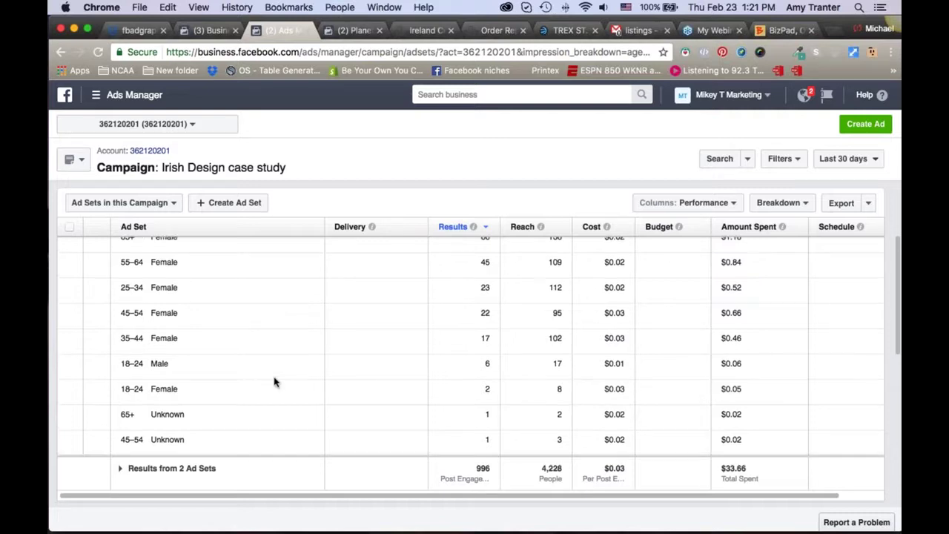
pyautogui.scroll(2, 275, 381)
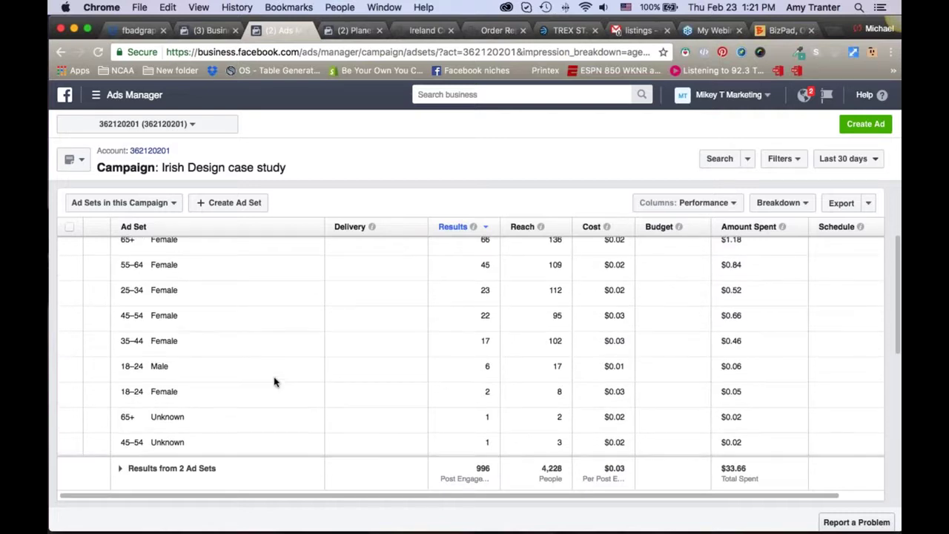
pyautogui.scroll(5, 275, 381)
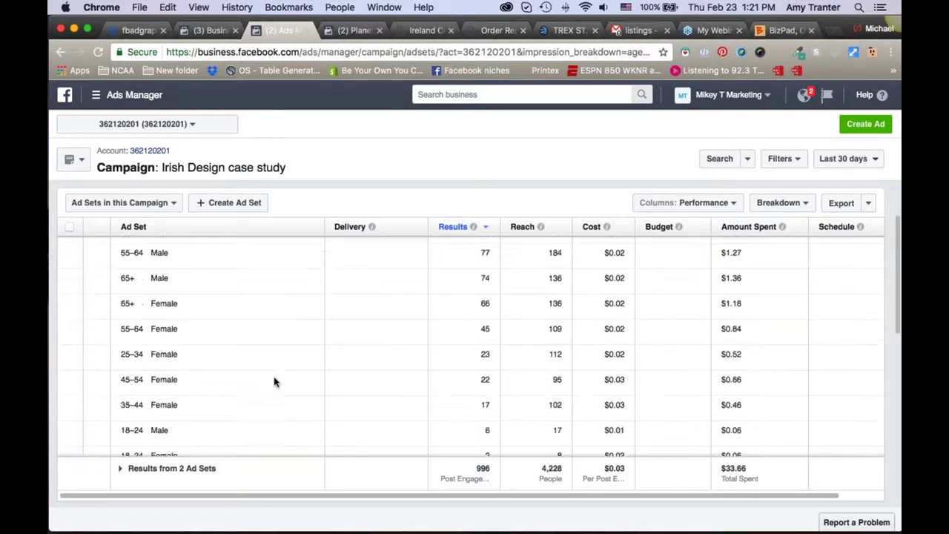
pyautogui.scroll(3, 274, 382)
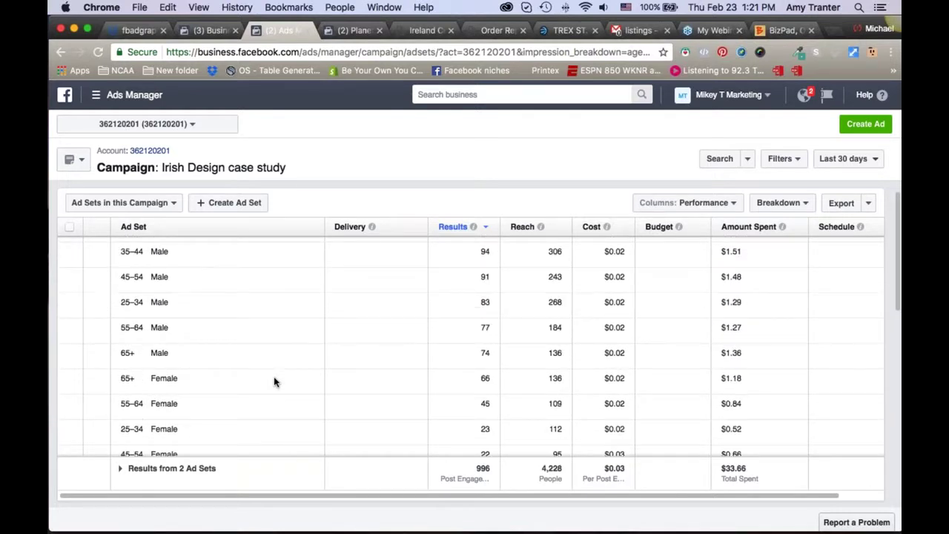
pyautogui.scroll(3, 275, 381)
# Change the ad set breakdown to Age only and compare the age groups of both ad sets
pyautogui.click(794, 256)
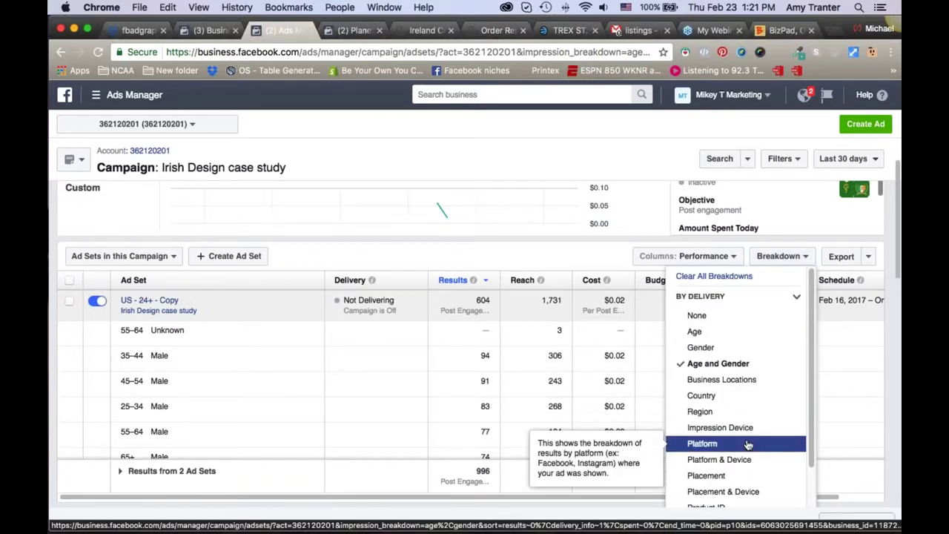
pyautogui.scroll(-2, 751, 433)
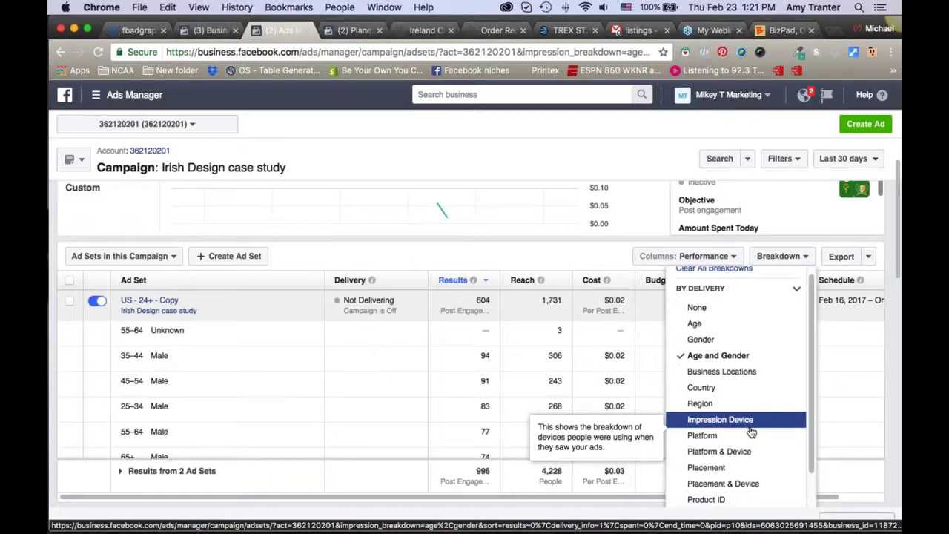
pyautogui.scroll(-2, 754, 445)
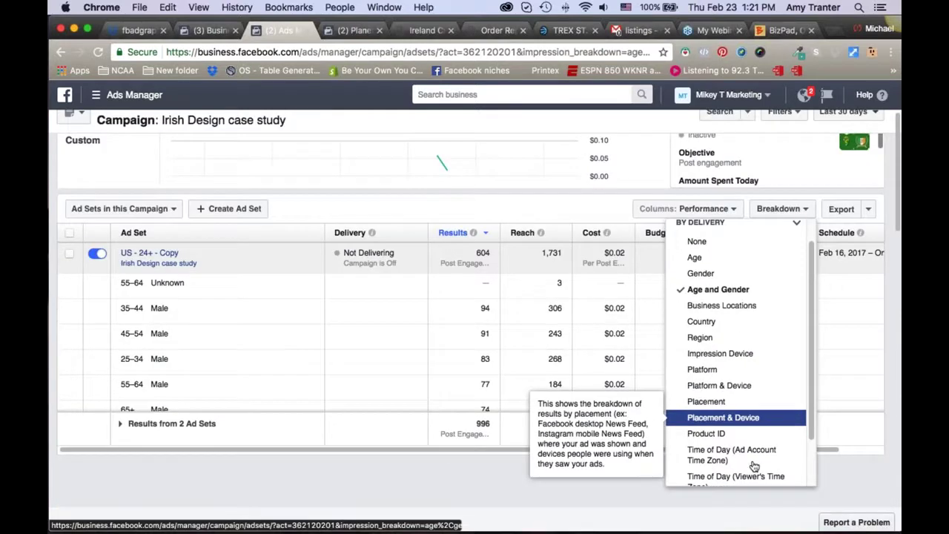
pyautogui.scroll(1, 759, 390)
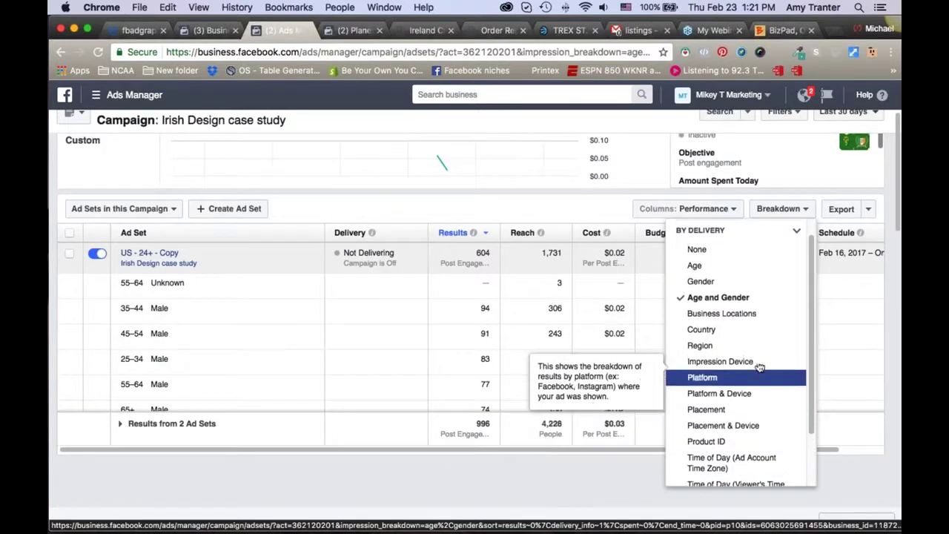
pyautogui.click(716, 269)
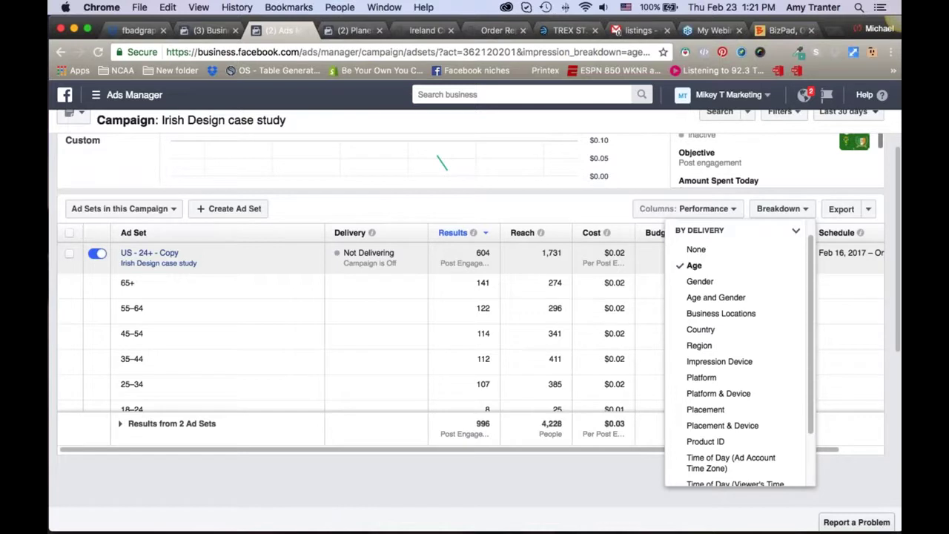
pyautogui.click(461, 303)
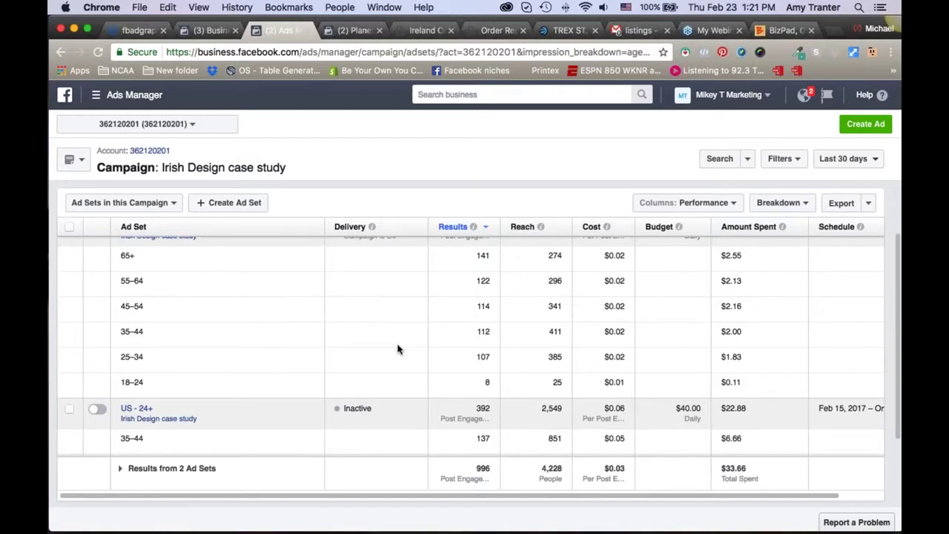
pyautogui.scroll(-3, 397, 349)
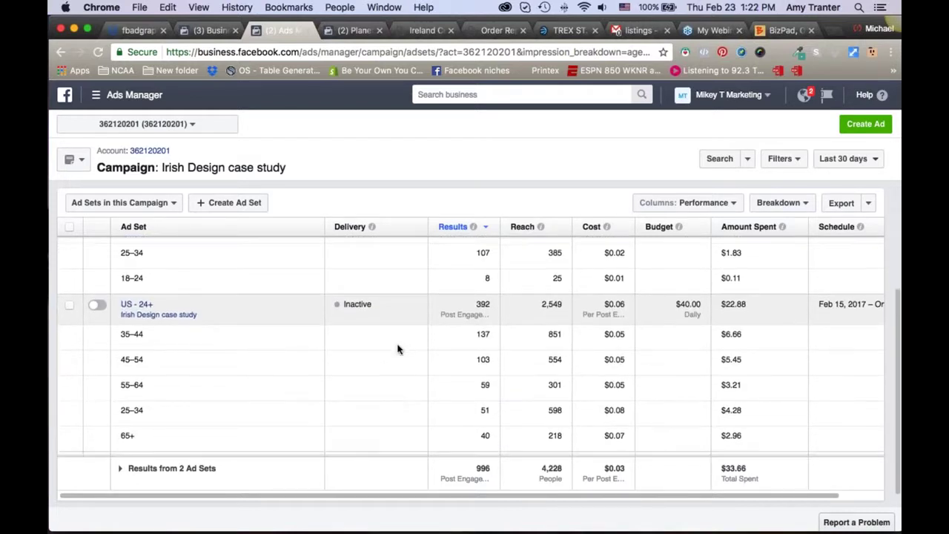
pyautogui.scroll(-1, 397, 349)
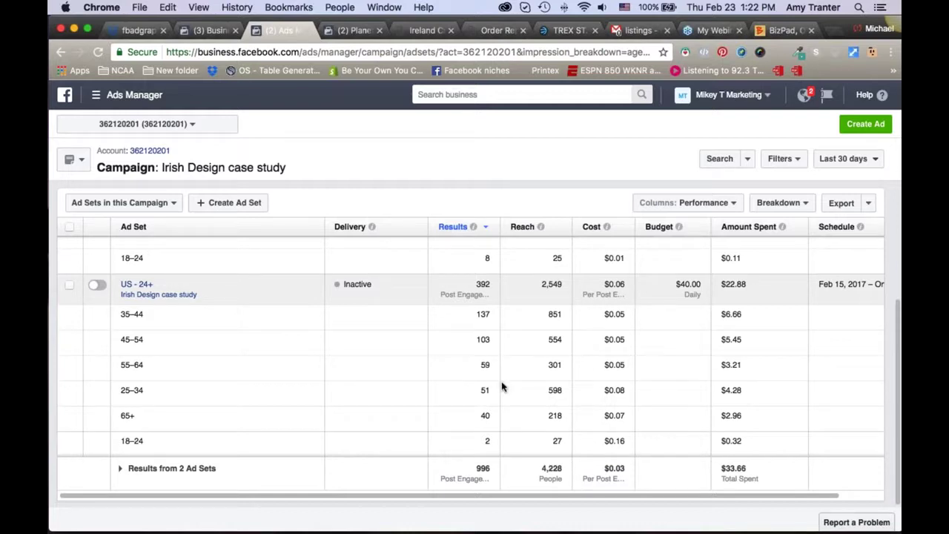
# Review the age results of both ad sets and the campaign's performance chart, and return to the account's campaign list
pyautogui.scroll(1, 569, 379)
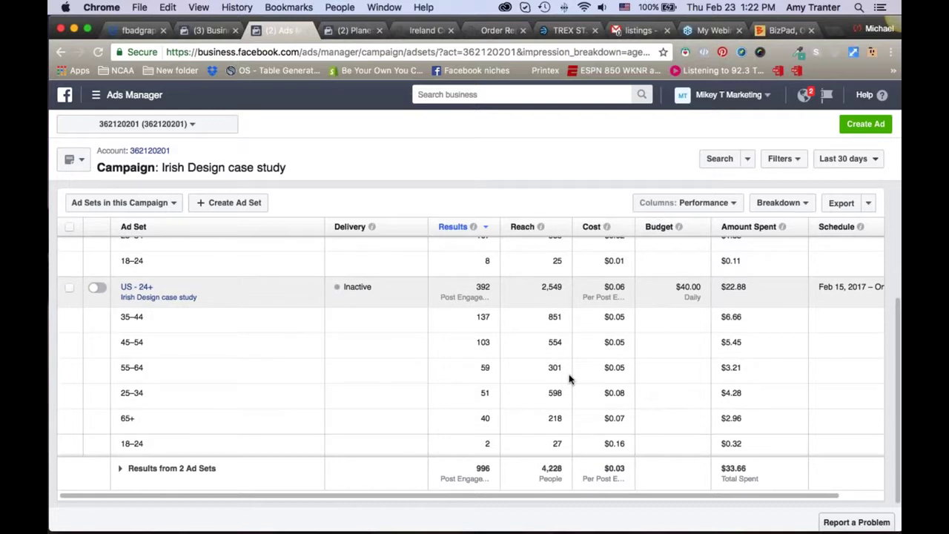
pyautogui.scroll(5, 569, 379)
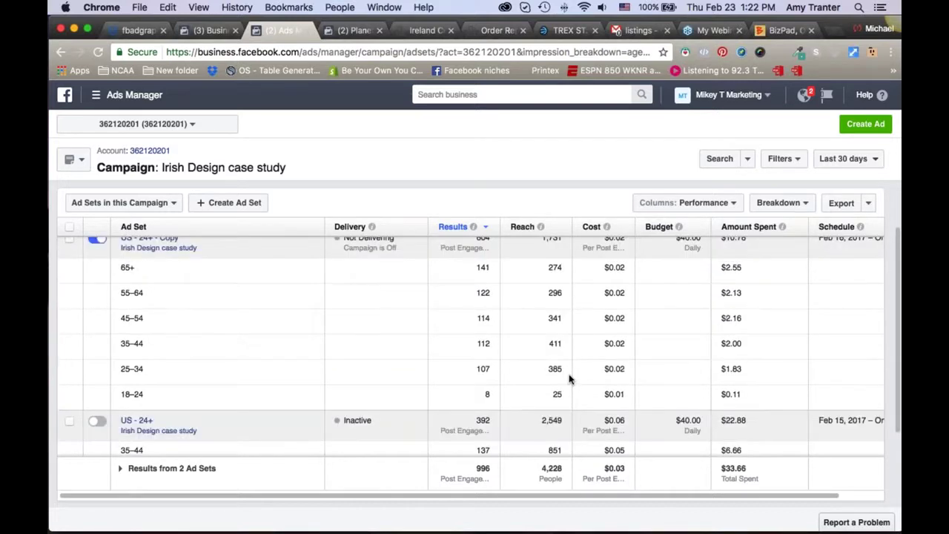
pyautogui.scroll(2, 568, 373)
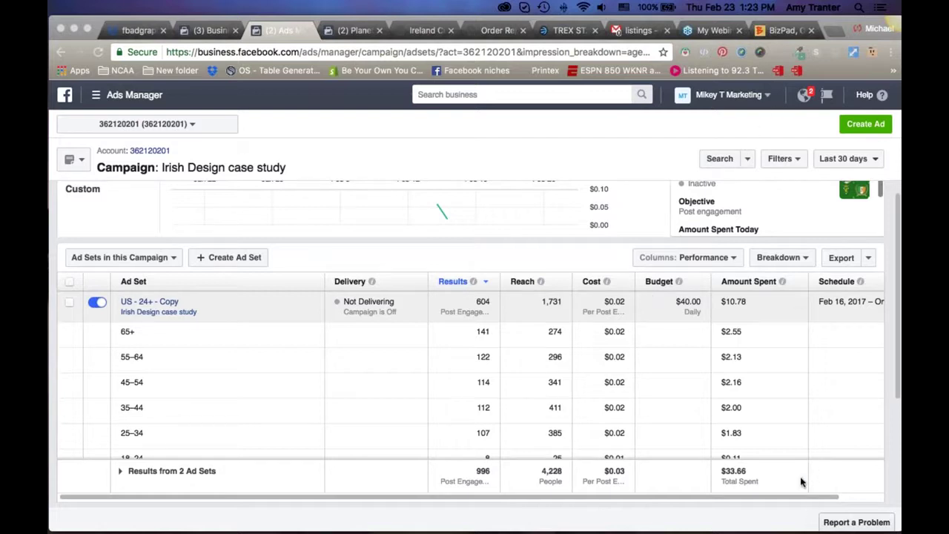
pyautogui.scroll(1, 249, 255)
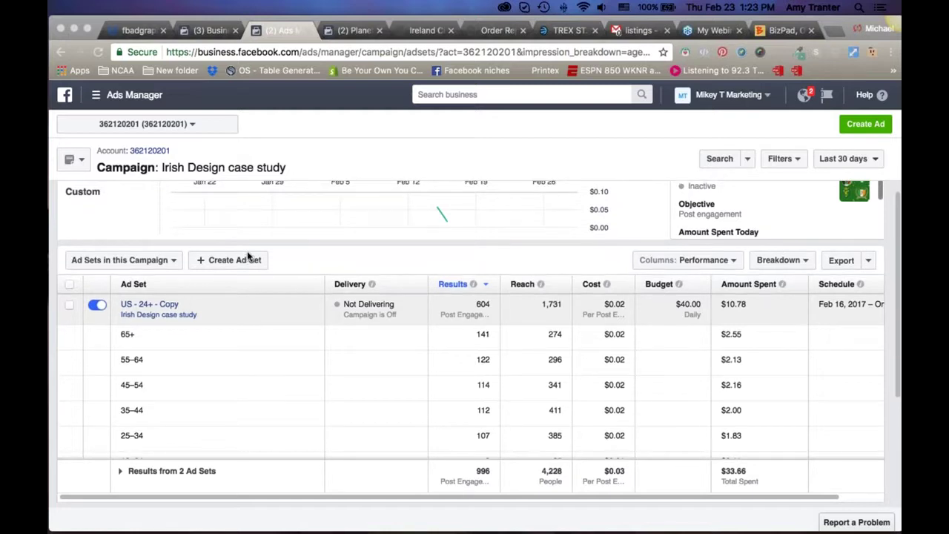
pyautogui.scroll(5, 248, 256)
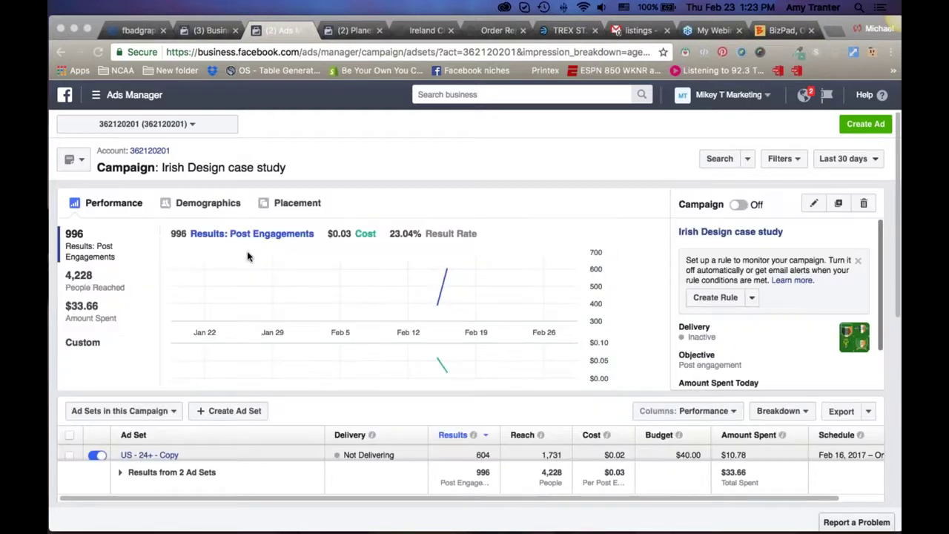
pyautogui.click(151, 152)
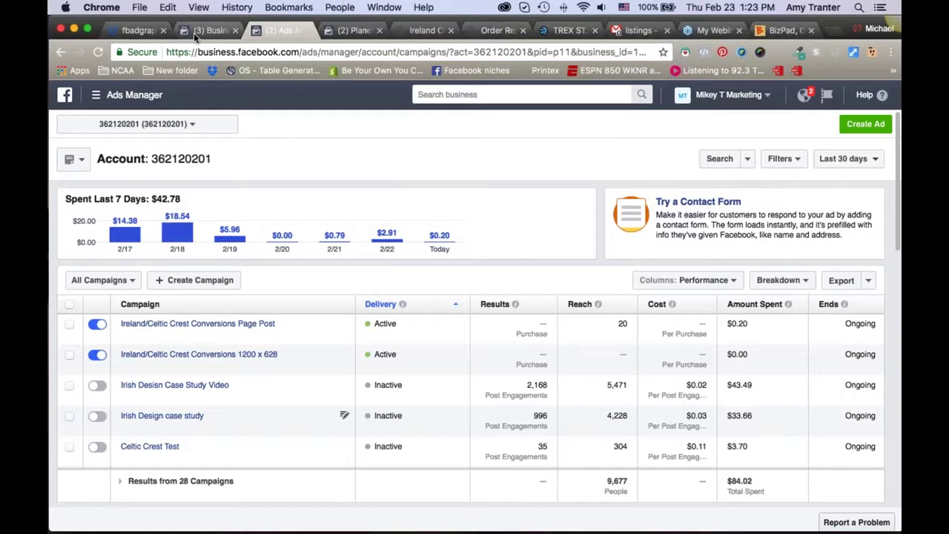
# Switch to the Planetmetee Facebook page and review its posts down to the comments on the St. Patrick's Day video
pyautogui.click(218, 30)
pyautogui.click(282, 30)
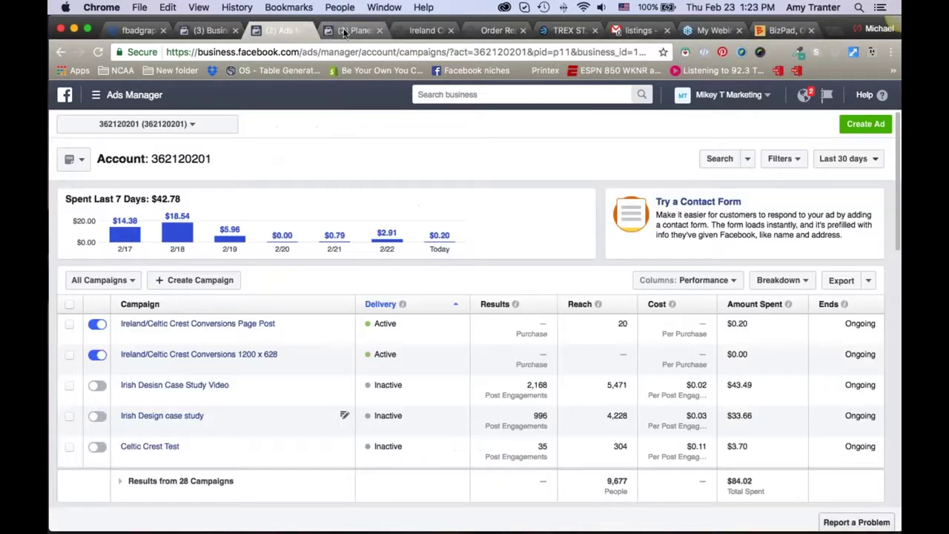
pyautogui.click(351, 29)
pyautogui.scroll(-10, 225, 171)
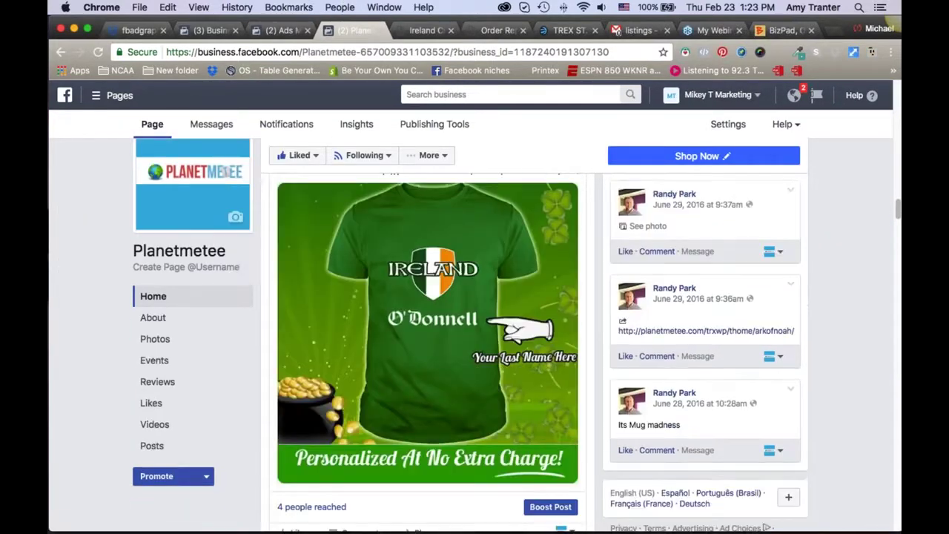
pyautogui.scroll(-15, 225, 171)
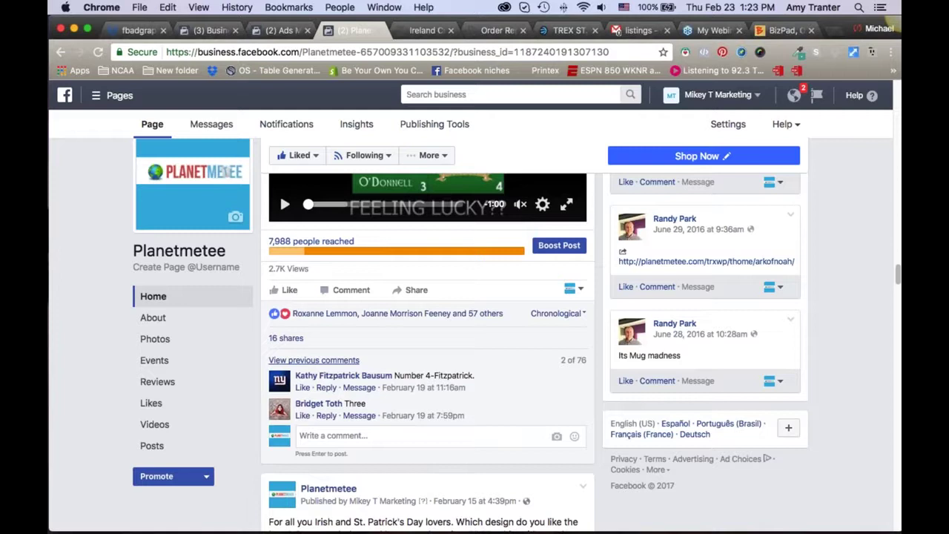
# Open the page's messages and read the recent conversation in which a customer declines the personalized design offer
pyautogui.click(215, 125)
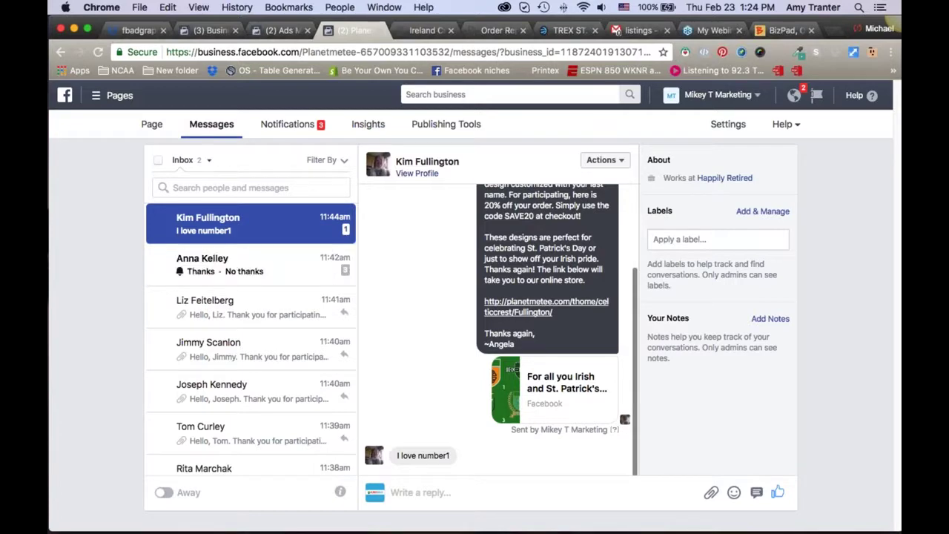
pyautogui.click(252, 265)
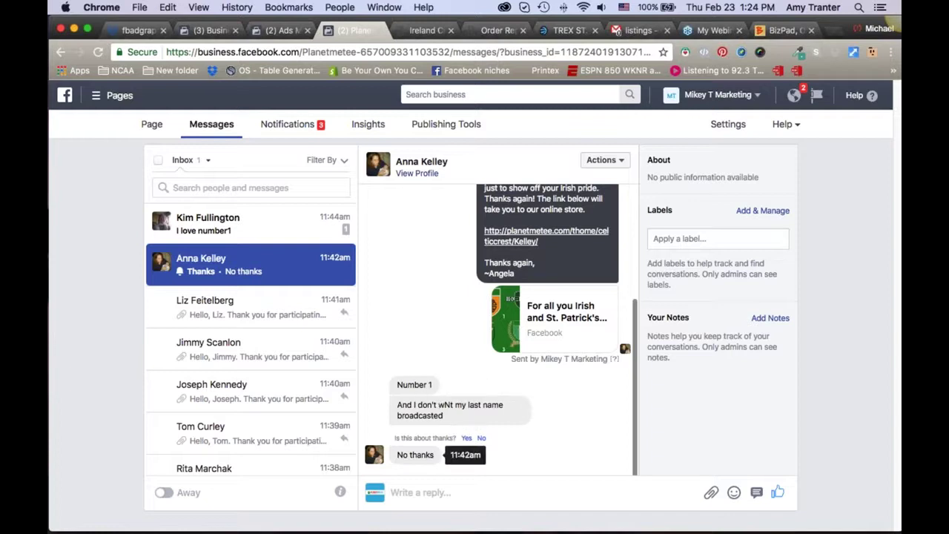
pyautogui.scroll(1, 483, 363)
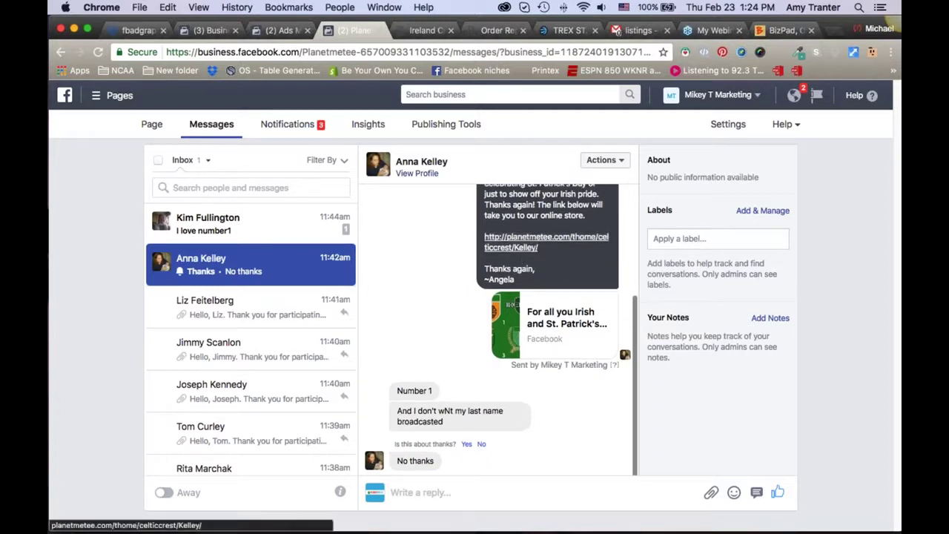
pyautogui.scroll(-1, 423, 247)
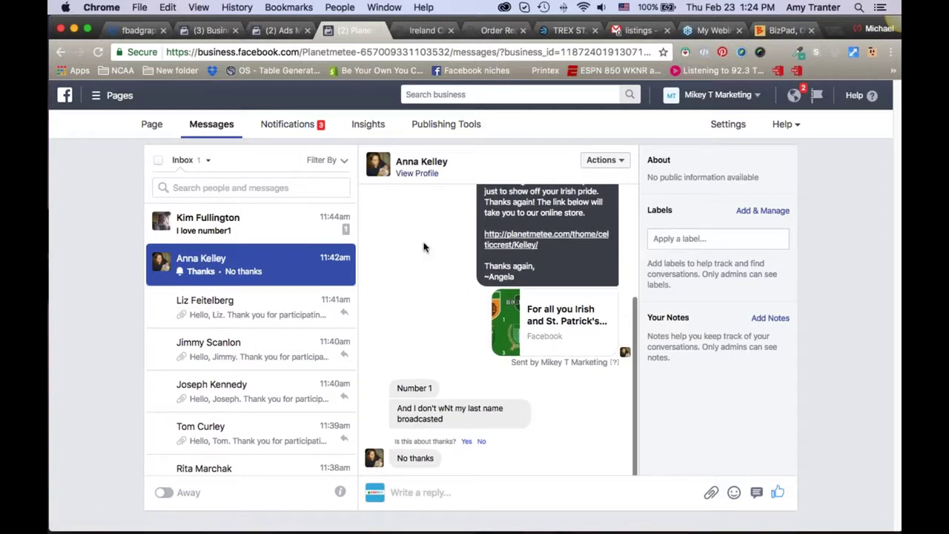
pyautogui.scroll(-1, 423, 247)
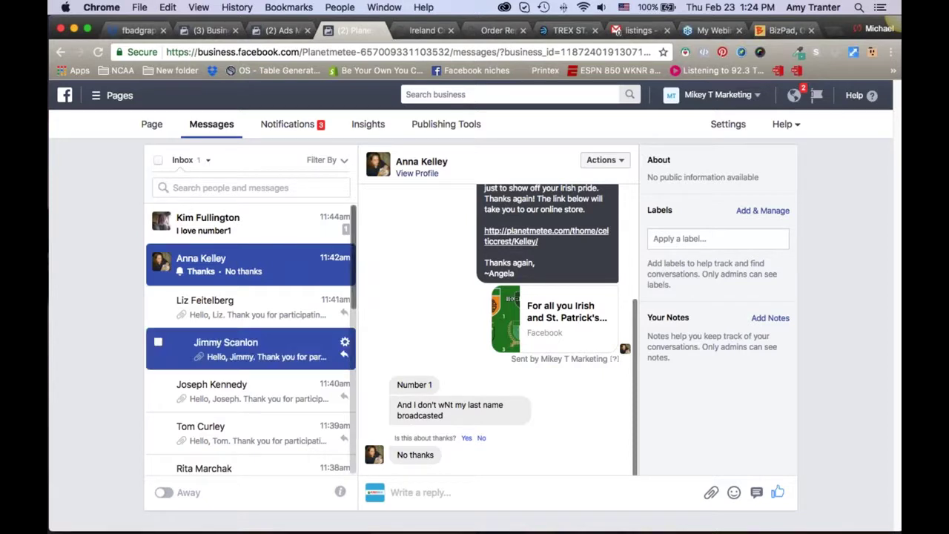
pyautogui.scroll(-1, 297, 345)
pyautogui.scroll(1, 258, 293)
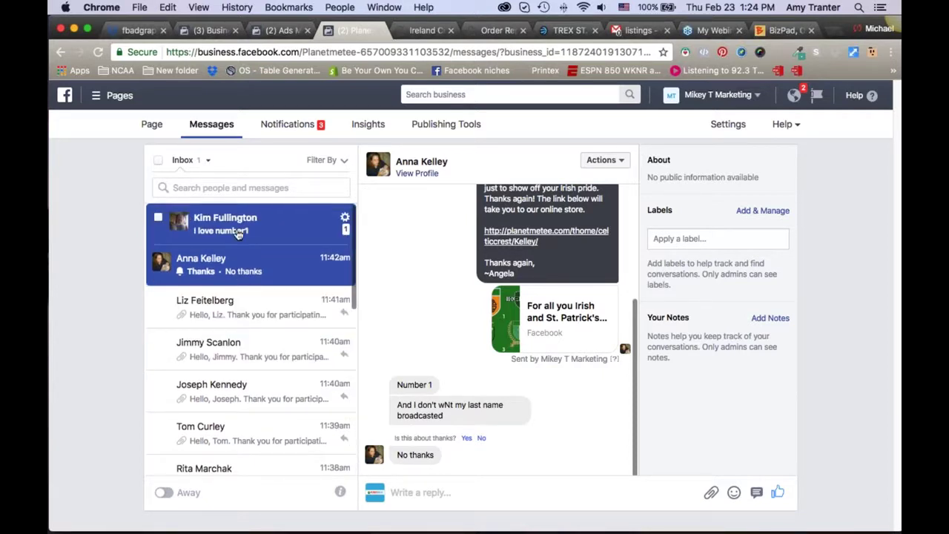
# Look through the inbox's conversation list for customers who received the thank-you message
pyautogui.scroll(-1, 261, 315)
pyautogui.scroll(-6, 260, 318)
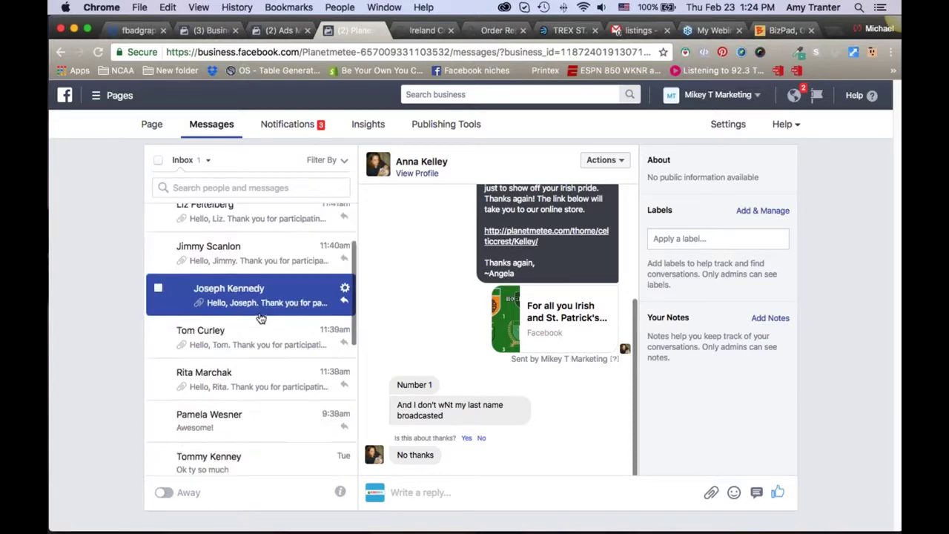
pyautogui.scroll(-3, 260, 318)
pyautogui.scroll(-2, 260, 317)
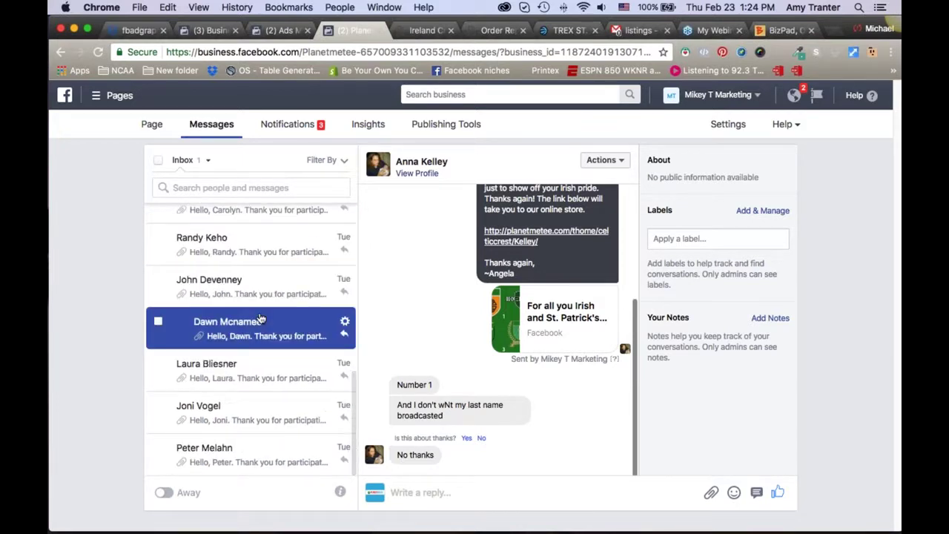
pyautogui.scroll(10, 261, 318)
pyautogui.scroll(-3, 261, 318)
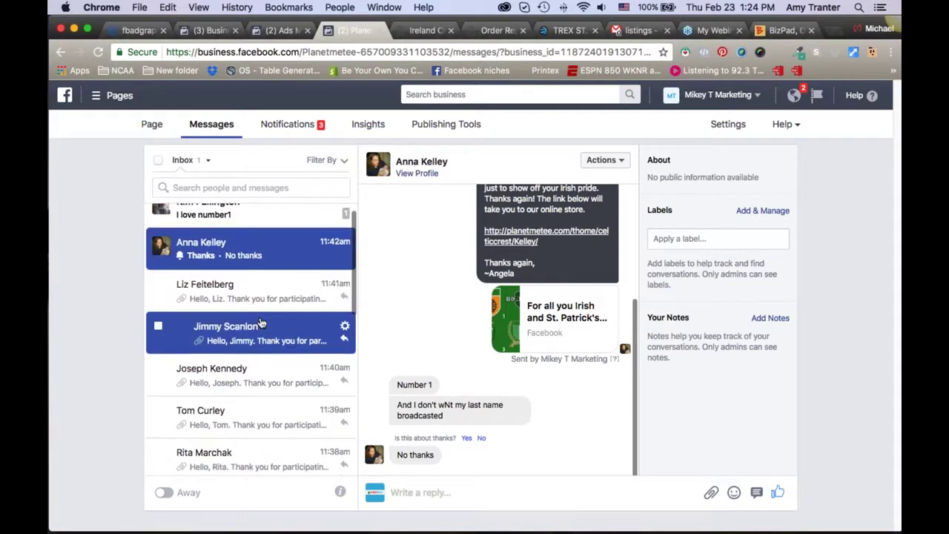
pyautogui.scroll(-3, 261, 321)
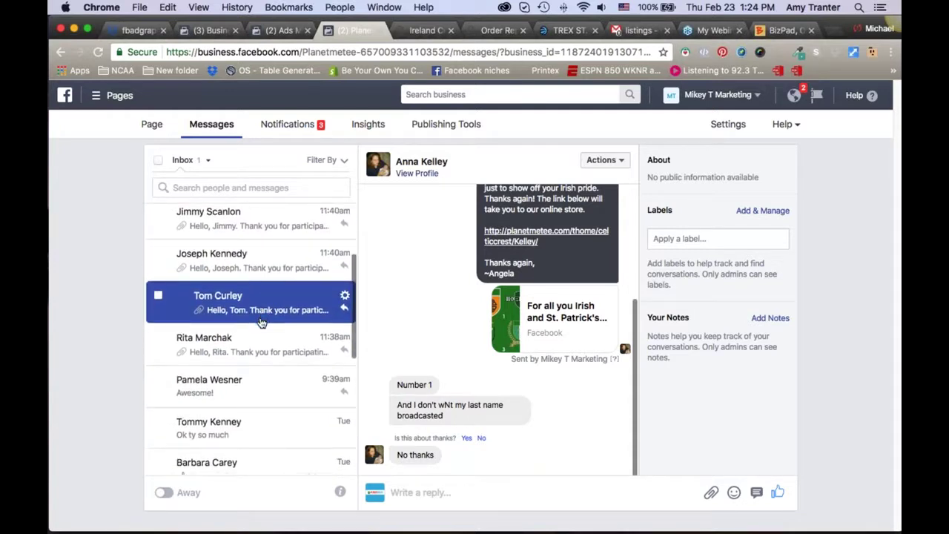
# Open the conversation with the "Awesome!" reply and read the customer's shirt details and follow-up messages
pyautogui.click(261, 319)
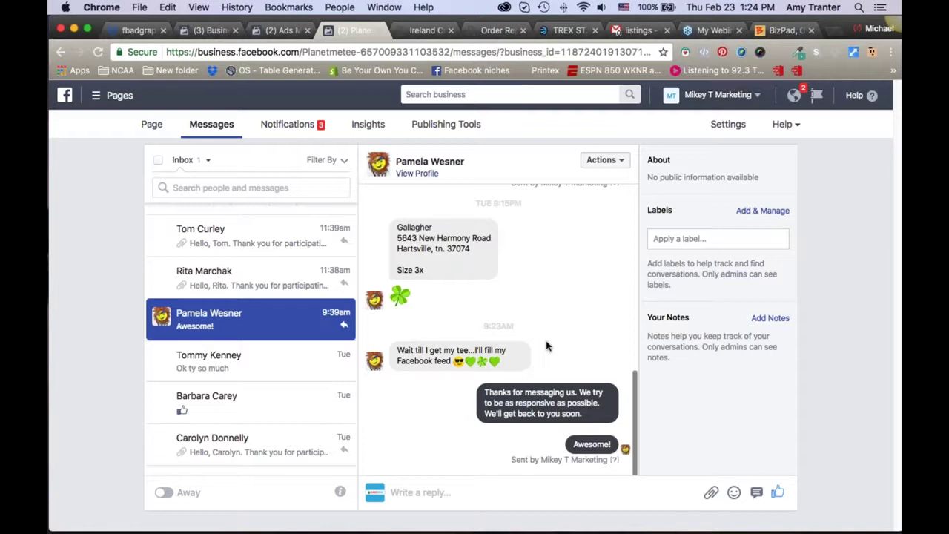
pyautogui.scroll(3, 457, 270)
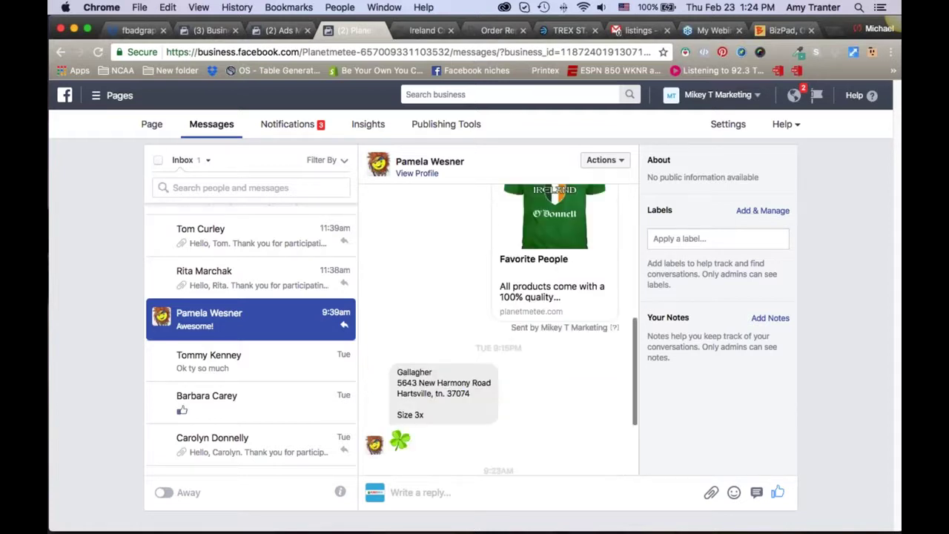
pyautogui.scroll(-3, 420, 264)
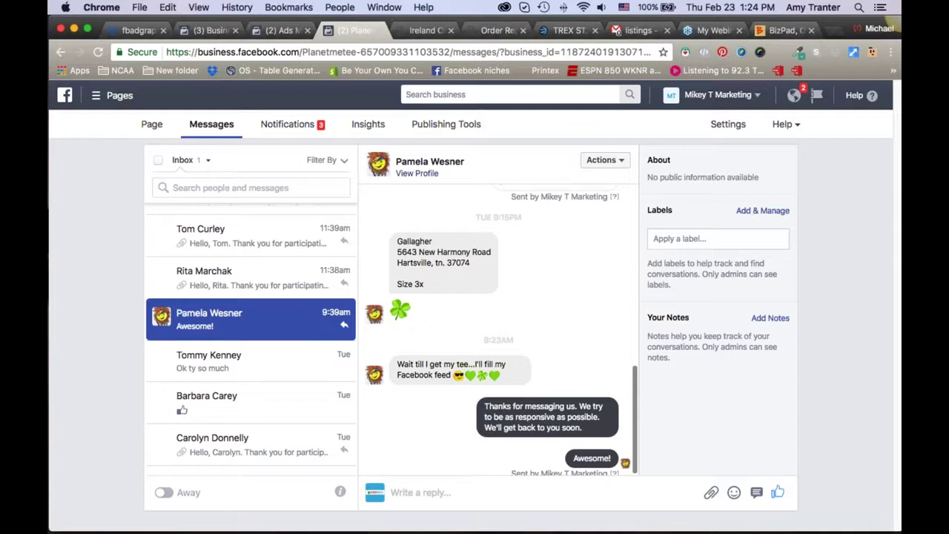
pyautogui.scroll(-1, 499, 334)
pyautogui.scroll(-1, 499, 333)
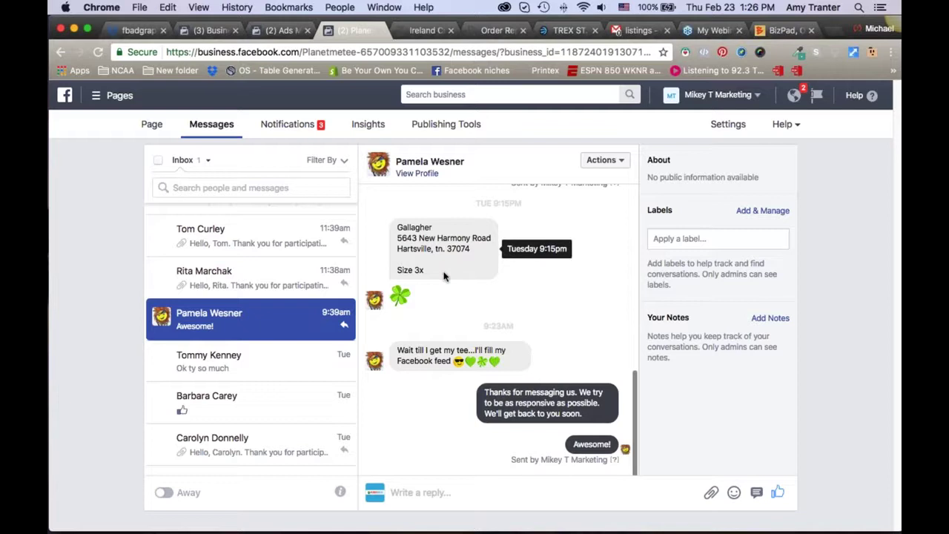
# Open the Planetmetee page's full list of notifications
pyautogui.click(294, 127)
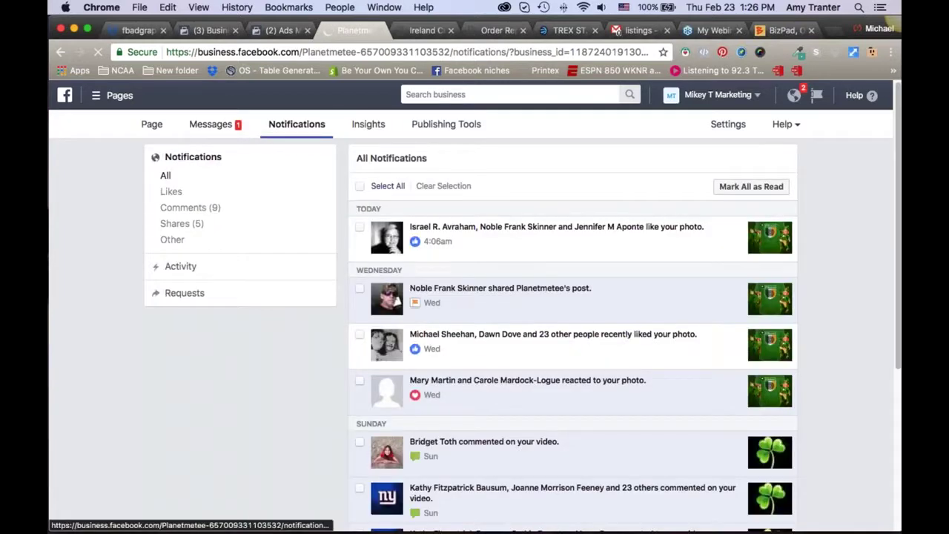
pyautogui.click(111, 95)
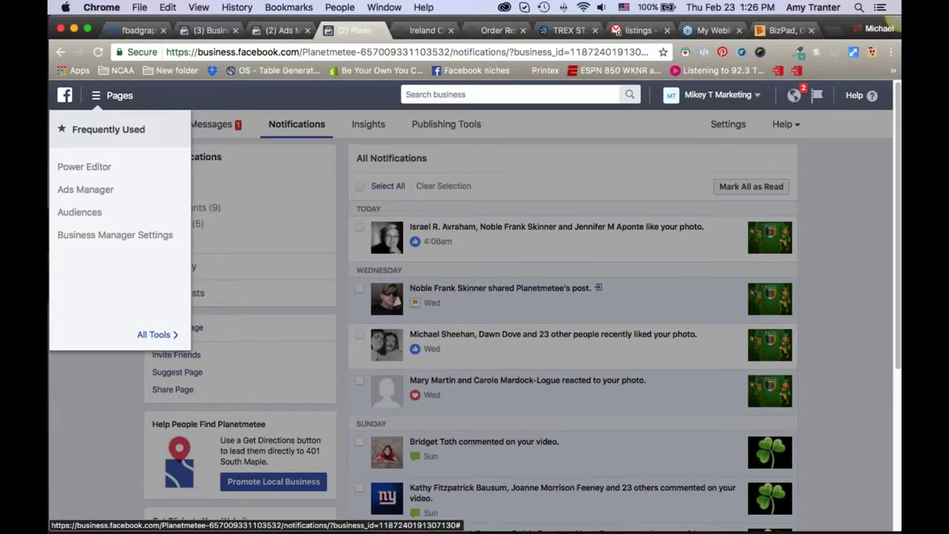
pyautogui.click(72, 416)
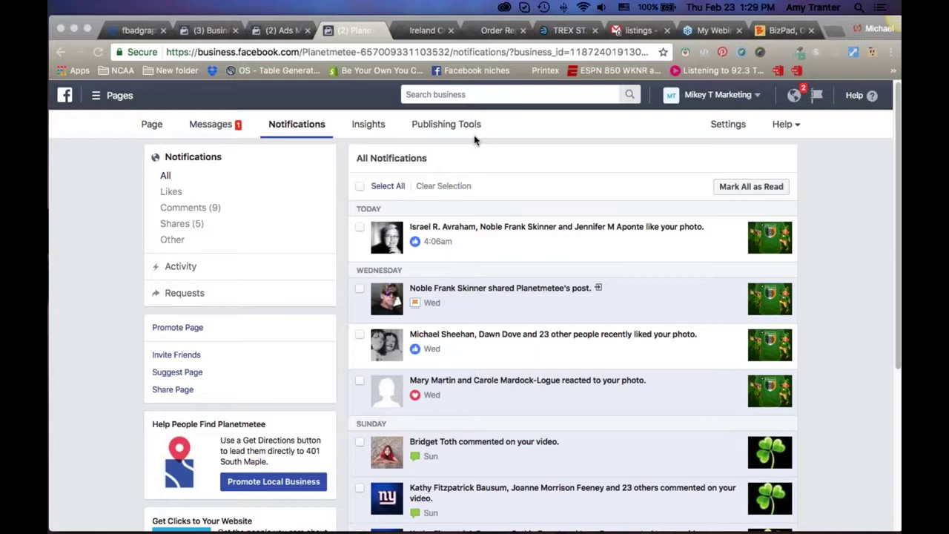
# Switch to the Ireland Crest Pillowcase product page and view its header and ordering instructions
pyautogui.click(209, 29)
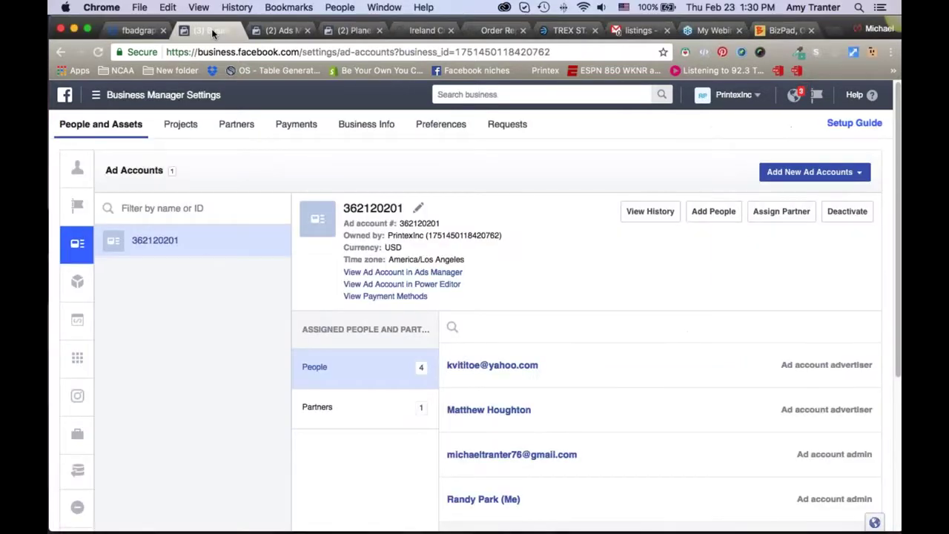
pyautogui.click(289, 30)
pyautogui.click(359, 31)
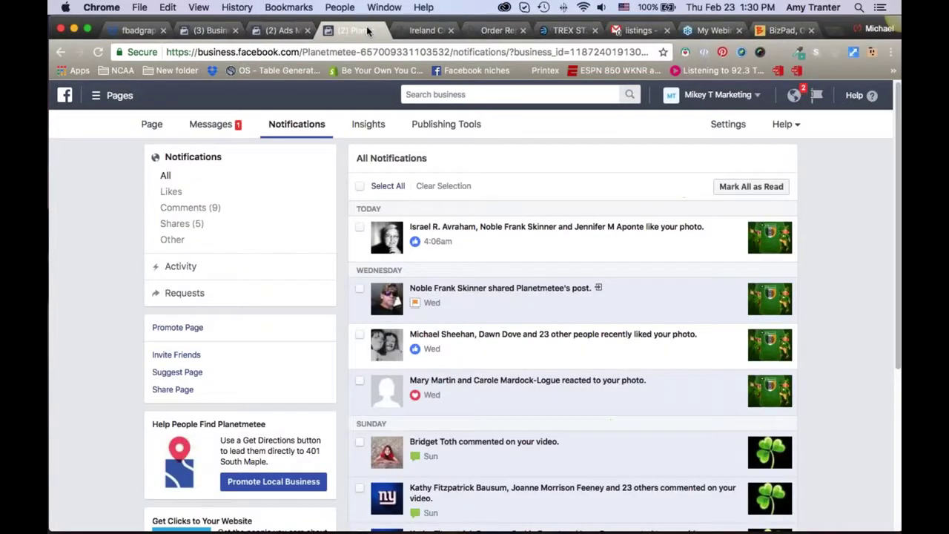
pyautogui.click(426, 31)
pyautogui.scroll(5, 482, 256)
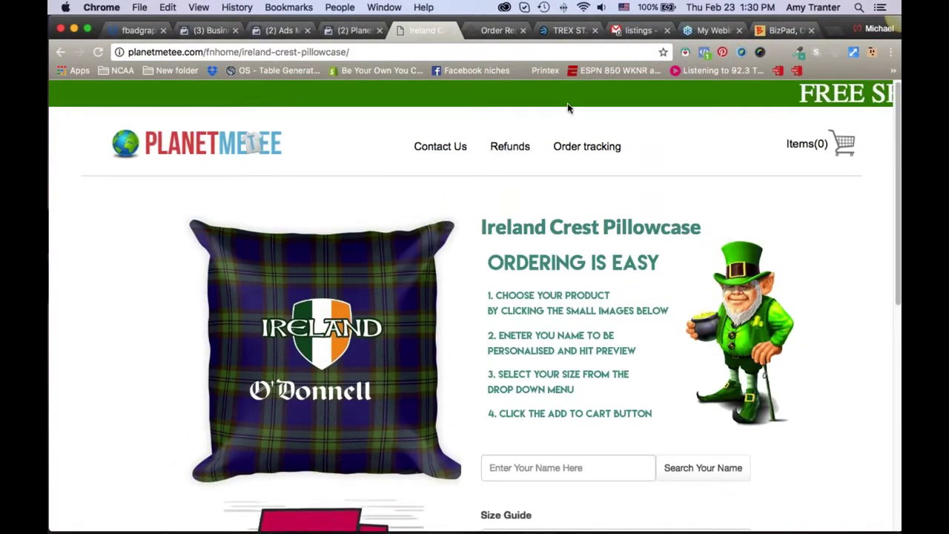
# Return to the Funnel Campaigns list in the WordPress admin and open the list of Trex Shipping Banners
pyautogui.click(60, 51)
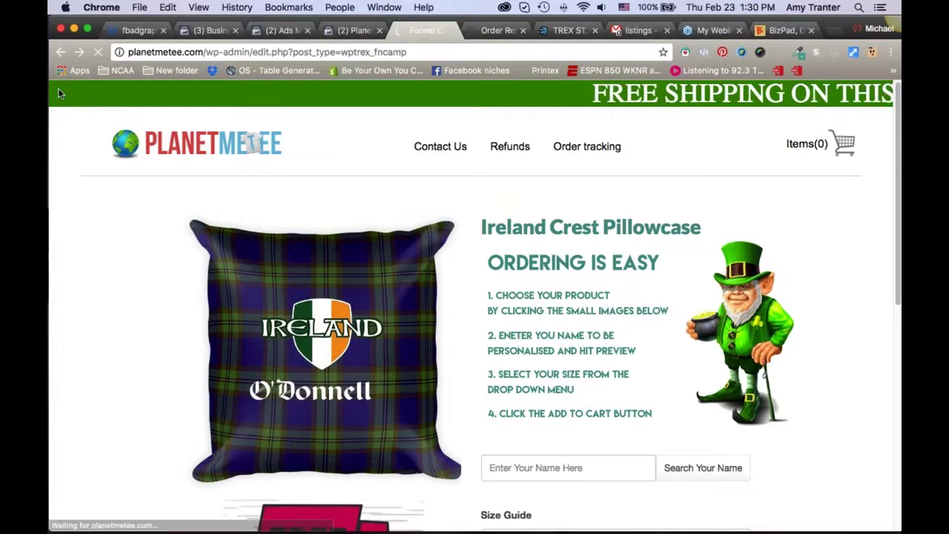
pyautogui.scroll(-5, 95, 342)
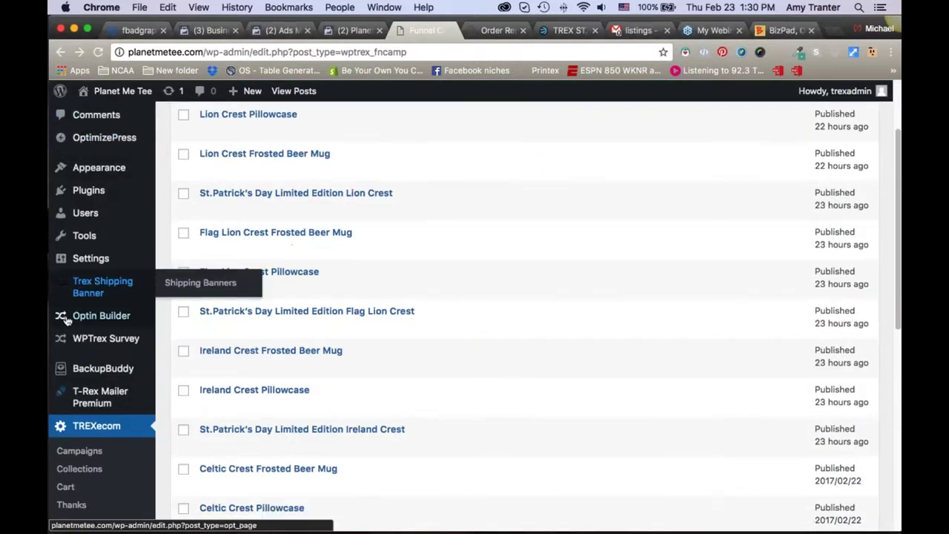
pyautogui.scroll(-7, 95, 342)
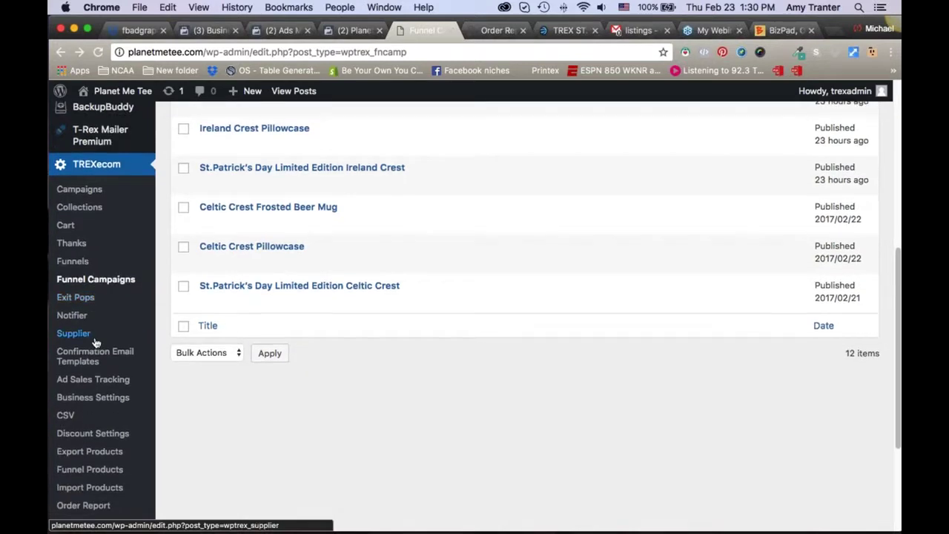
pyautogui.scroll(-6, 95, 342)
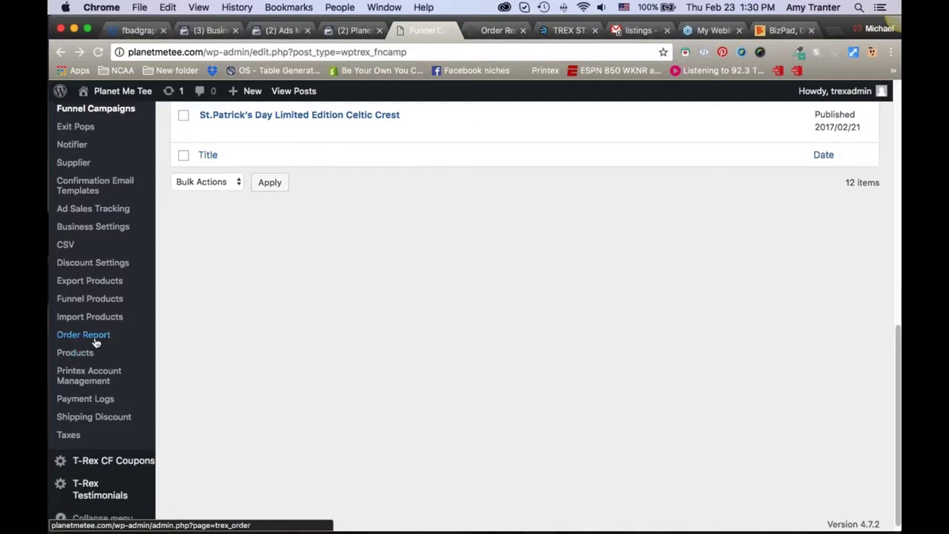
pyautogui.scroll(10, 95, 341)
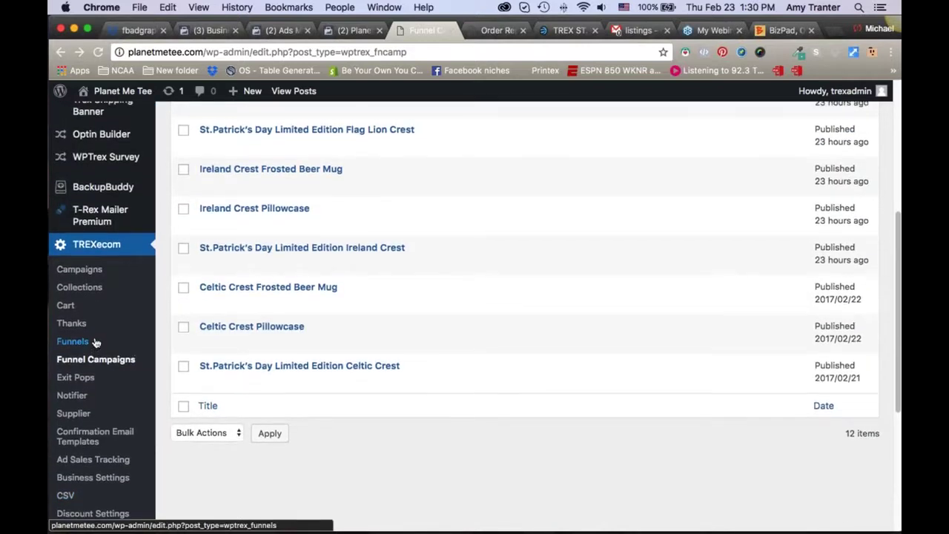
pyautogui.scroll(2, 95, 342)
pyautogui.click(96, 127)
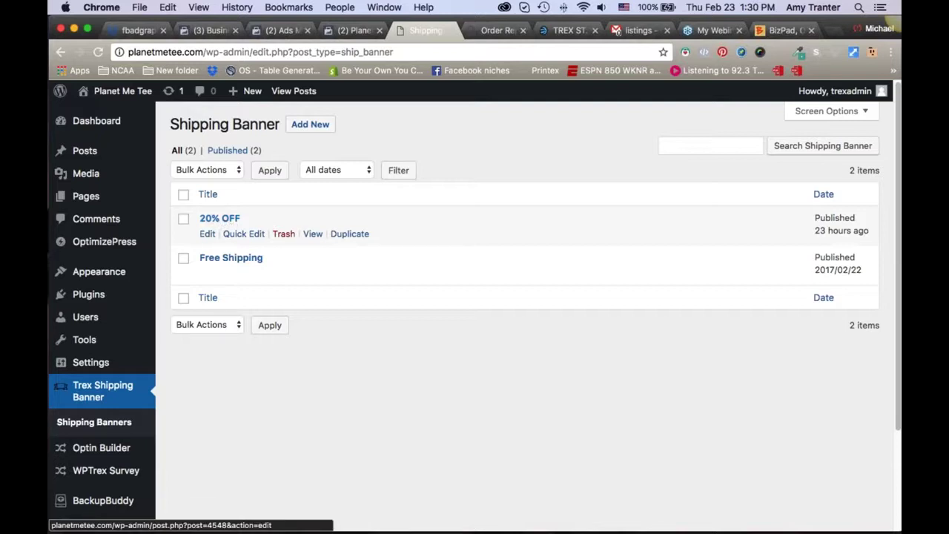
# Open the Free Shipping banner for editing and review its text, colour, font, animation and display settings
pyautogui.click(207, 272)
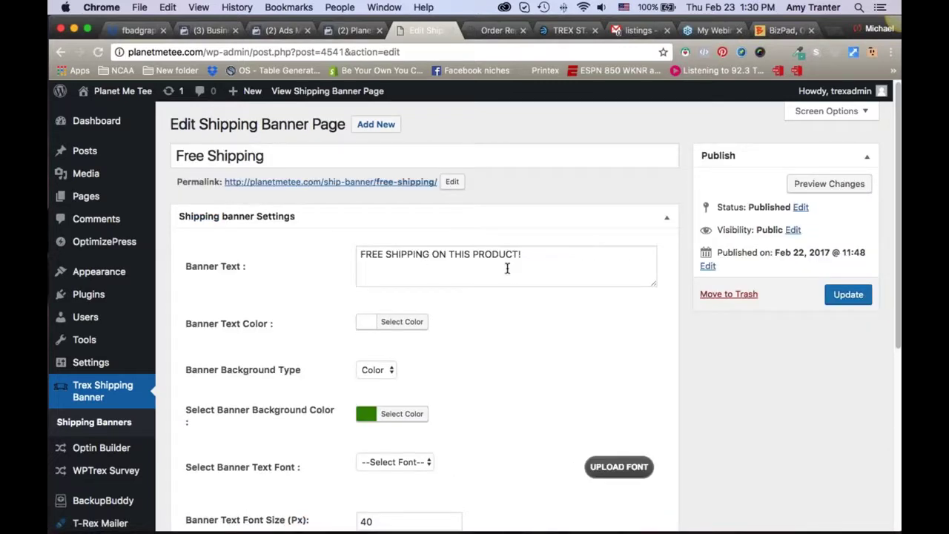
pyautogui.scroll(-1, 511, 281)
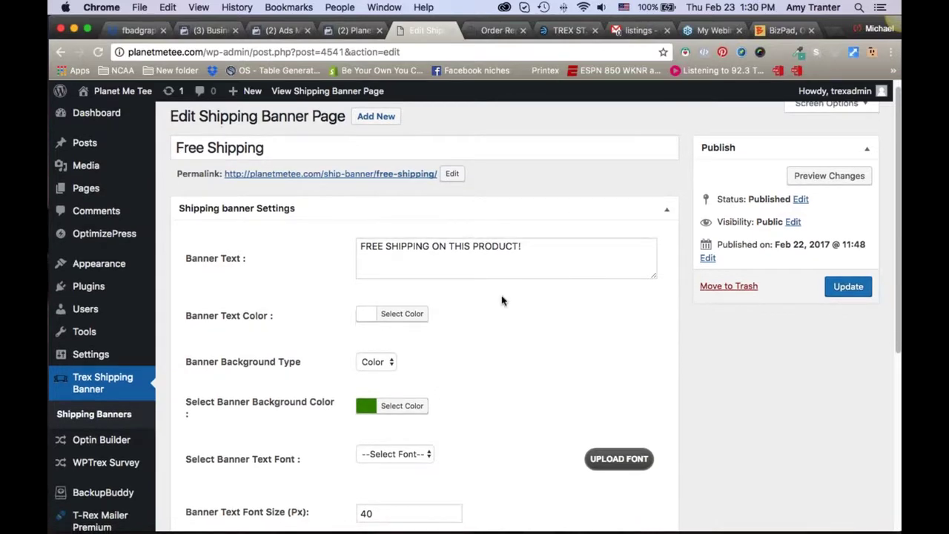
pyautogui.scroll(-3, 502, 300)
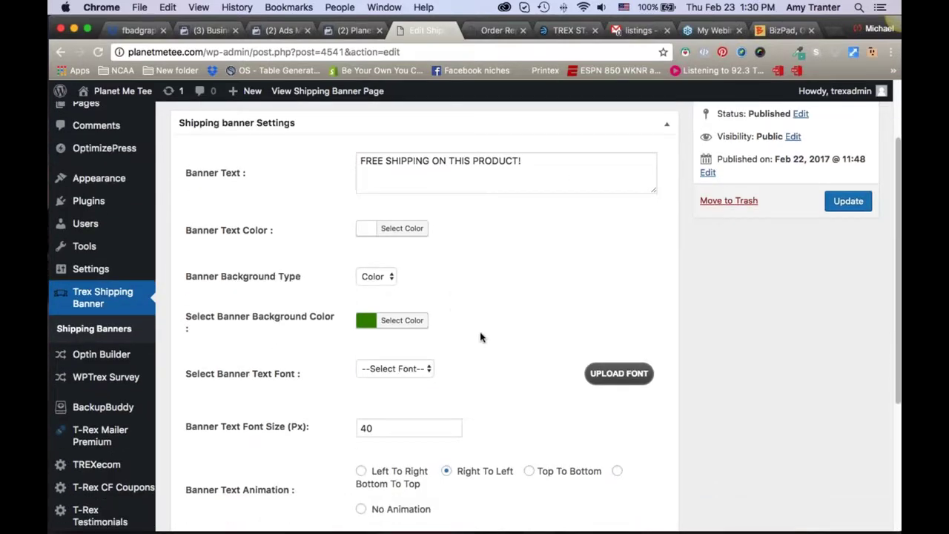
pyautogui.scroll(-1, 517, 346)
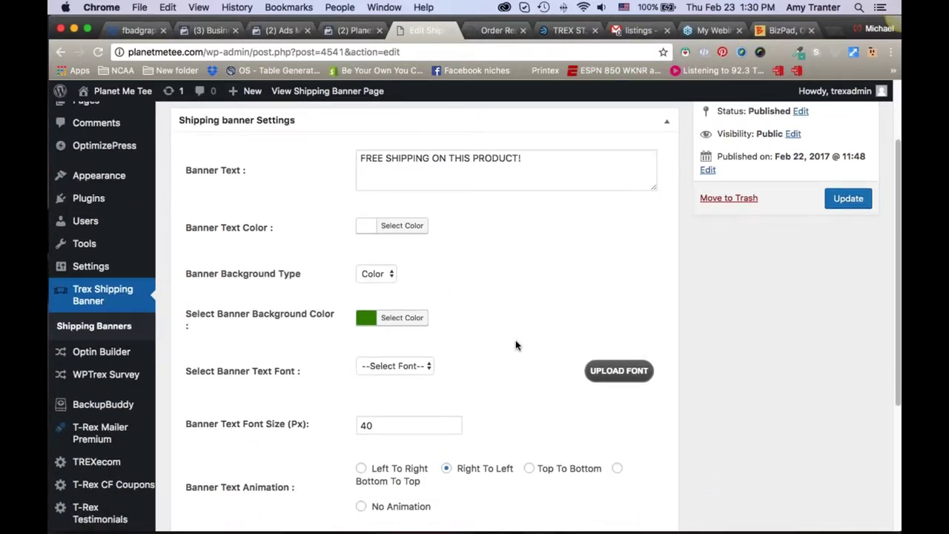
pyautogui.scroll(-4, 504, 297)
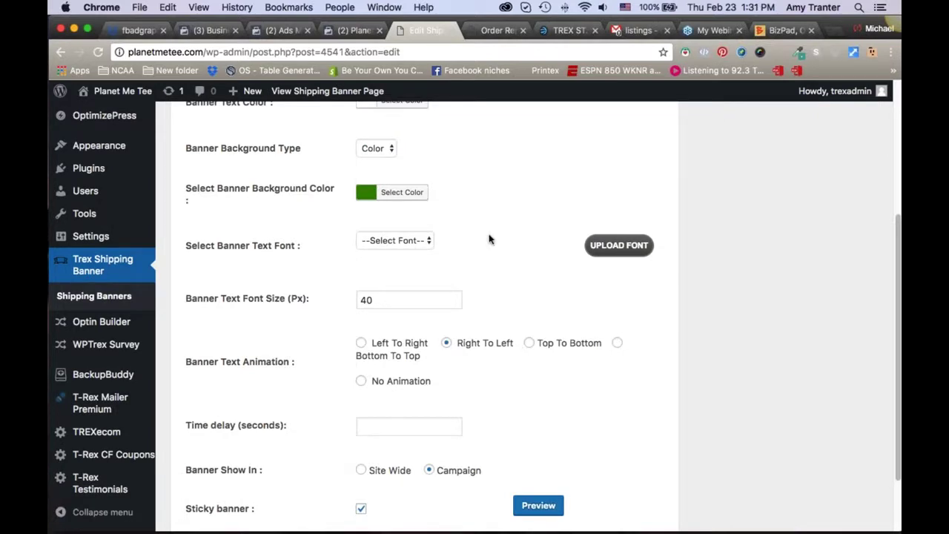
pyautogui.scroll(-2, 489, 238)
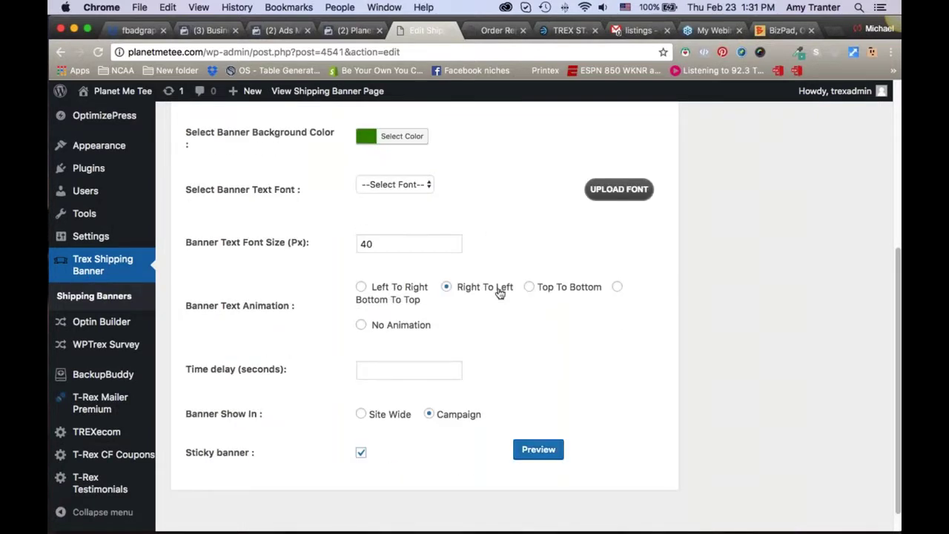
# Set the Free Shipping banner's text animation to Top To Bottom and preview the banner
pyautogui.click(363, 327)
pyautogui.scroll(-1, 571, 303)
pyautogui.click(529, 262)
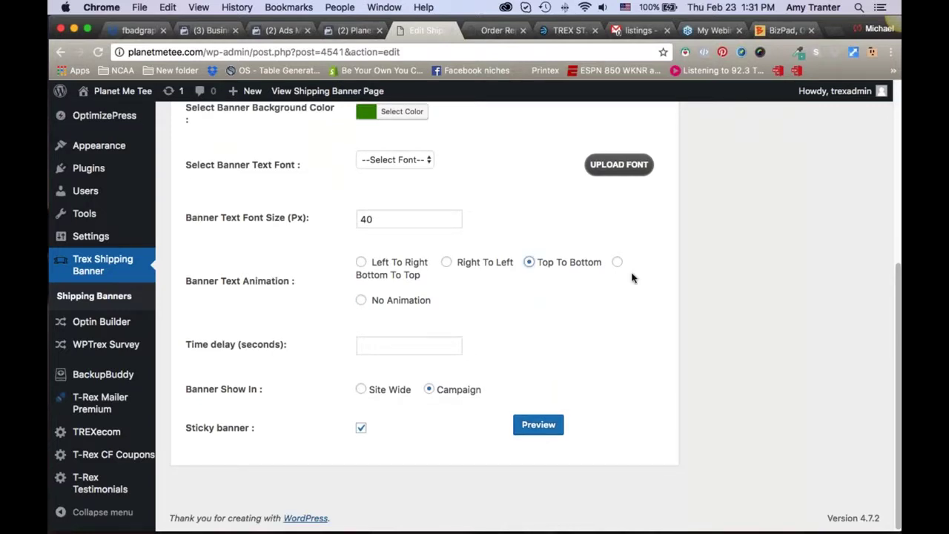
pyautogui.scroll(1, 632, 278)
pyautogui.scroll(2, 633, 276)
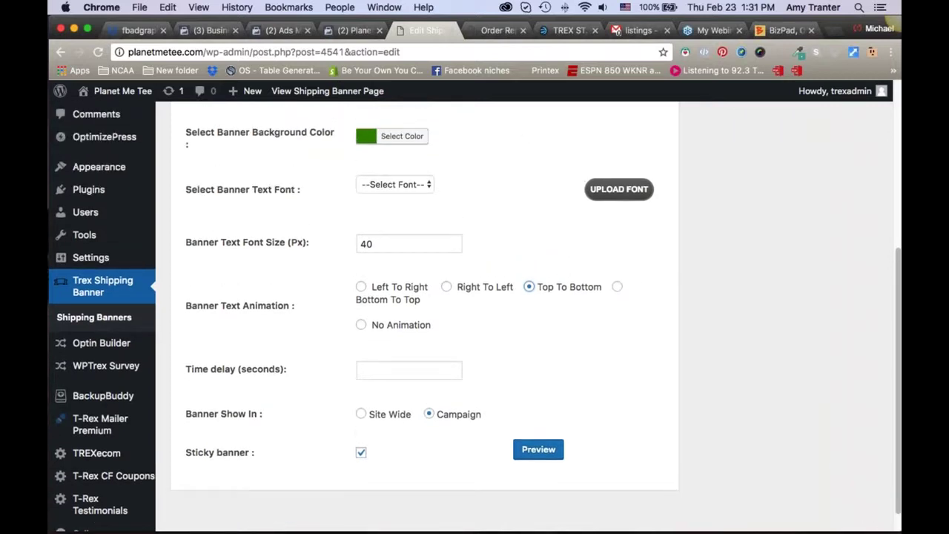
pyautogui.click(540, 450)
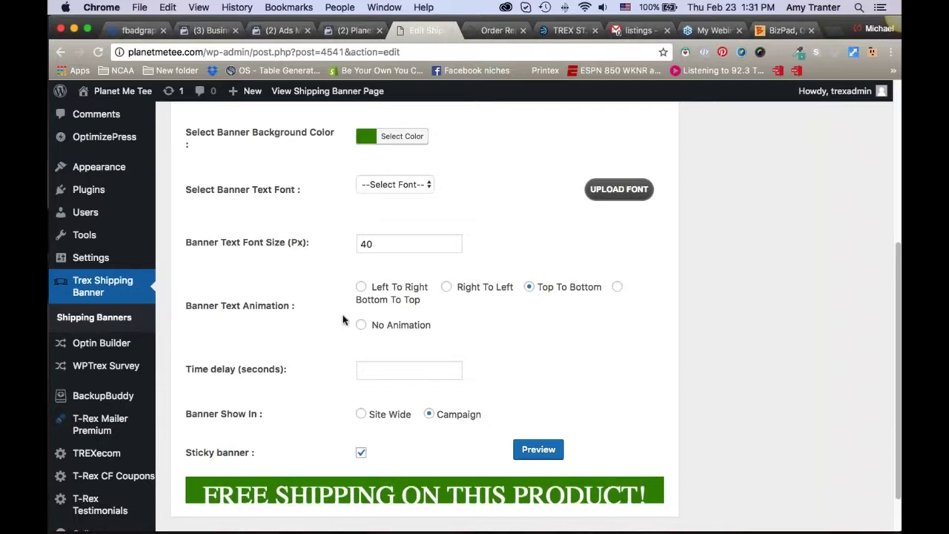
# Try the No Animation option for the banner text, preview it and look over the banner's settings
pyautogui.click(361, 324)
pyautogui.click(535, 450)
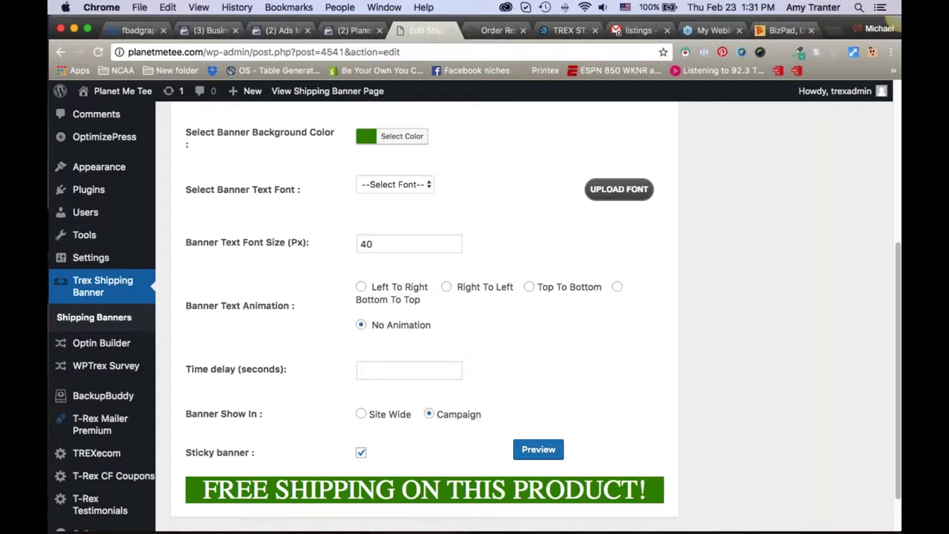
pyautogui.scroll(1, 725, 299)
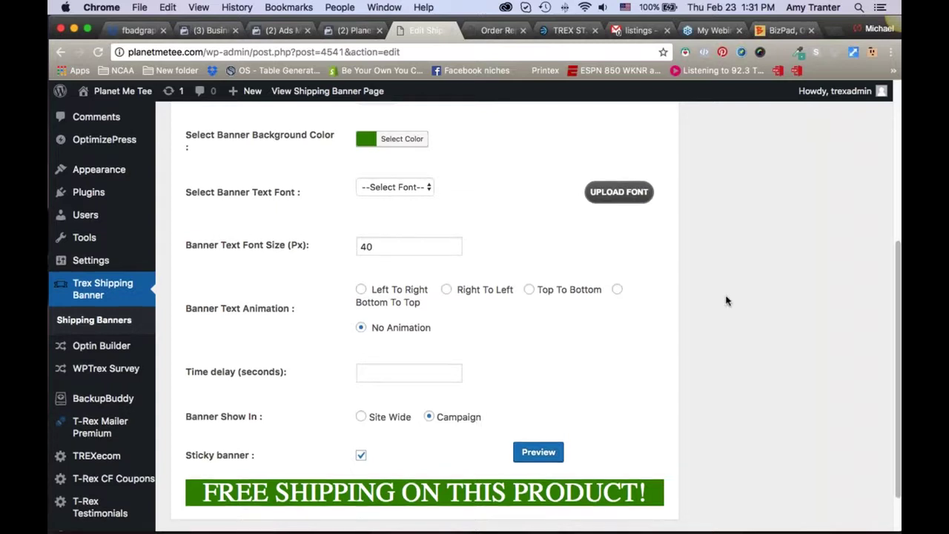
pyautogui.scroll(5, 727, 299)
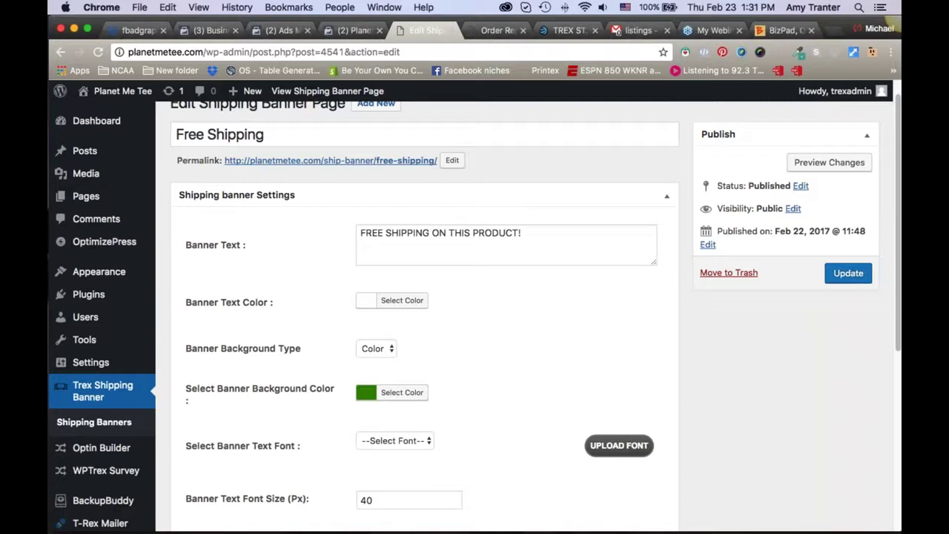
pyautogui.scroll(-1, 553, 240)
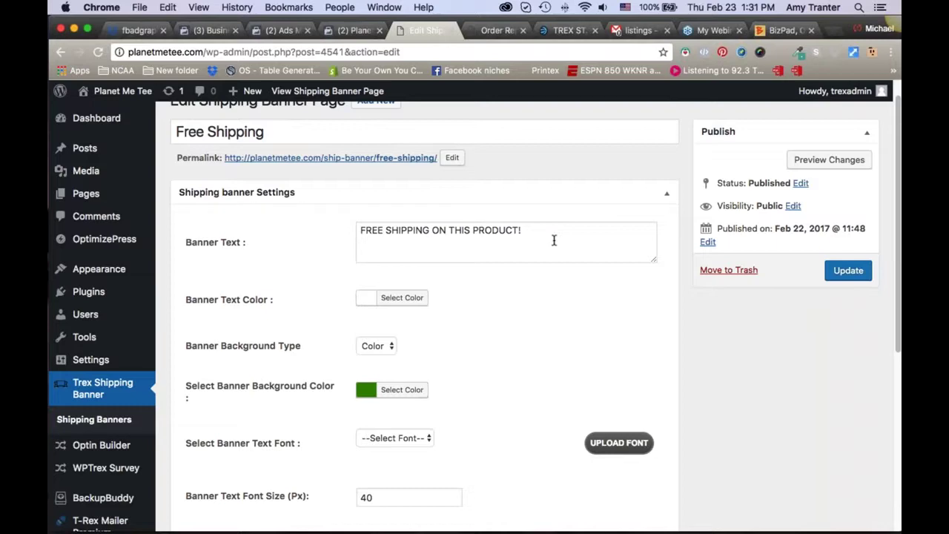
pyautogui.scroll(-8, 553, 239)
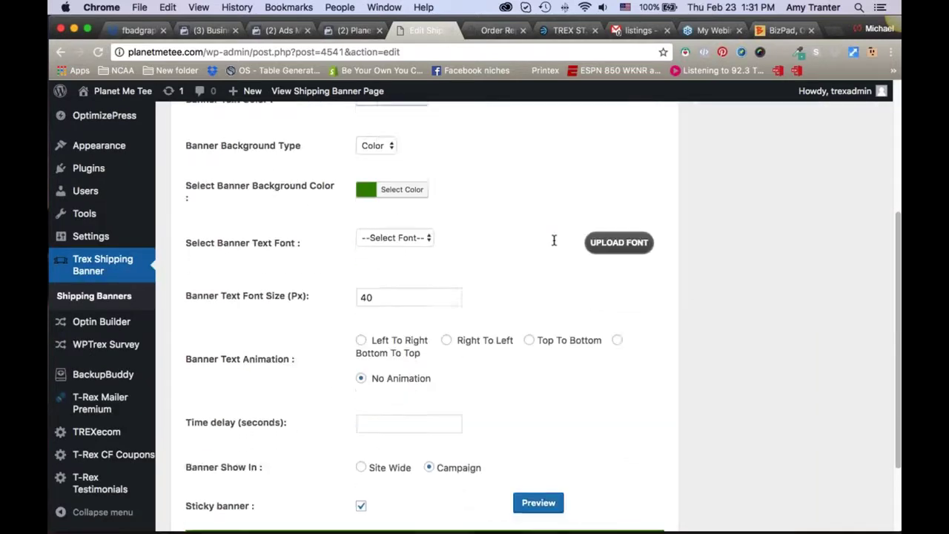
pyautogui.scroll(-2, 535, 324)
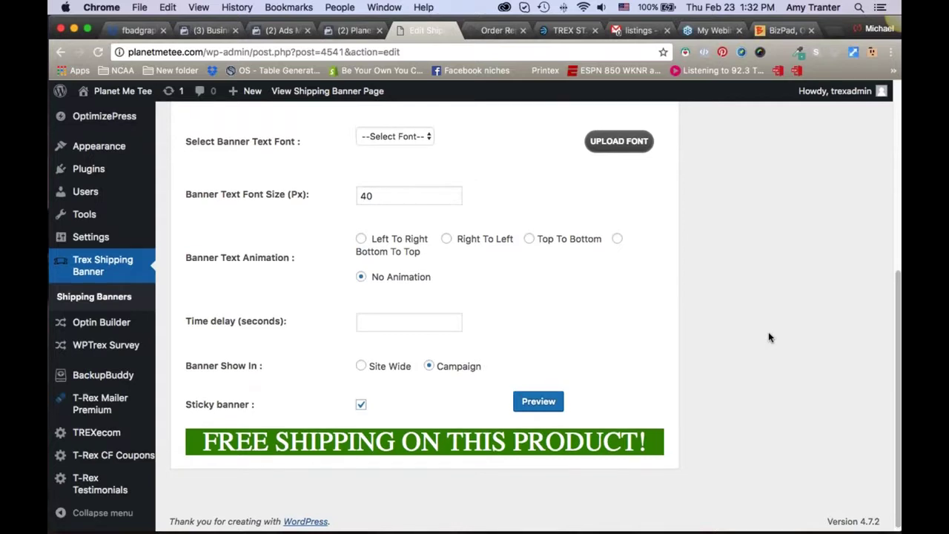
pyautogui.scroll(1, 801, 298)
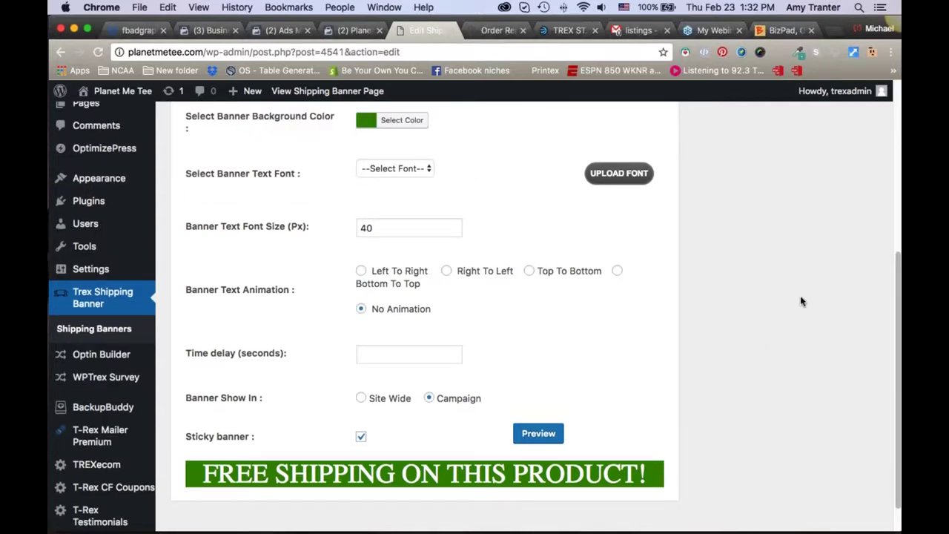
pyautogui.scroll(8, 801, 299)
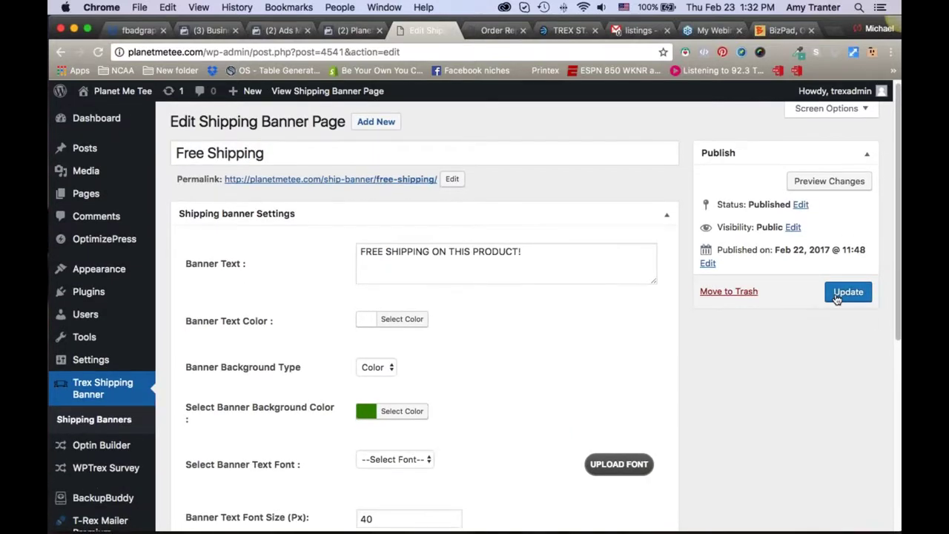
# Choose Top To Bottom as the Free Shipping banner's text animation and update the banner
pyautogui.scroll(-10, 816, 311)
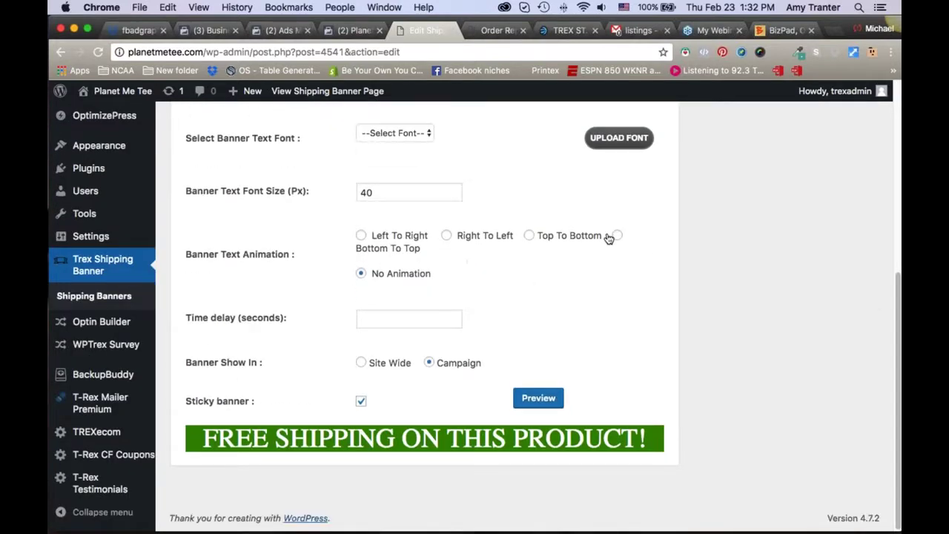
pyautogui.click(529, 235)
pyautogui.scroll(8, 760, 291)
pyautogui.click(845, 295)
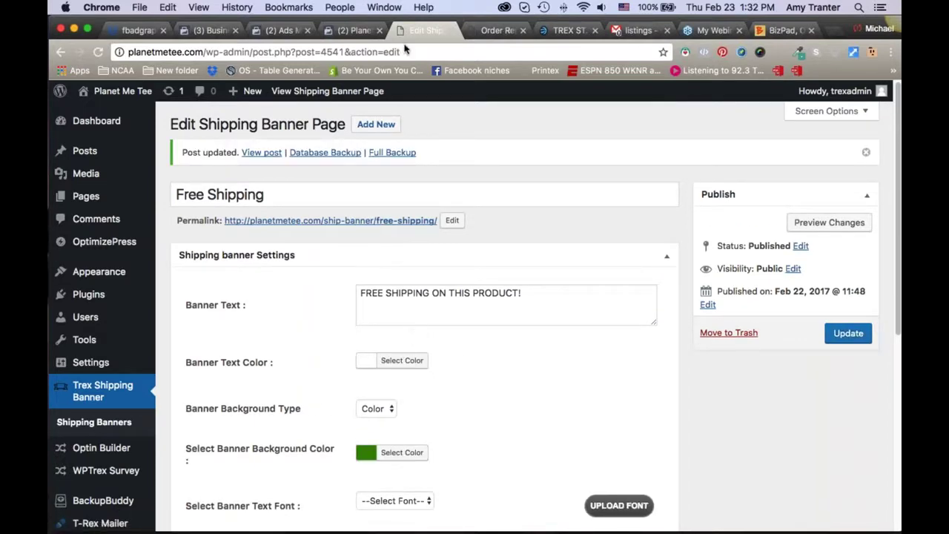
# Open the TREXecom list of funnel campaigns
pyautogui.scroll(-1, 87, 320)
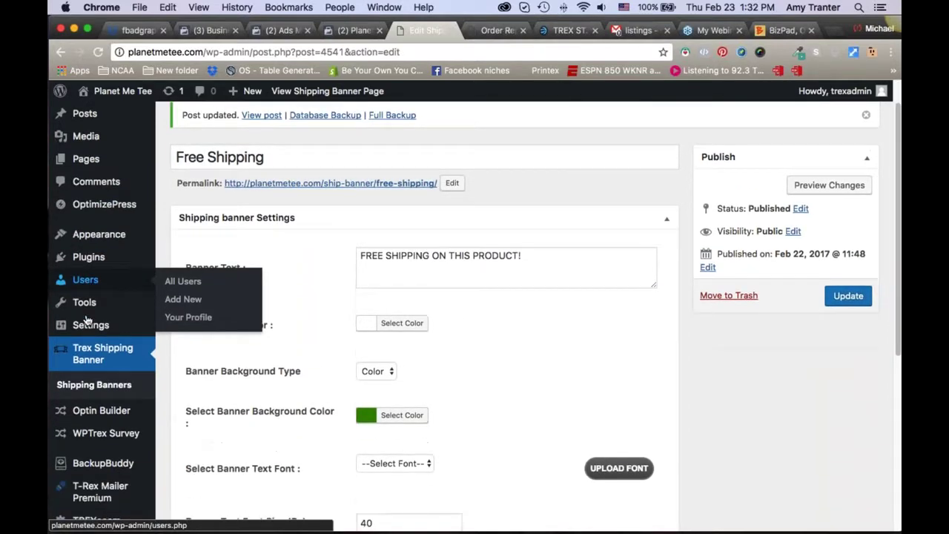
pyautogui.scroll(-4, 88, 324)
pyautogui.scroll(2, 87, 346)
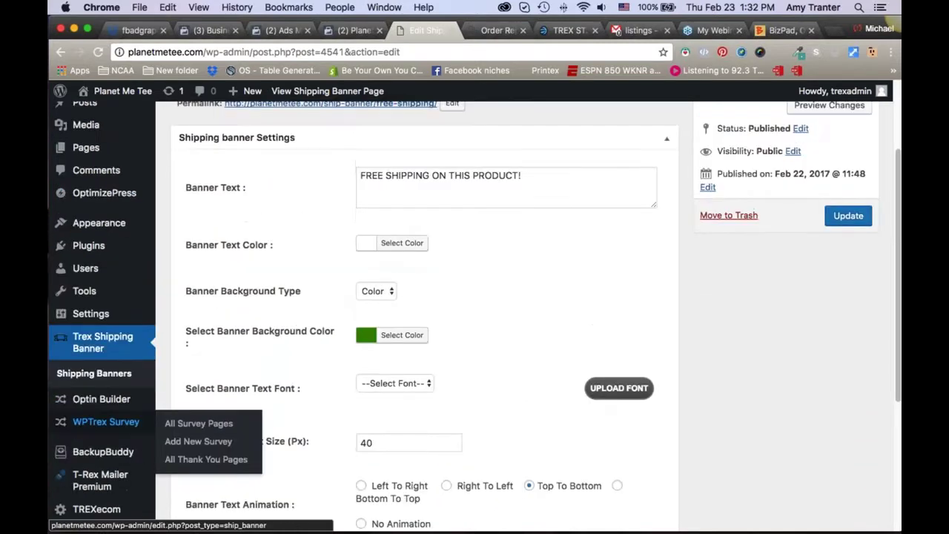
pyautogui.scroll(2, 91, 362)
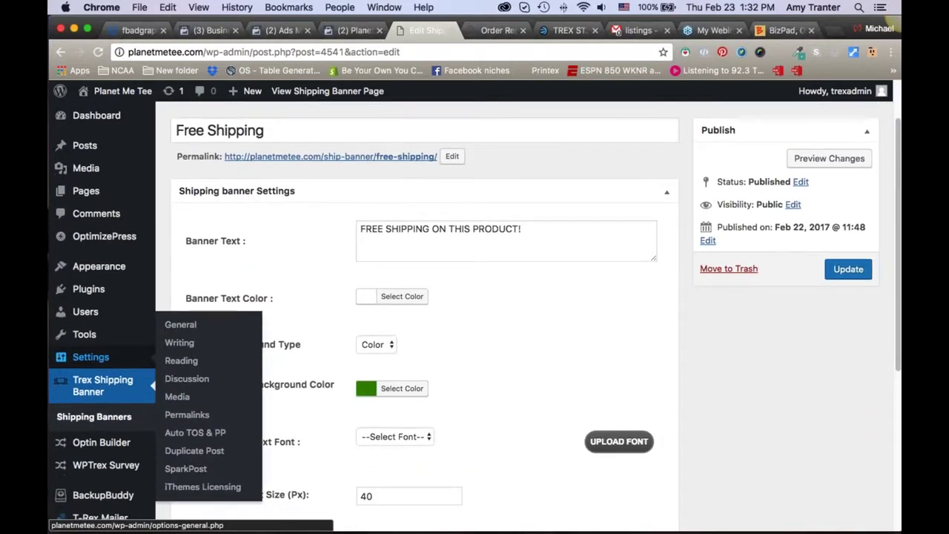
pyautogui.scroll(-4, 96, 348)
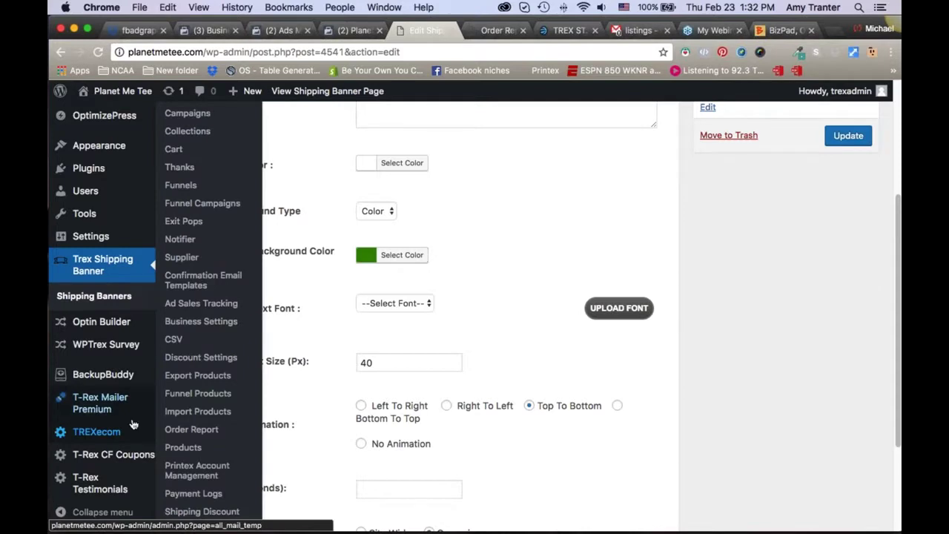
pyautogui.moveTo(163, 432)
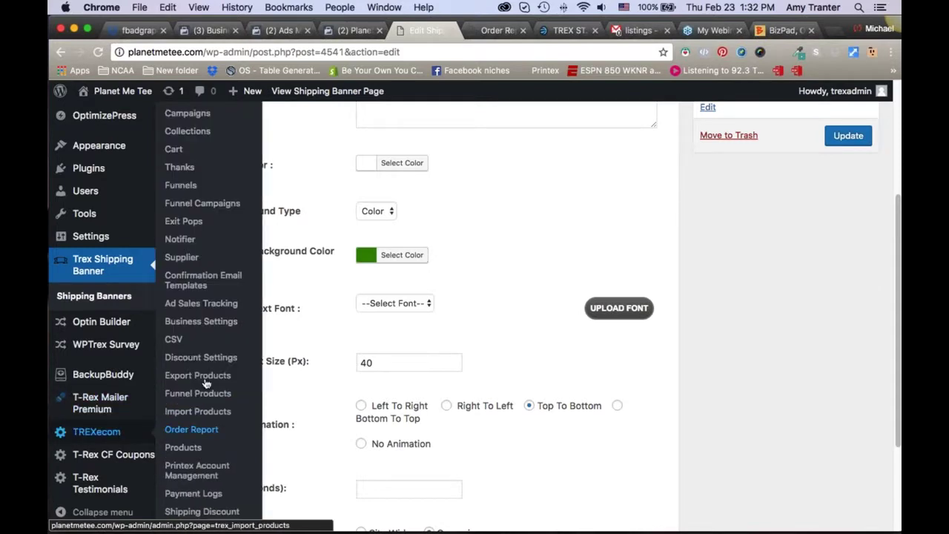
pyautogui.click(212, 206)
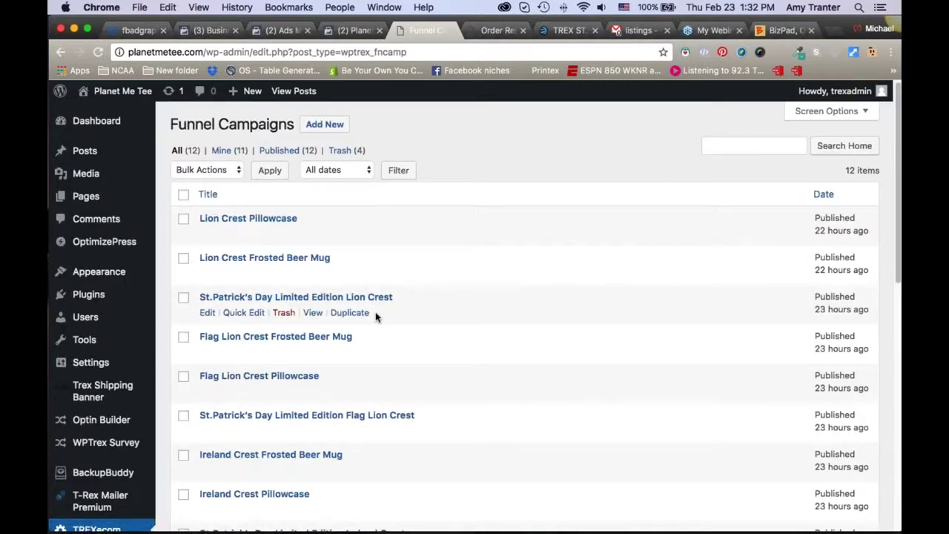
# Open the St.Patrick's Day Limited Edition Lion Crest campaign for editing and expand its Columns section
pyautogui.click(208, 312)
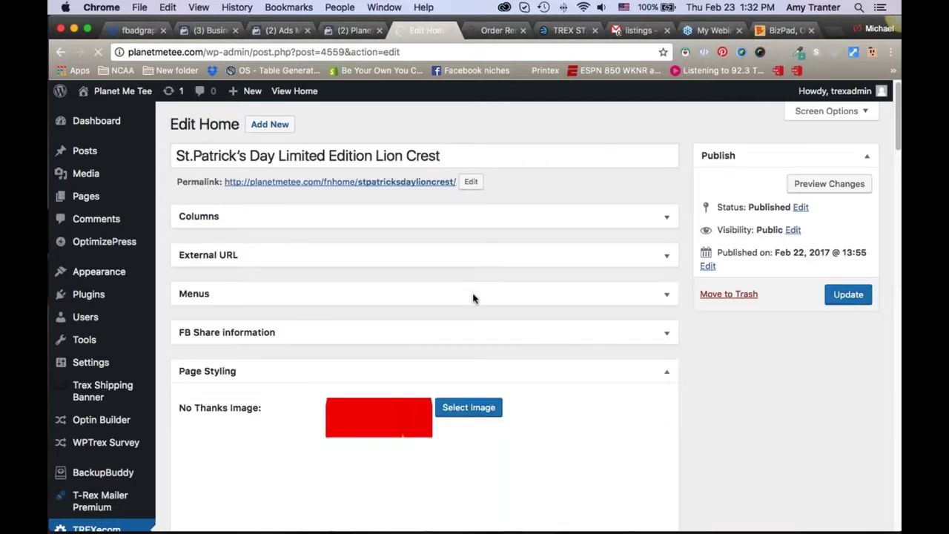
pyautogui.scroll(-1, 709, 343)
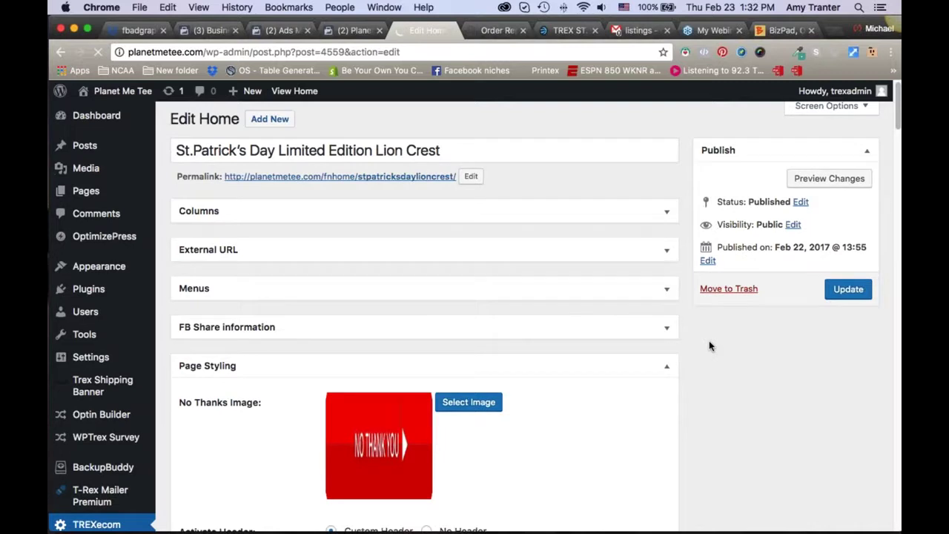
pyautogui.click(668, 214)
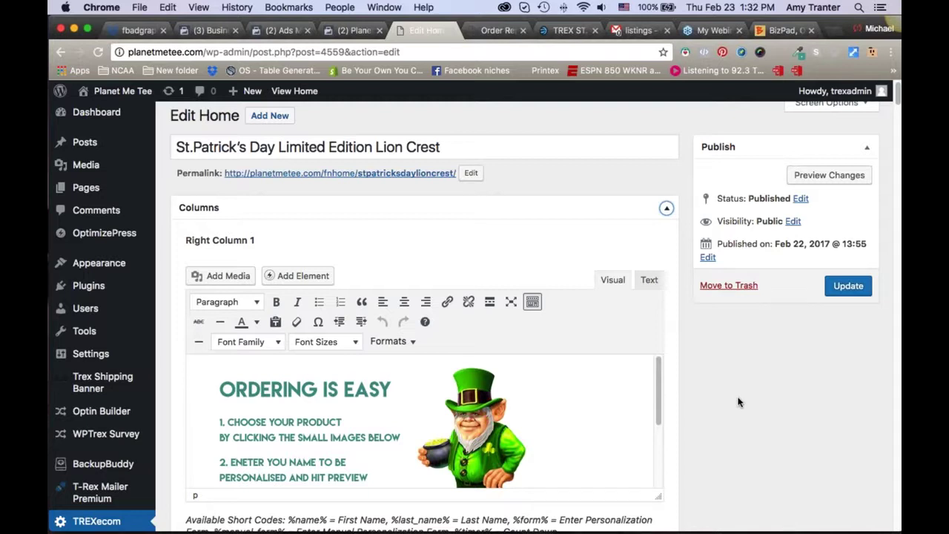
# Review the ordering instructions in Right Column 1 and open the Lion Crest campaign's live page
pyautogui.scroll(-2, 738, 402)
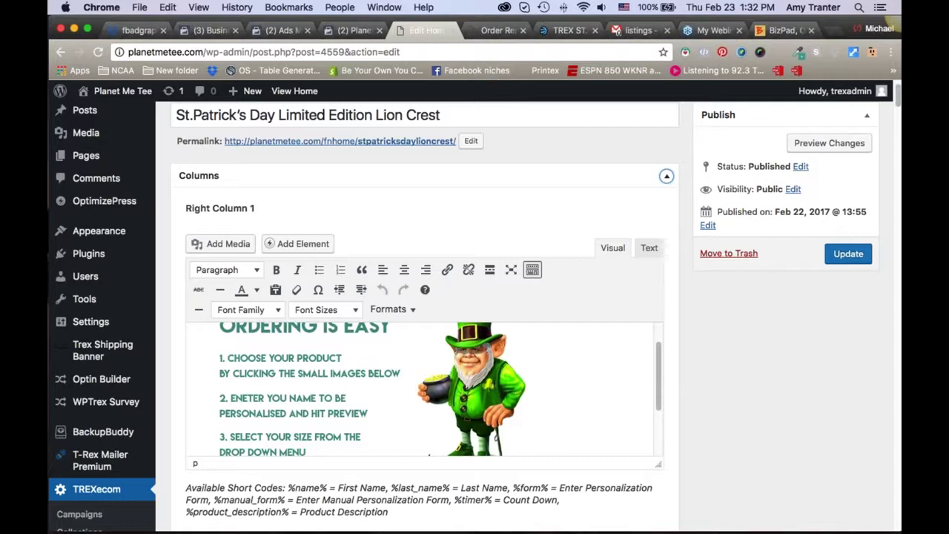
pyautogui.scroll(1, 423, 389)
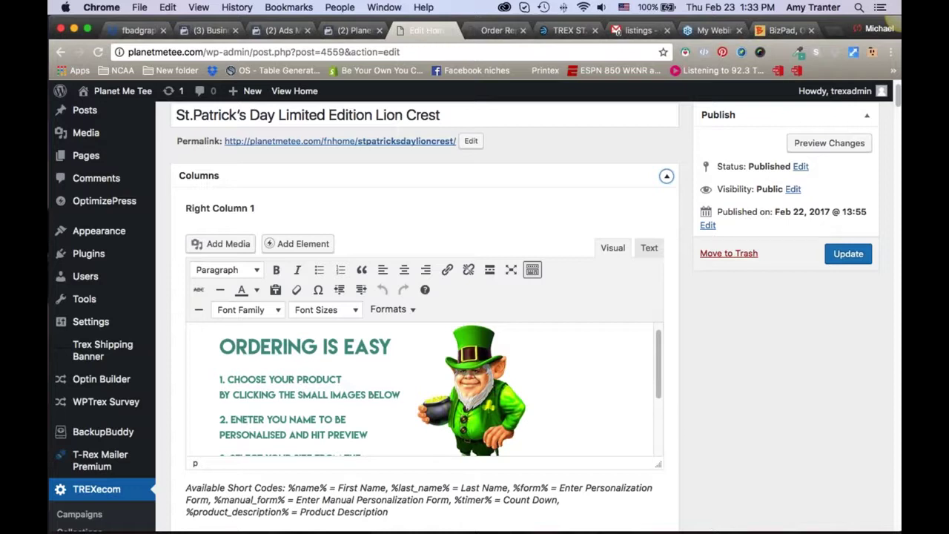
pyautogui.scroll(-1, 321, 365)
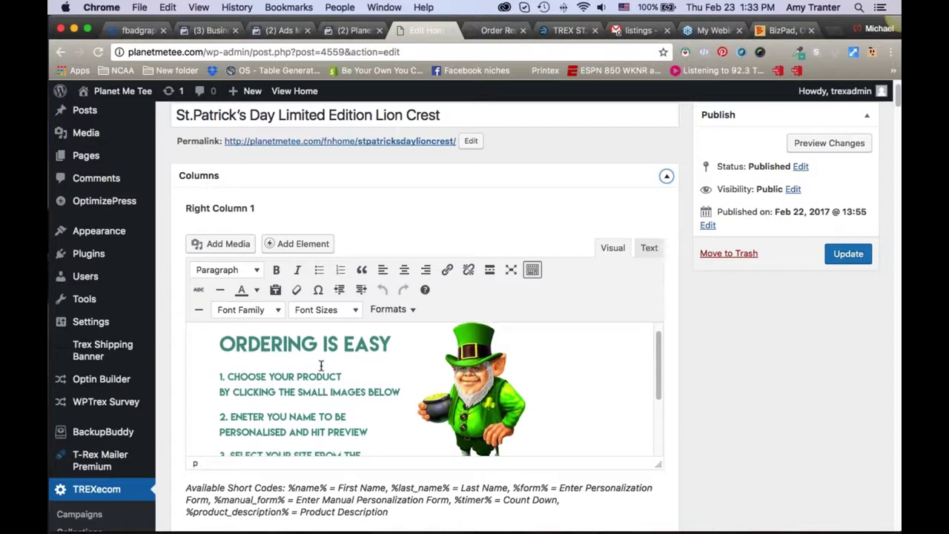
pyautogui.scroll(-1, 321, 365)
pyautogui.scroll(-1, 334, 381)
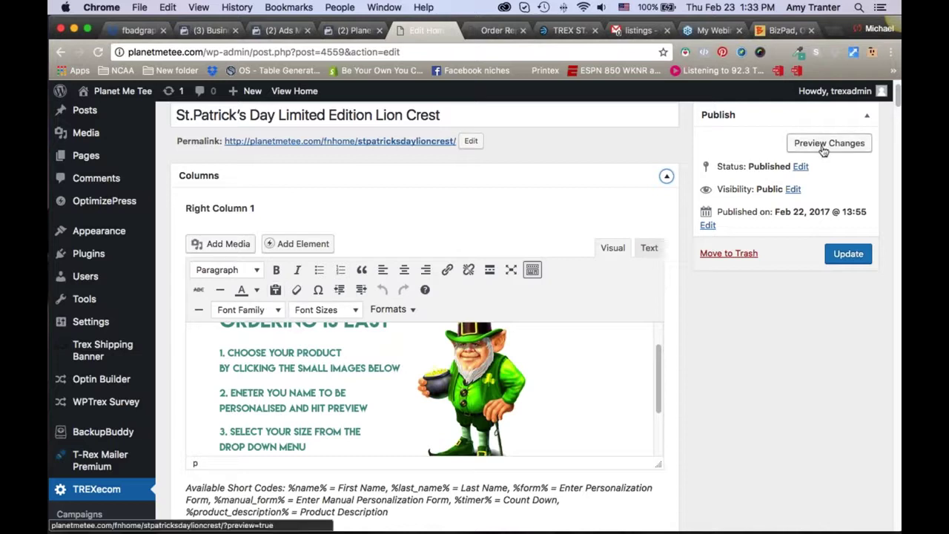
pyautogui.click(357, 147)
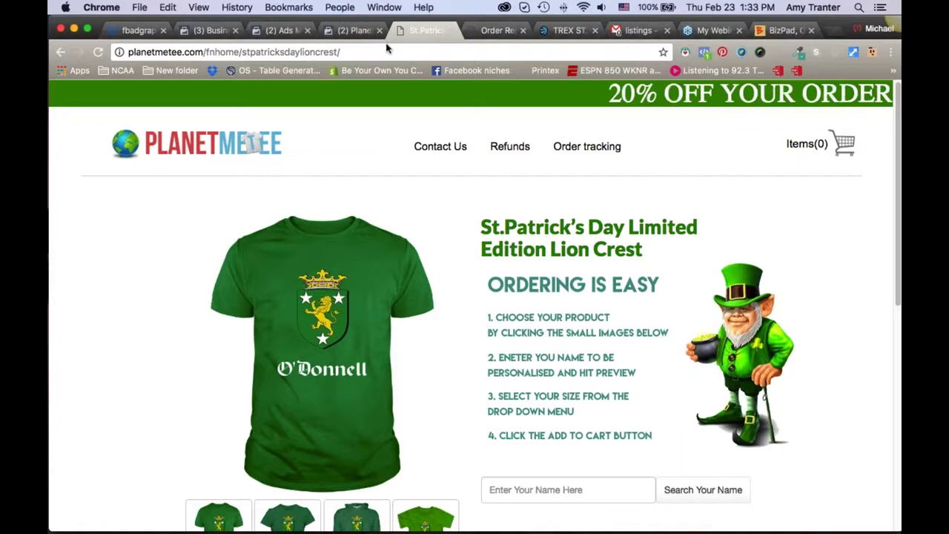
pyautogui.rightClick(600, 326)
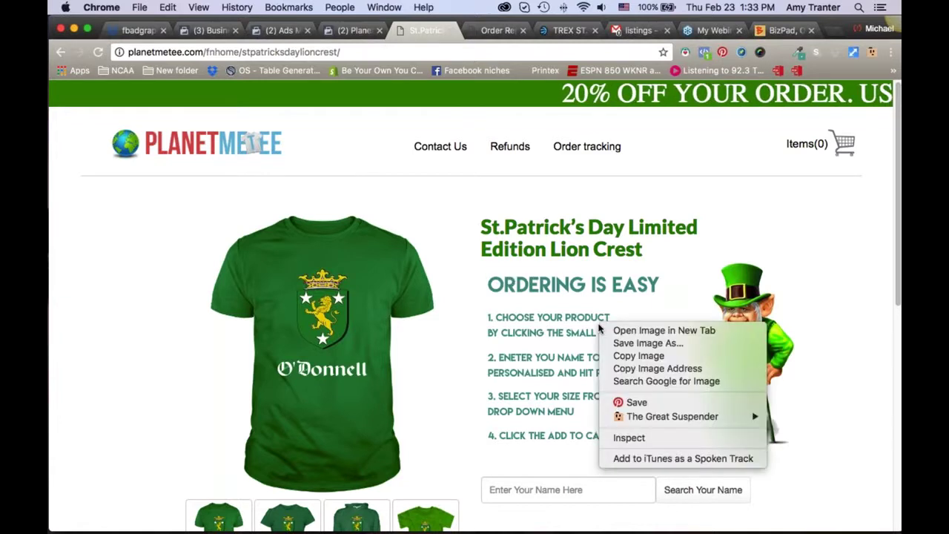
pyautogui.click(829, 215)
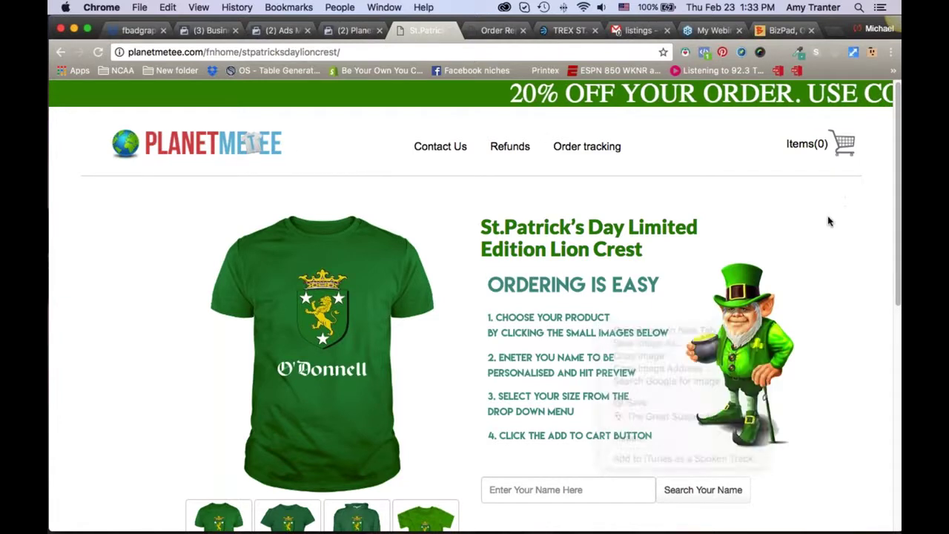
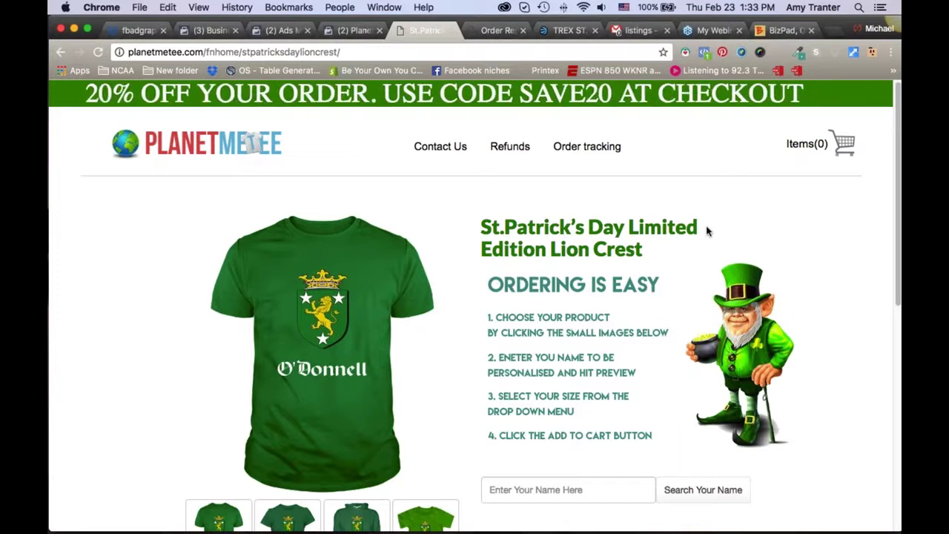
# Return to the Lion Crest page's editor and examine the ordering instructions image and %form% shortcode in Right Column 1
pyautogui.click(61, 51)
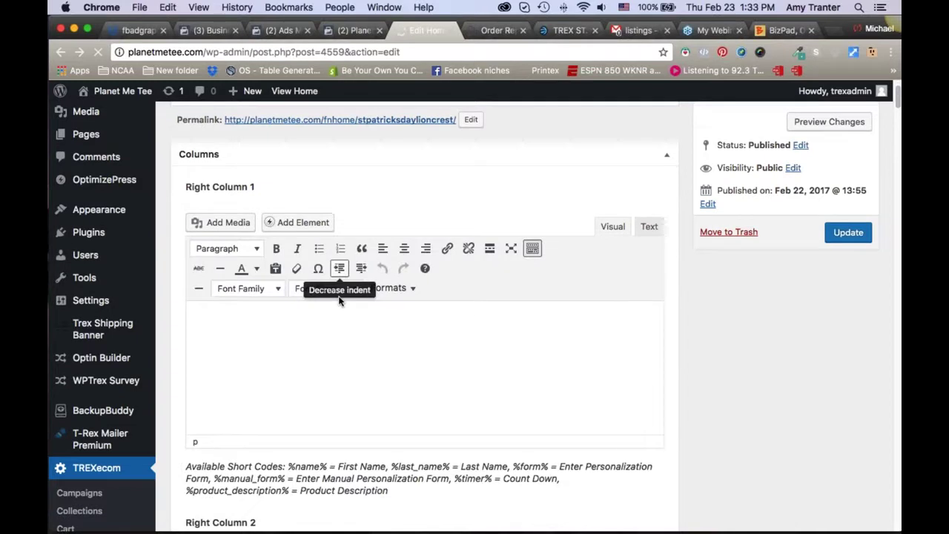
pyautogui.scroll(-1, 367, 350)
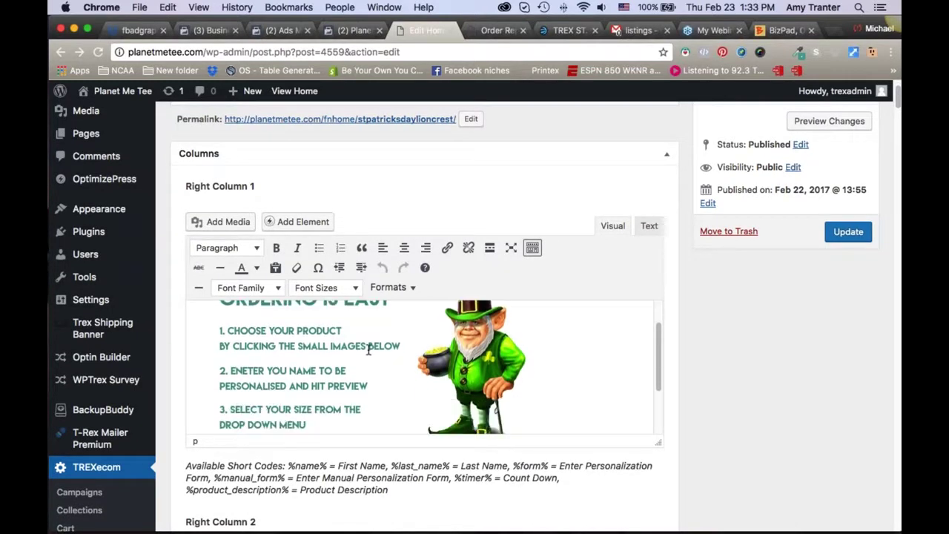
pyautogui.scroll(-2, 368, 349)
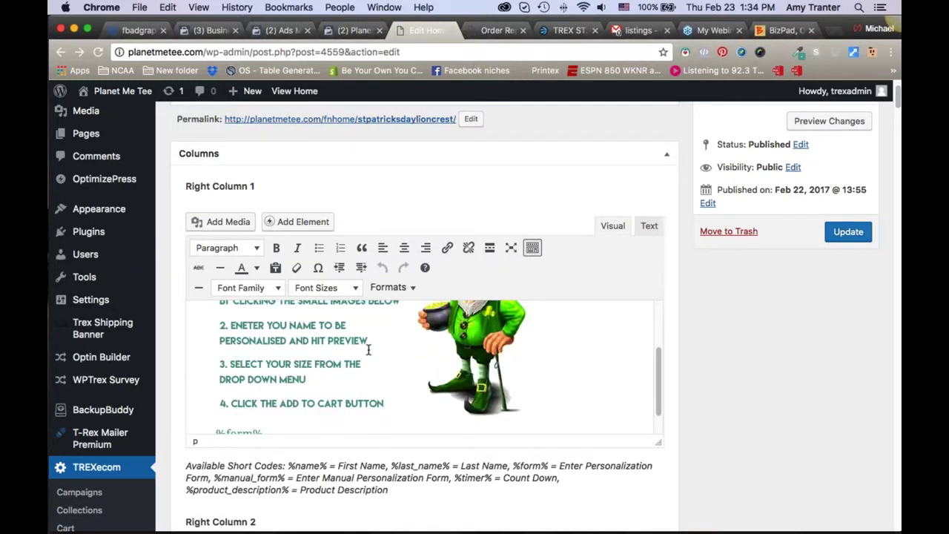
pyautogui.scroll(-1, 368, 350)
pyautogui.scroll(-1, 368, 349)
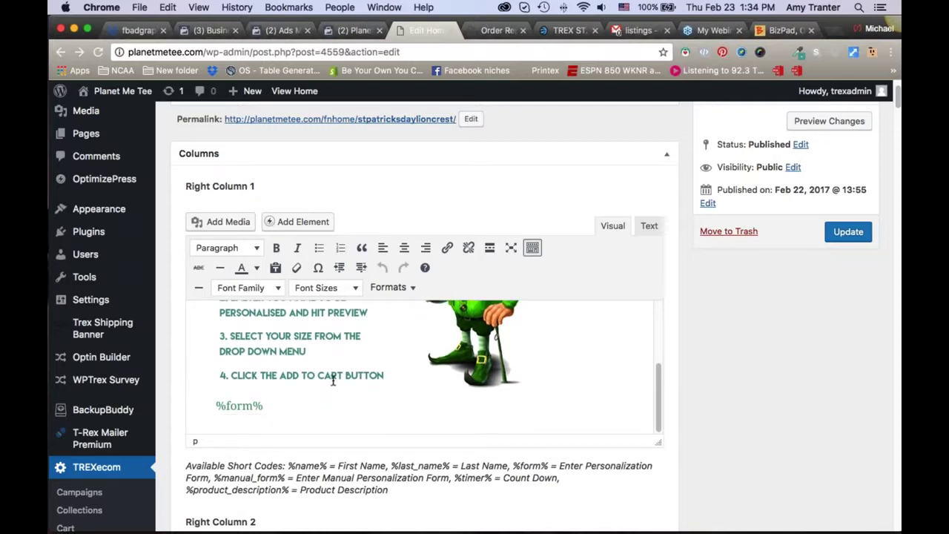
pyautogui.moveTo(275, 405); pyautogui.dragTo(213, 405)
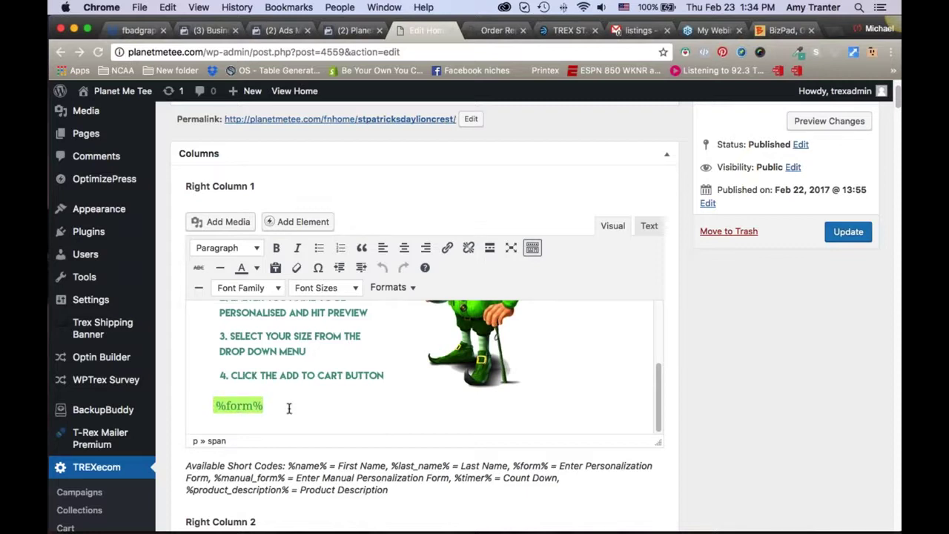
pyautogui.click(284, 406)
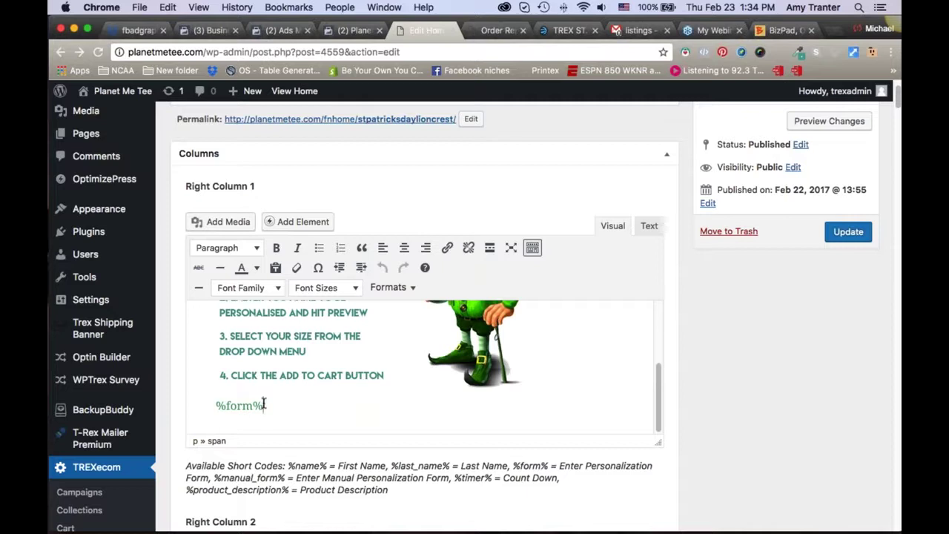
pyautogui.scroll(5, 206, 386)
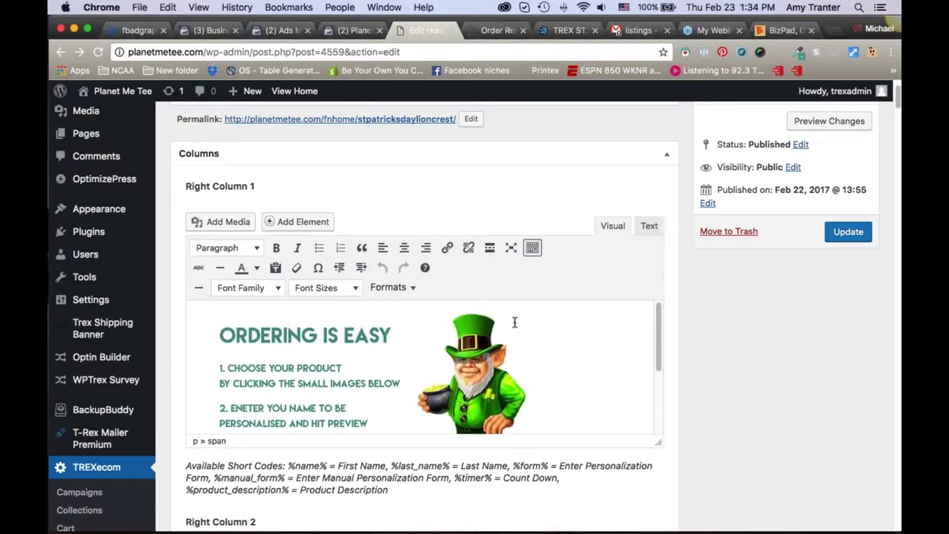
pyautogui.scroll(-1, 695, 348)
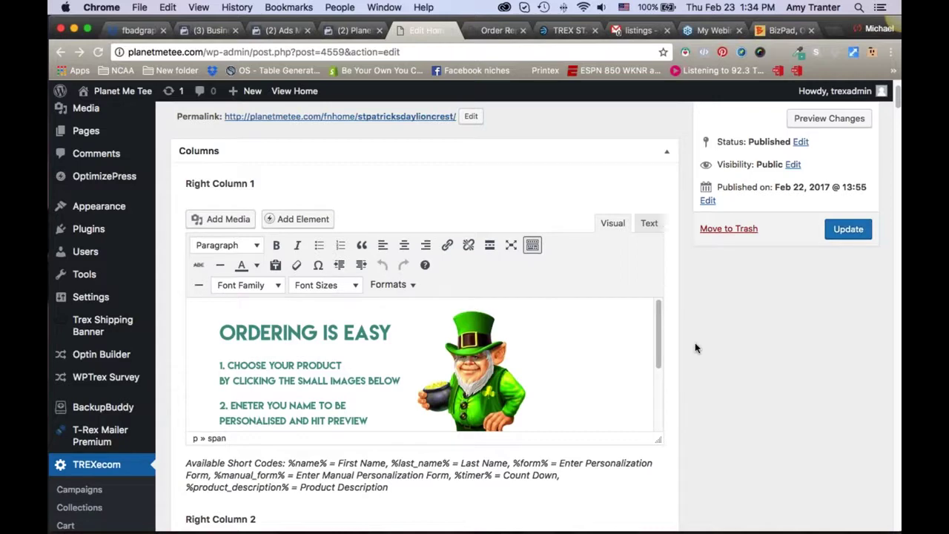
pyautogui.scroll(-5, 695, 347)
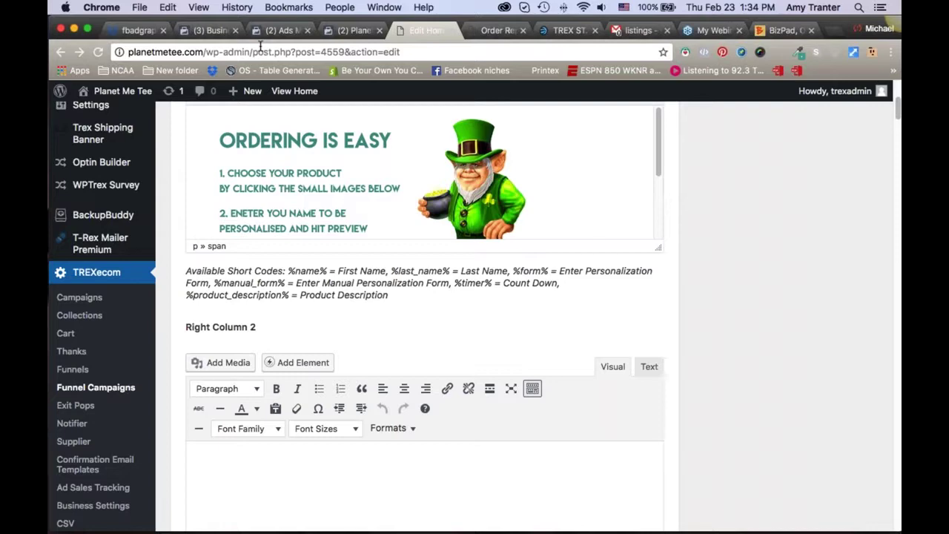
# Switch to the Planetmetee business page on Facebook and show its home view
pyautogui.click(644, 30)
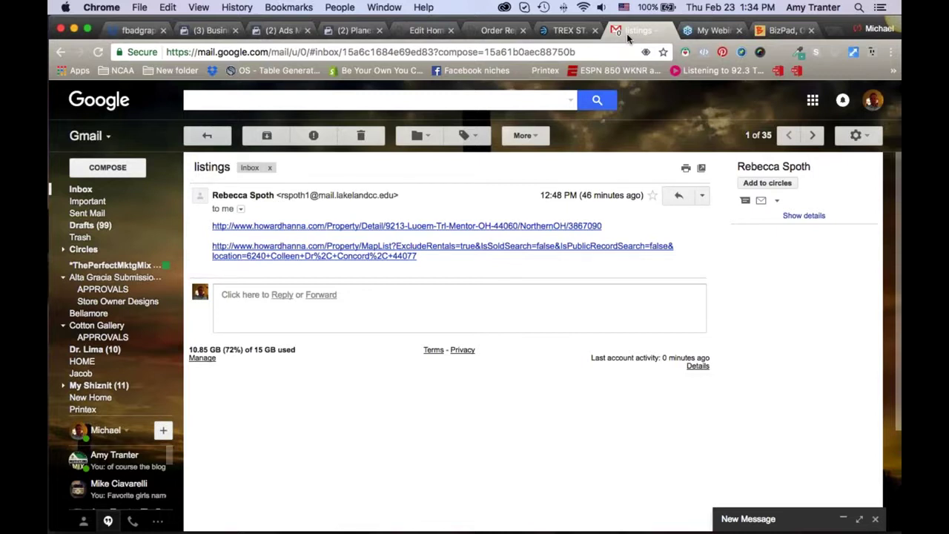
pyautogui.click(269, 28)
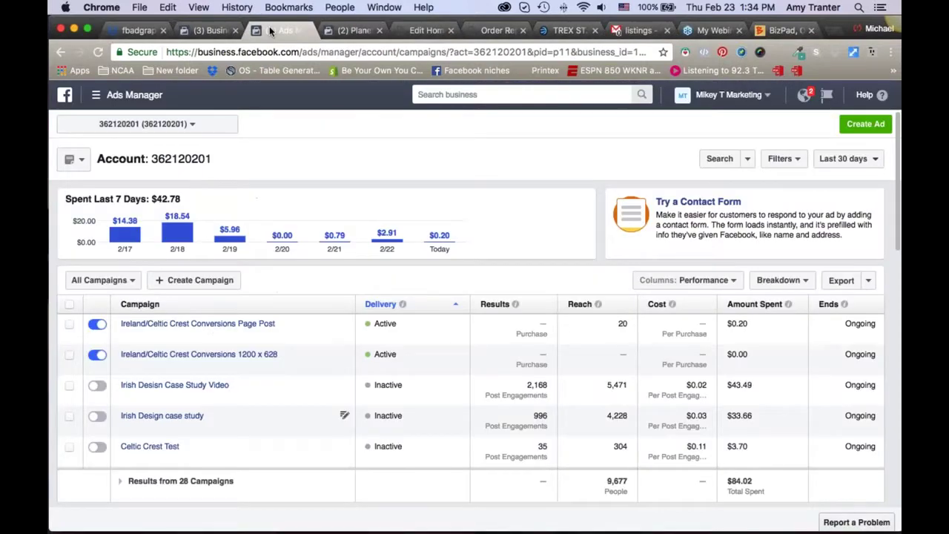
pyautogui.click(356, 31)
pyautogui.click(154, 126)
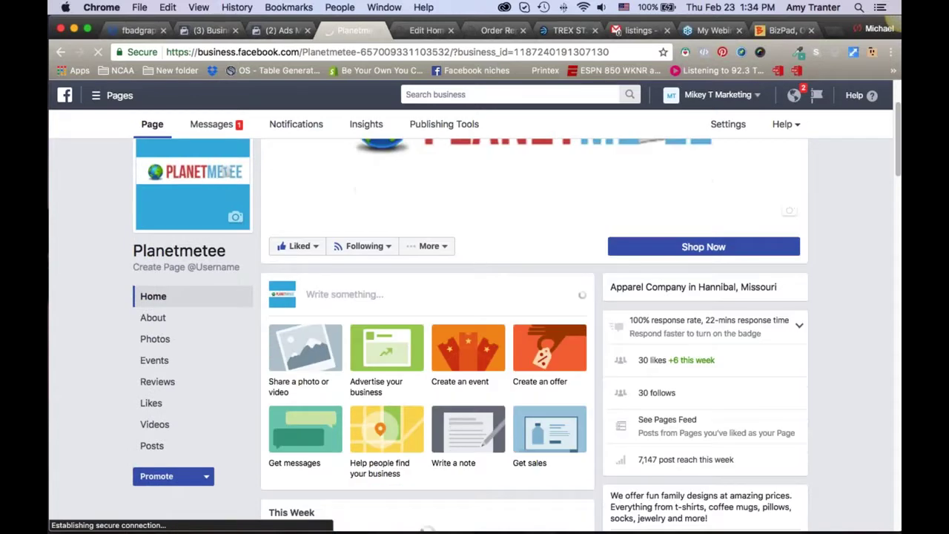
# Find the February 16 St. Patrick's Day design video post and open a reply to the commenter who chose number 4
pyautogui.scroll(-3, 534, 334)
pyautogui.scroll(-10, 427, 334)
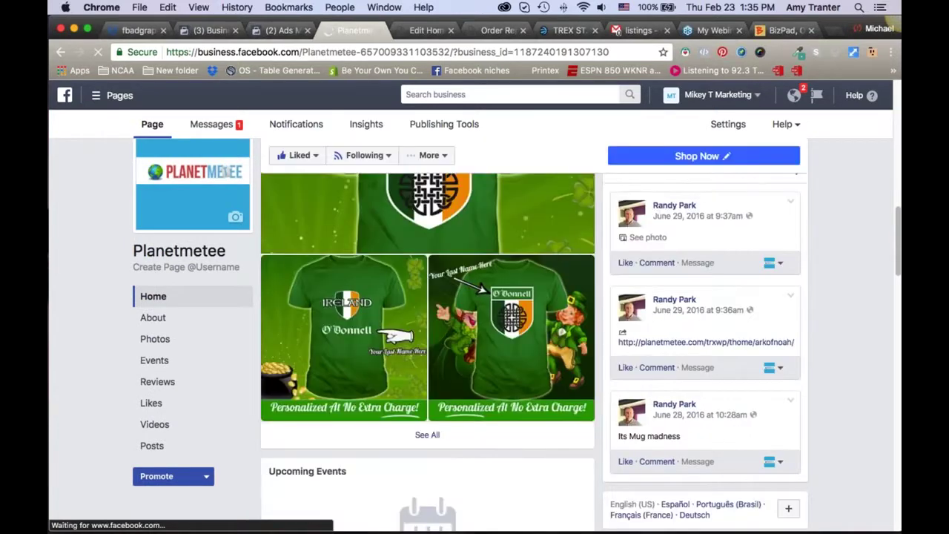
pyautogui.scroll(-10, 523, 375)
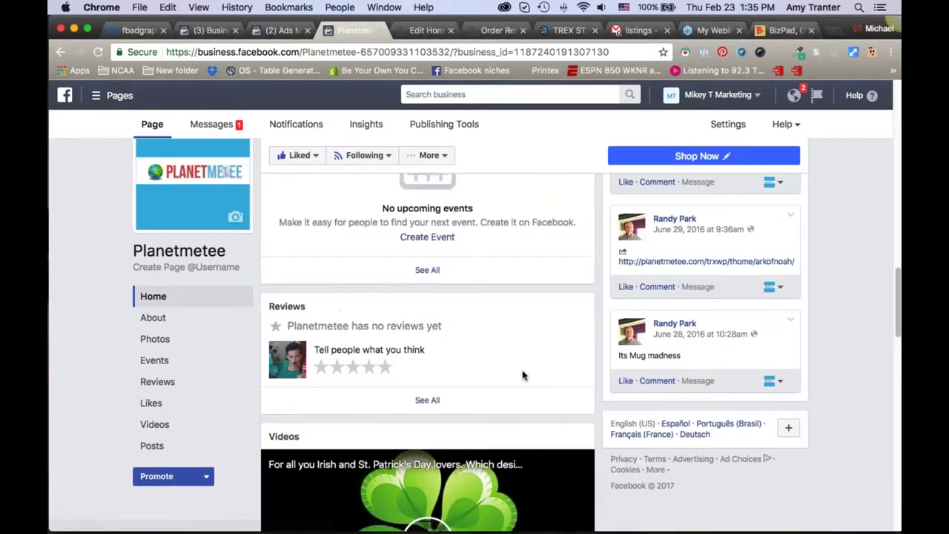
pyautogui.scroll(-10, 427, 371)
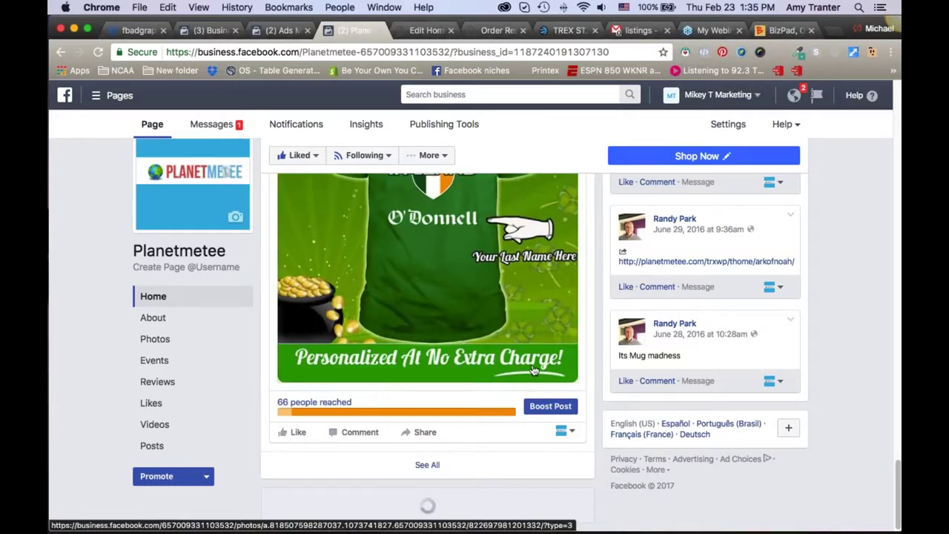
pyautogui.scroll(-6, 532, 370)
pyautogui.scroll(-8, 533, 370)
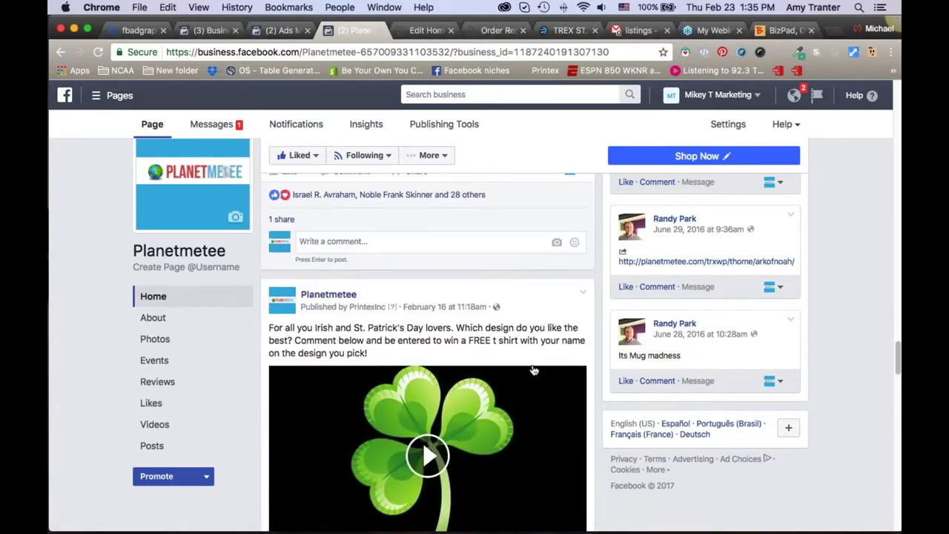
pyautogui.scroll(-5, 521, 376)
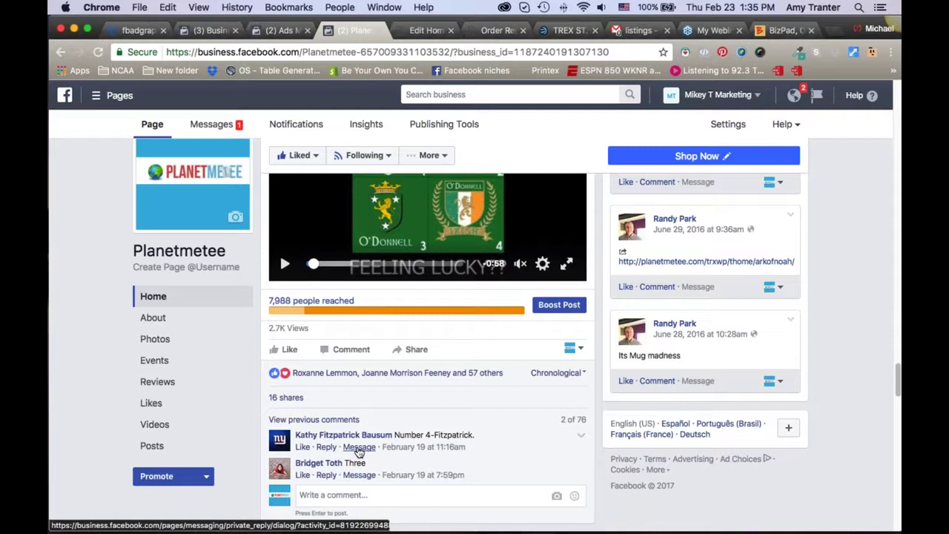
pyautogui.click(334, 449)
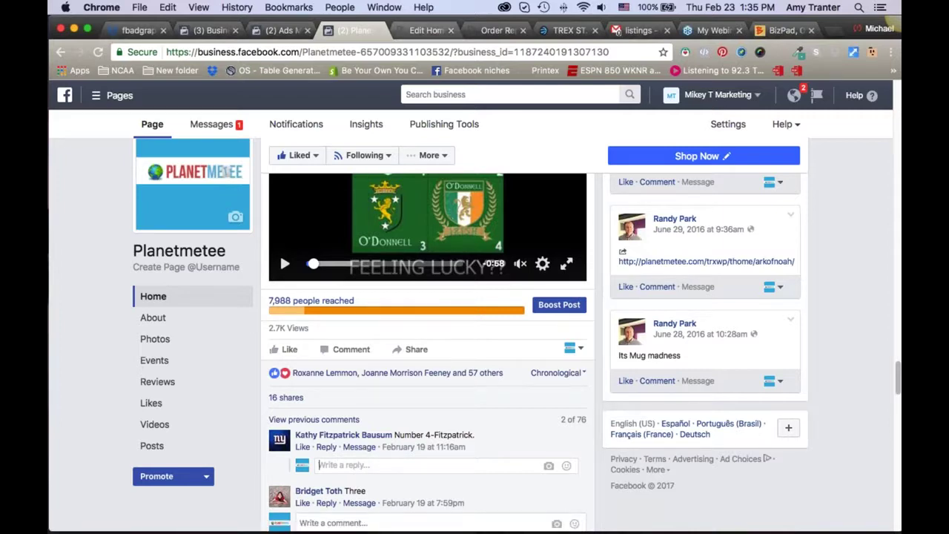
# Switch back to the Lion Crest page's editor, place the cursor after %form% in Right Column 1, and preview the page
pyautogui.click(419, 31)
pyautogui.scroll(-5, 374, 192)
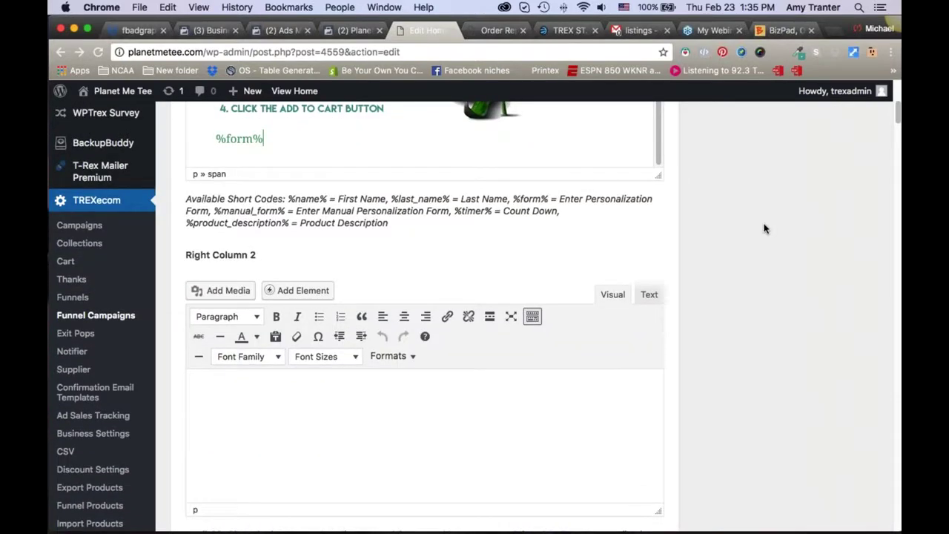
pyautogui.scroll(4, 764, 228)
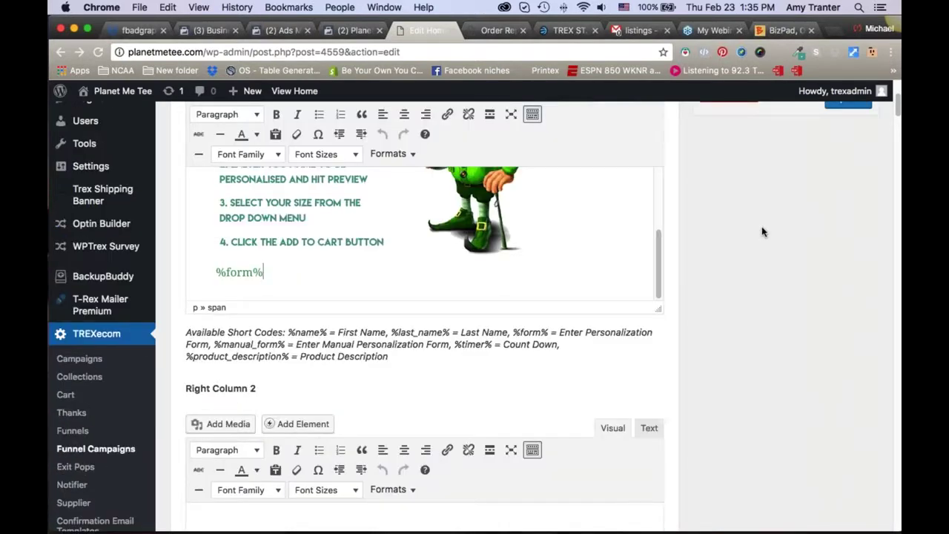
pyautogui.click(296, 273)
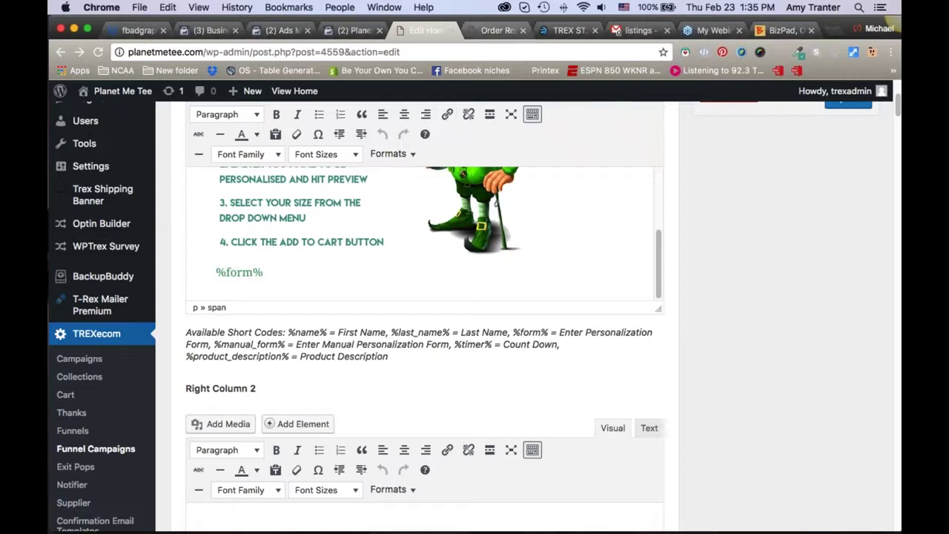
pyautogui.scroll(3, 773, 174)
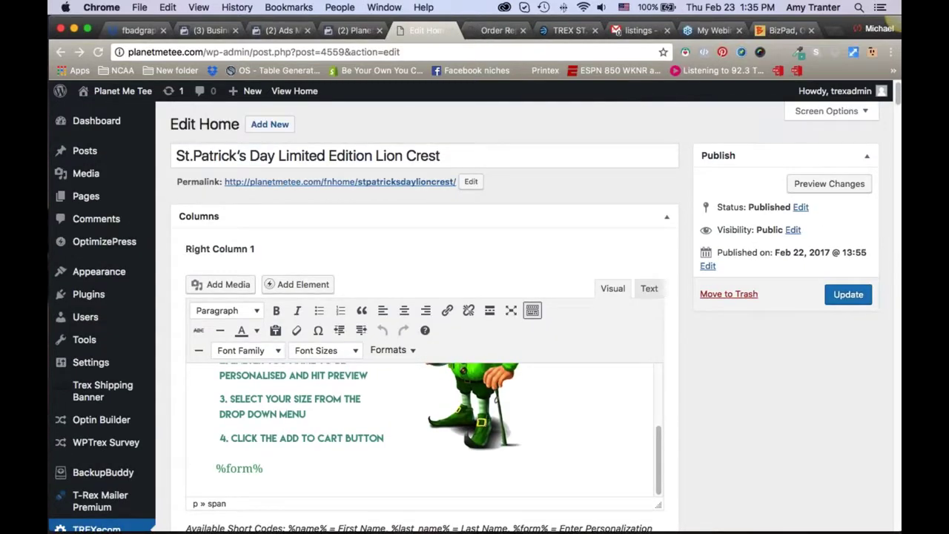
pyautogui.click(809, 185)
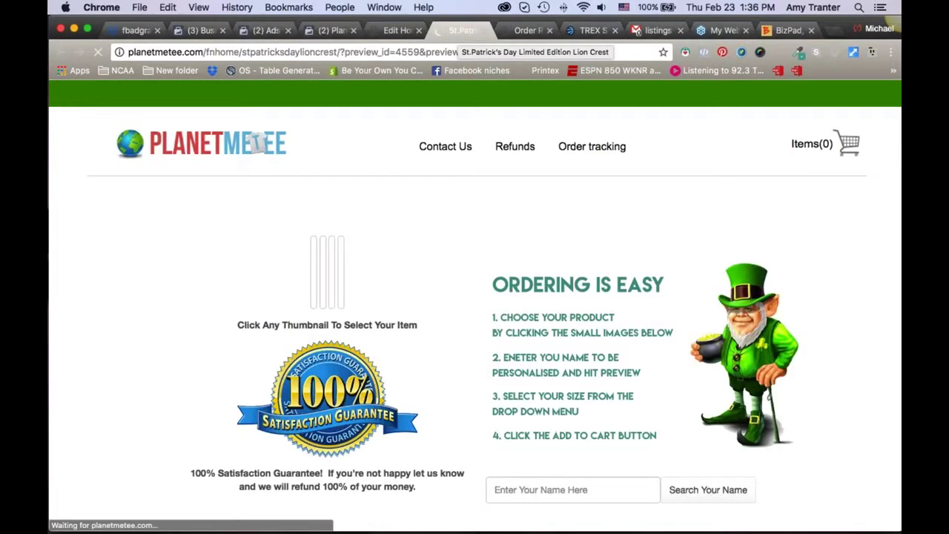
pyautogui.scroll(-3, 491, 366)
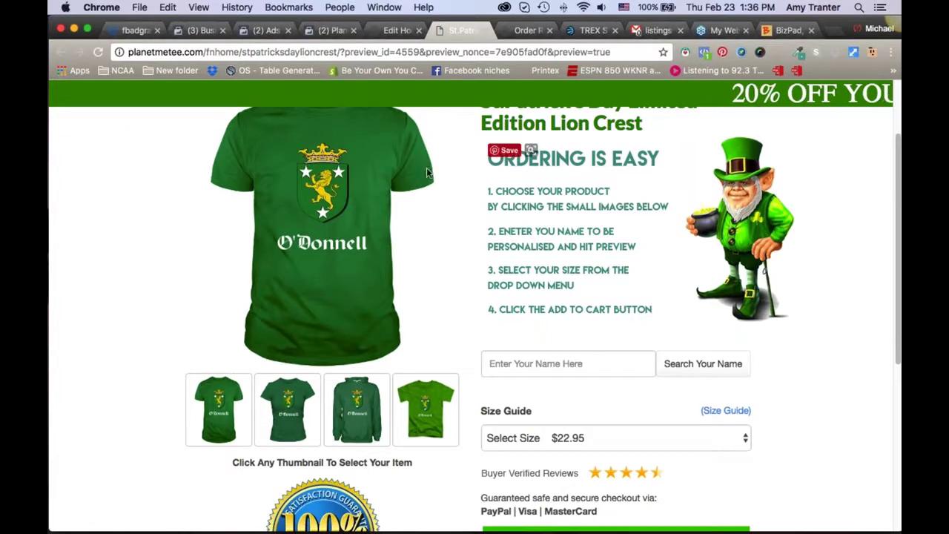
# Return to the page editor and examine its column, footer, styling and product settings through to the name placeholders and %form% button text
pyautogui.click(398, 30)
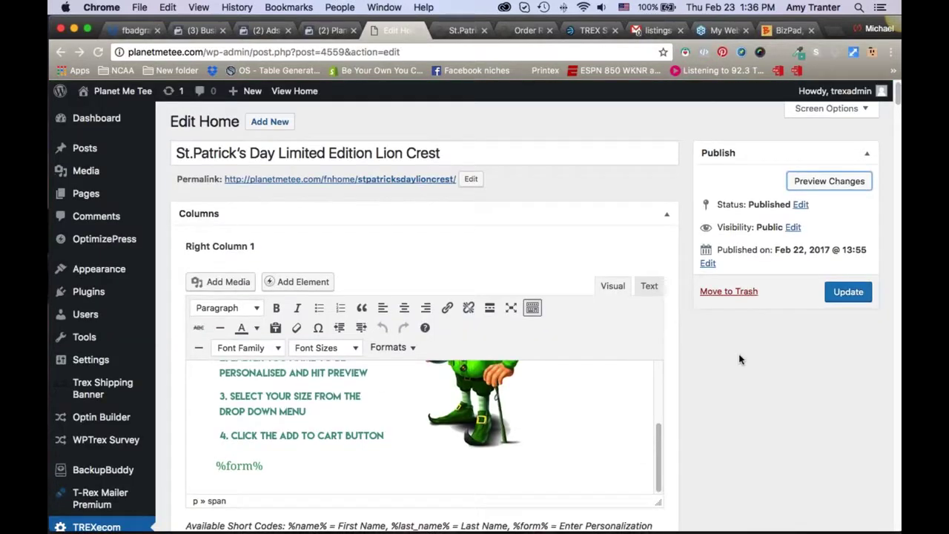
pyautogui.scroll(-5, 738, 357)
pyautogui.scroll(-15, 739, 359)
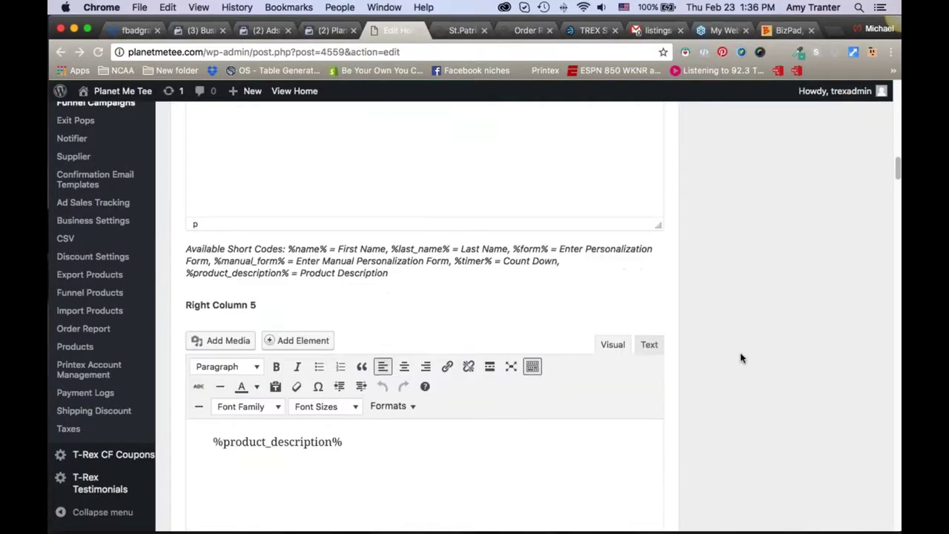
pyautogui.scroll(-15, 740, 353)
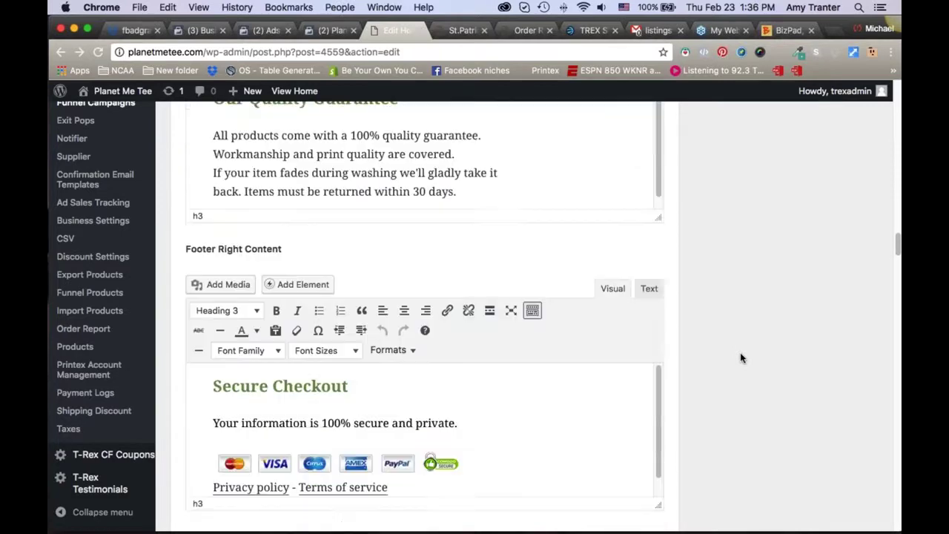
pyautogui.scroll(-15, 741, 358)
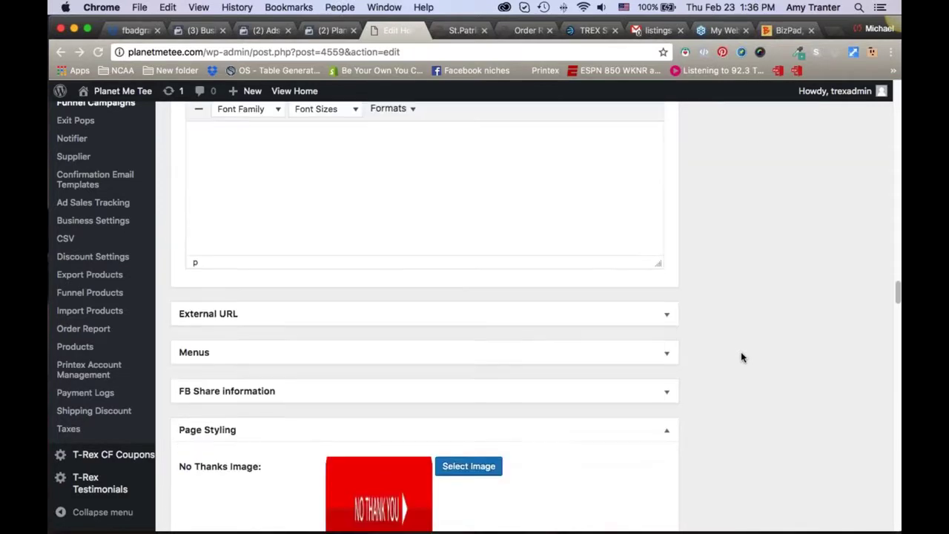
pyautogui.scroll(-10, 740, 358)
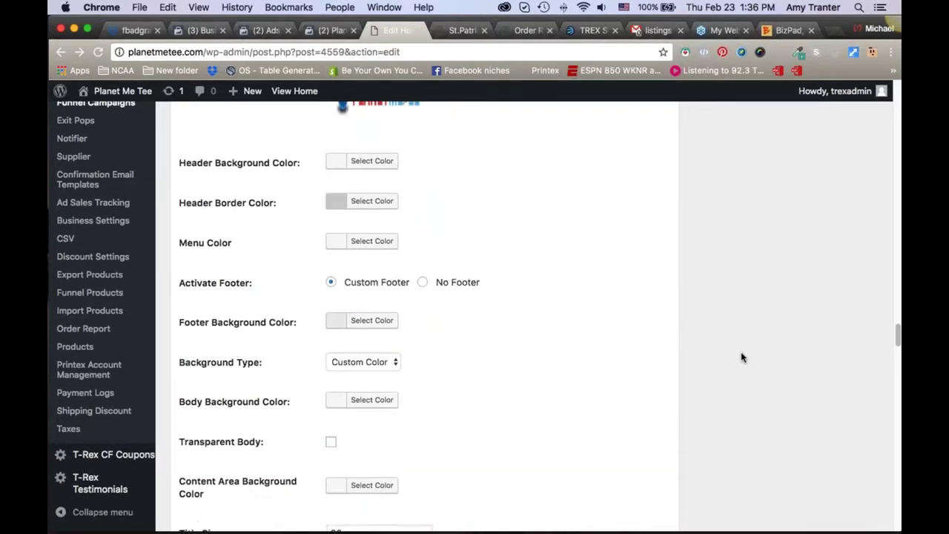
pyautogui.scroll(-10, 741, 357)
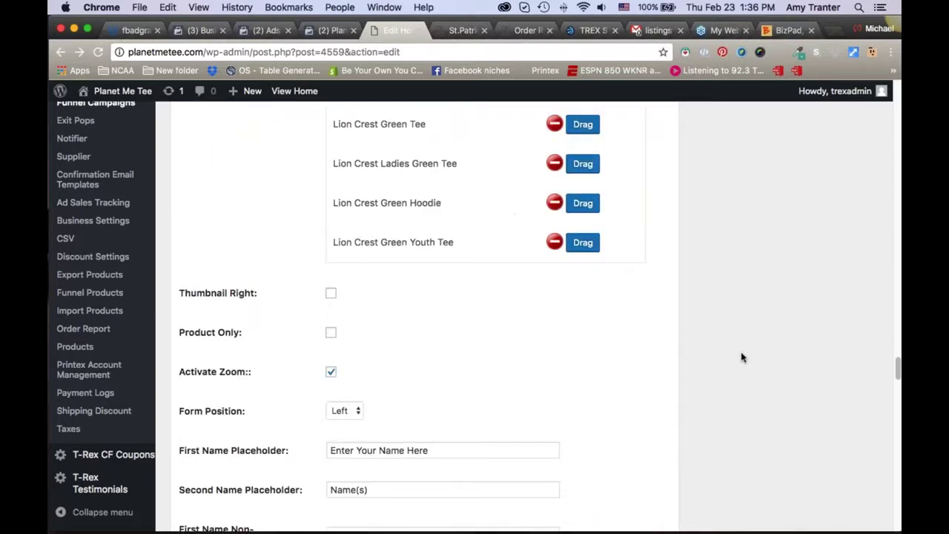
pyautogui.scroll(-4, 741, 358)
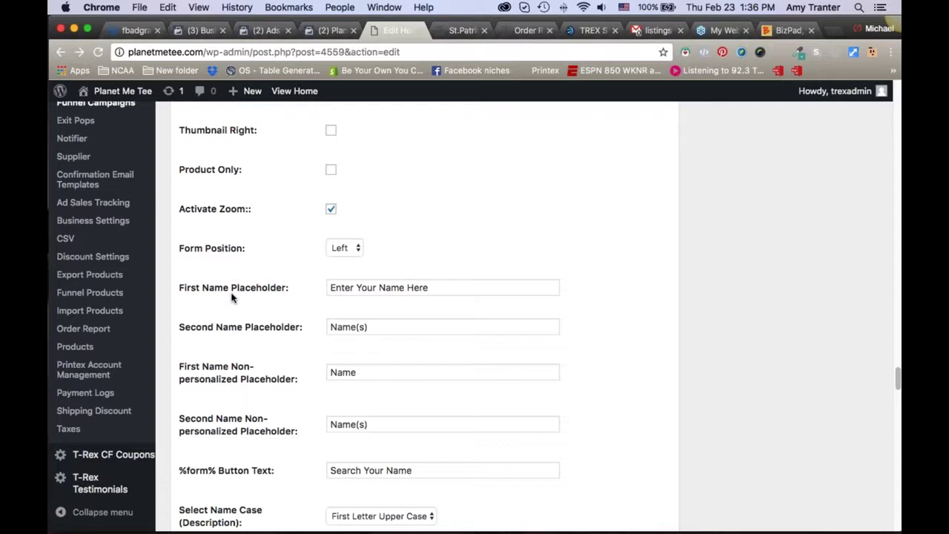
pyautogui.scroll(1, 620, 327)
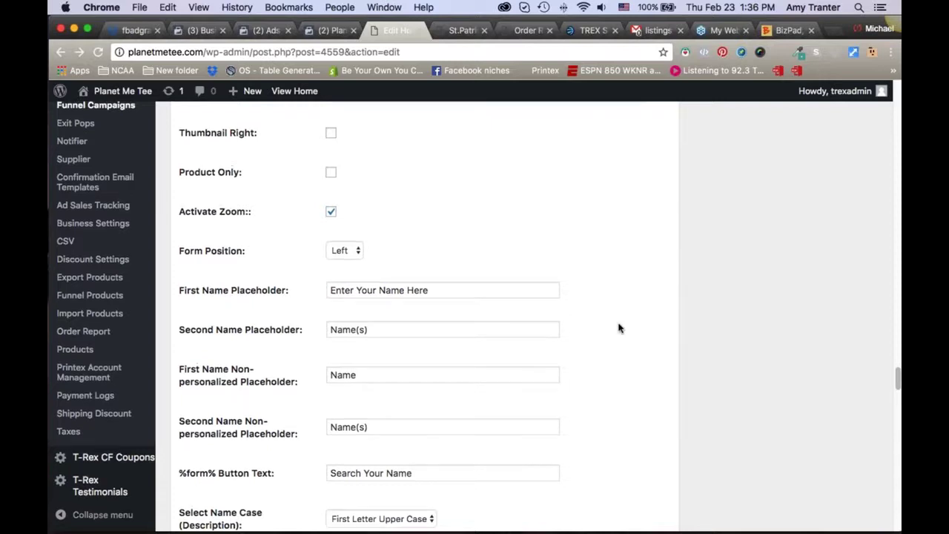
# Examine the product list, form position, name placeholders, %form% button text, name case and size guide settings
pyautogui.scroll(10, 619, 327)
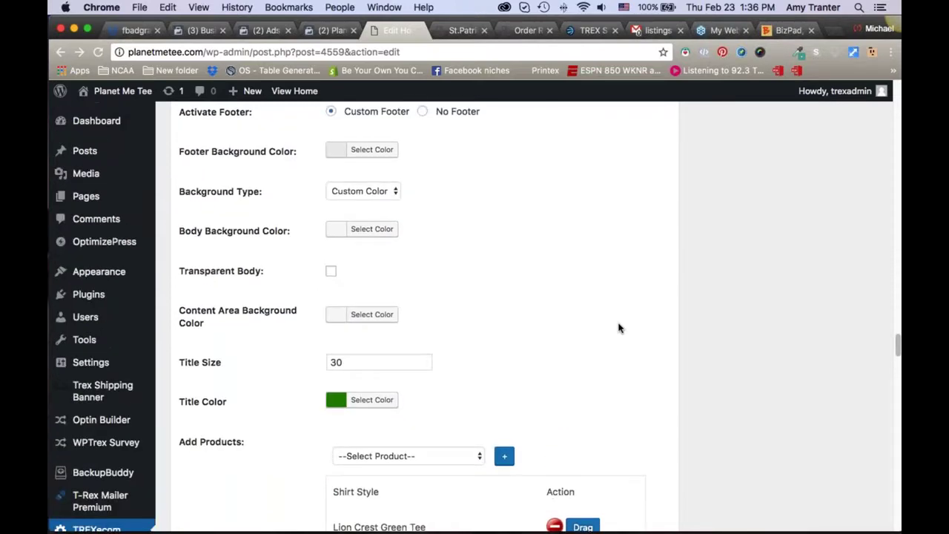
pyautogui.scroll(3, 620, 327)
pyautogui.scroll(-15, 620, 327)
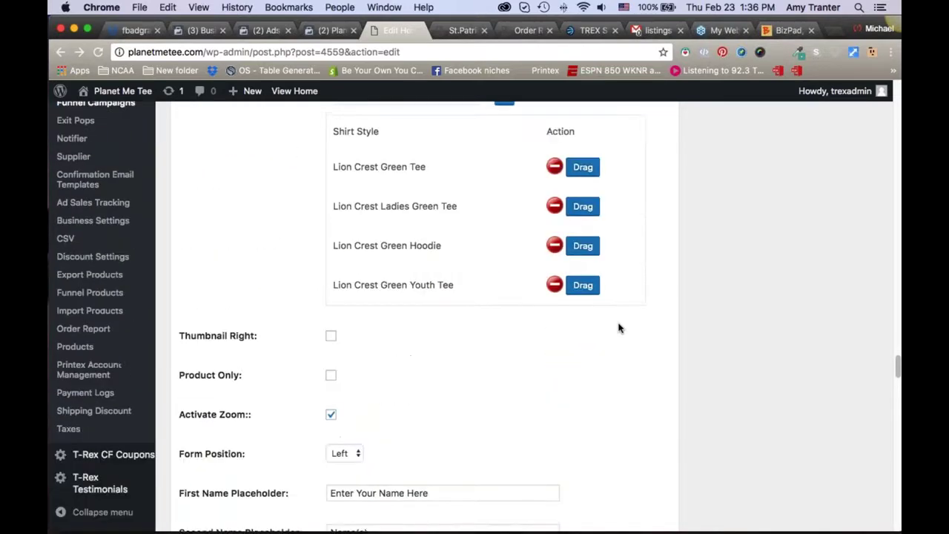
pyautogui.scroll(-1, 619, 328)
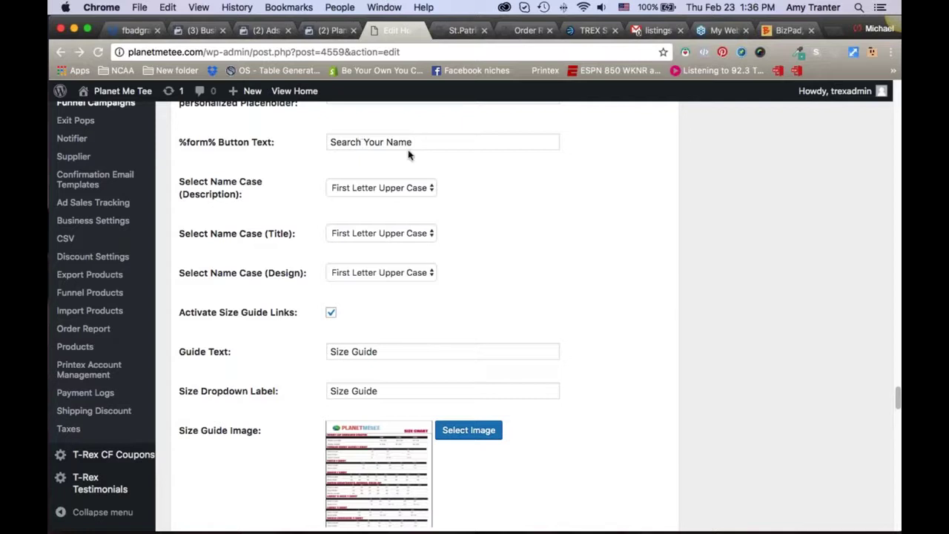
pyautogui.scroll(1, 439, 166)
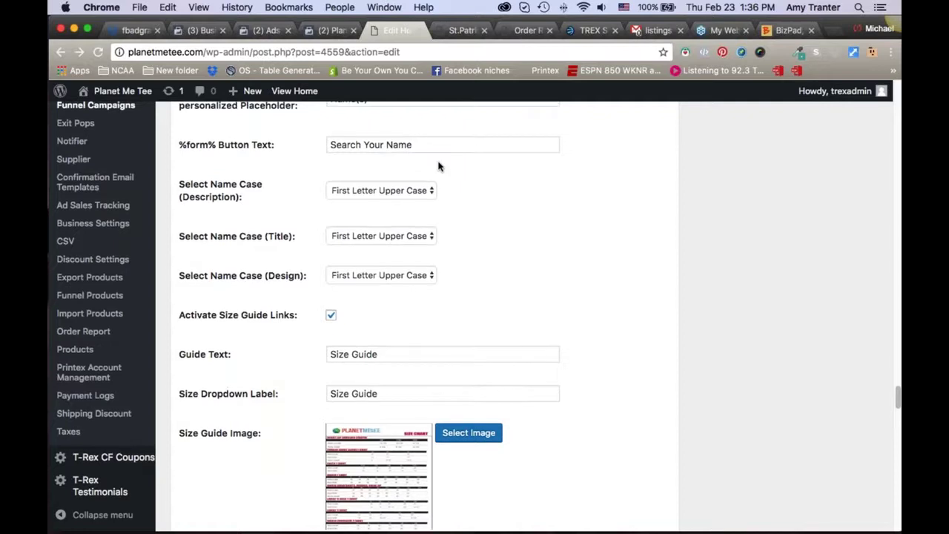
pyautogui.scroll(1, 439, 166)
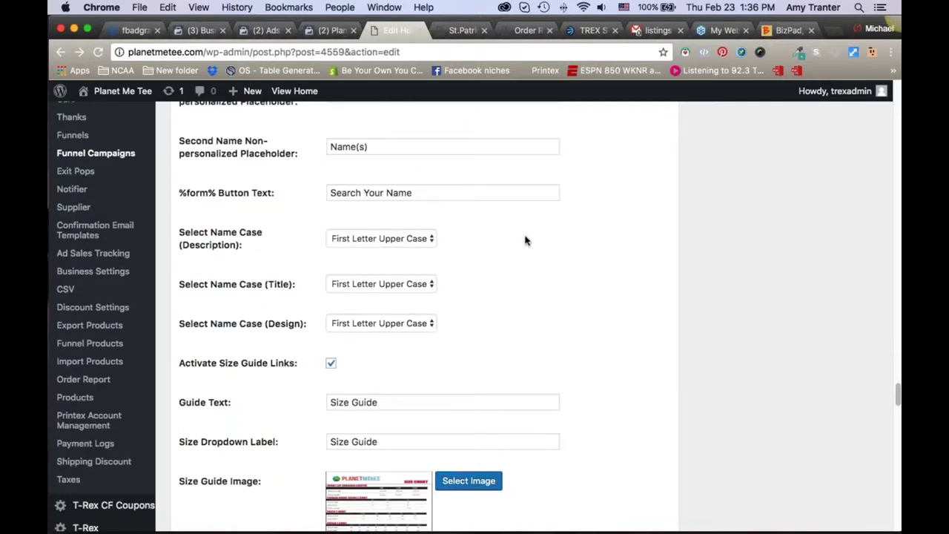
pyautogui.scroll(4, 525, 240)
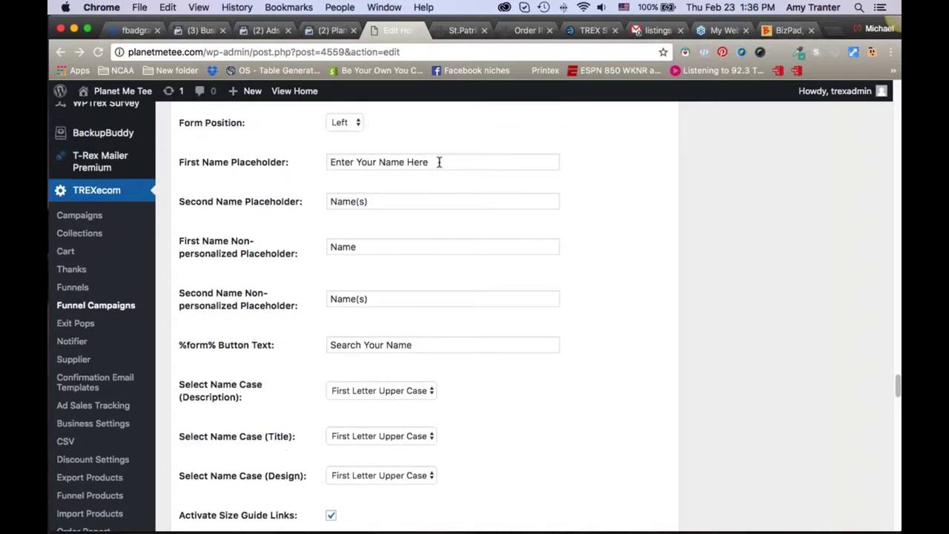
pyautogui.scroll(1, 768, 260)
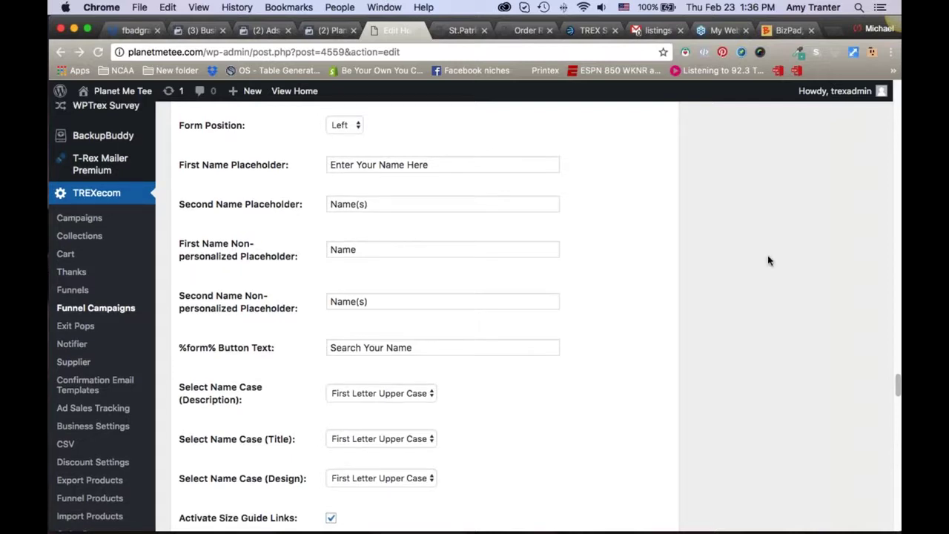
# Return to the short codes under Right Column 1 and highlight %manual_form% and its description, clearing the selection at the end
pyautogui.scroll(20, 768, 261)
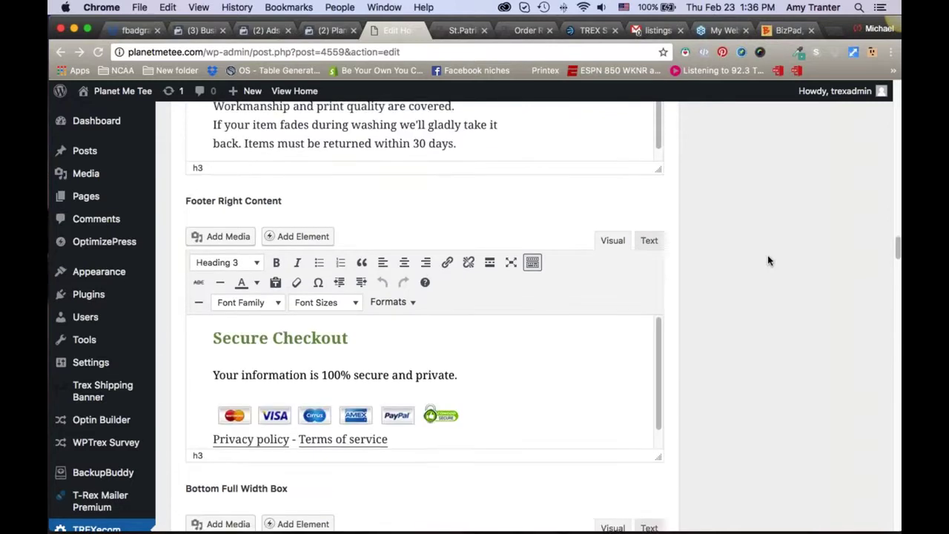
pyautogui.scroll(10, 768, 261)
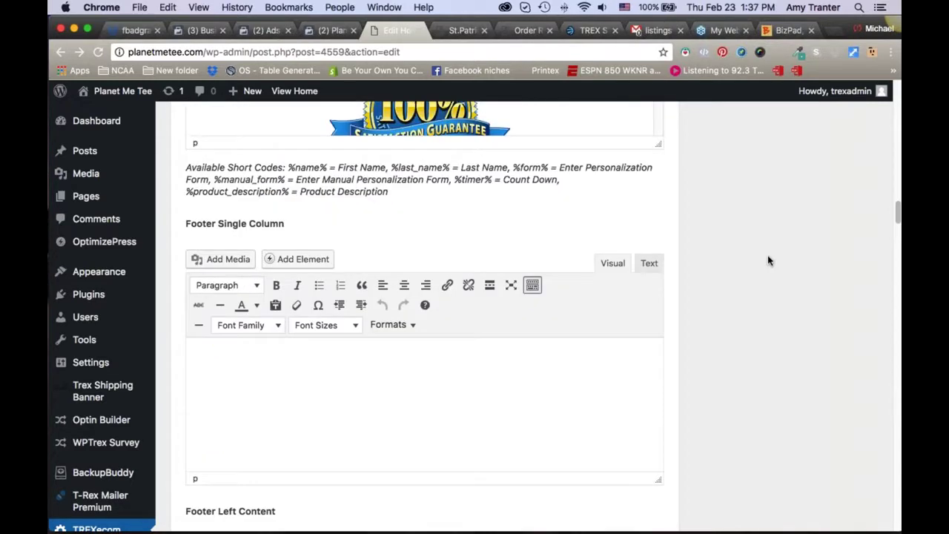
pyautogui.scroll(1, 769, 261)
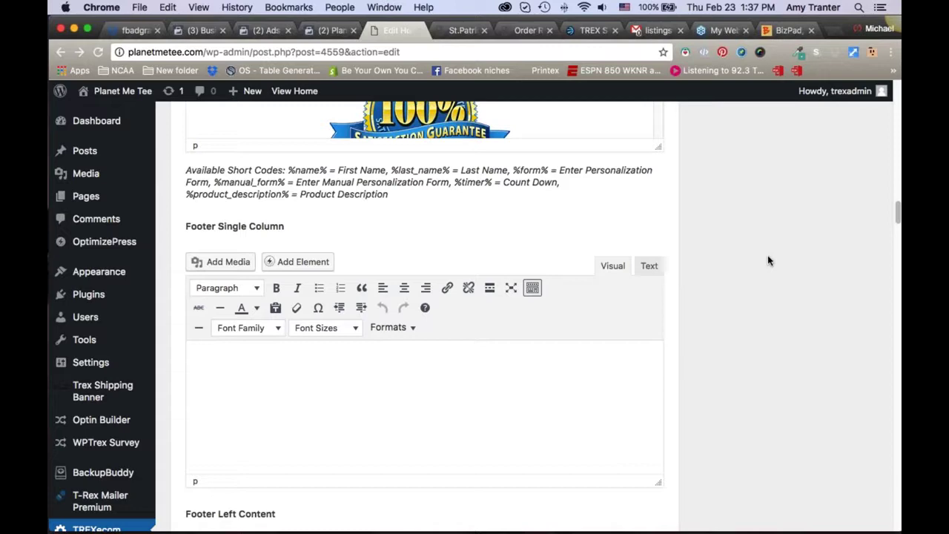
pyautogui.scroll(15, 768, 260)
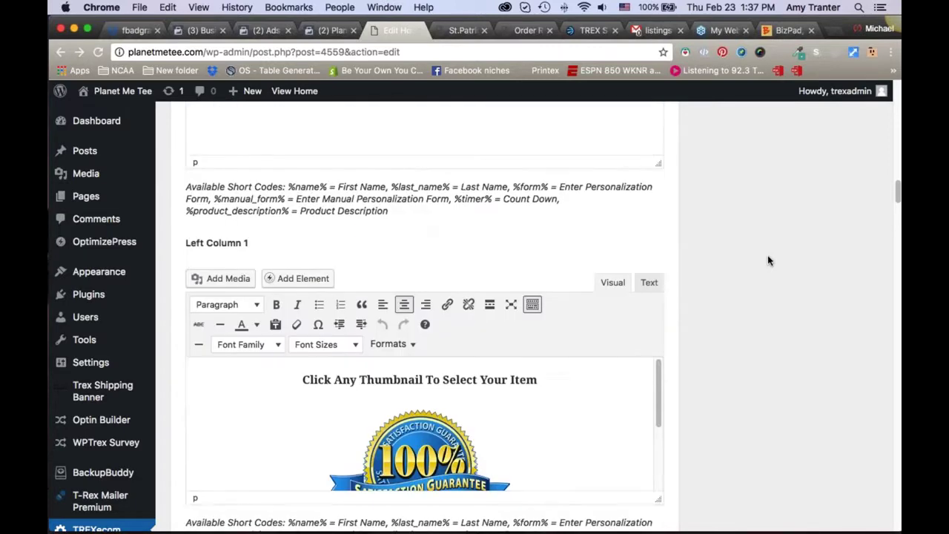
pyautogui.scroll(10, 768, 260)
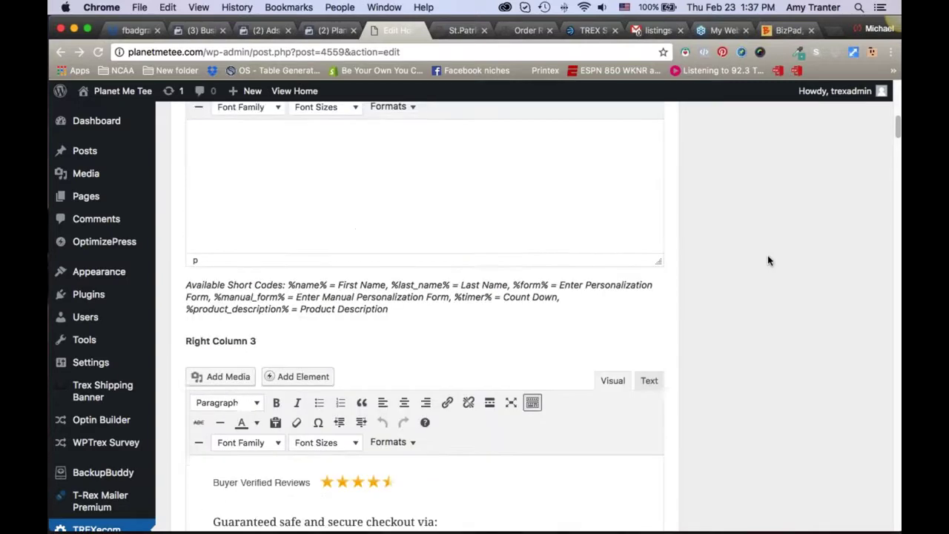
pyautogui.scroll(3, 767, 261)
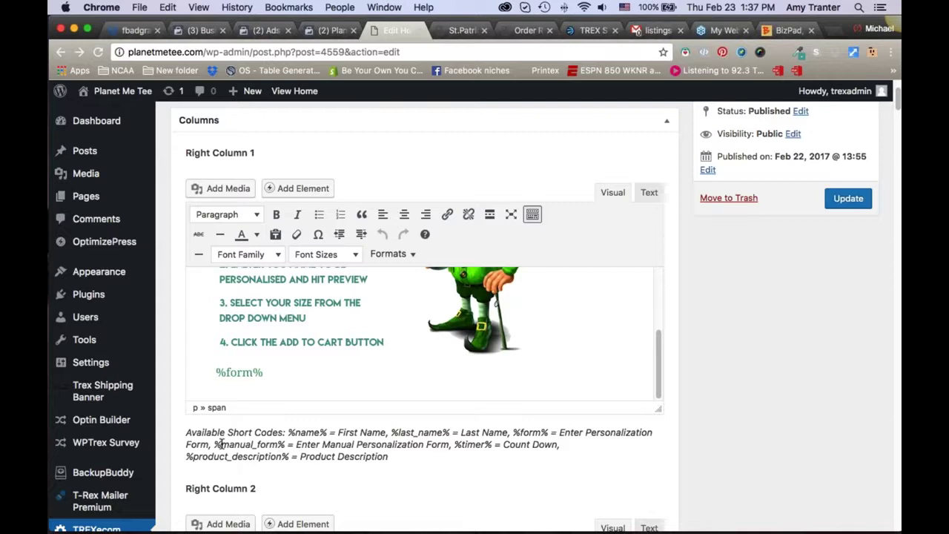
pyautogui.moveTo(214, 444); pyautogui.dragTo(285, 444)
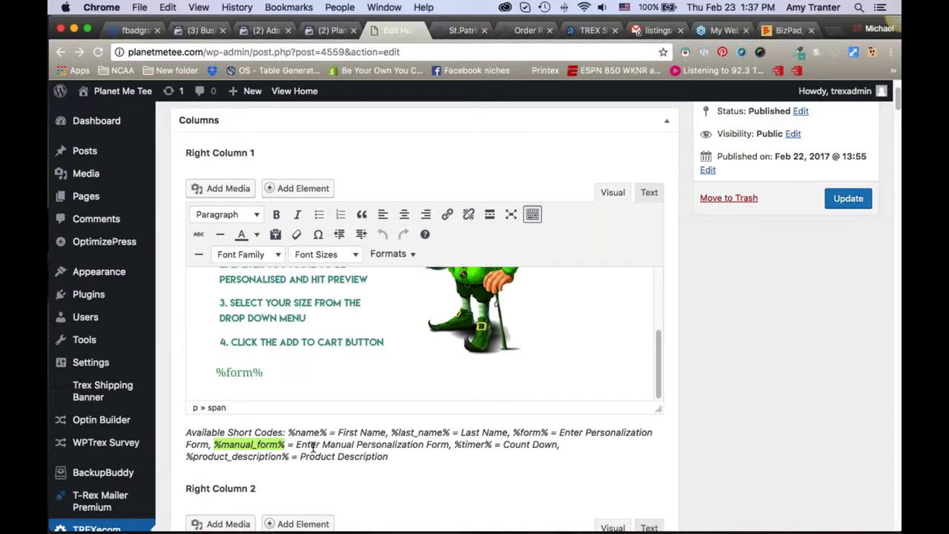
pyautogui.moveTo(296, 445); pyautogui.dragTo(404, 445)
pyautogui.click(403, 446)
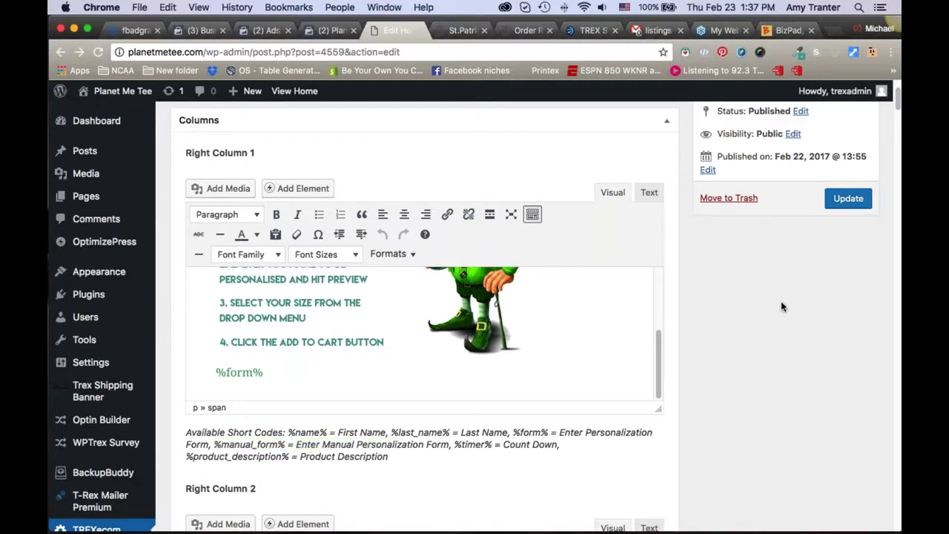
# Glance at the Facebook ad campaigns, return to the WordPress admin and open the TREXecom Funnels list
pyautogui.click(202, 28)
pyautogui.click(268, 31)
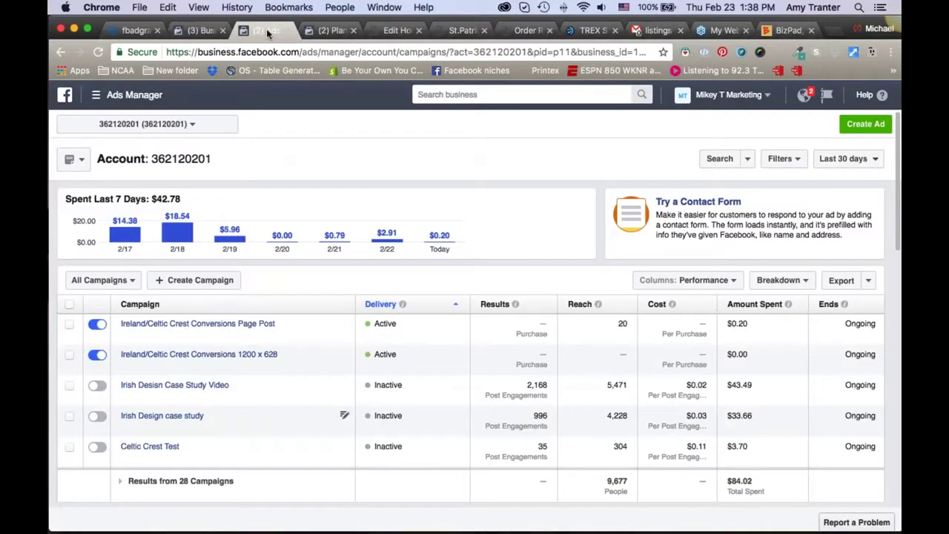
pyautogui.click(398, 30)
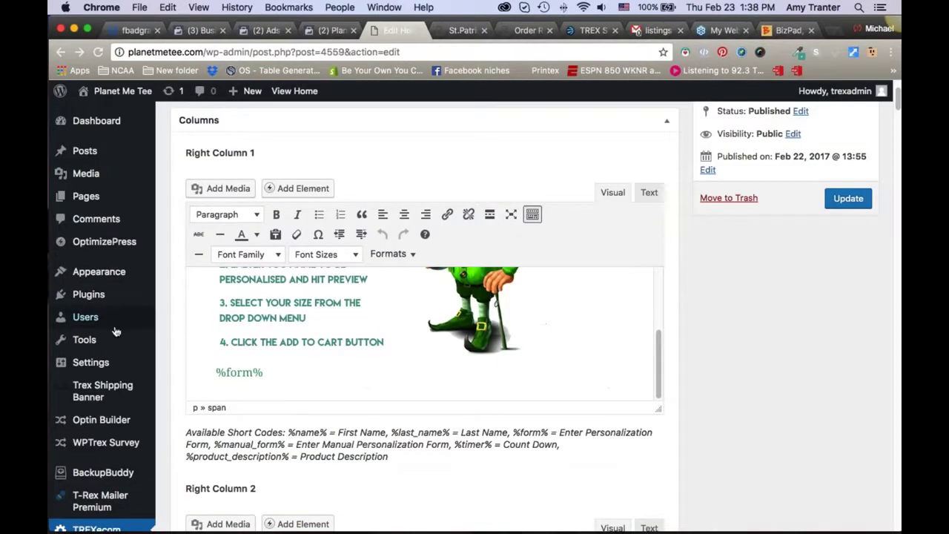
pyautogui.scroll(-1, 115, 332)
pyautogui.scroll(-5, 116, 331)
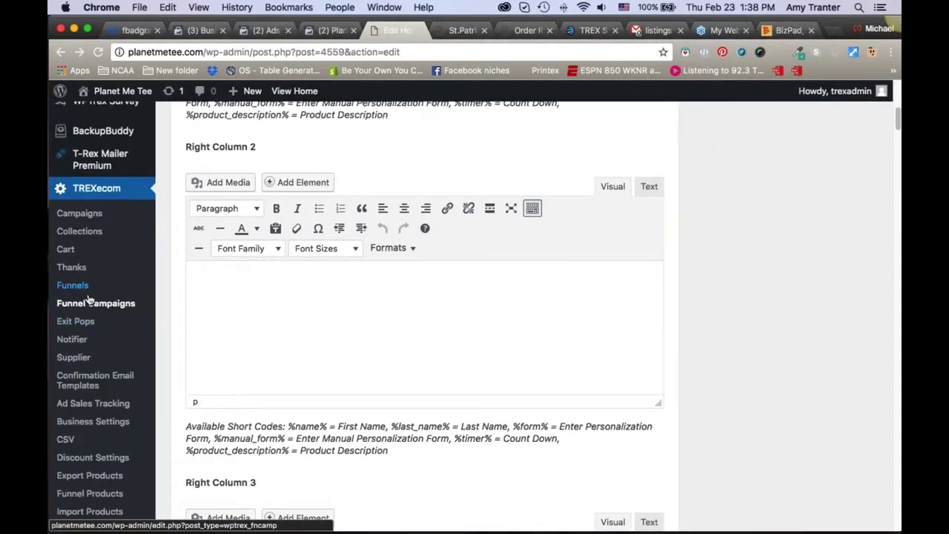
pyautogui.click(92, 289)
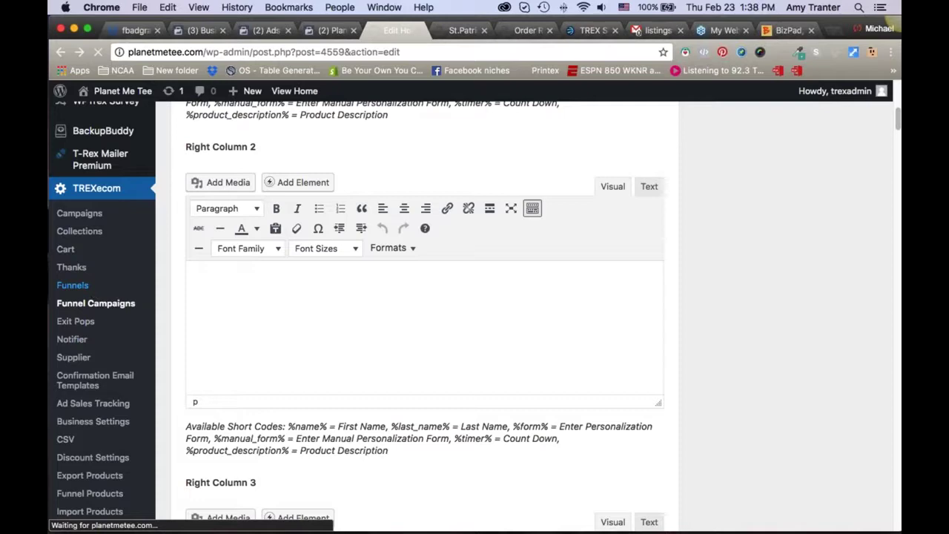
# Show the Planetmetee Facebook page's video post and the ad campaign list, and return to the Funnels list
pyautogui.click(323, 29)
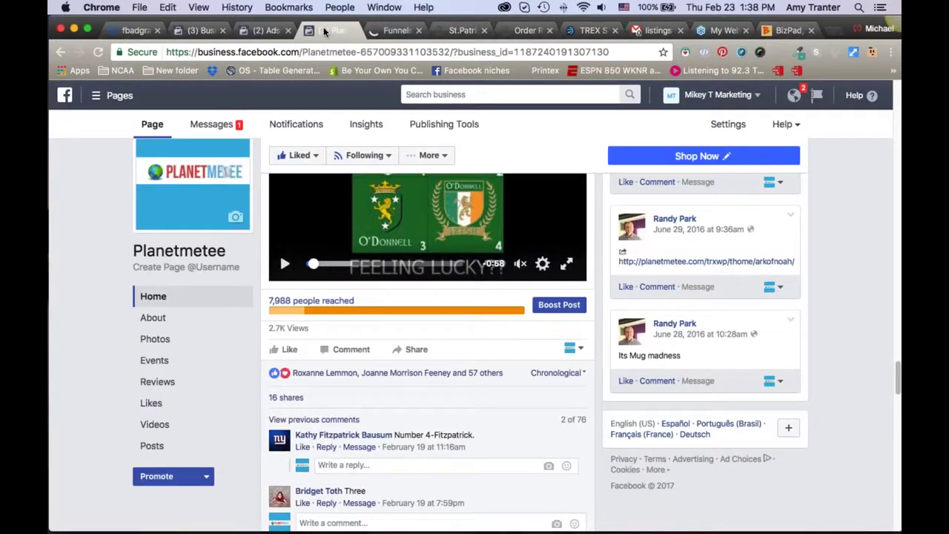
pyautogui.click(265, 29)
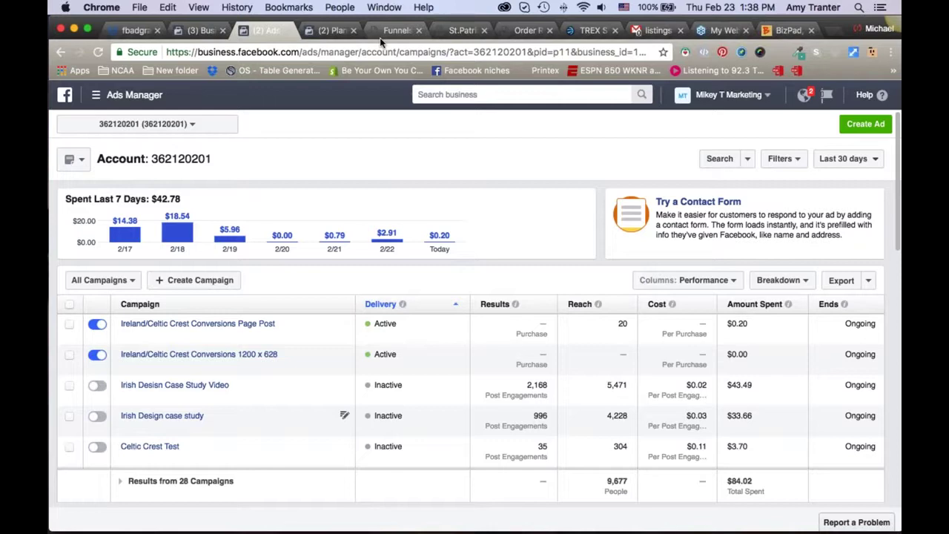
pyautogui.click(393, 31)
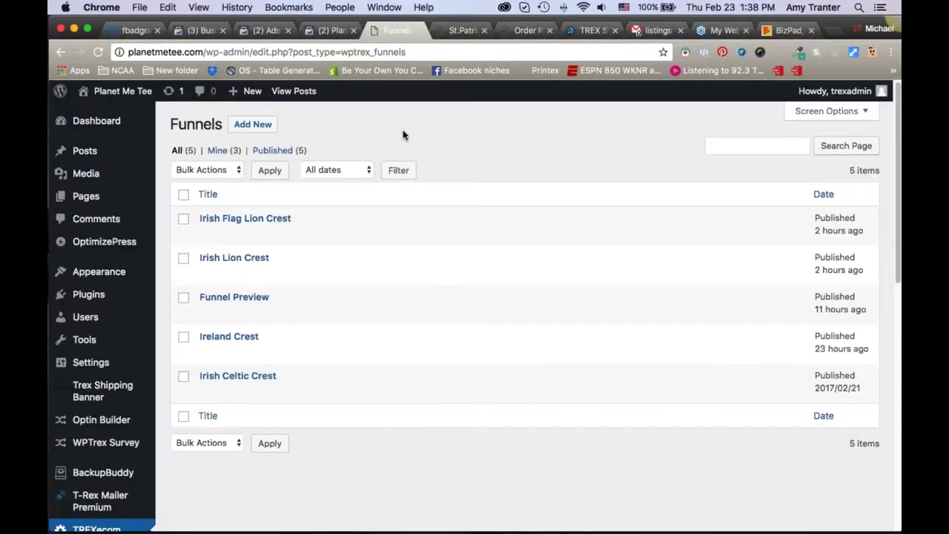
# View the Ireland Crest funnel's sales page and select its web address
pyautogui.click(449, 30)
pyautogui.click(395, 30)
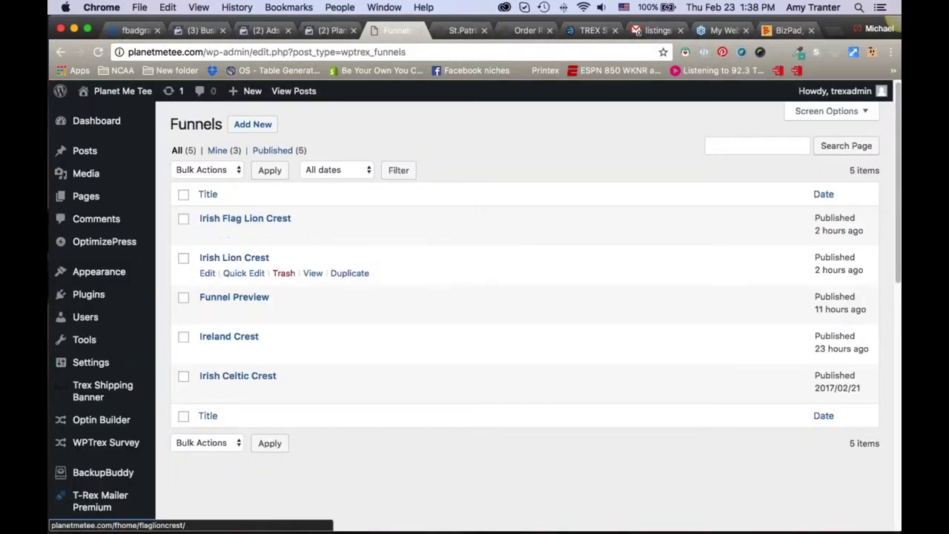
pyautogui.click(312, 352)
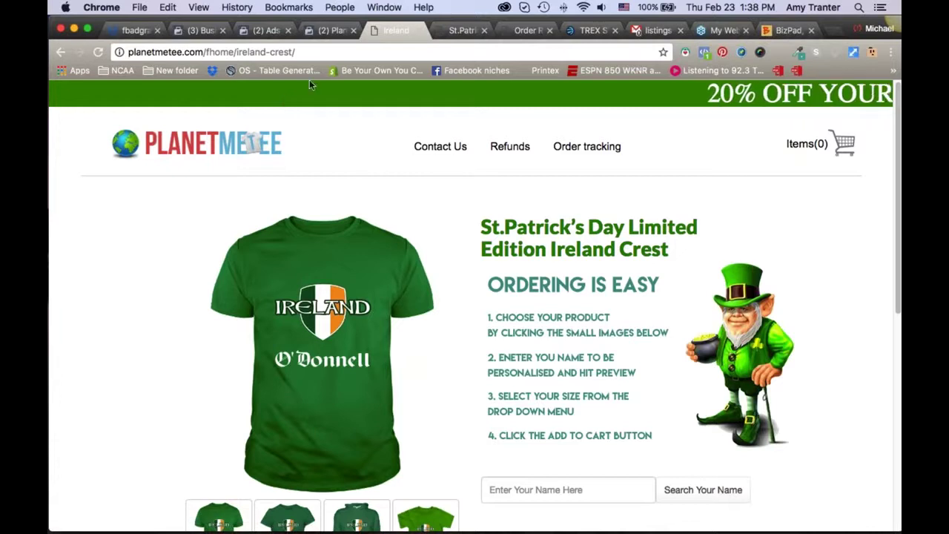
pyautogui.click(311, 52)
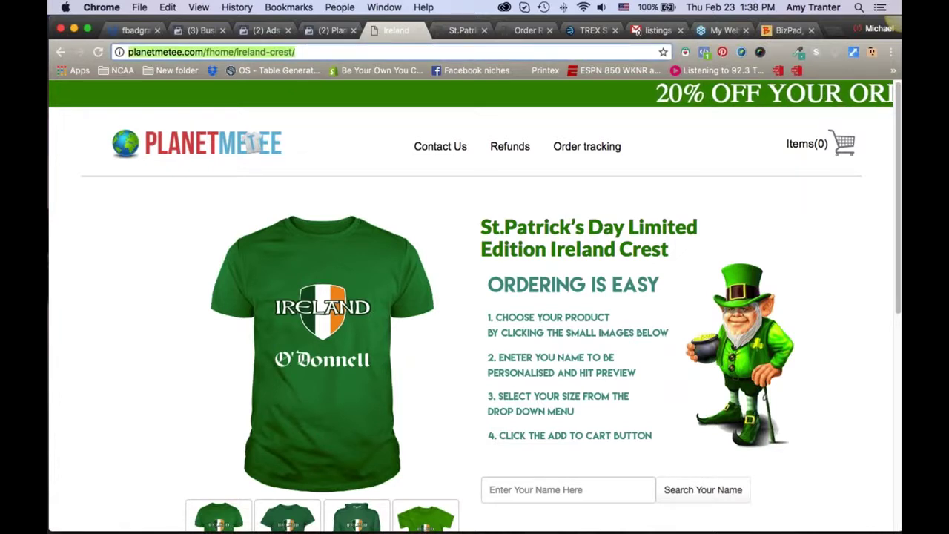
# Switch to Facebook Ads Manager, open the Audiences library and inspect the Page Engagement Irish Designs audience
pyautogui.click(329, 29)
pyautogui.click(265, 30)
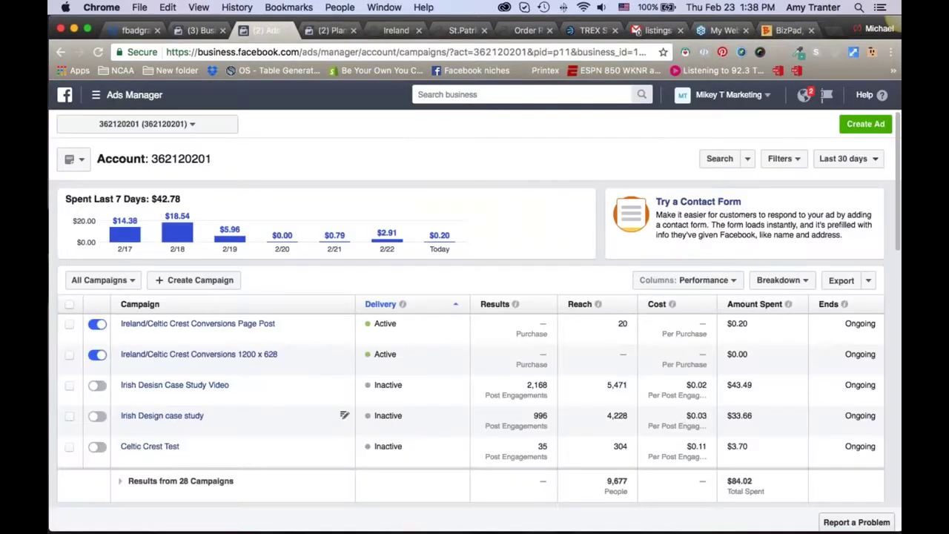
pyautogui.click(98, 96)
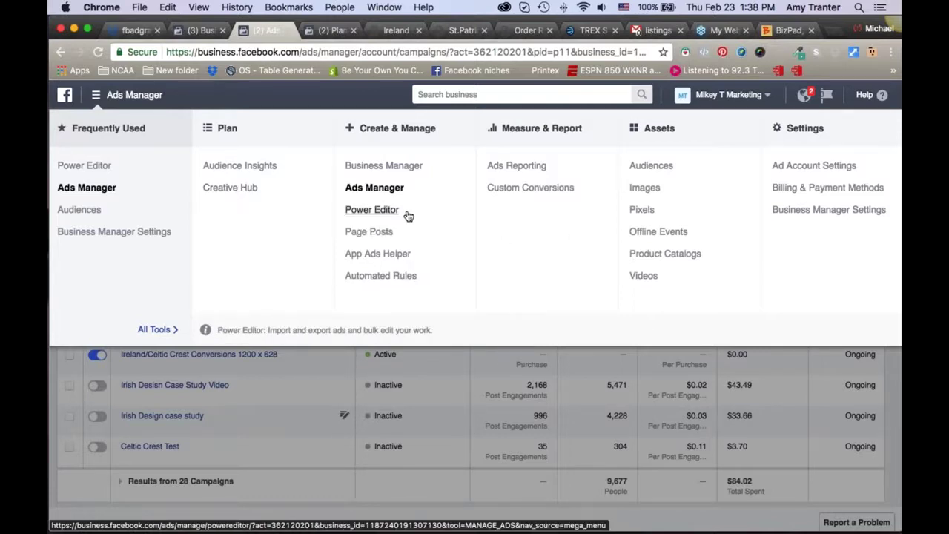
pyautogui.click(651, 165)
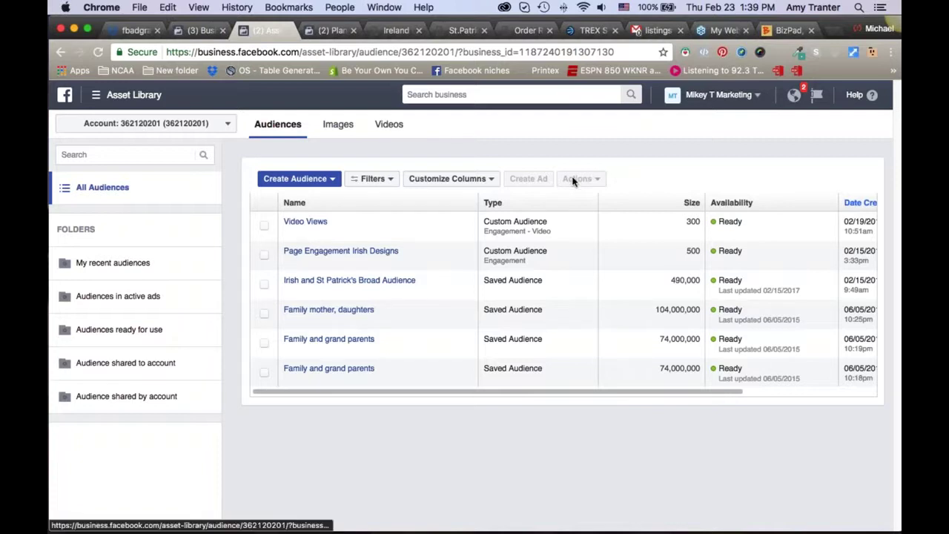
pyautogui.moveTo(305, 223)
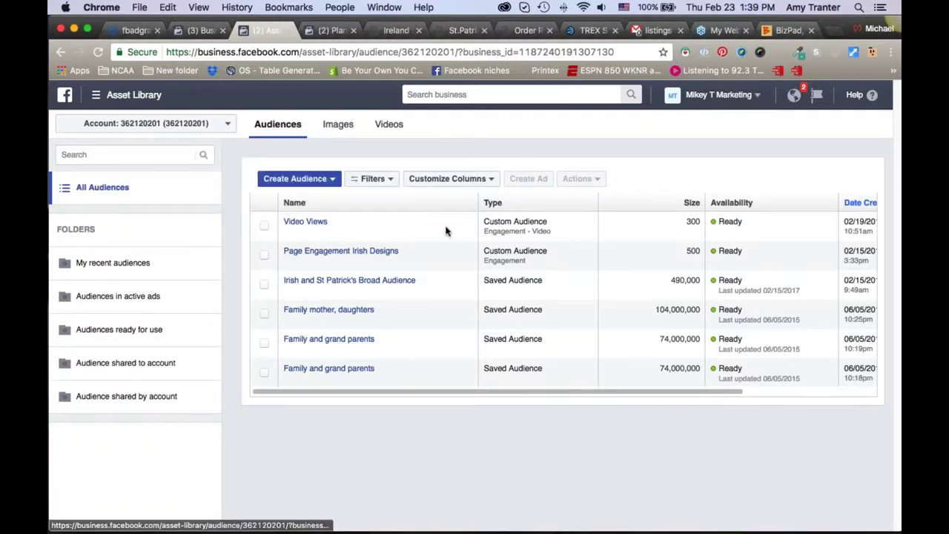
pyautogui.moveTo(339, 258)
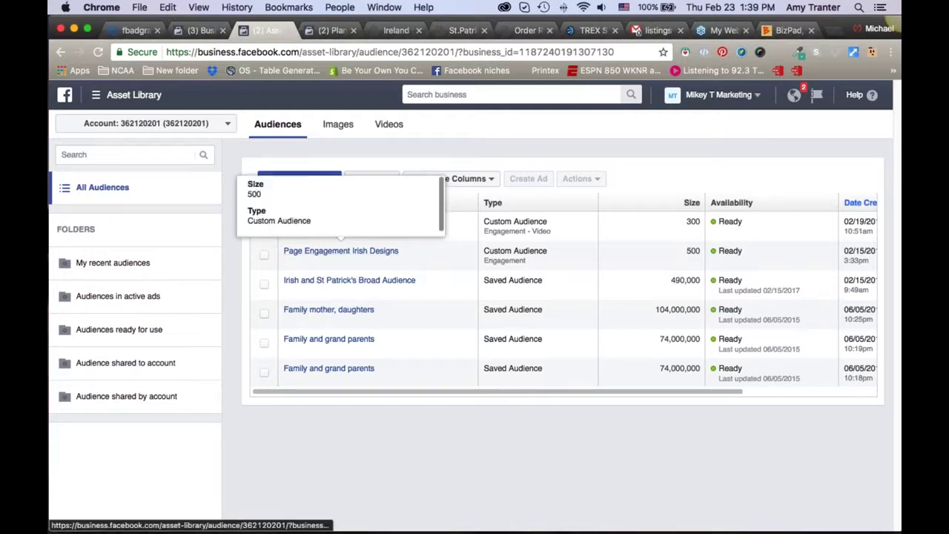
# Set up a Page engagement custom audience including people who engaged with any post or ad, and discard it without creating it
pyautogui.click(295, 178)
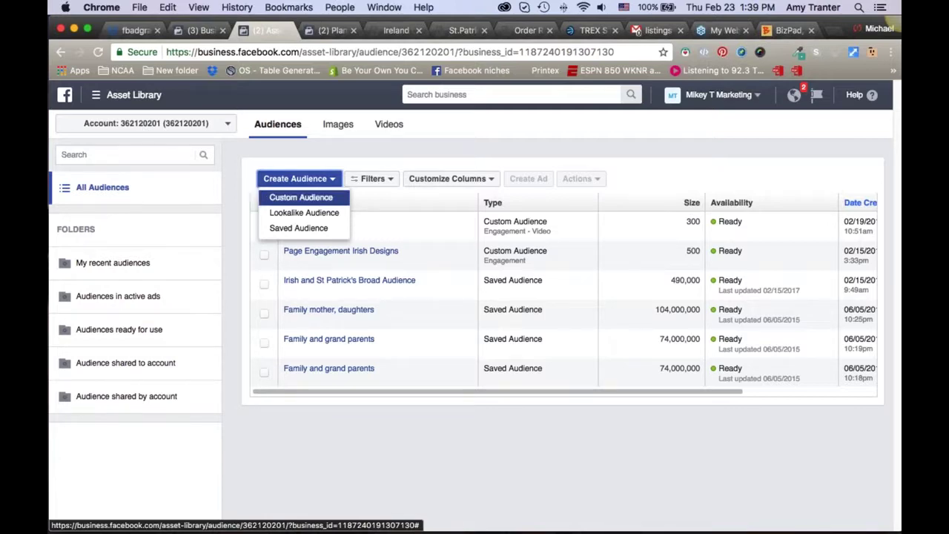
pyautogui.click(301, 198)
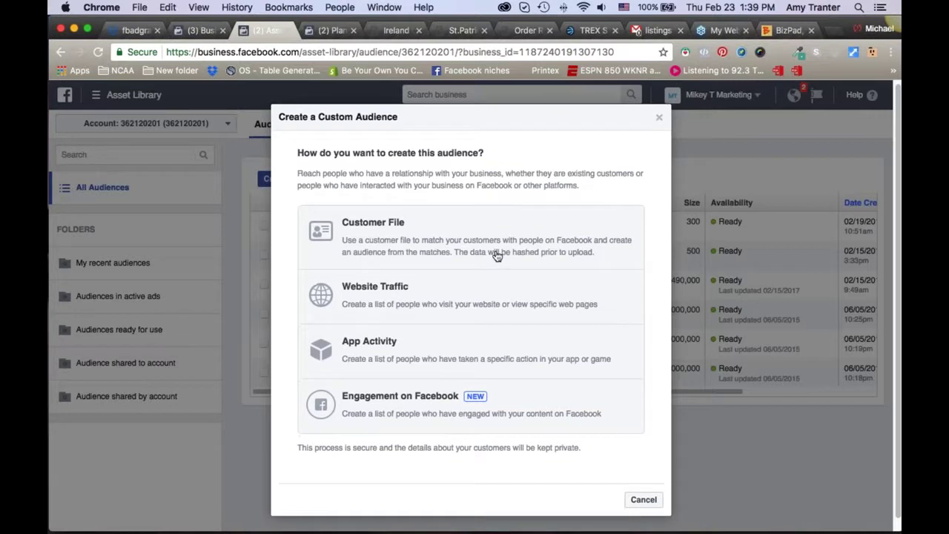
pyautogui.click(475, 390)
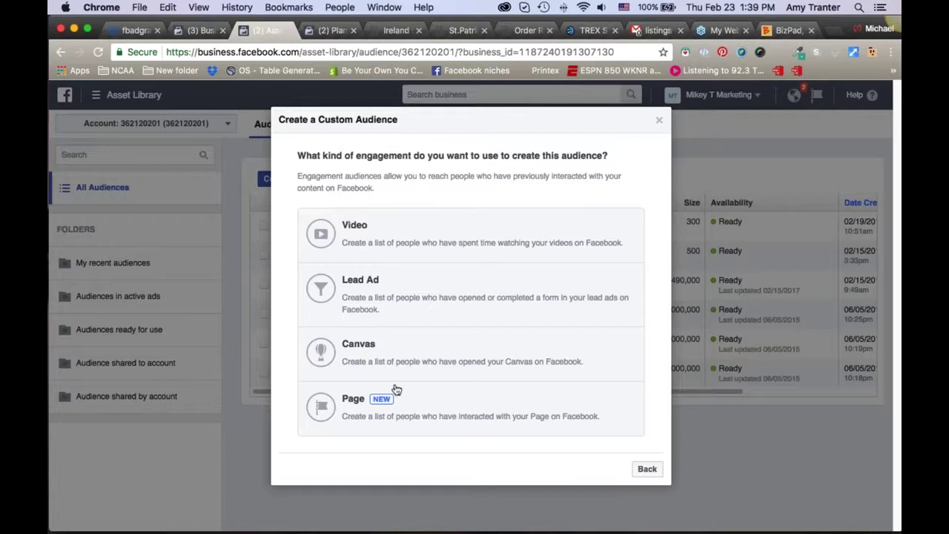
pyautogui.click(381, 404)
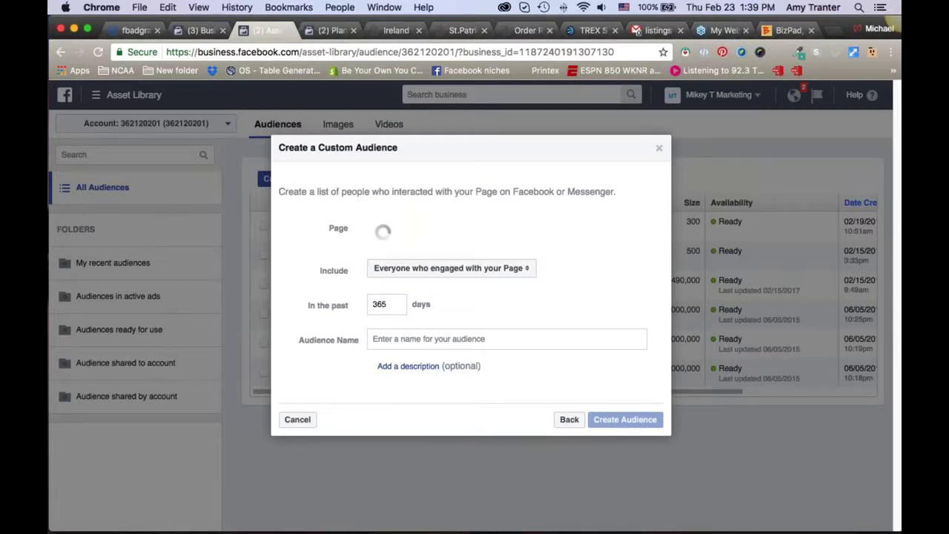
pyautogui.click(468, 260)
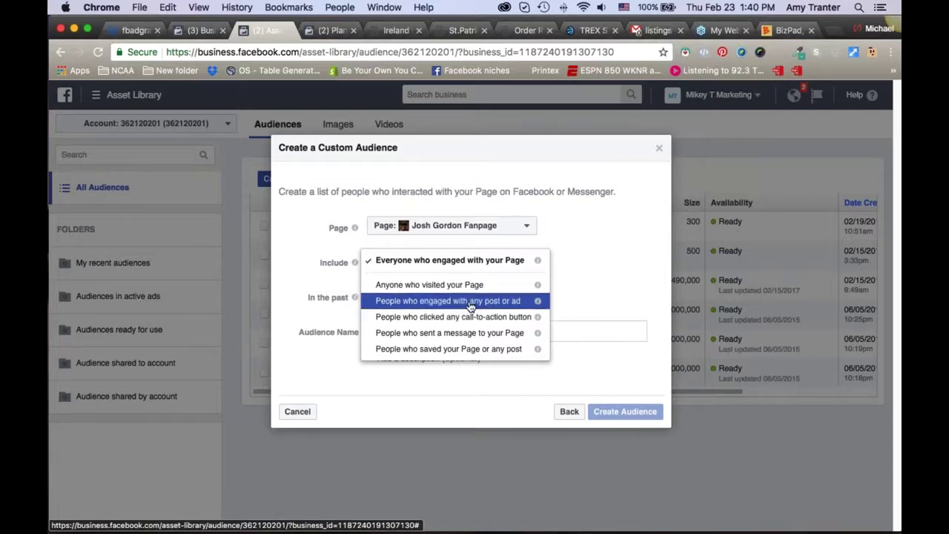
pyautogui.click(511, 305)
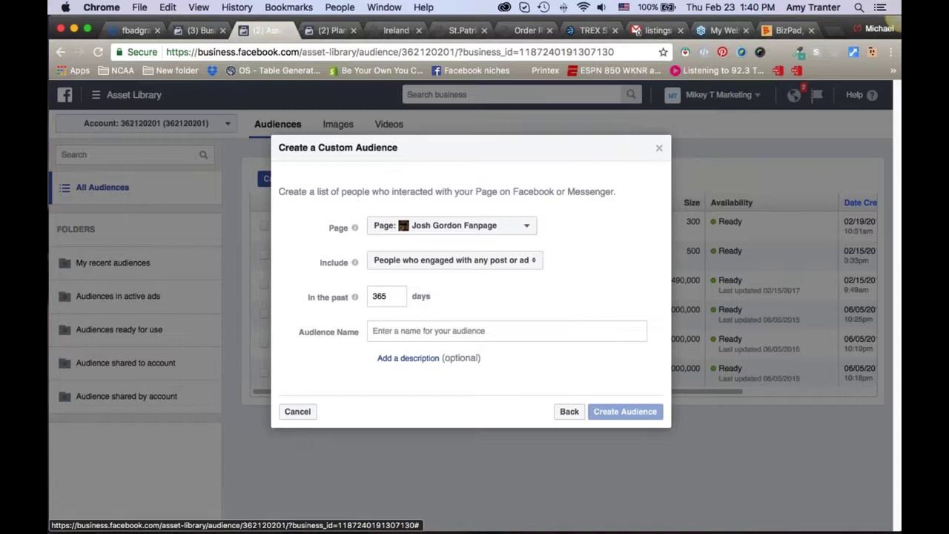
pyautogui.click(659, 150)
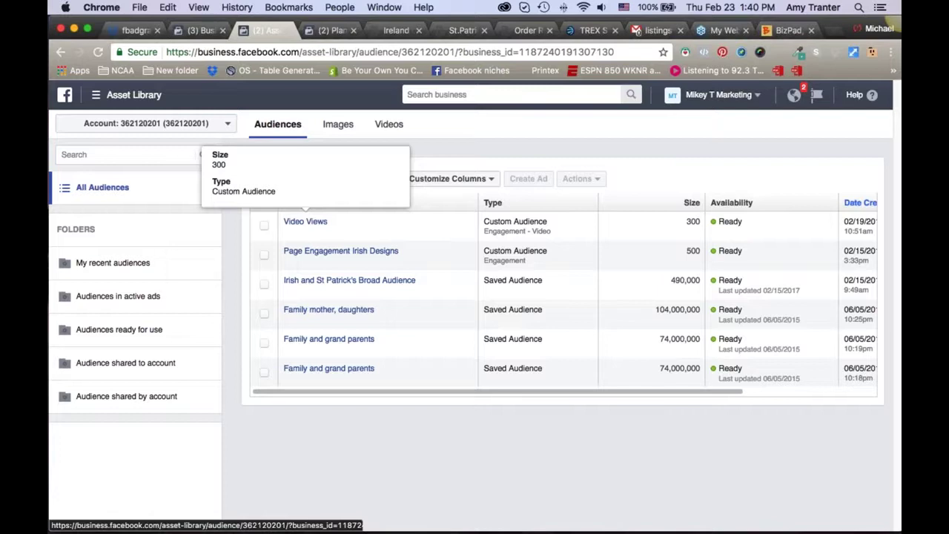
# Start a video engagement custom audience based on people who have watched 50% of the video, and open the video selection
pyautogui.click(316, 178)
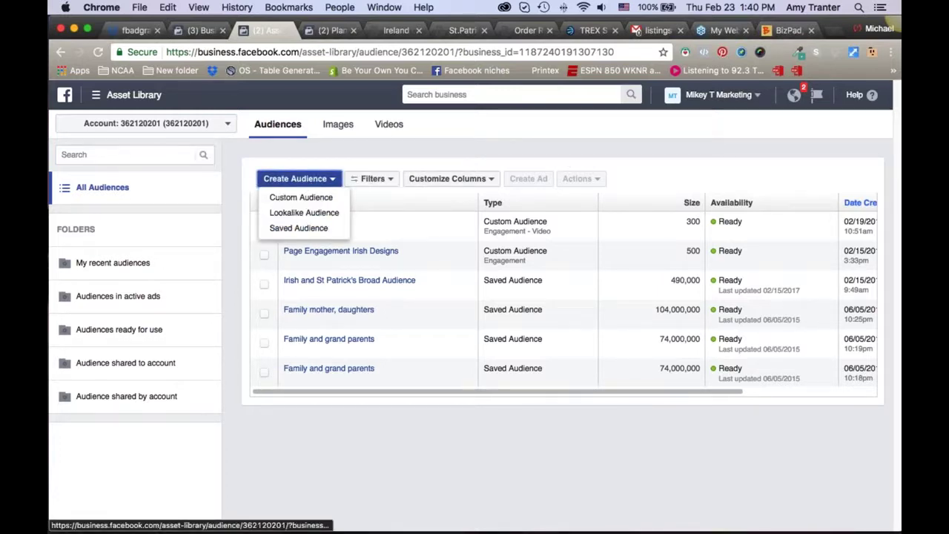
pyautogui.click(308, 197)
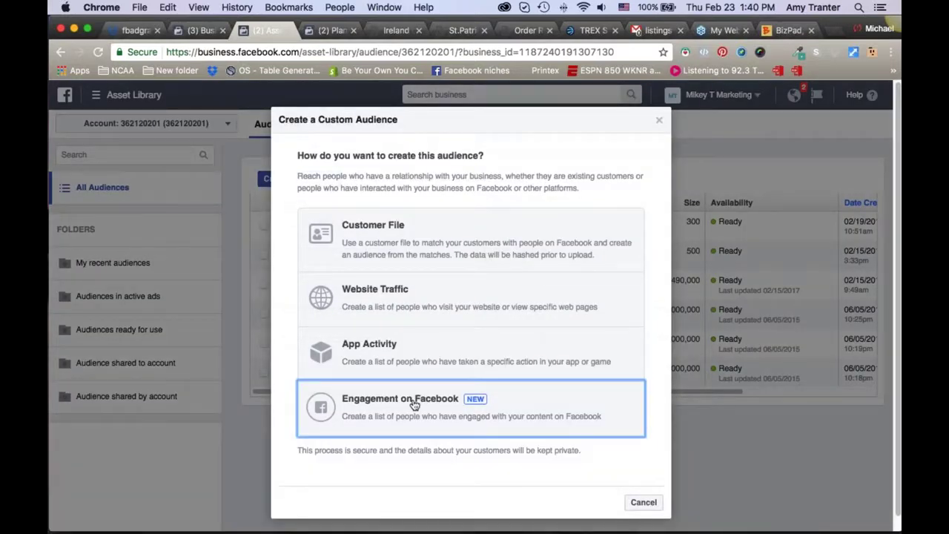
pyautogui.click(385, 401)
pyautogui.click(371, 235)
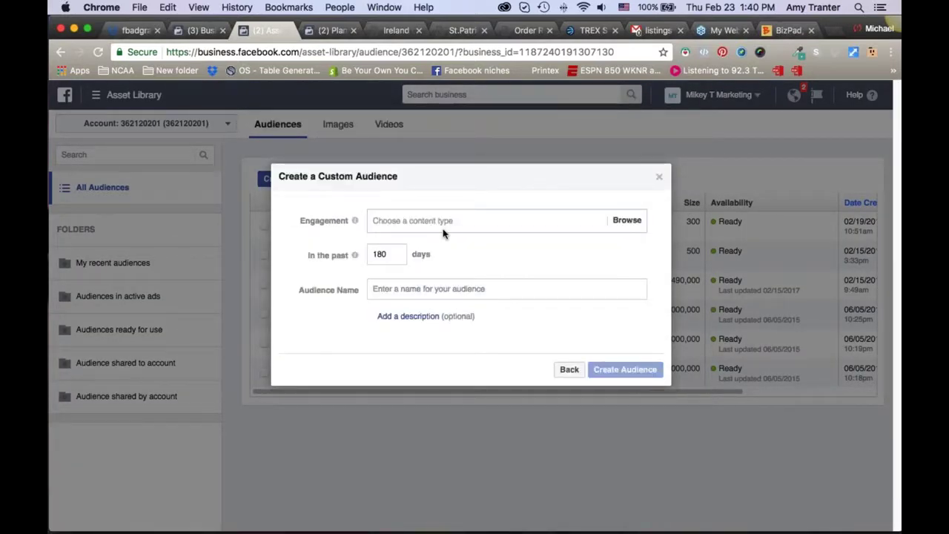
pyautogui.click(627, 221)
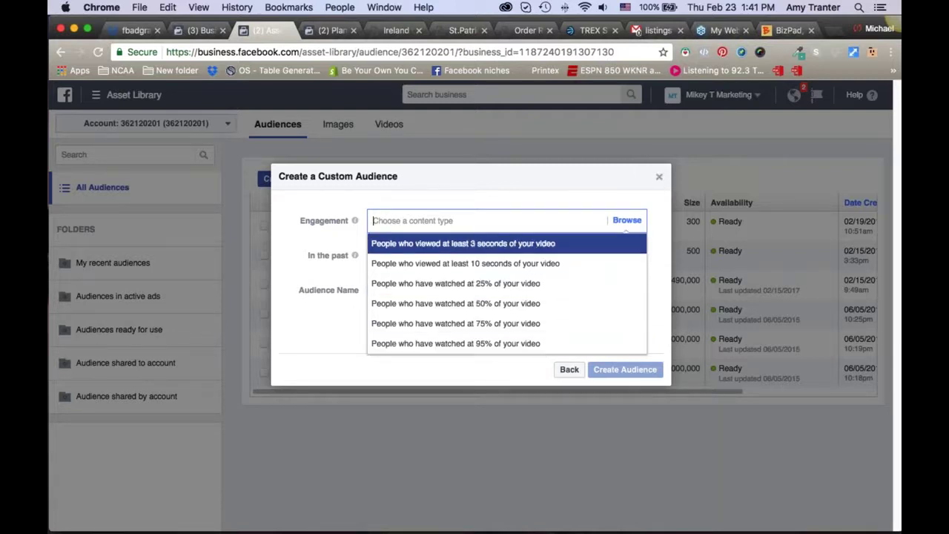
pyautogui.click(517, 303)
pyautogui.click(400, 237)
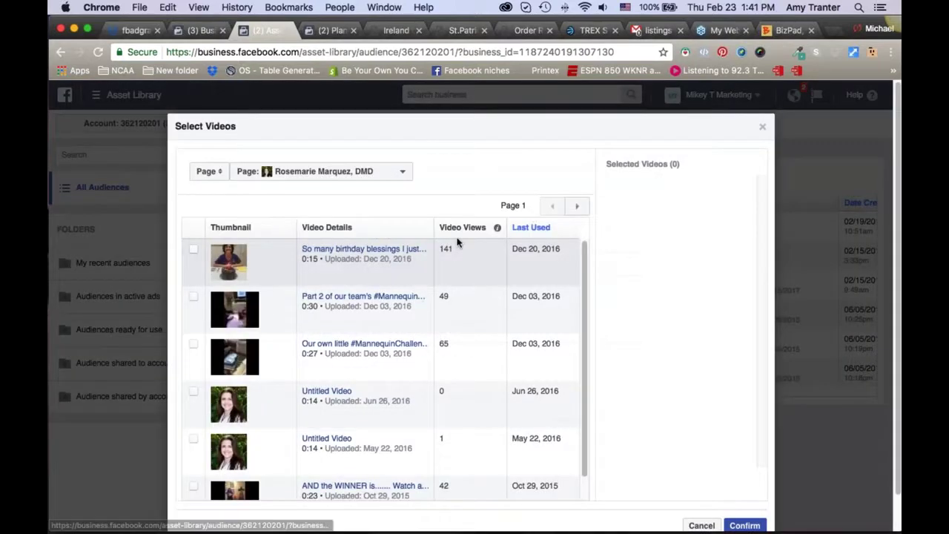
# Choose the Planetmetee page's St. Patrick's video as the audience source, and discard the audience without creating it
pyautogui.click(371, 172)
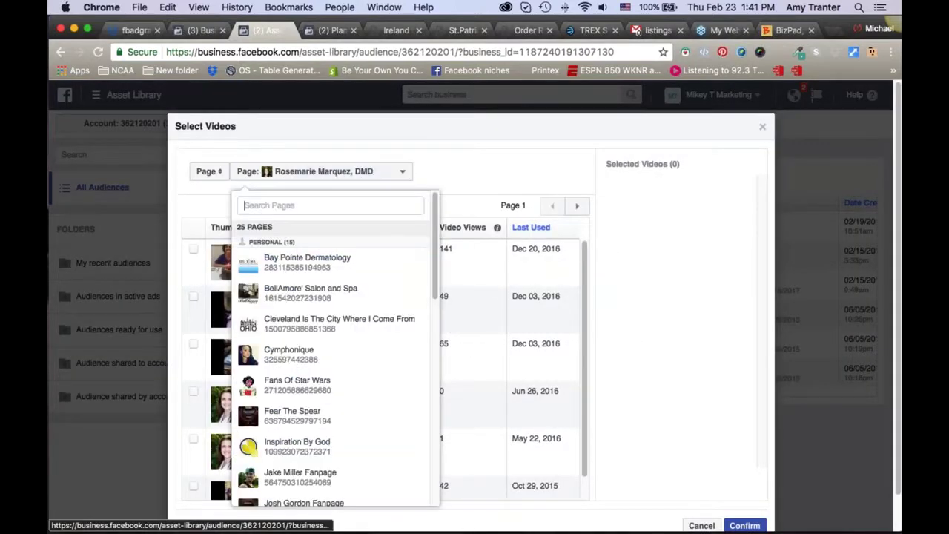
pyautogui.scroll(-10, 349, 295)
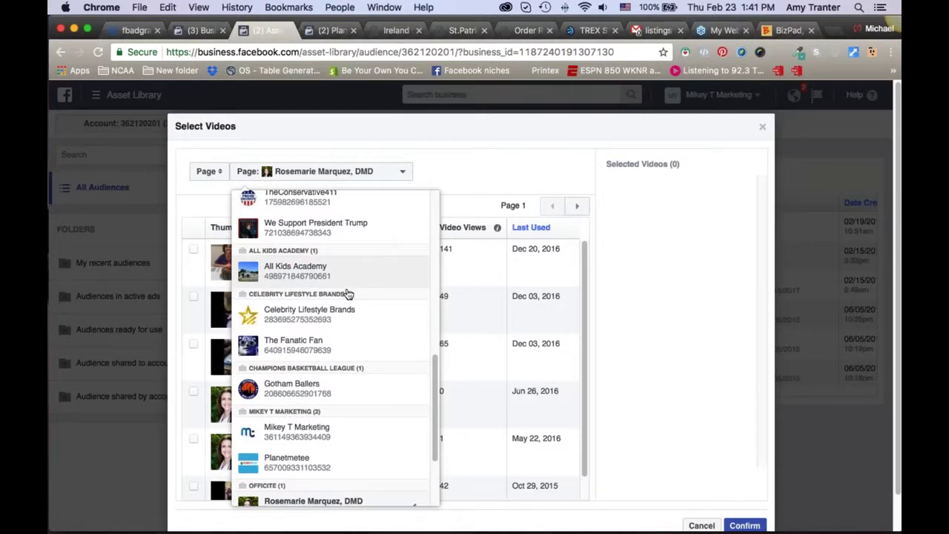
pyautogui.scroll(-3, 348, 294)
pyautogui.click(336, 337)
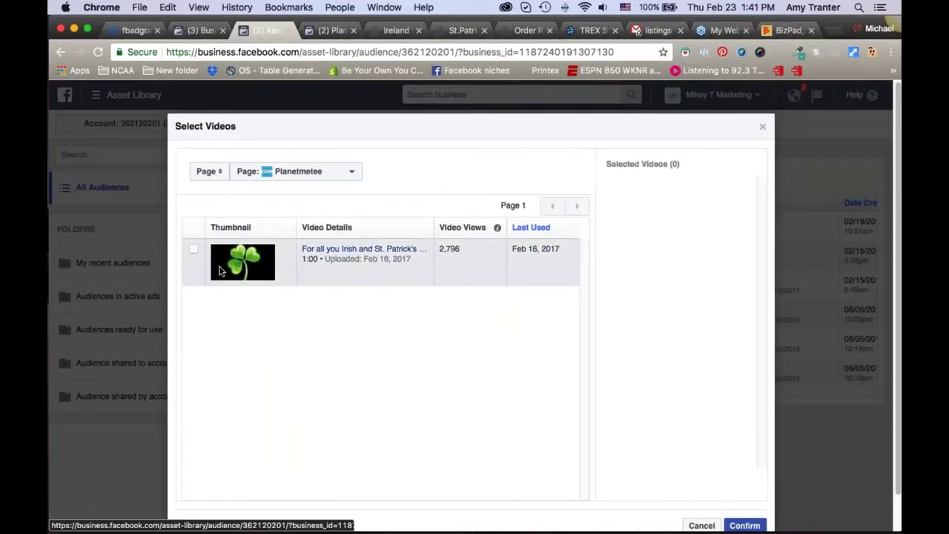
pyautogui.click(194, 254)
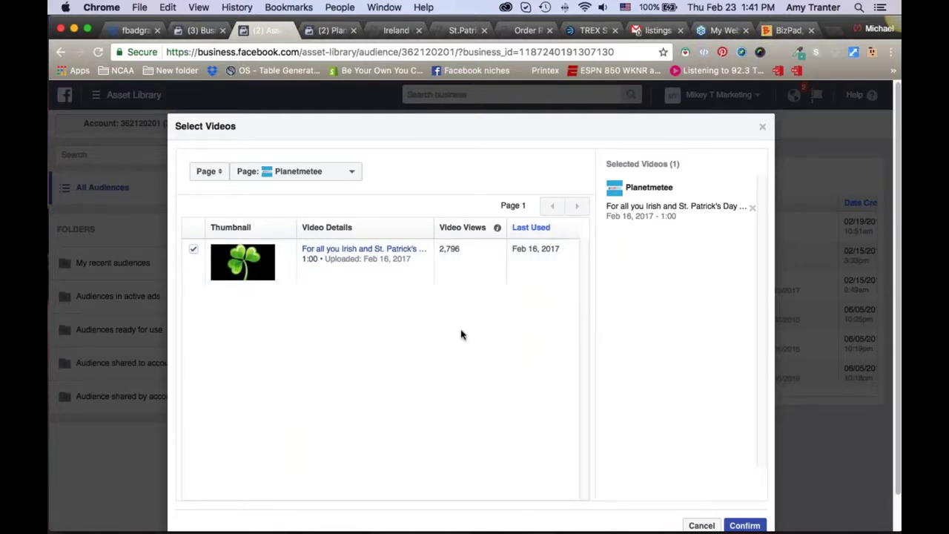
pyautogui.scroll(-1, 534, 301)
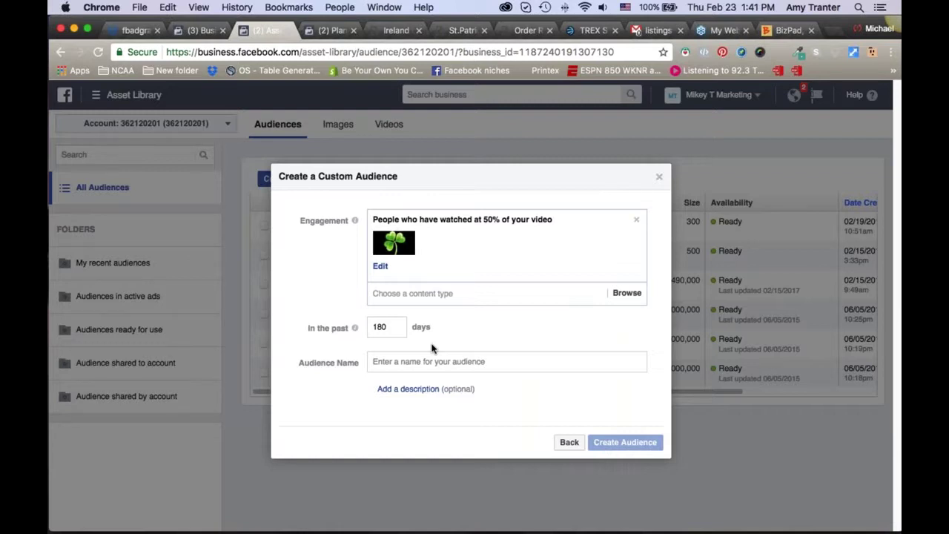
pyautogui.click(661, 179)
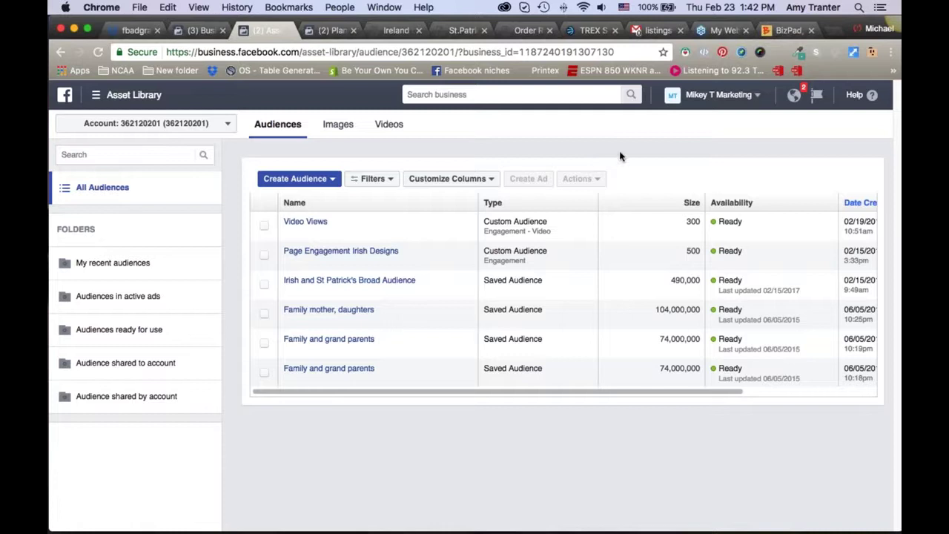
pyautogui.click(300, 181)
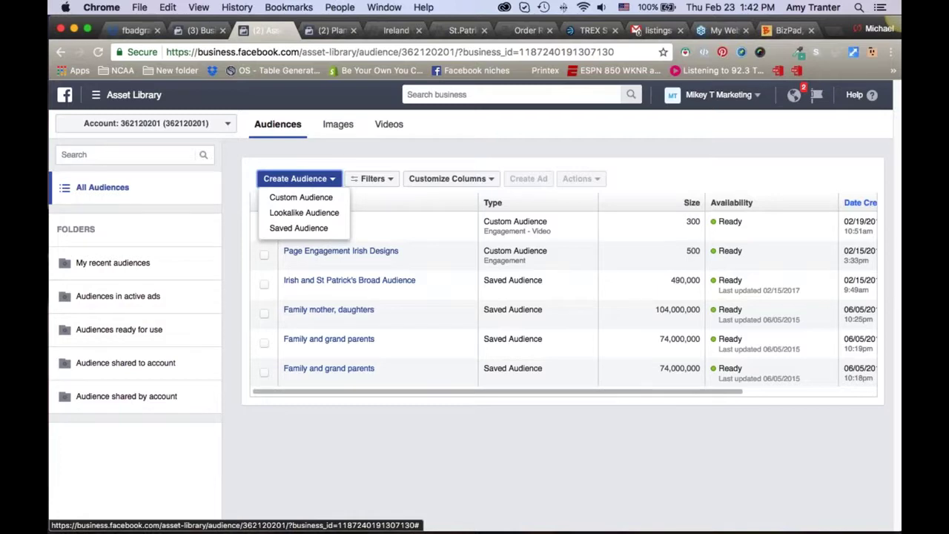
pyautogui.click(300, 197)
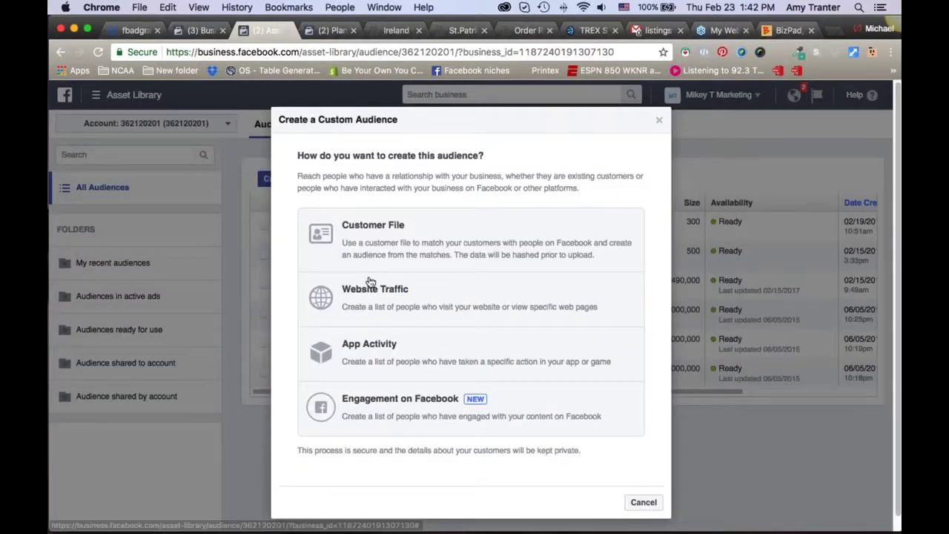
pyautogui.click(382, 290)
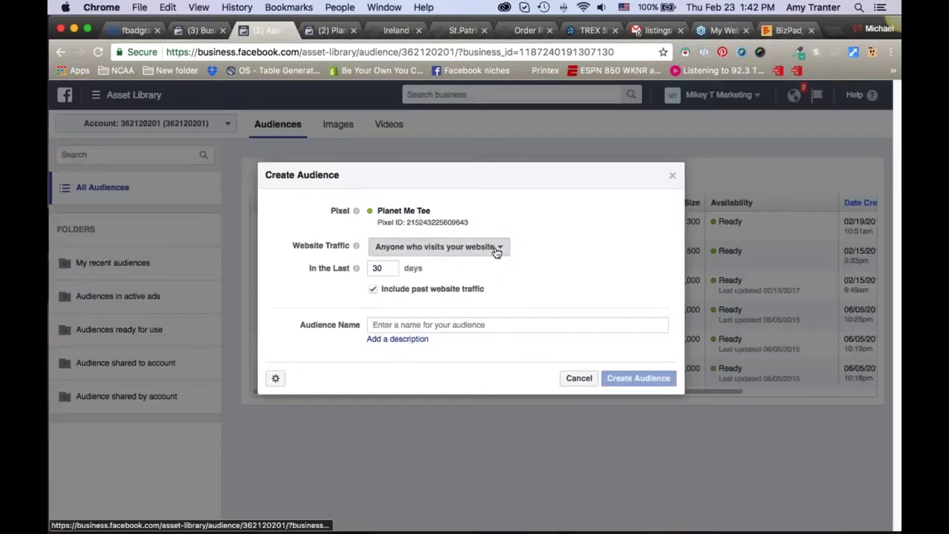
pyautogui.click(496, 251)
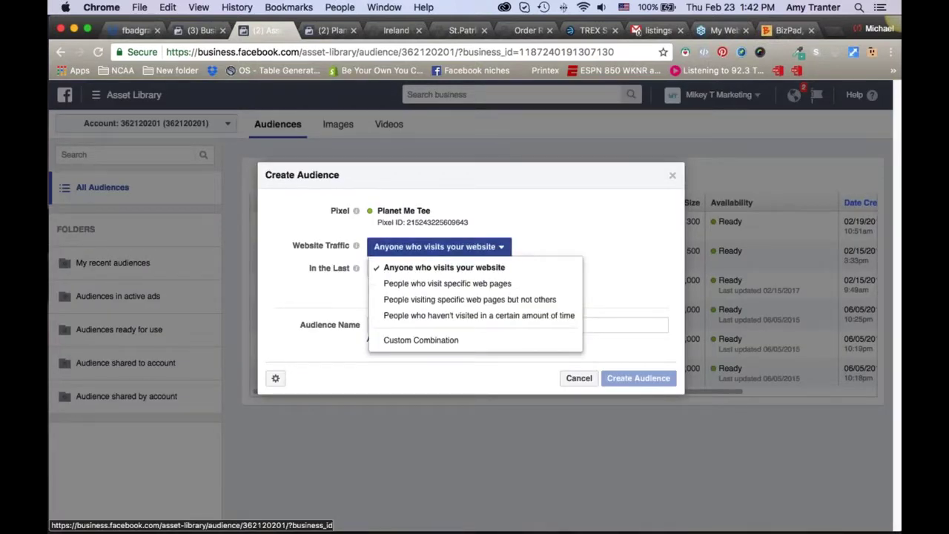
pyautogui.click(447, 283)
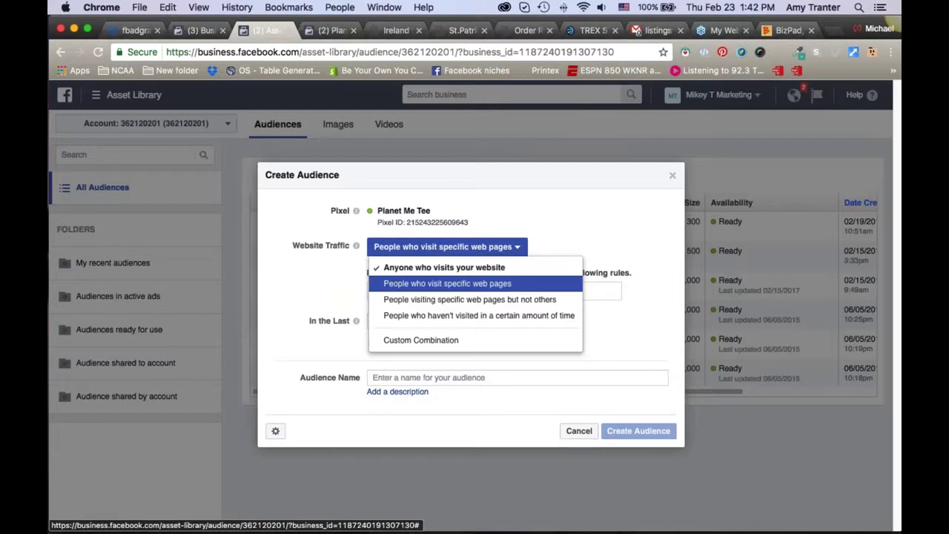
pyautogui.click(485, 292)
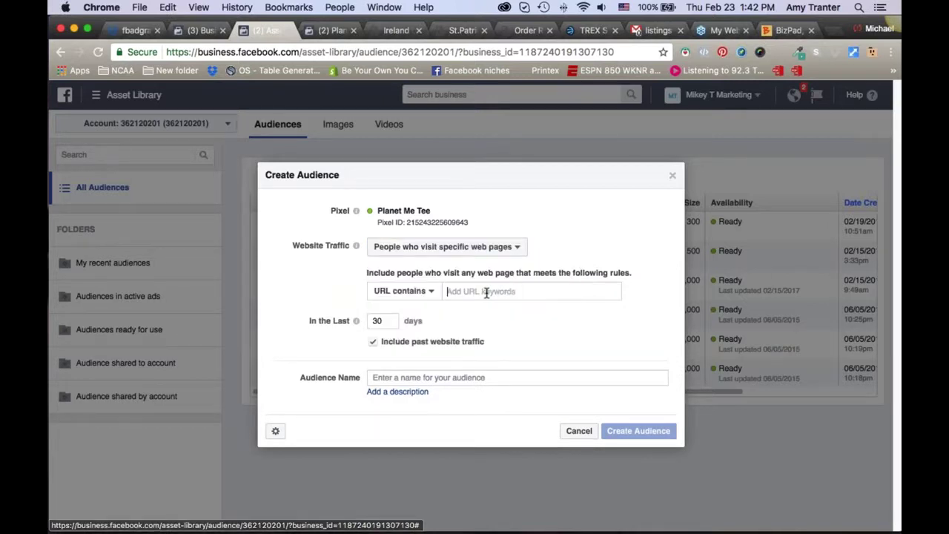
pyautogui.press('super+v')
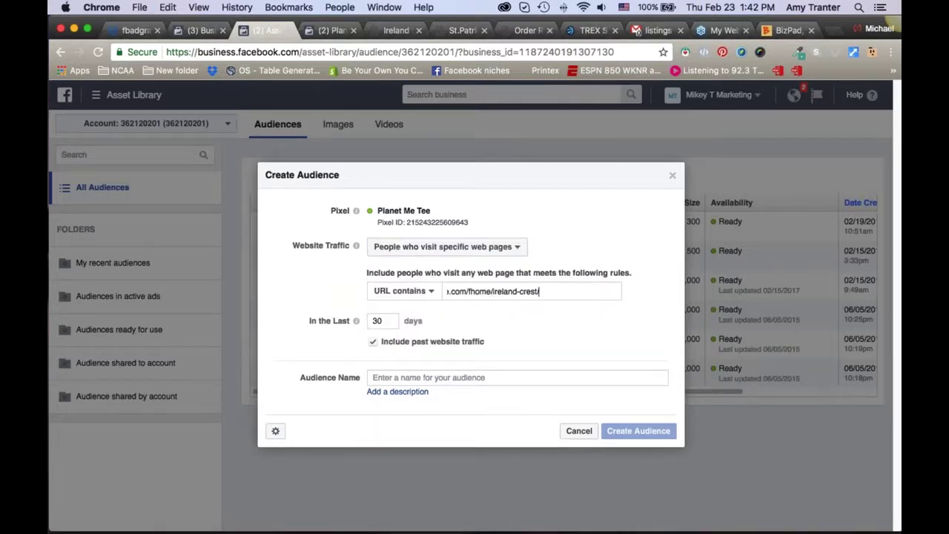
pyautogui.press('Tab')
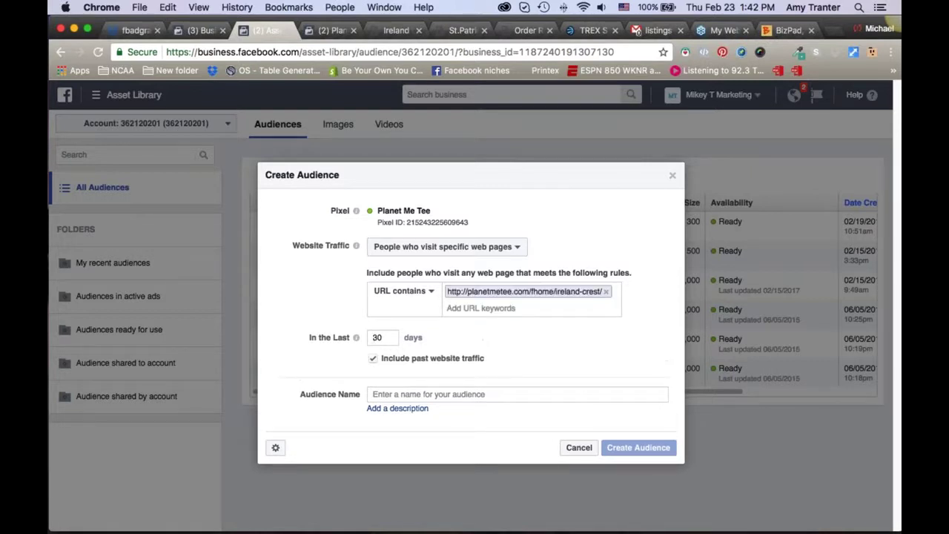
# Set the audience period to 180 days, name it Irish Test Retarget, and create the audience
pyautogui.press('Delete')
pyautogui.press('Delete')
pyautogui.write('180')
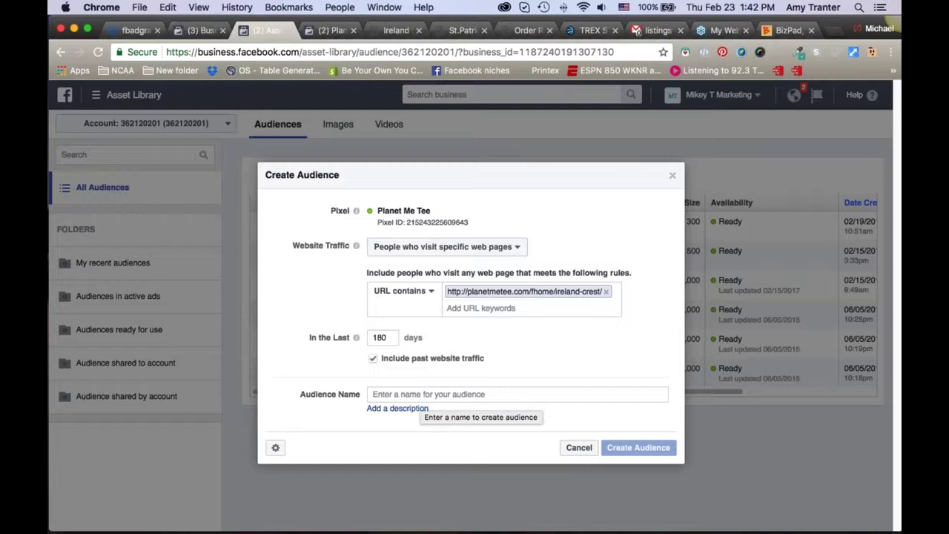
pyautogui.click(422, 397)
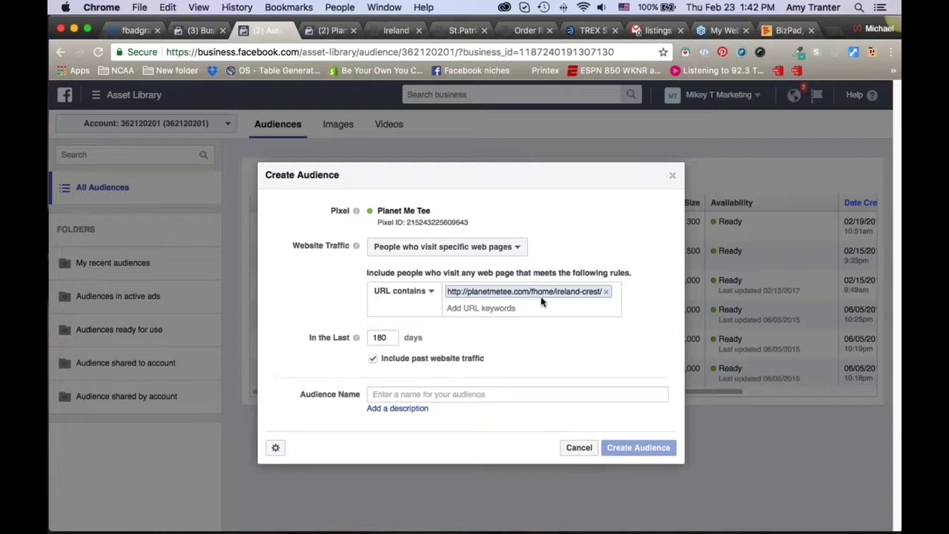
pyautogui.write('Irish Test')
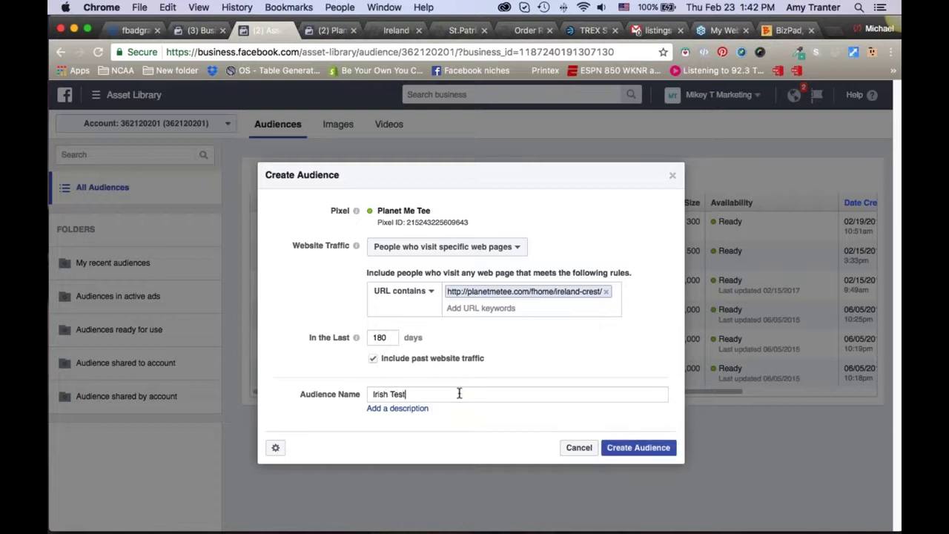
pyautogui.write(' Retarget')
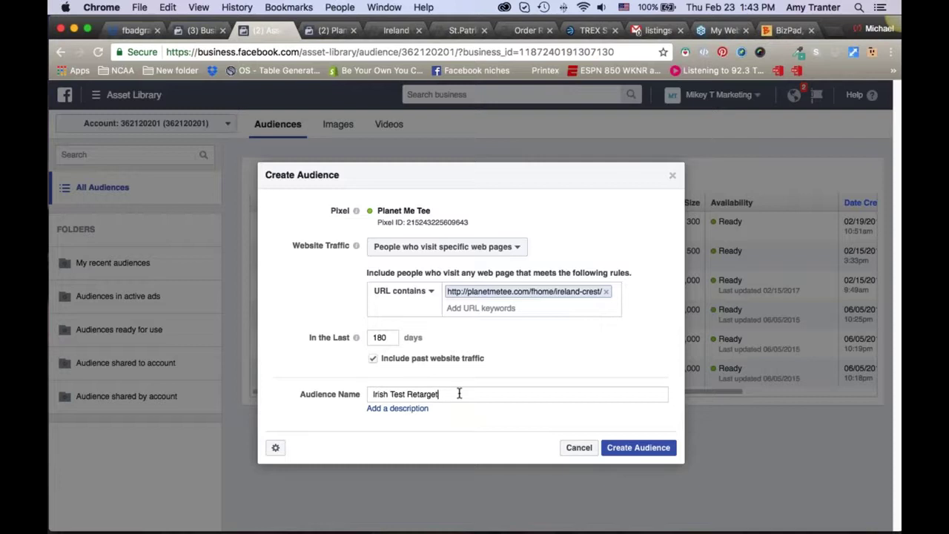
pyautogui.click(638, 450)
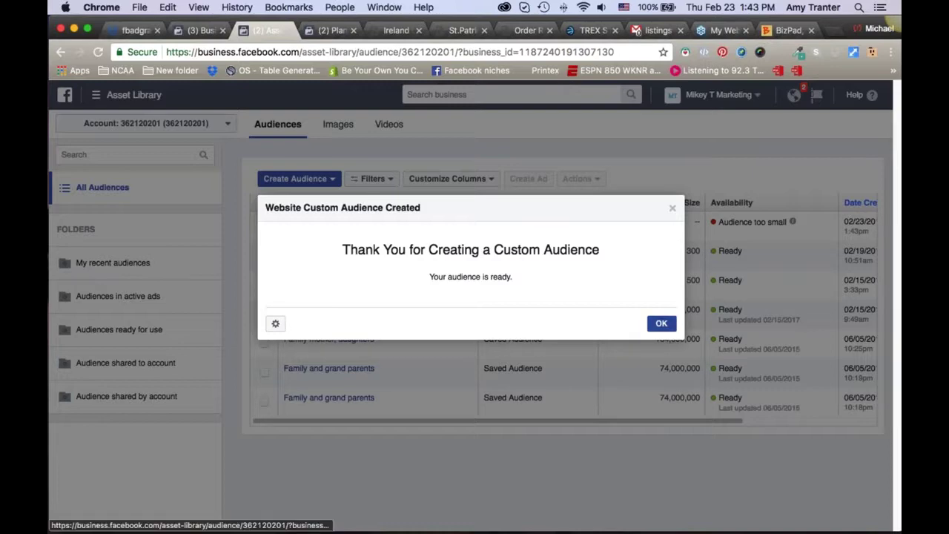
pyautogui.click(661, 324)
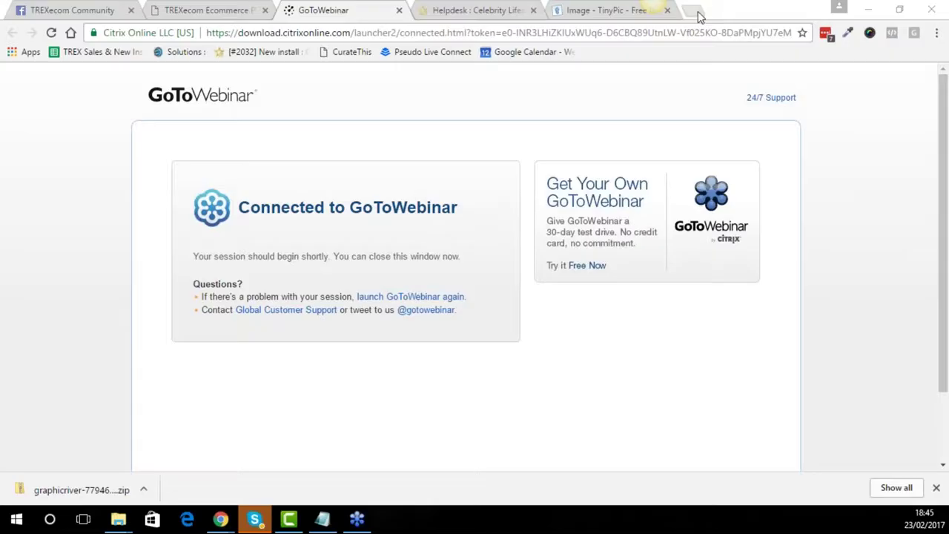
# Open trexbasic.online/wp-admin in a new browser tab and log in to WordPress with the prefilled credentials
pyautogui.click(698, 11)
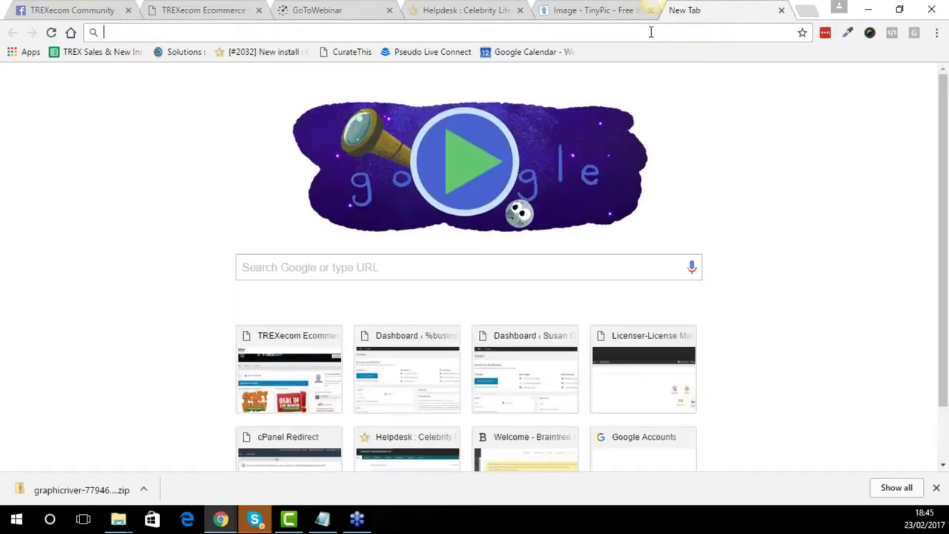
pyautogui.write('trexbasu')
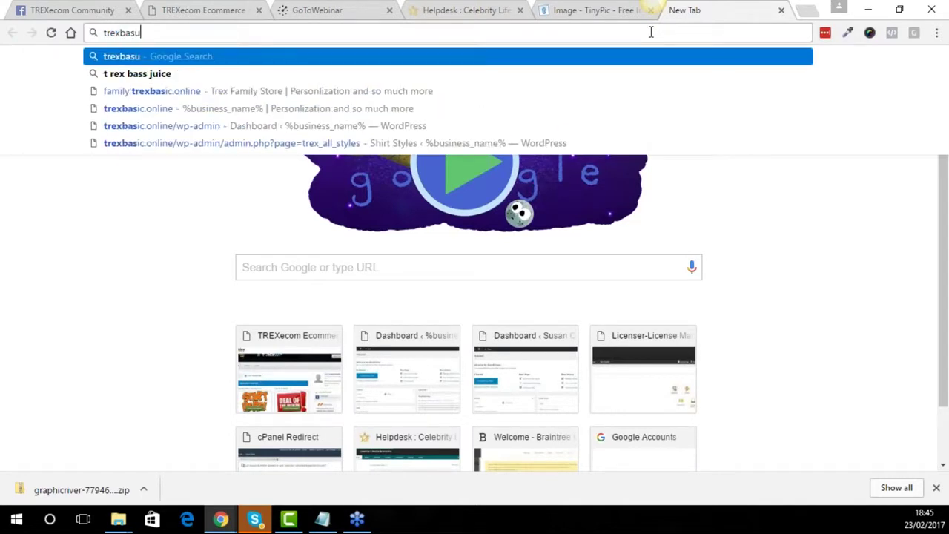
pyautogui.write('ic')
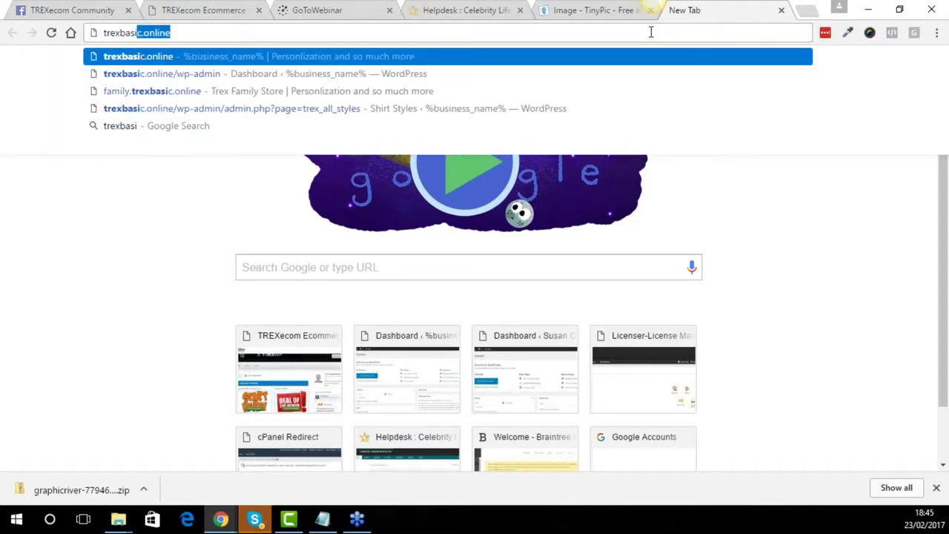
pyautogui.press('Down')
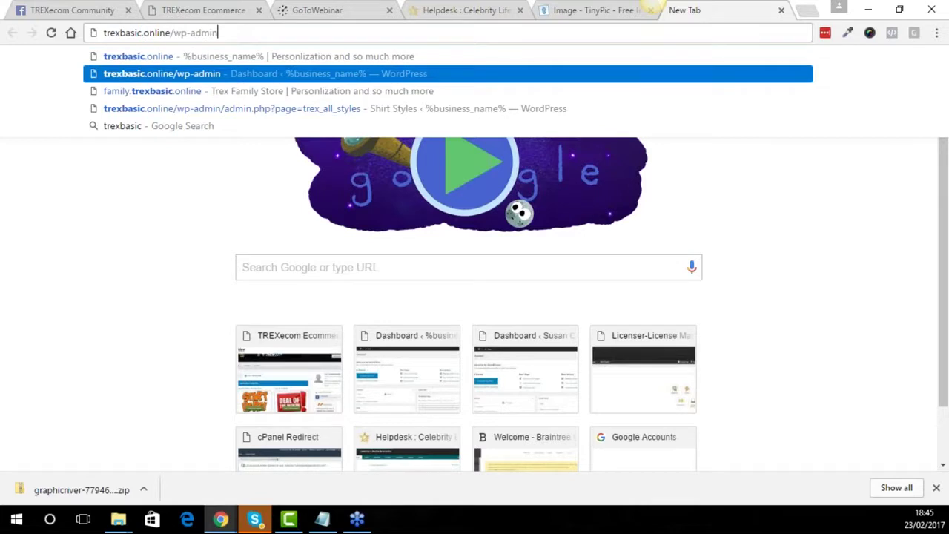
pyautogui.press('Return')
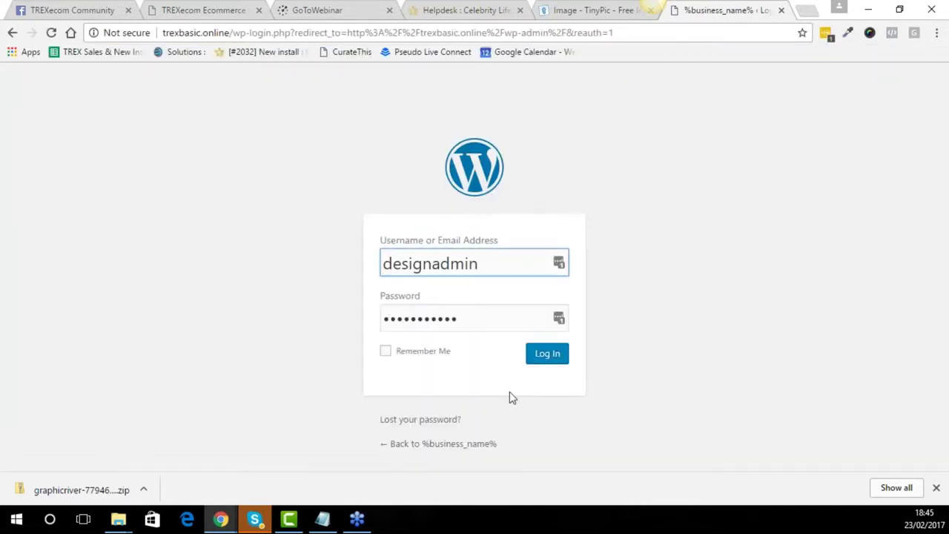
pyautogui.click(552, 359)
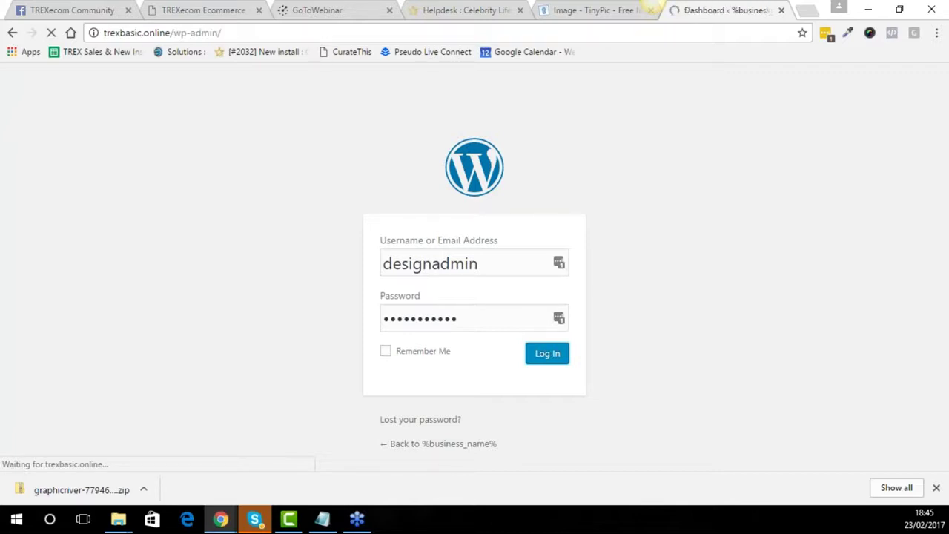
# Open the TREXecom campaigns list and view the Irish Non Personal campaign's sales page in a separate tab
pyautogui.scroll(-3, 525, 275)
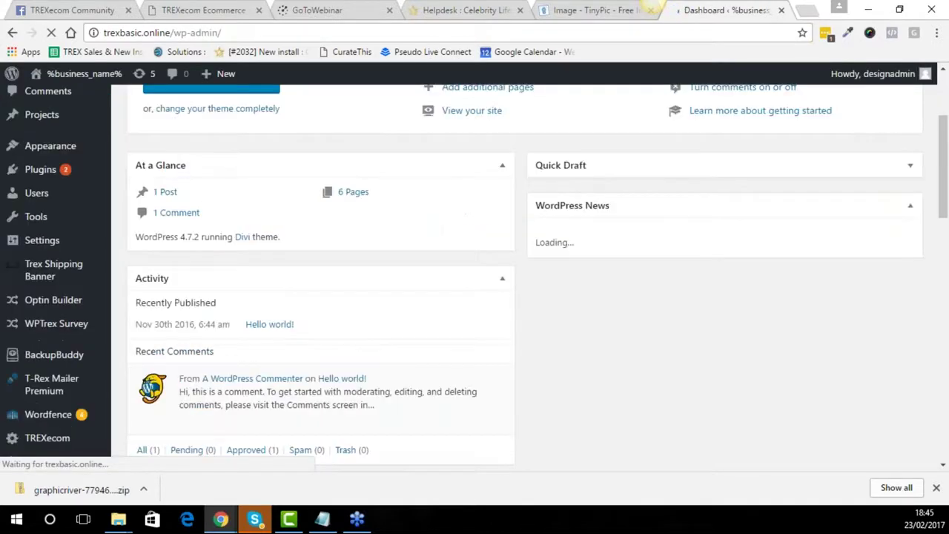
pyautogui.scroll(-1, 45, 380)
pyautogui.moveTo(44, 380)
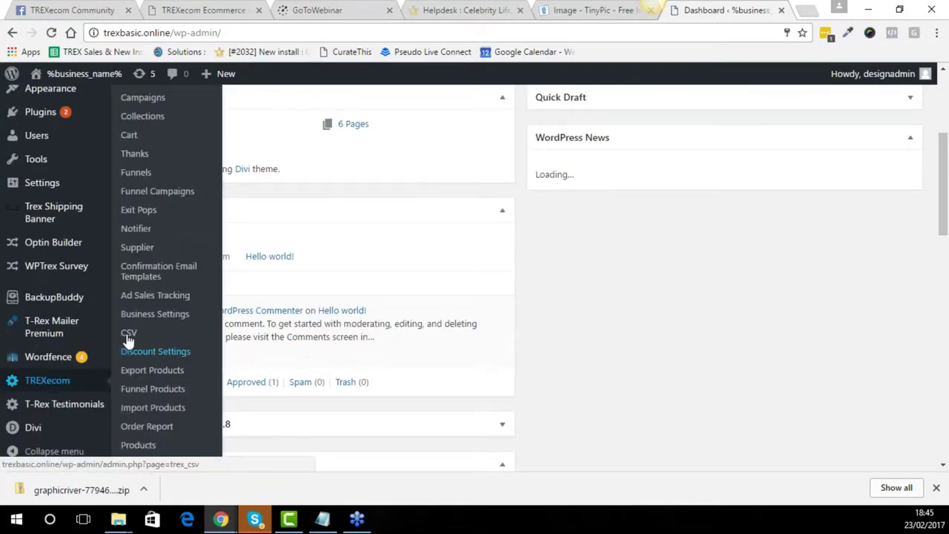
pyautogui.click(149, 104)
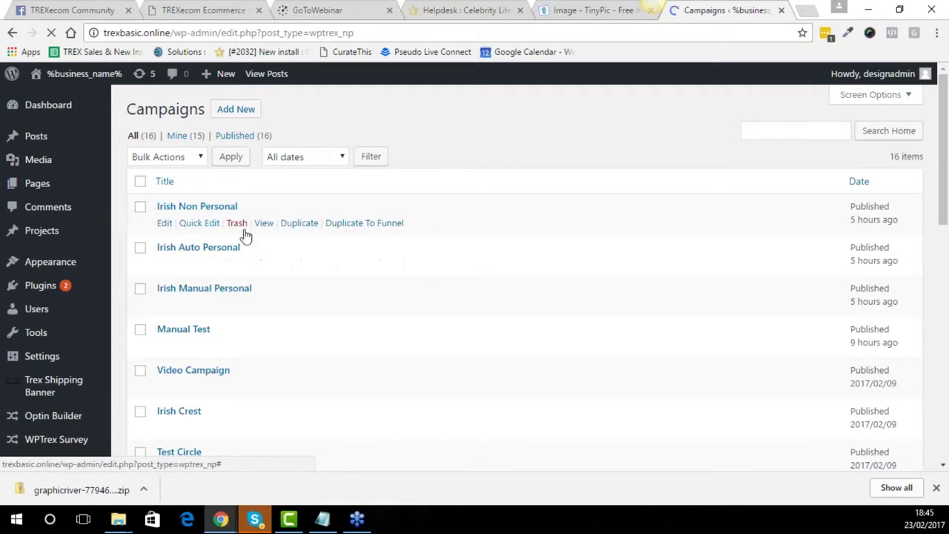
pyautogui.rightClick(263, 223)
pyautogui.click(312, 233)
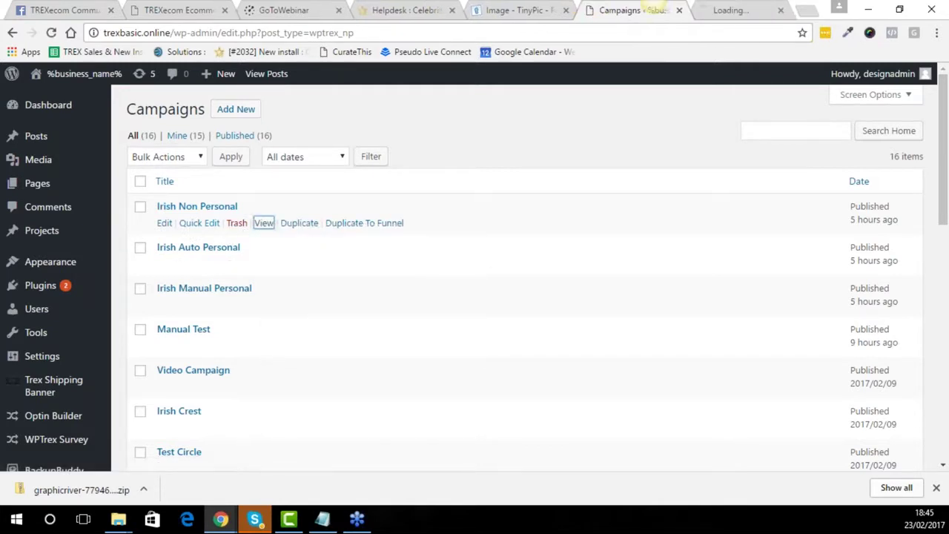
pyautogui.click(730, 10)
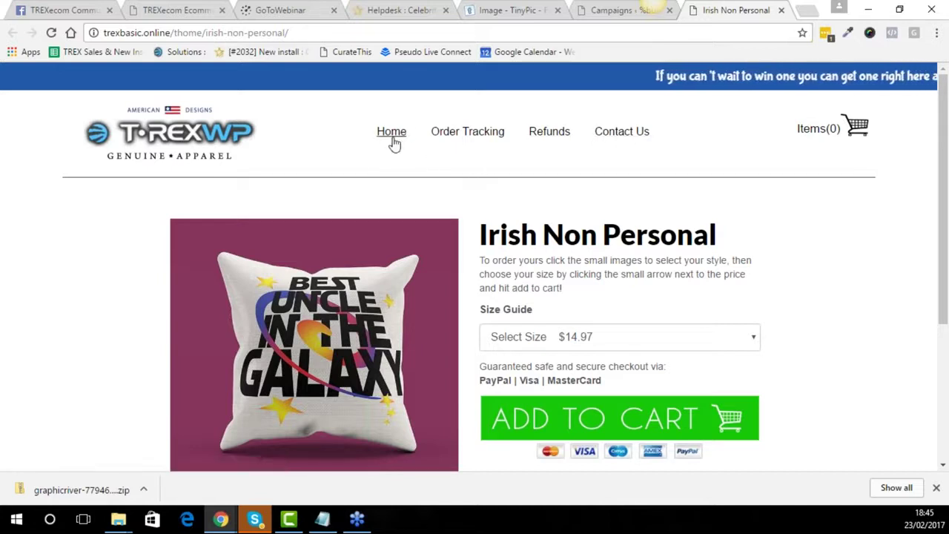
# Open the Irish Non Personal campaign for editing and expand its External URL settings
pyautogui.click(615, 10)
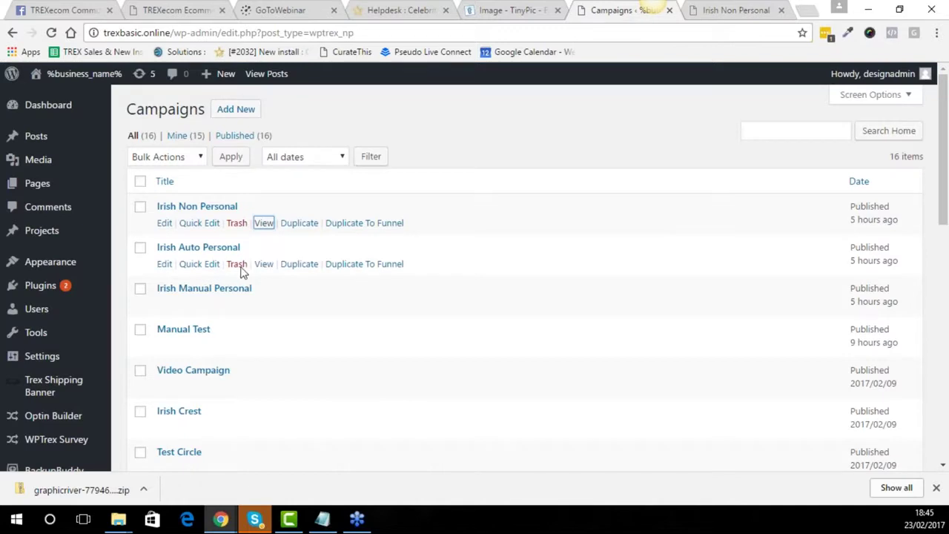
pyautogui.click(164, 223)
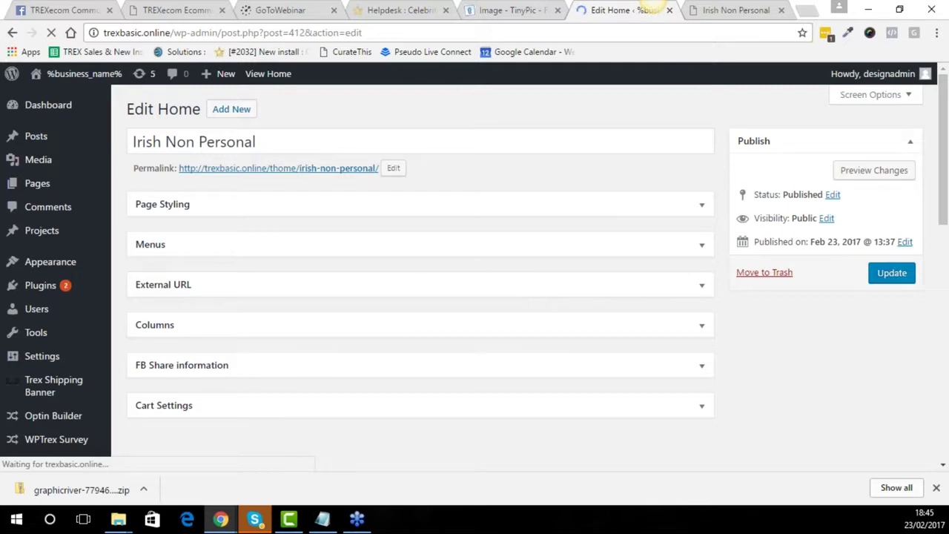
pyautogui.click(702, 287)
pyautogui.scroll(-2, 479, 333)
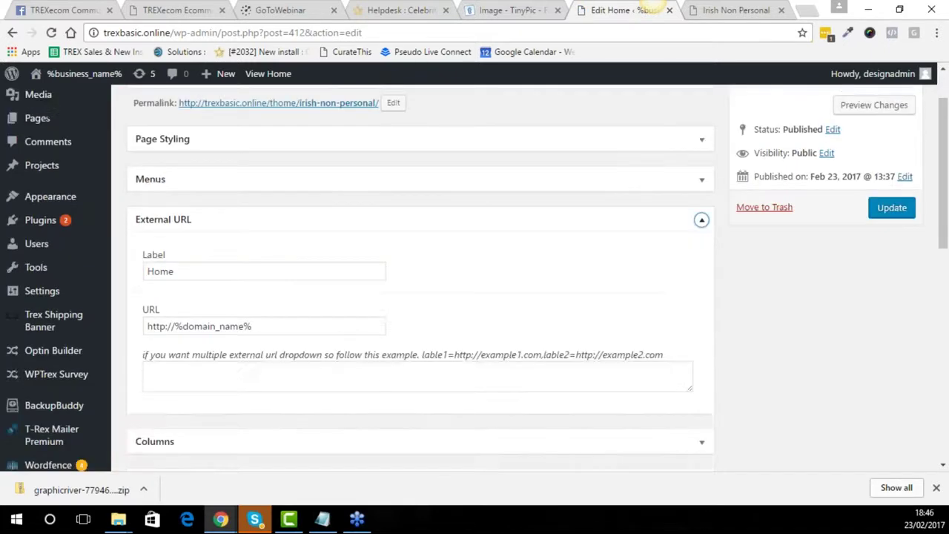
pyautogui.click(146, 343)
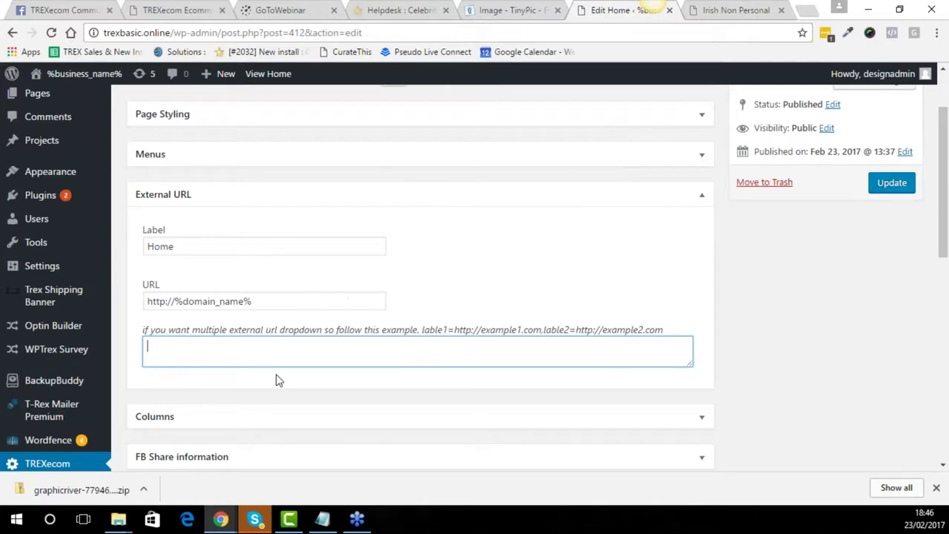
# Clear the Home label from the campaign's External URL settings and update the campaign
pyautogui.click(181, 245)
pyautogui.moveTo(180, 245); pyautogui.dragTo(146, 246)
pyautogui.press('BackSpace')
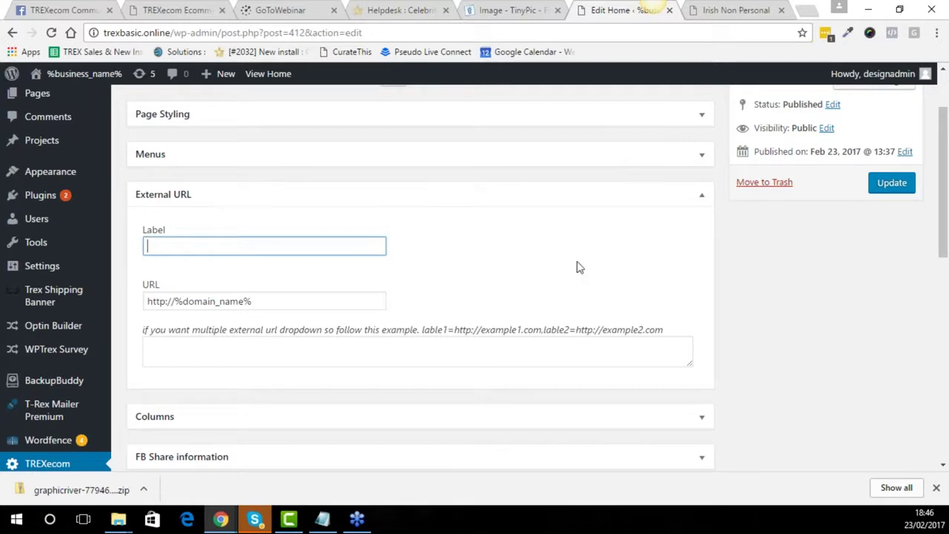
pyautogui.click(887, 183)
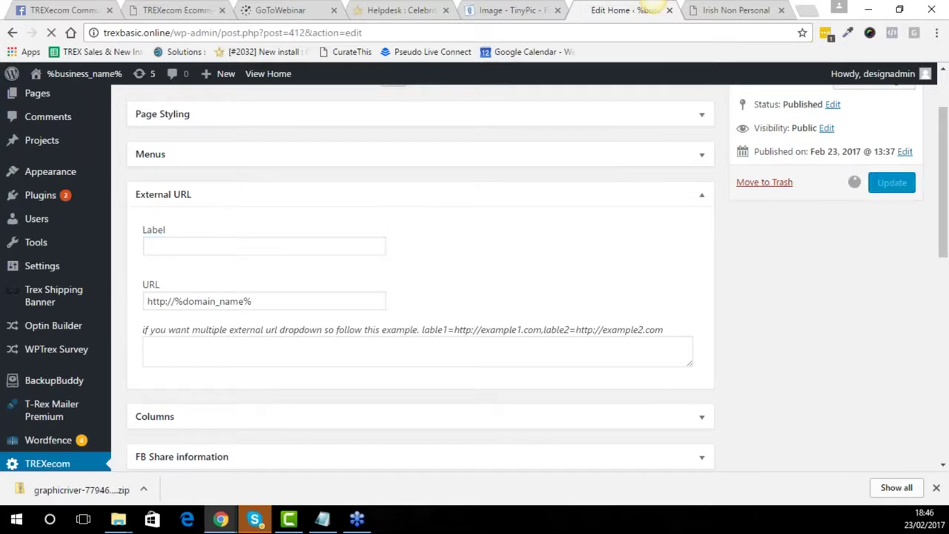
# Reload the Irish Non Personal sales page and check its header navigation links and product section
pyautogui.click(728, 20)
pyautogui.click(51, 33)
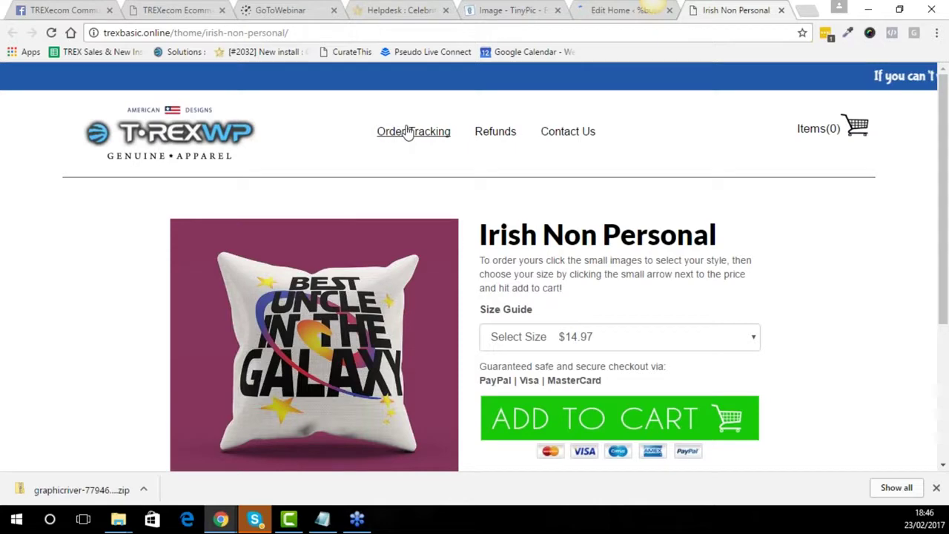
pyautogui.scroll(-3, 557, 199)
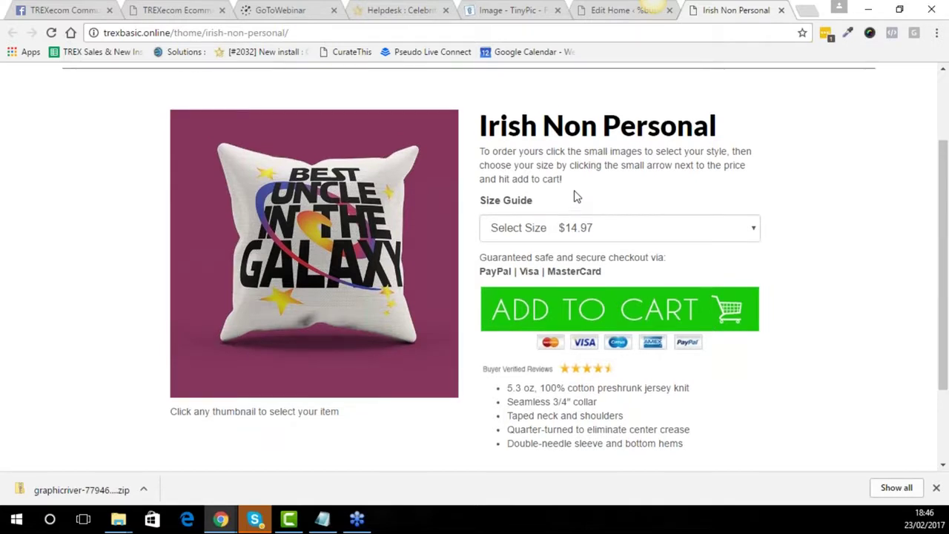
pyautogui.scroll(2, 575, 195)
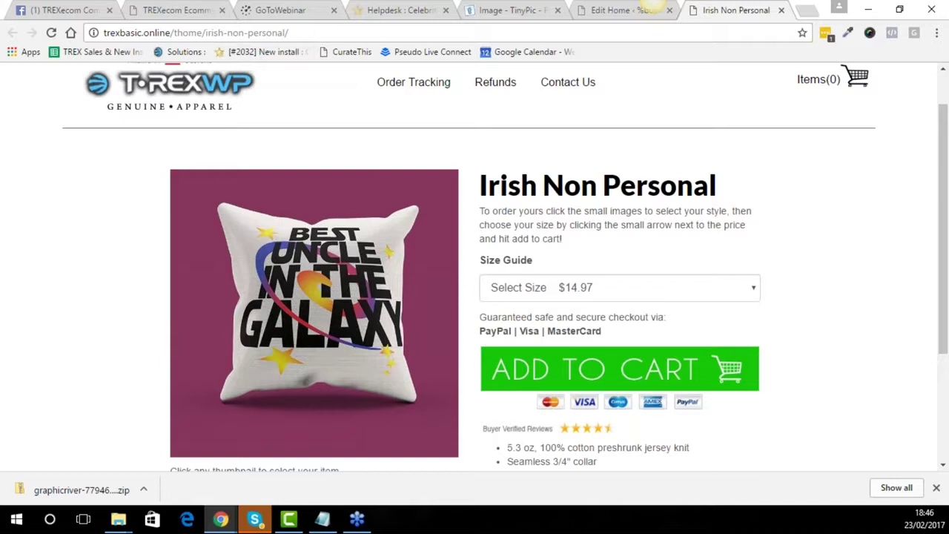
pyautogui.moveTo(451, 218)
# Search Google for "facebook grid tool" in a new tab and open Facebook's Text Overlay Tool for checking ad images
pyautogui.click(805, 11)
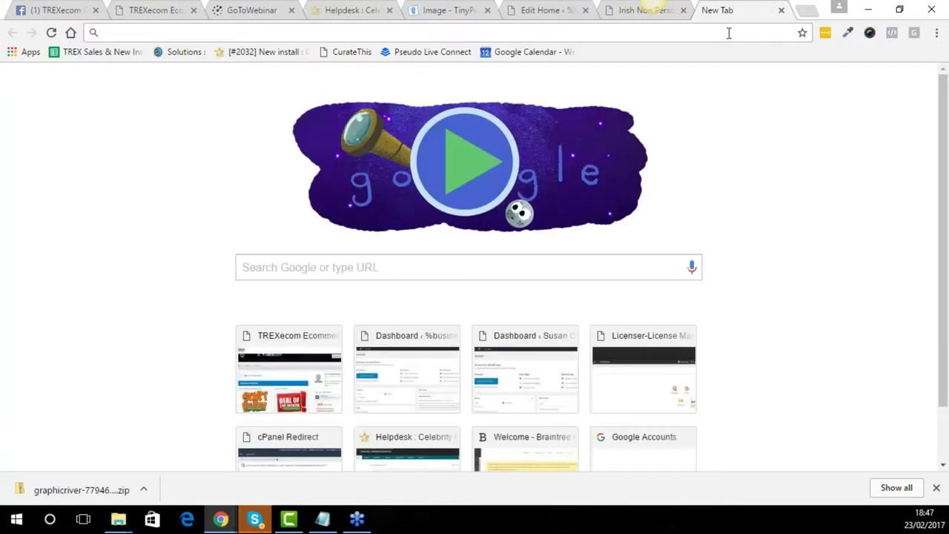
pyautogui.write('facebook ')
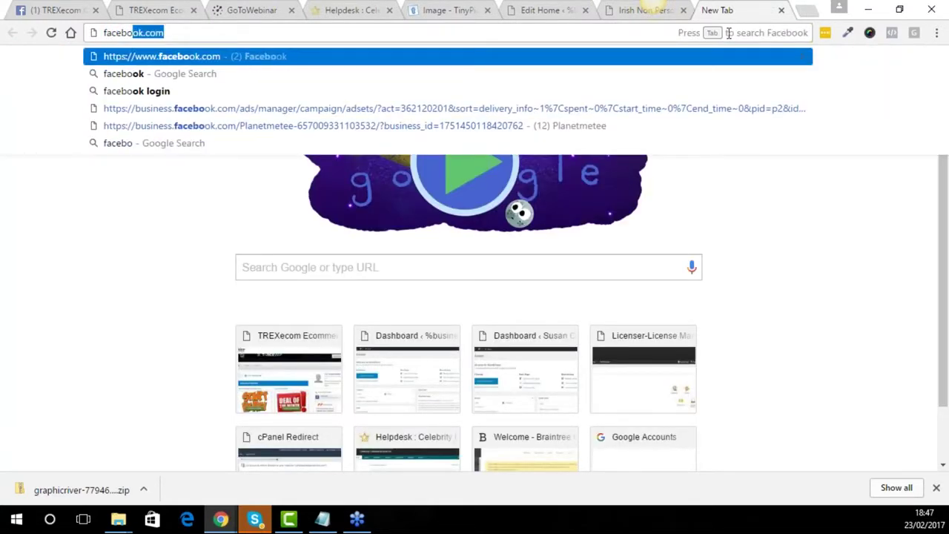
pyautogui.write('gri')
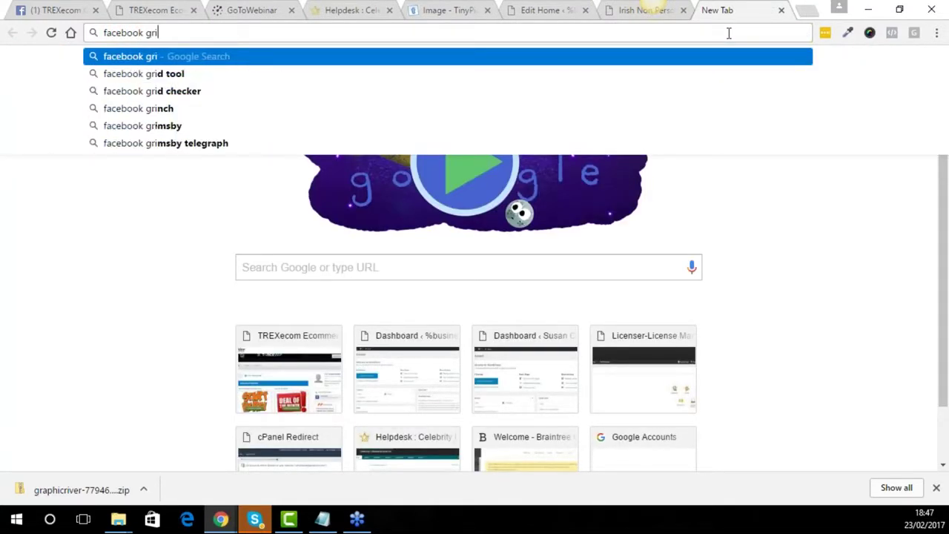
pyautogui.write('d tool')
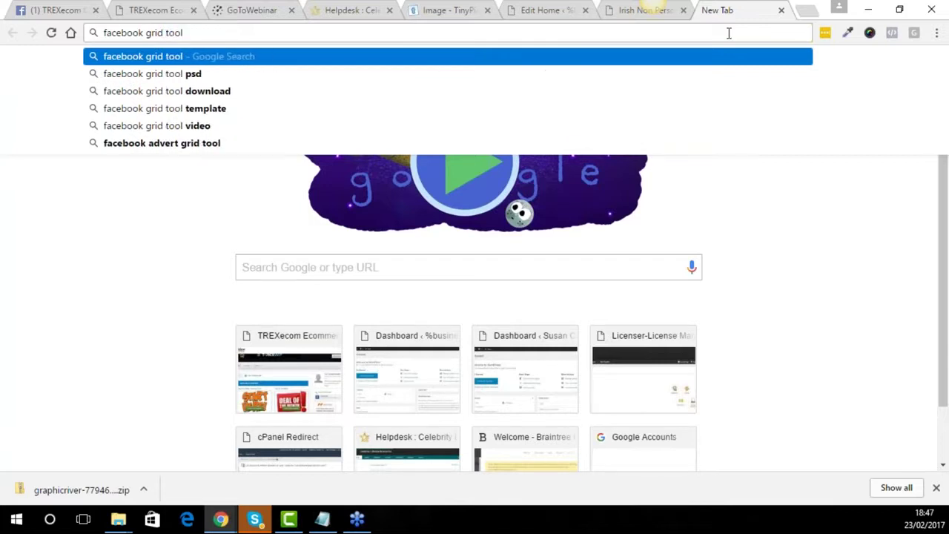
pyautogui.press('Return')
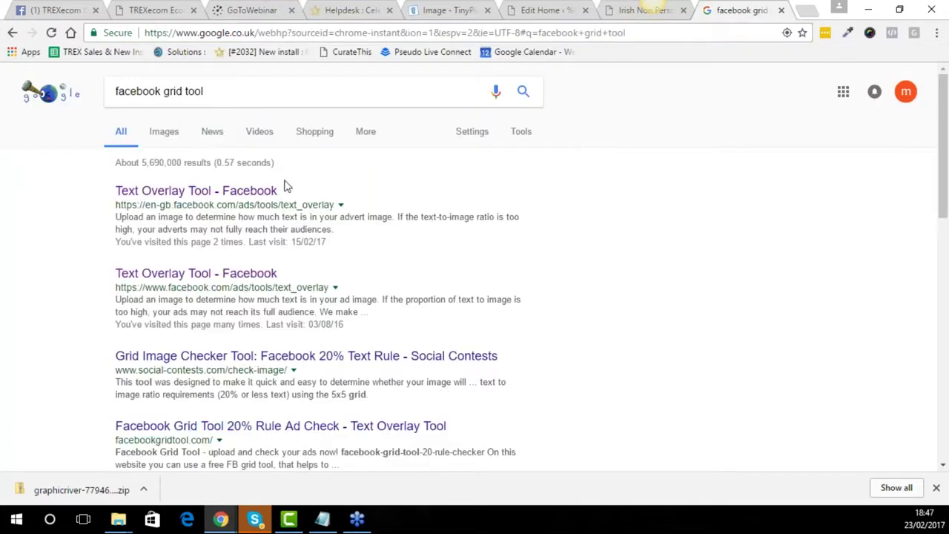
pyautogui.click(195, 190)
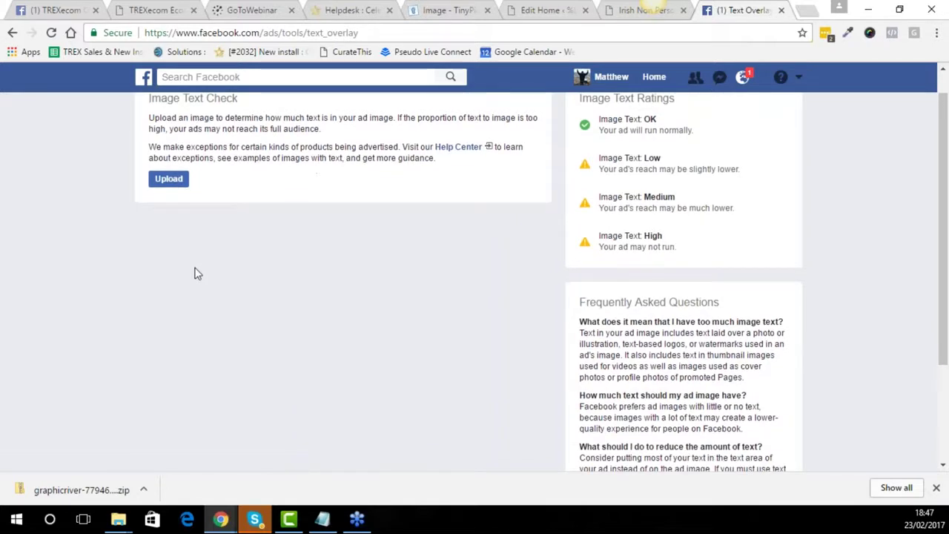
pyautogui.click(180, 183)
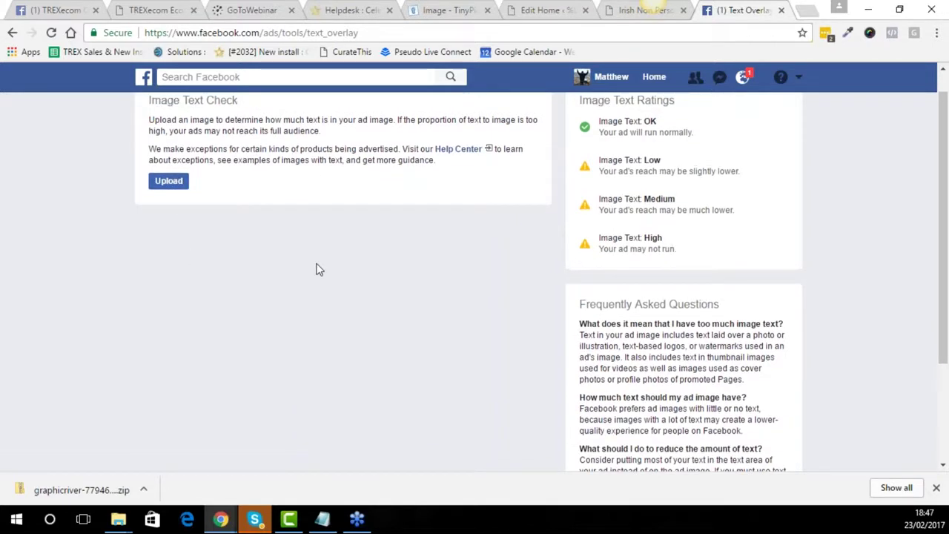
pyautogui.scroll(1, 317, 269)
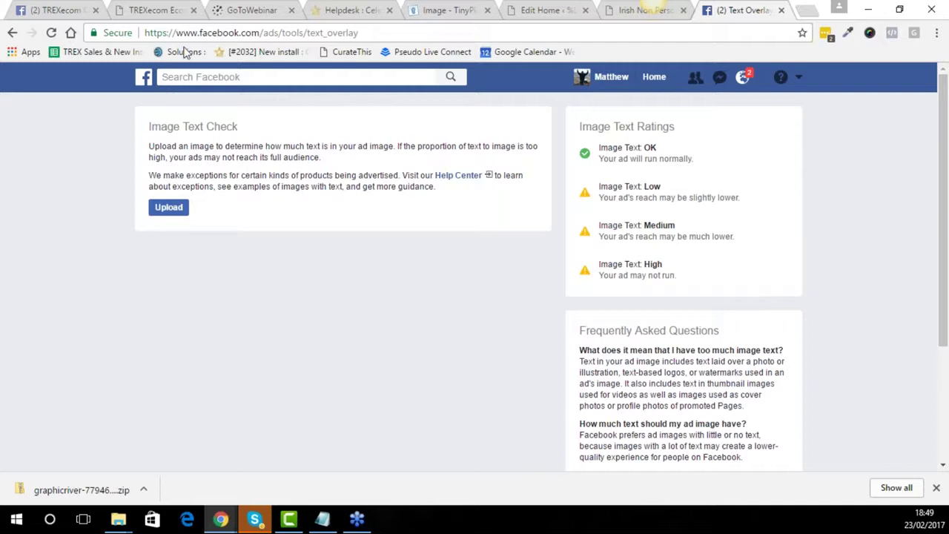
# Open the Basic Install Training course in the TREXecom members area and look through its lesson list
pyautogui.click(165, 14)
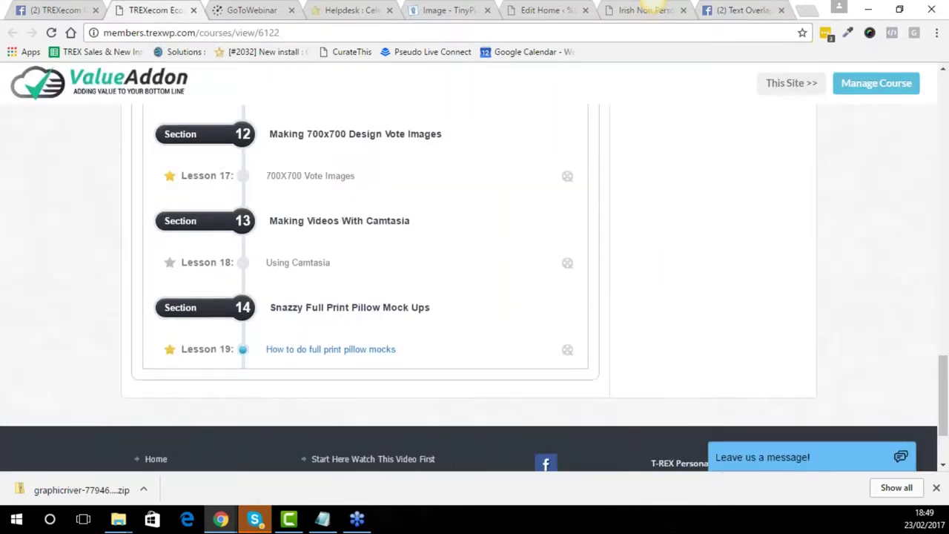
pyautogui.scroll(12, 356, 211)
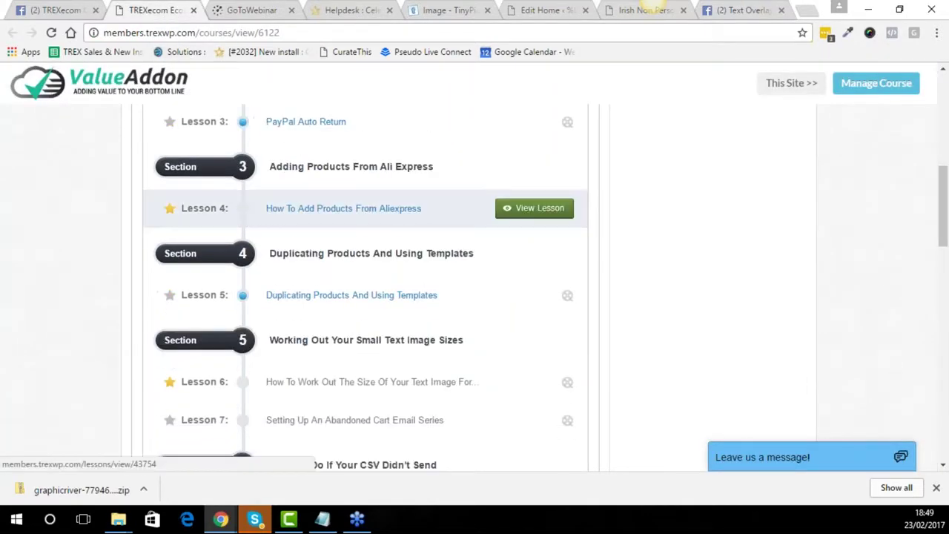
pyautogui.scroll(10, 297, 222)
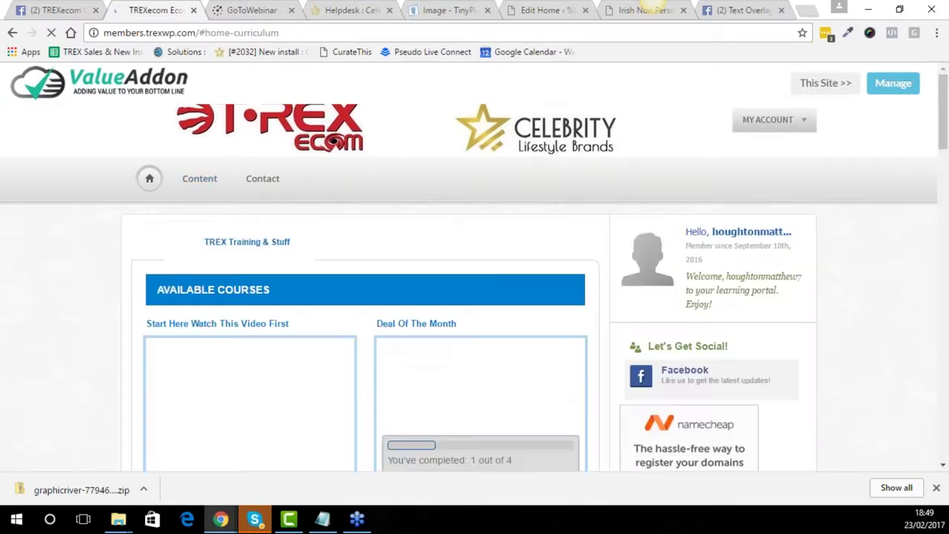
pyautogui.scroll(-4, 250, 348)
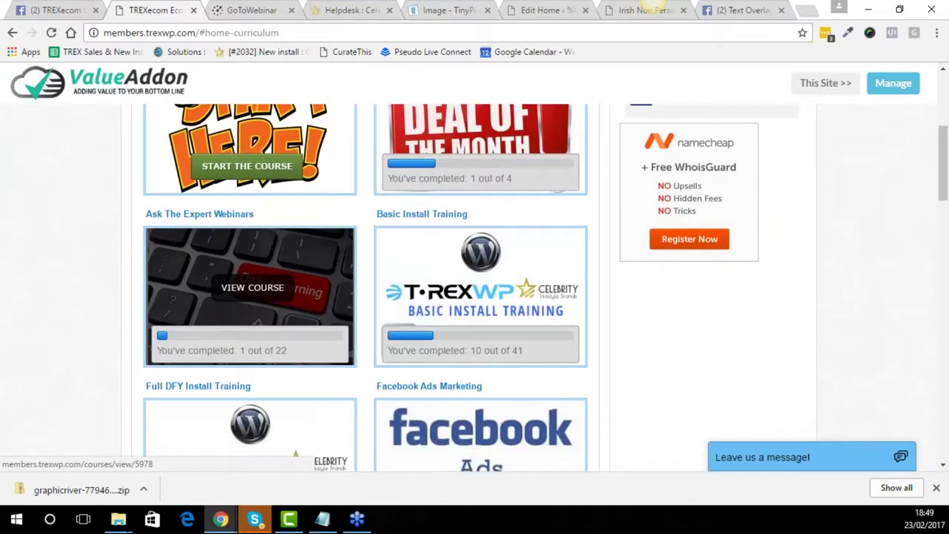
pyautogui.scroll(-1, 253, 318)
pyautogui.click(470, 178)
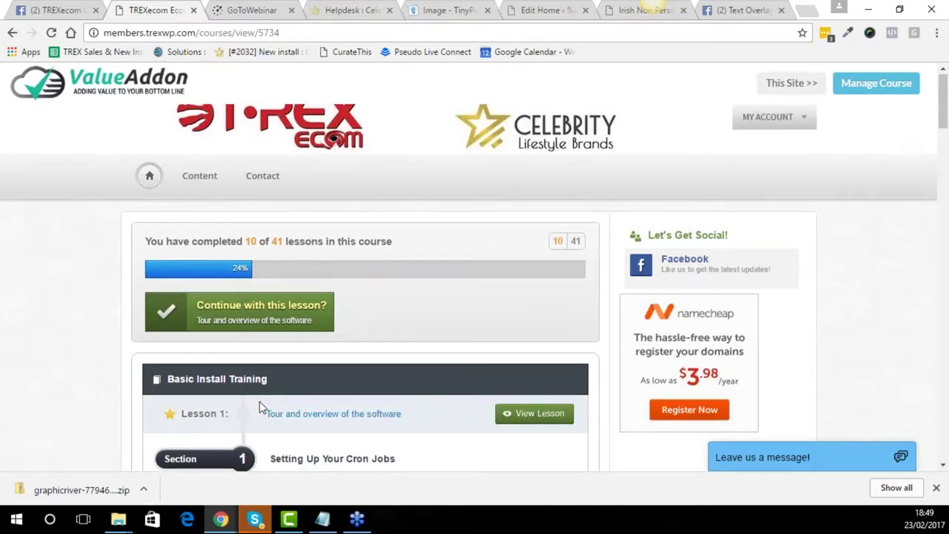
pyautogui.scroll(-3, 260, 407)
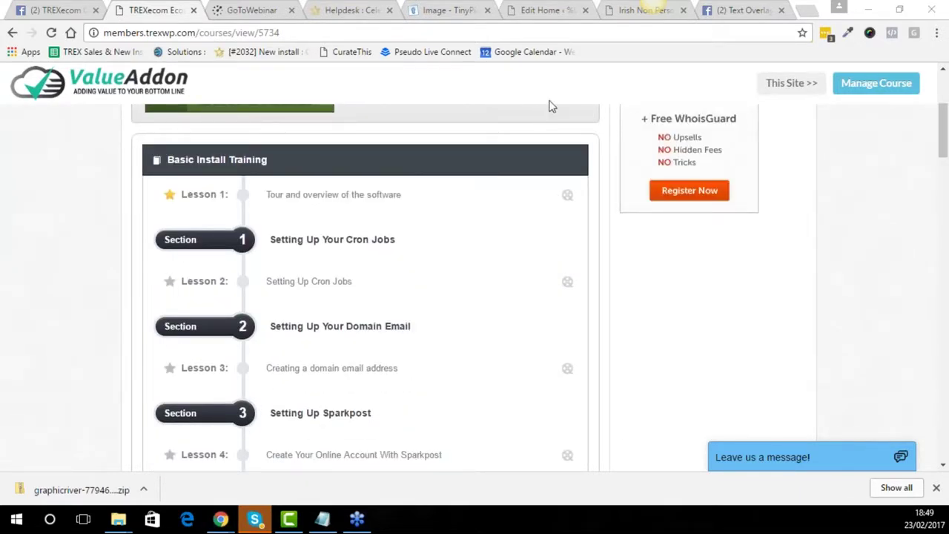
# Go to the TREXecom Campaigns list and open the Irish Auto Personal sales page in a new tab
pyautogui.click(551, 13)
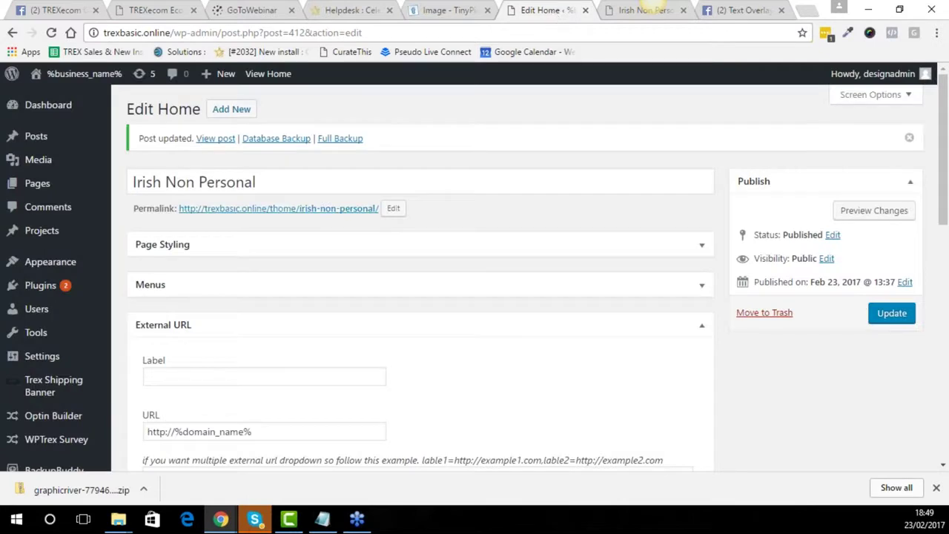
pyautogui.scroll(-3, 237, 303)
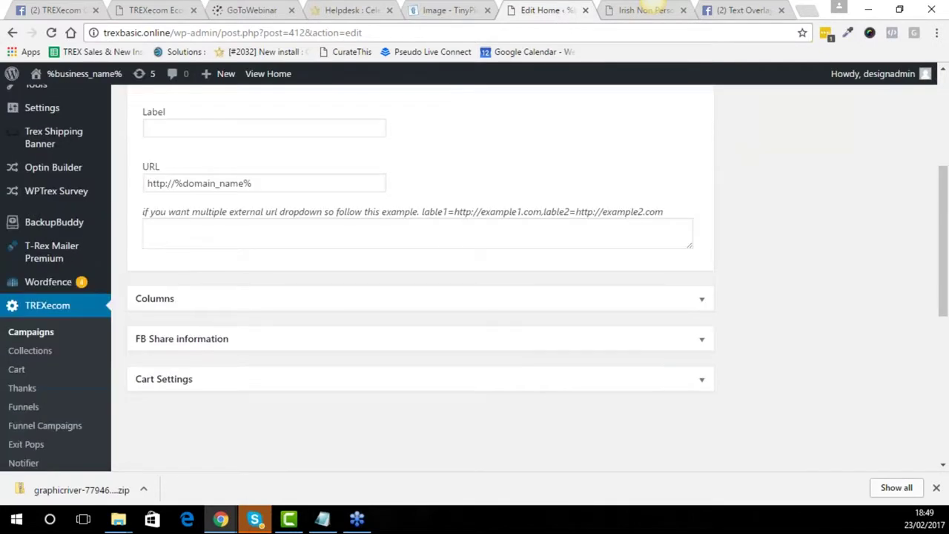
pyautogui.click(51, 335)
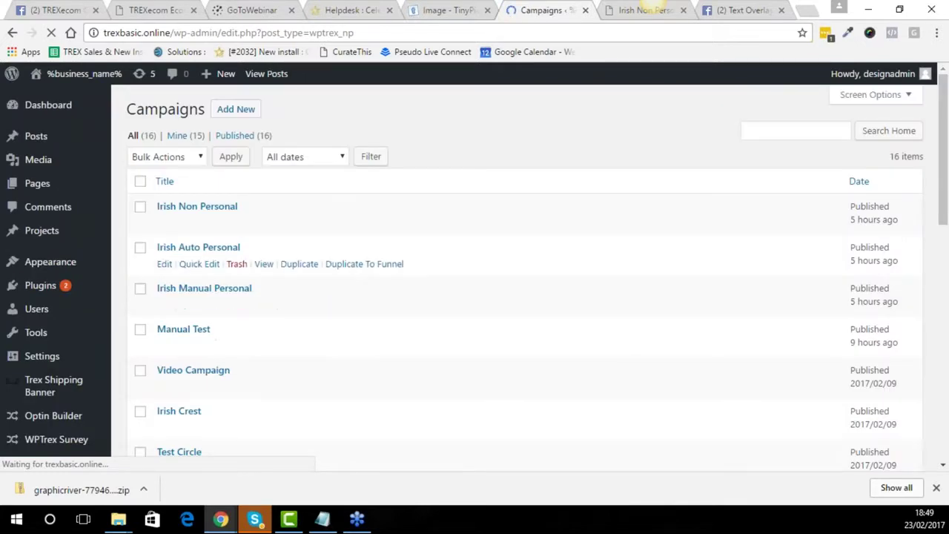
pyautogui.rightClick(264, 265)
pyautogui.press('Escape')
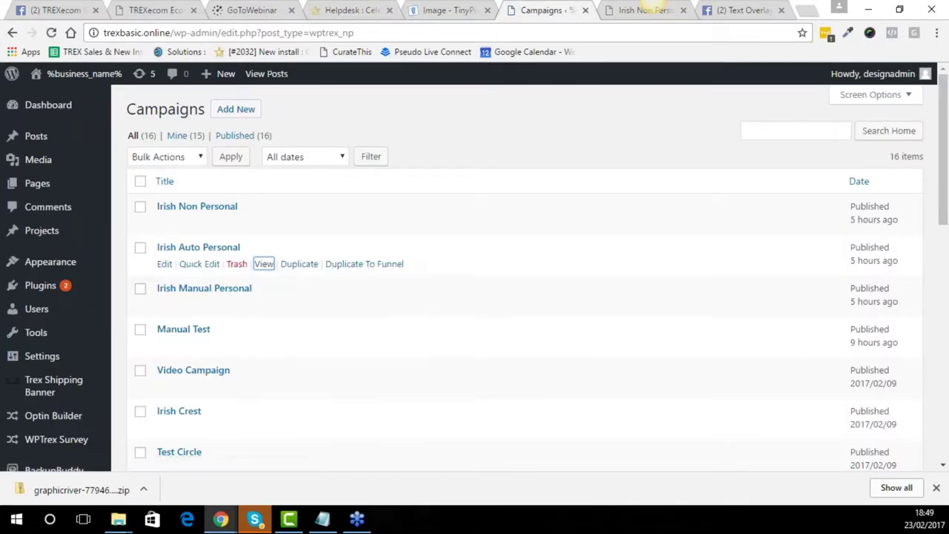
pyautogui.keyDown('ctrl'); pyautogui.click(264, 265); pyautogui.keyUp('ctrl')
pyautogui.click(572, 10)
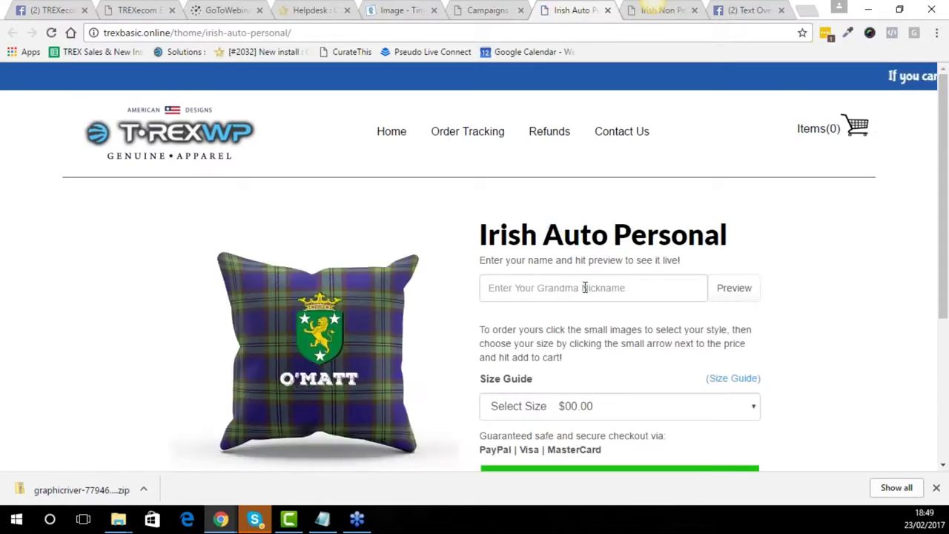
# Enter a first name in the Irish Auto Personal page's nickname field and preview the personalized pillow design
pyautogui.click(533, 294)
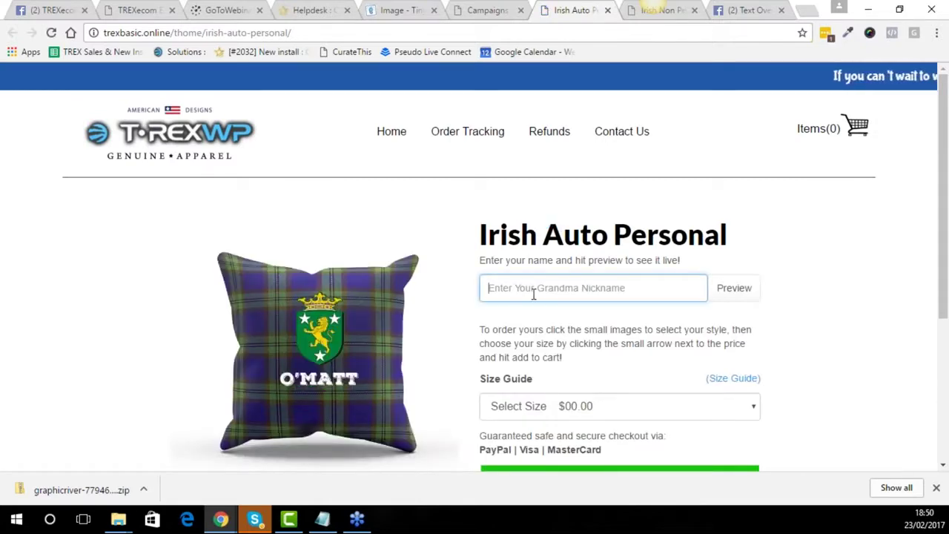
pyautogui.scroll(-1, 534, 297)
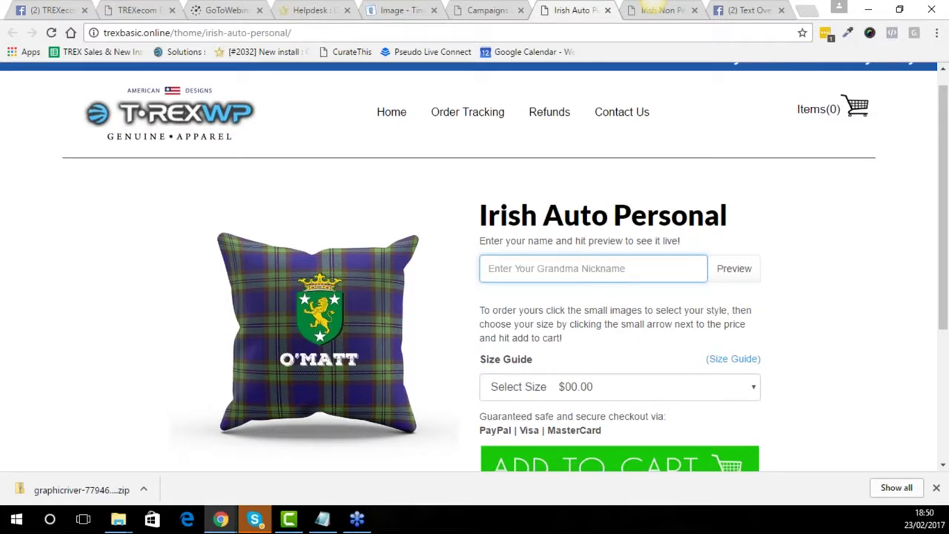
pyautogui.write('ma')
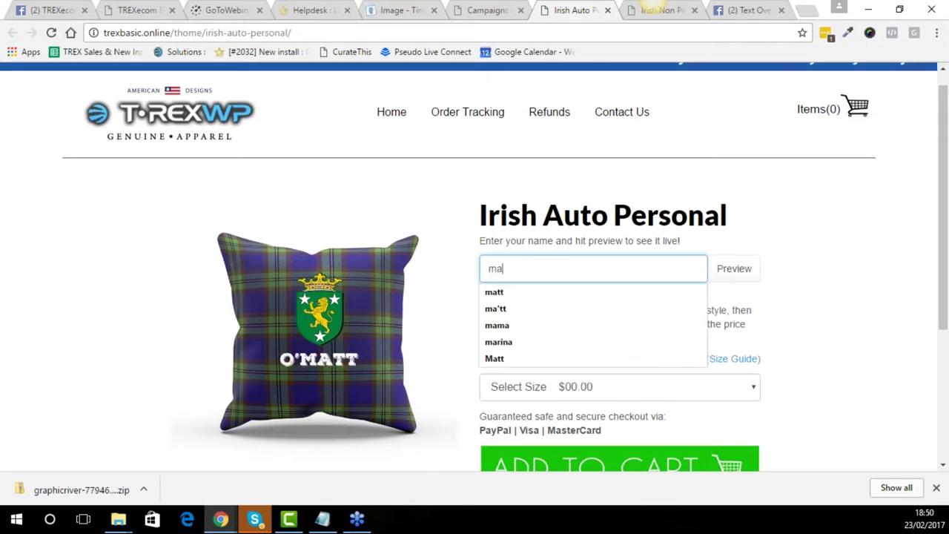
pyautogui.write('tthew')
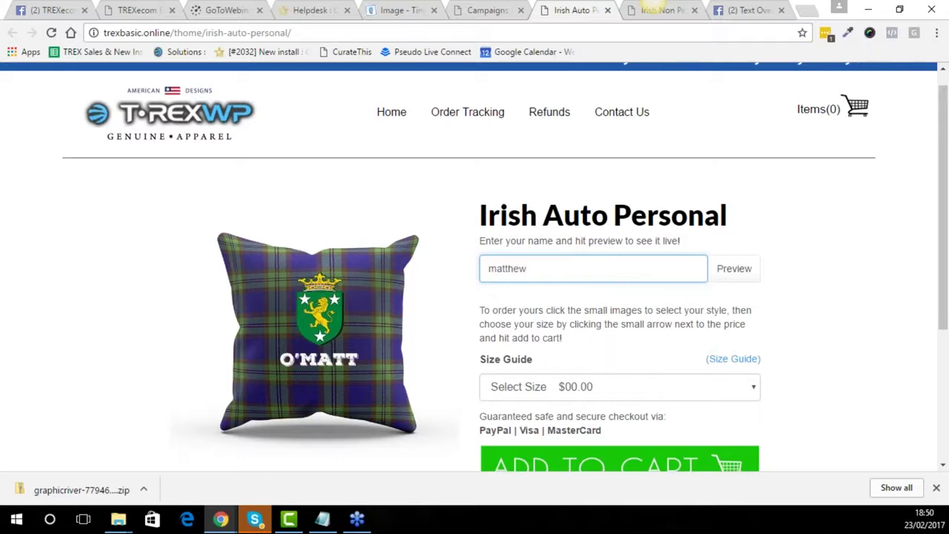
pyautogui.click(733, 280)
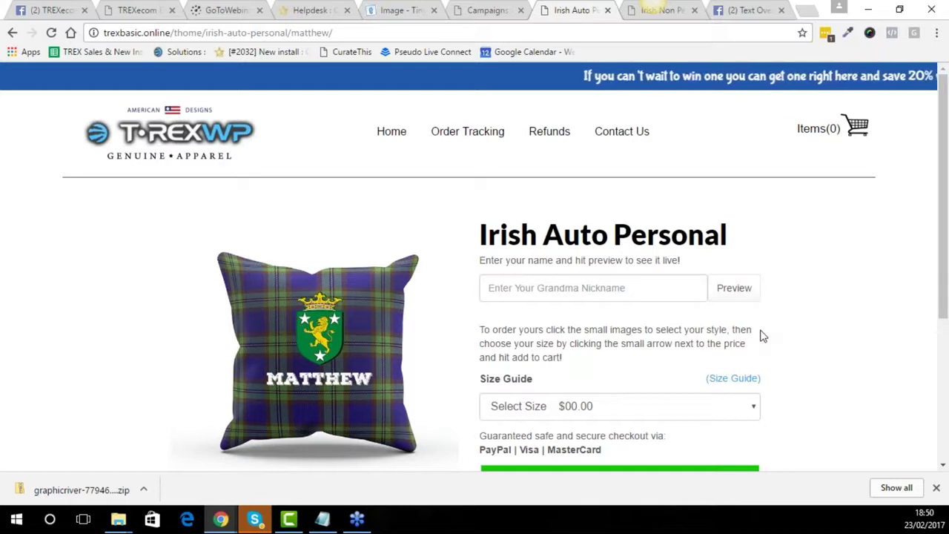
pyautogui.click(936, 488)
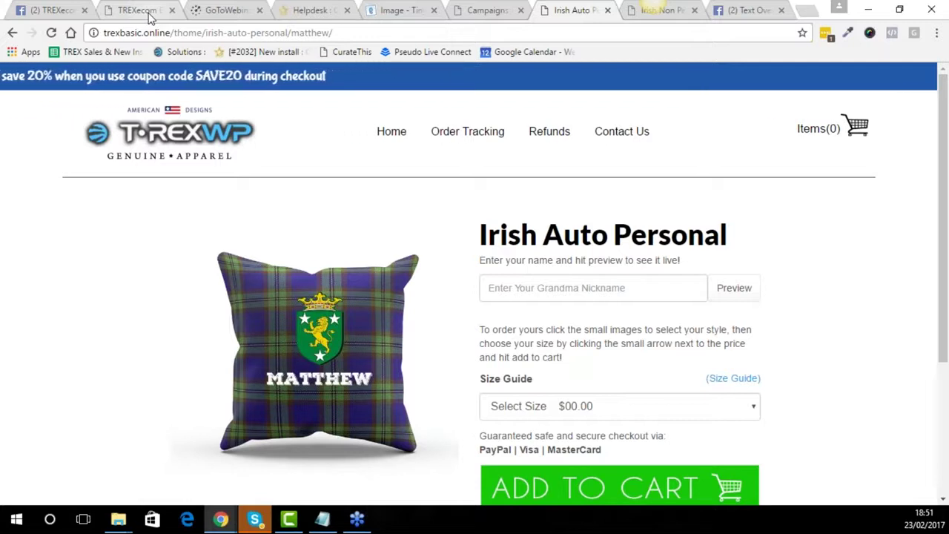
# Look through the Basic Install Training lessons up to the section on creating auto and manual templates
pyautogui.click(148, 15)
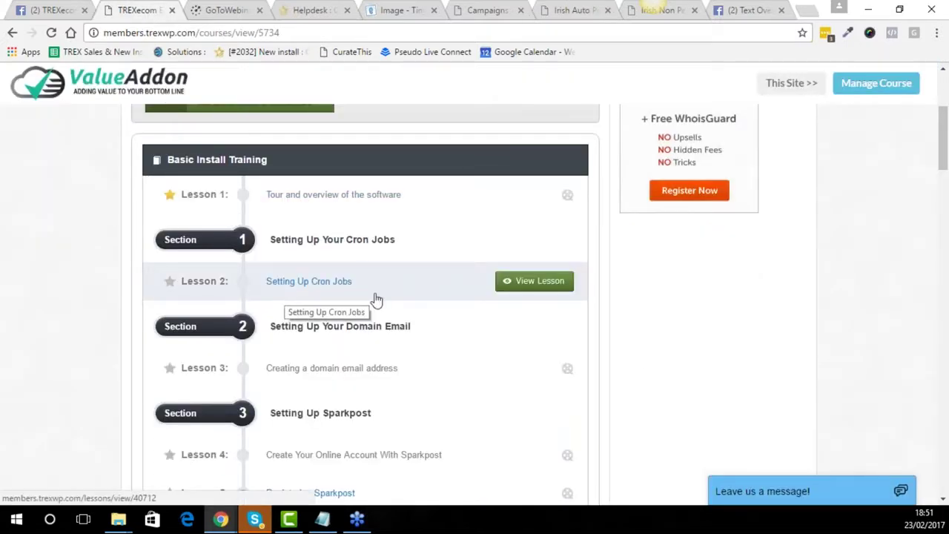
pyautogui.scroll(-5, 650, 365)
pyautogui.scroll(-4, 474, 304)
pyautogui.scroll(-6, 474, 304)
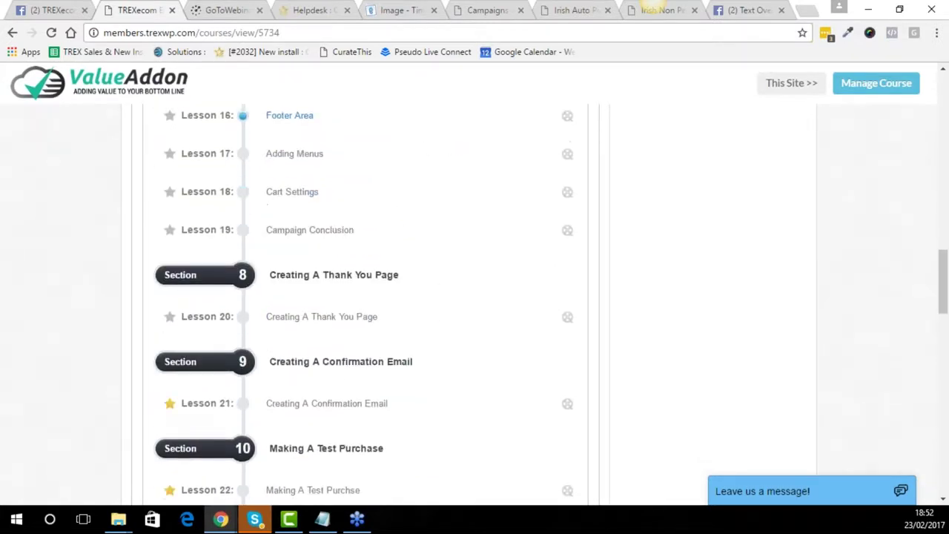
pyautogui.scroll(-2, 474, 304)
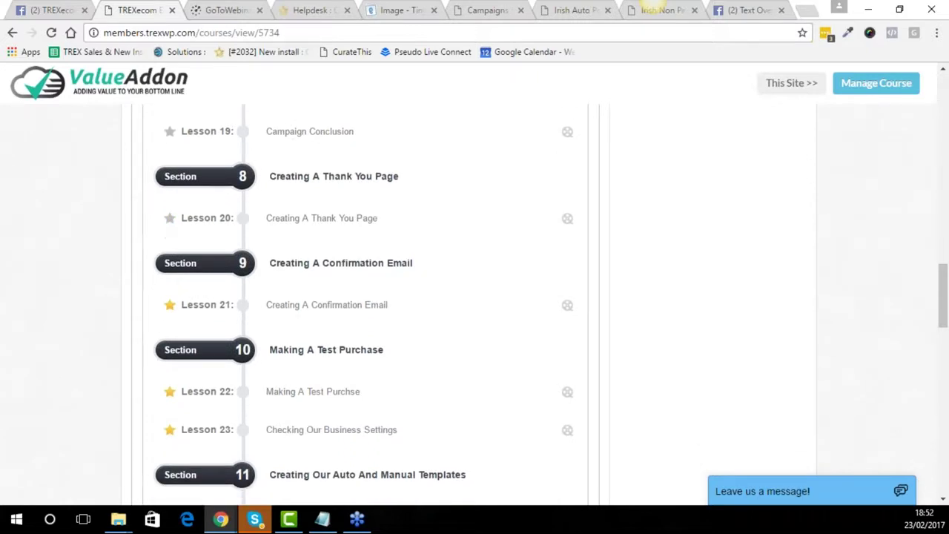
pyautogui.scroll(-1, 612, 228)
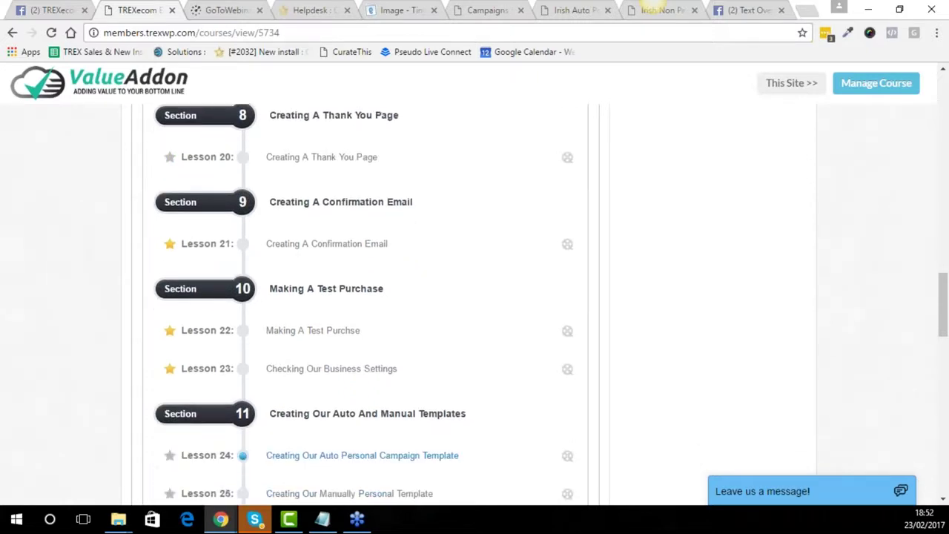
# Open the Irish Auto Personal campaign for editing and find the %form% Button Text setting under Page Styling
pyautogui.click(580, 12)
pyautogui.click(495, 9)
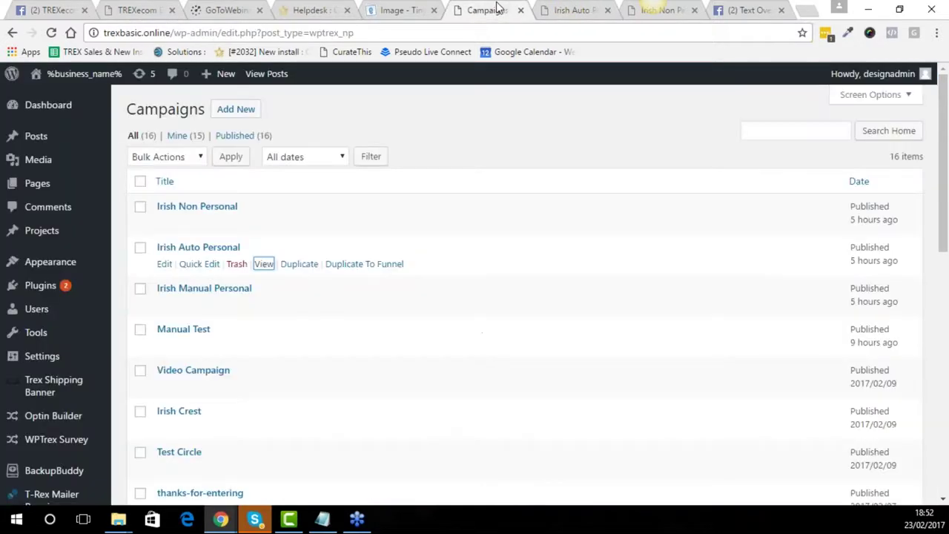
pyautogui.click(165, 263)
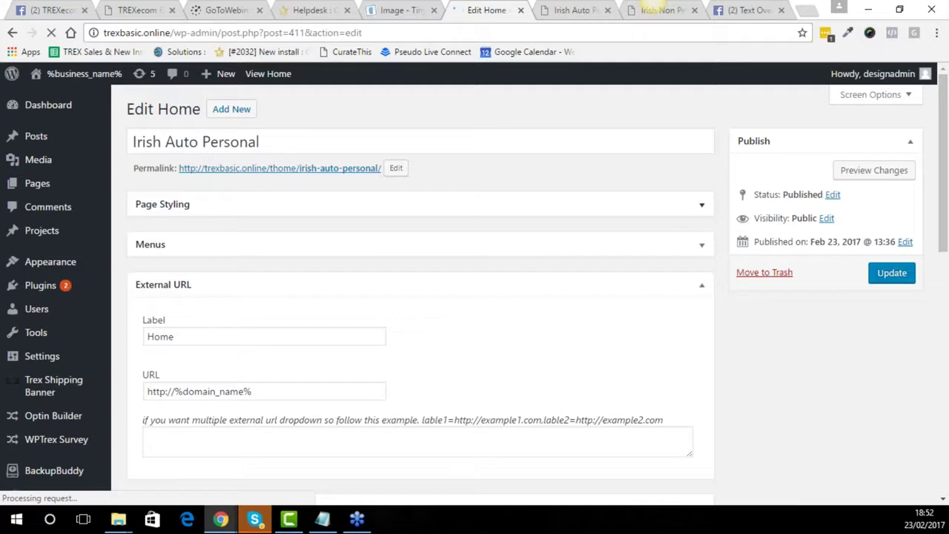
pyautogui.click(702, 204)
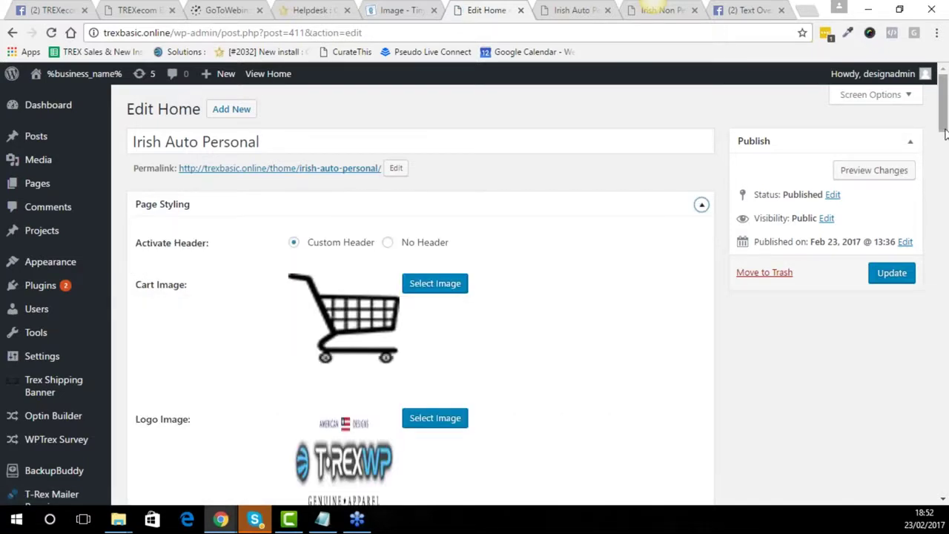
pyautogui.moveTo(944, 123); pyautogui.dragTo(943, 295)
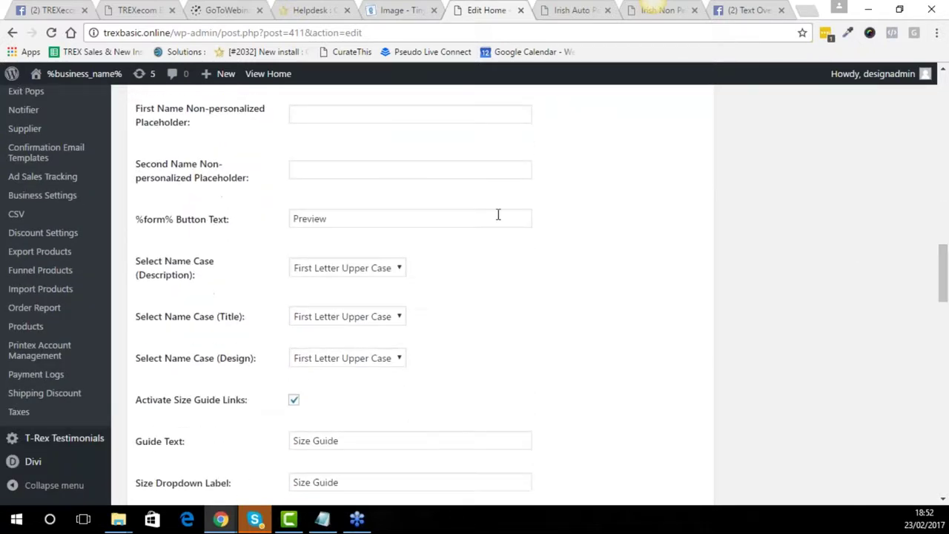
pyautogui.doubleClick(321, 219)
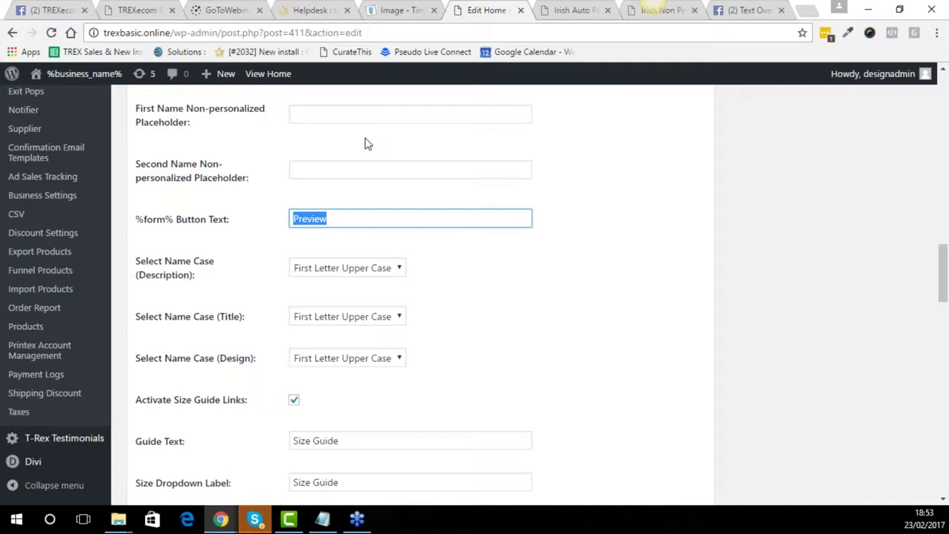
# Return to the members area's available courses and open the Hints Tips And Helpful Videos course
pyautogui.click(137, 9)
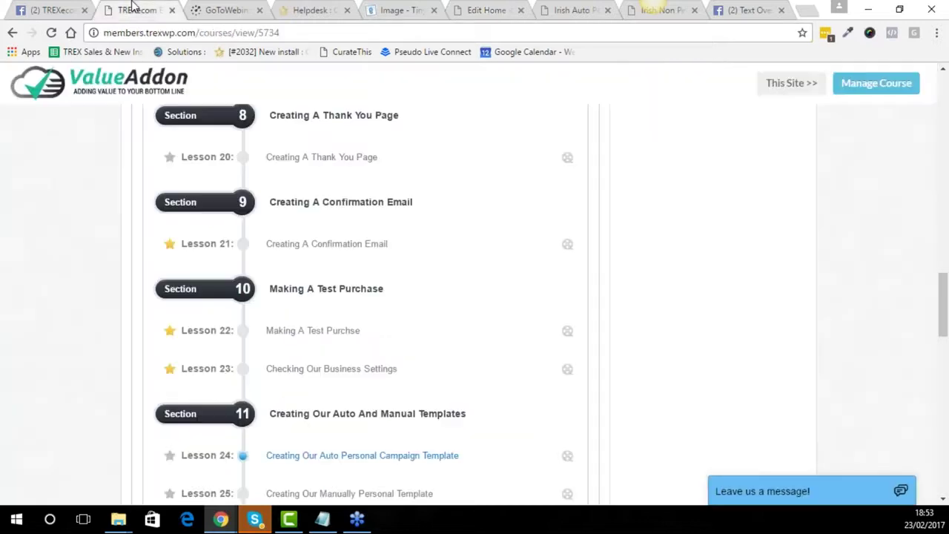
pyautogui.moveTo(383, 335)
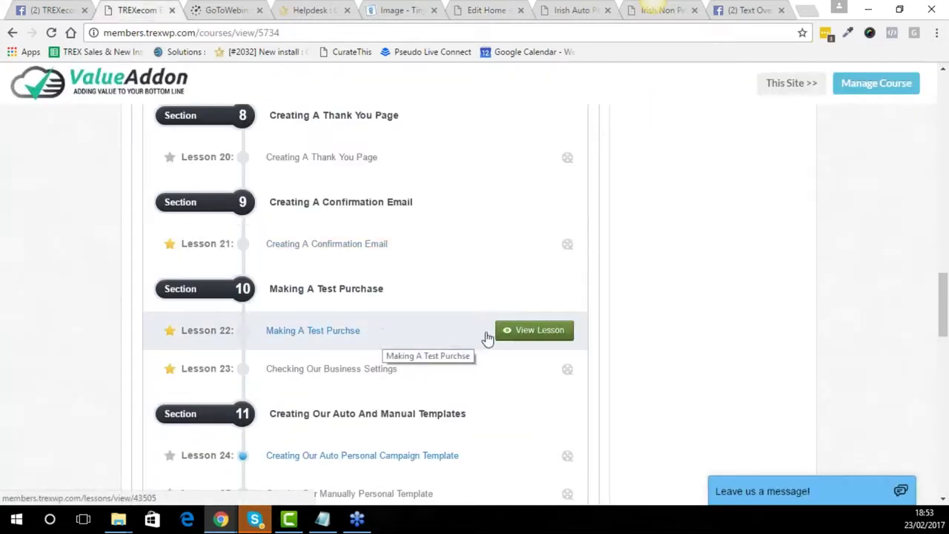
pyautogui.scroll(-1, 445, 345)
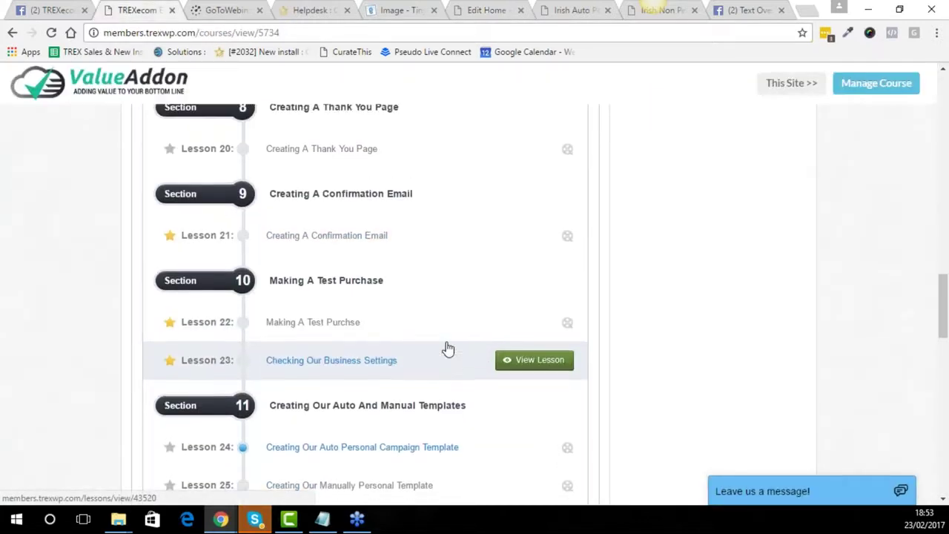
pyautogui.scroll(15, 444, 345)
pyautogui.scroll(3, 474, 296)
pyautogui.click(206, 183)
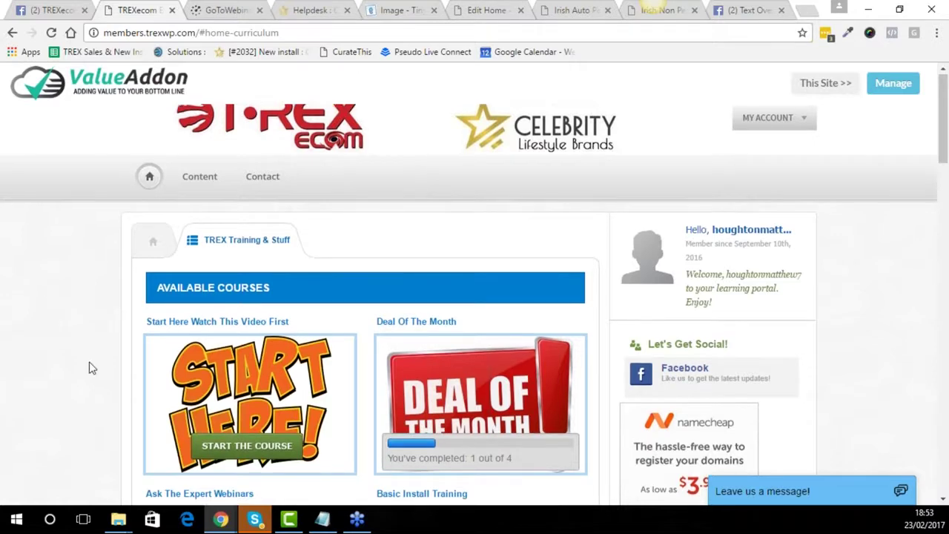
pyautogui.scroll(-4, 88, 367)
pyautogui.scroll(-7, 89, 367)
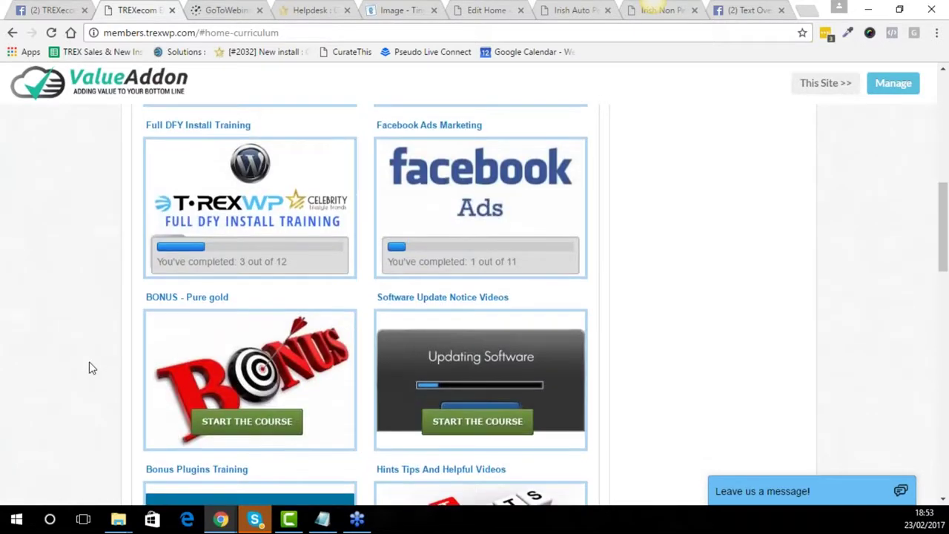
pyautogui.click(483, 298)
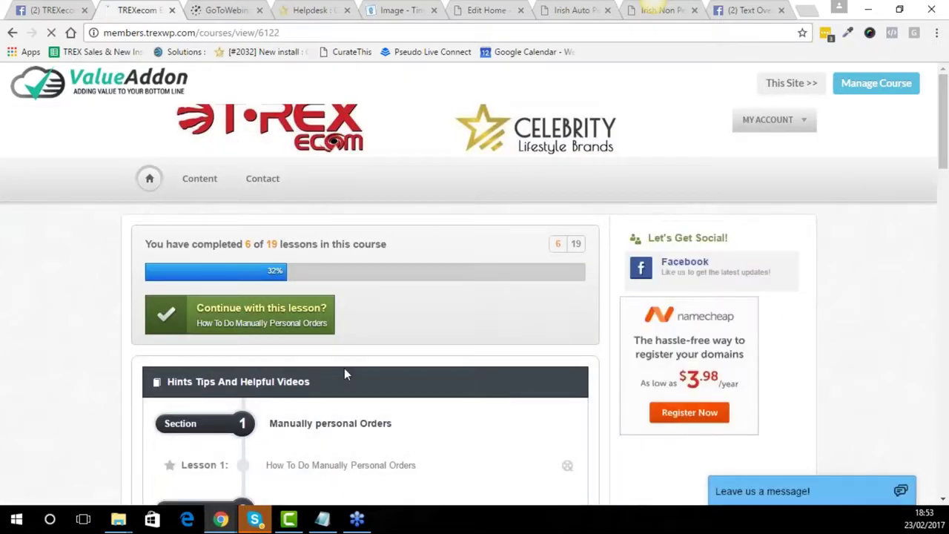
# Find the Making A Test Purchase With Stripe lesson in the course and copy its link address
pyautogui.scroll(-6, 344, 368)
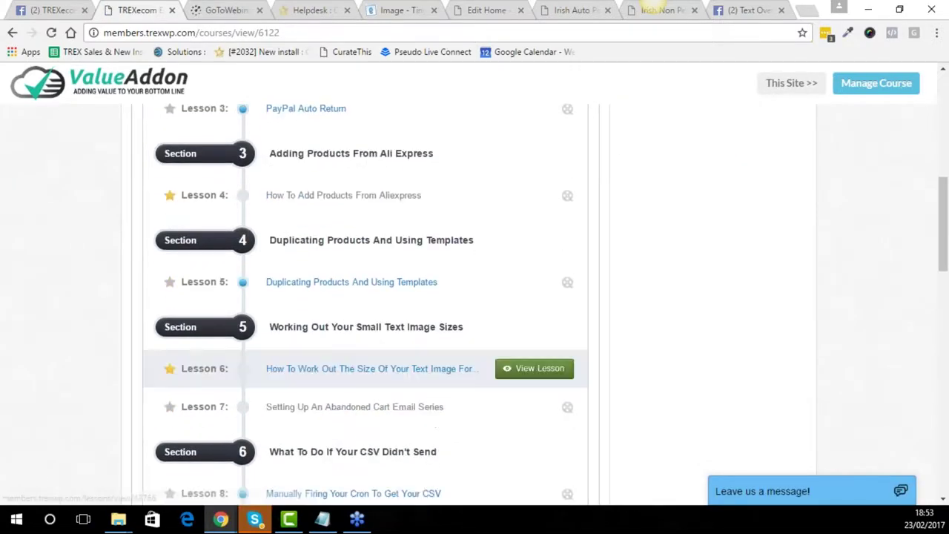
pyautogui.scroll(-2, 345, 382)
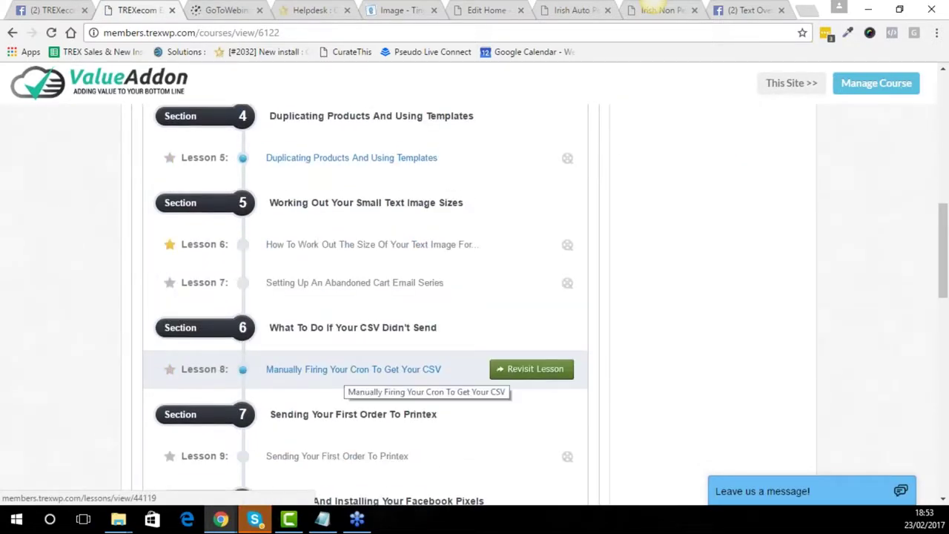
pyautogui.scroll(-1, 345, 382)
pyautogui.scroll(-1, 345, 311)
pyautogui.scroll(-2, 345, 312)
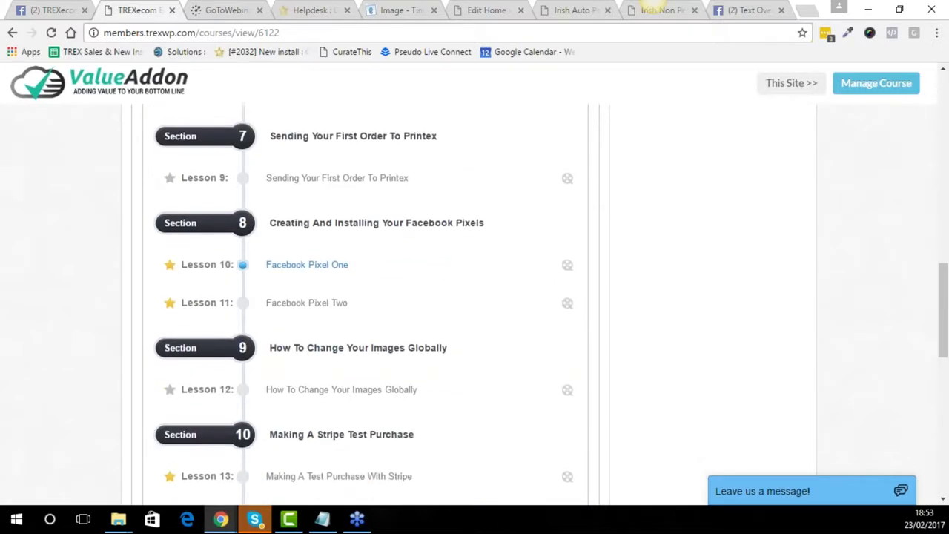
pyautogui.scroll(-1, 345, 311)
pyautogui.rightClick(516, 370)
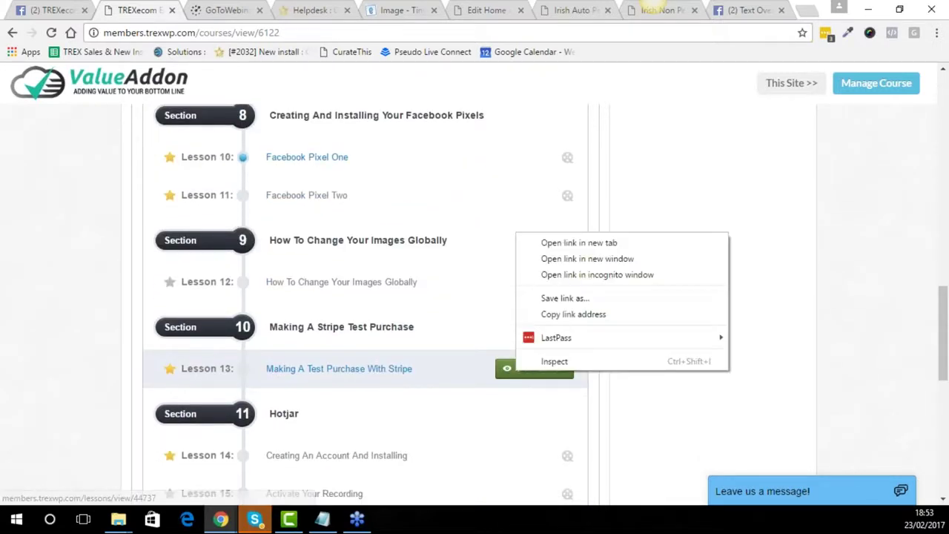
pyautogui.click(526, 314)
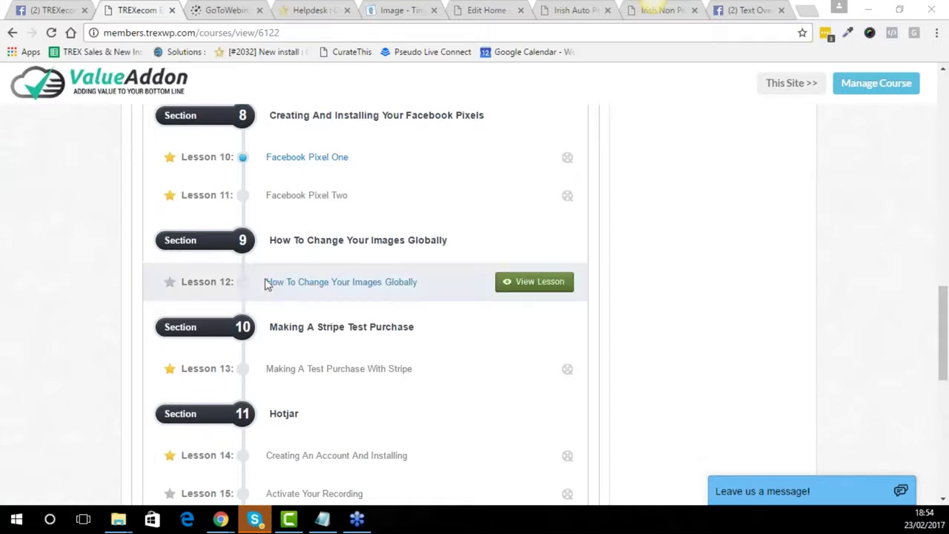
# Copy the image address of the Buyer Verified Reviews stars on the Irish Non Personal sales page
pyautogui.click(677, 13)
pyautogui.scroll(-2, 625, 262)
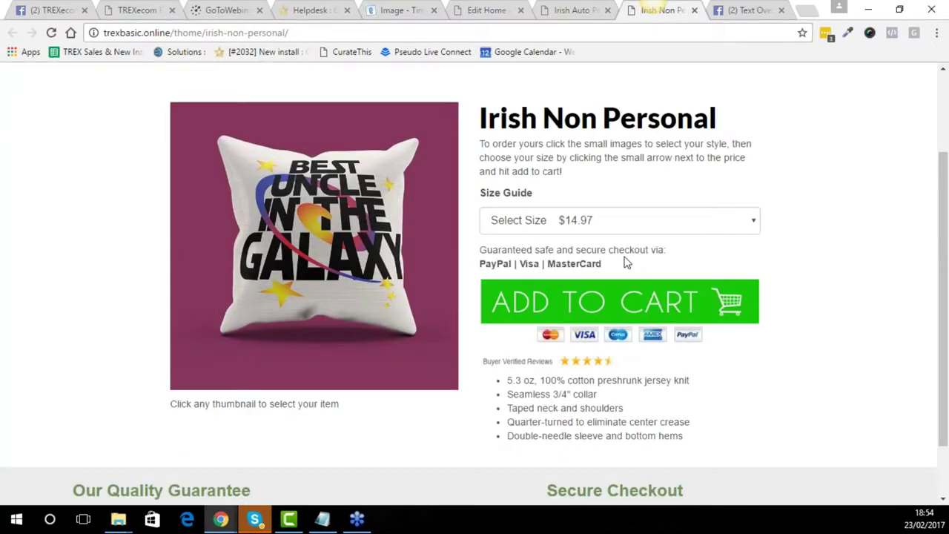
pyautogui.rightClick(520, 328)
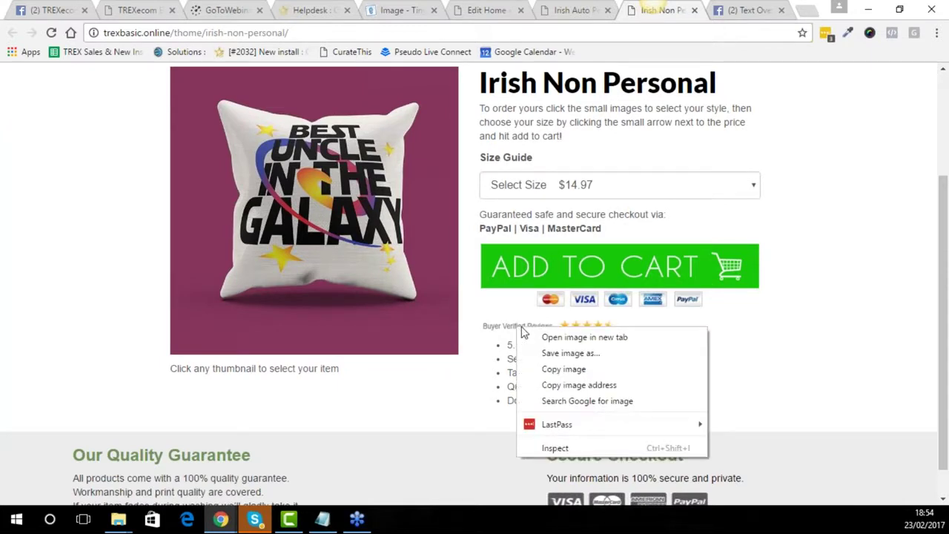
pyautogui.click(563, 385)
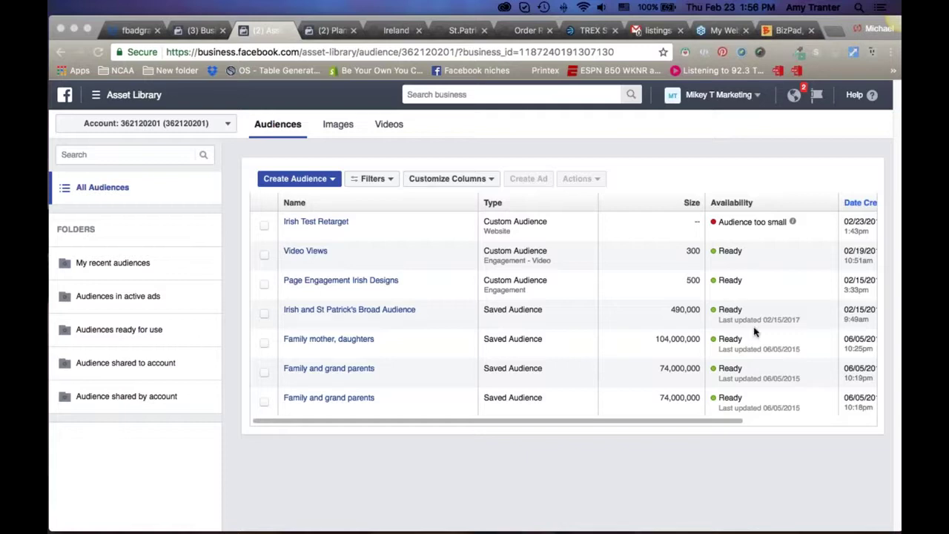
# Switch from the Facebook Asset Library to the PlanetMeTee Ireland crest sales page
pyautogui.click(327, 30)
pyautogui.click(395, 30)
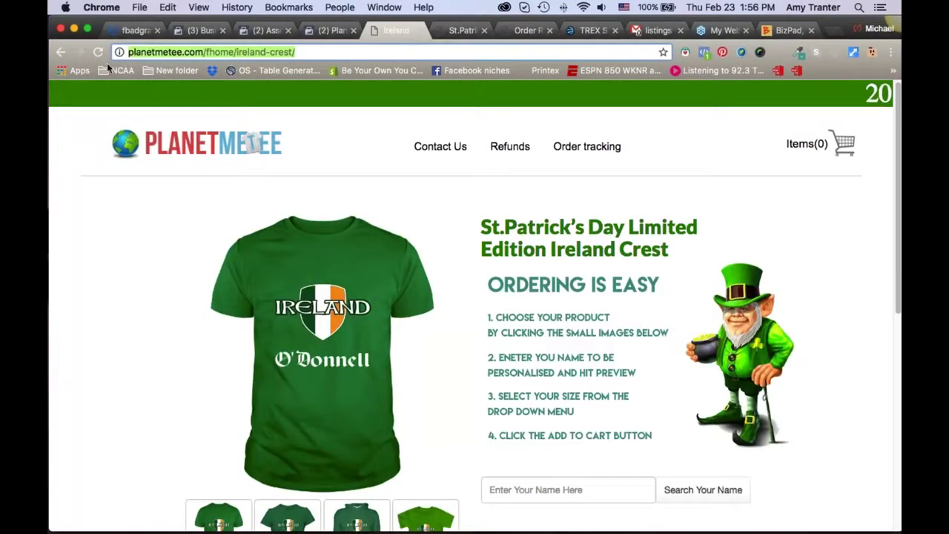
# Return to the Funnels admin list and open the Funnel Products page from the TREXecom section
pyautogui.click(60, 53)
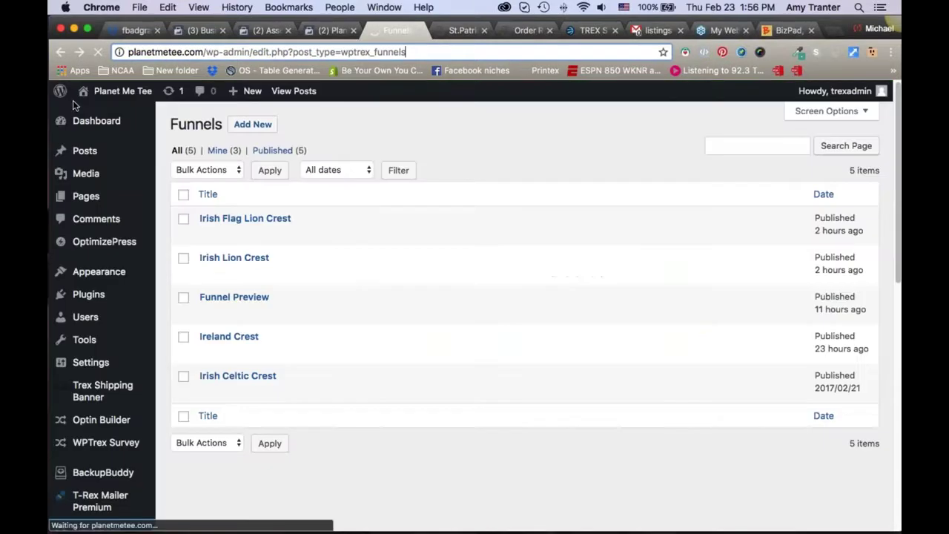
pyautogui.scroll(-5, 104, 309)
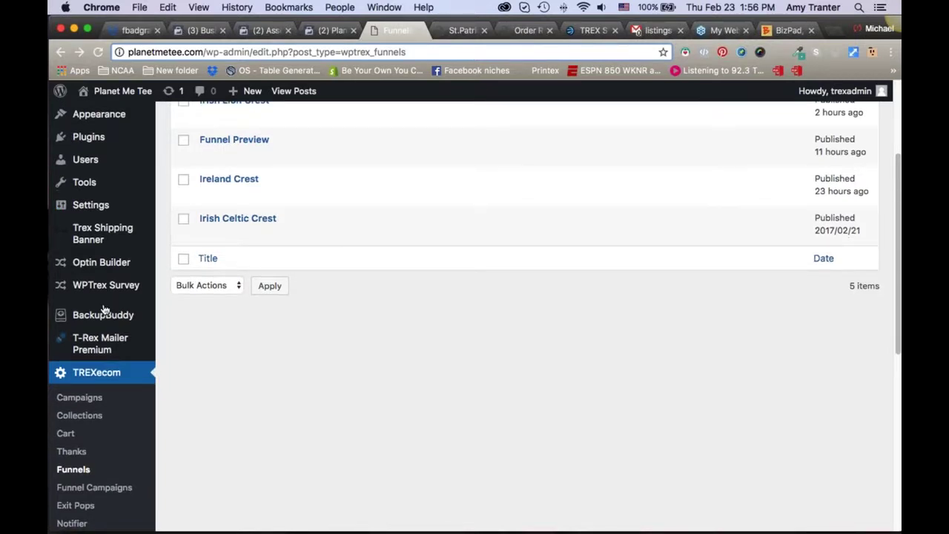
pyautogui.scroll(-4, 104, 309)
pyautogui.scroll(-5, 105, 309)
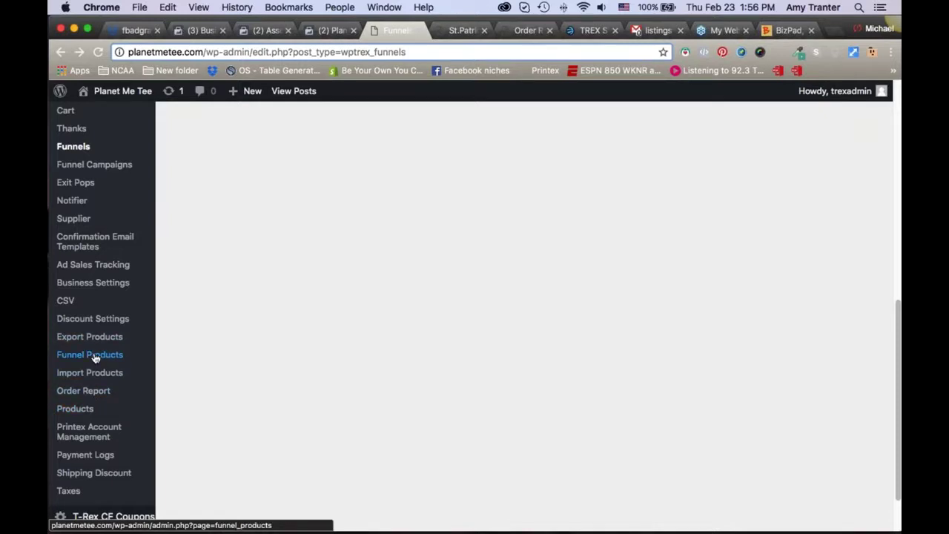
pyautogui.click(90, 354)
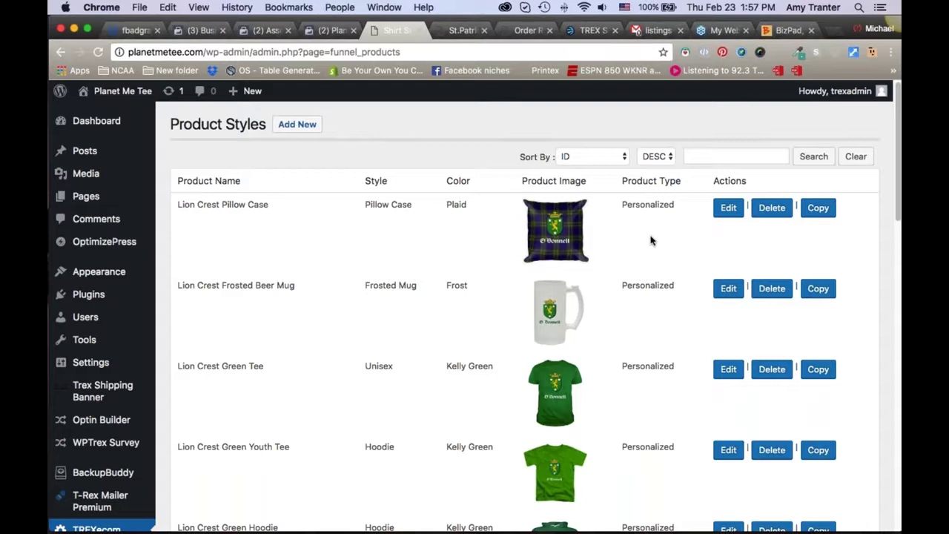
# Look through the personalized product styles and open the Lion Crest Pillow Case for editing
pyautogui.scroll(-1, 734, 215)
pyautogui.scroll(-3, 733, 215)
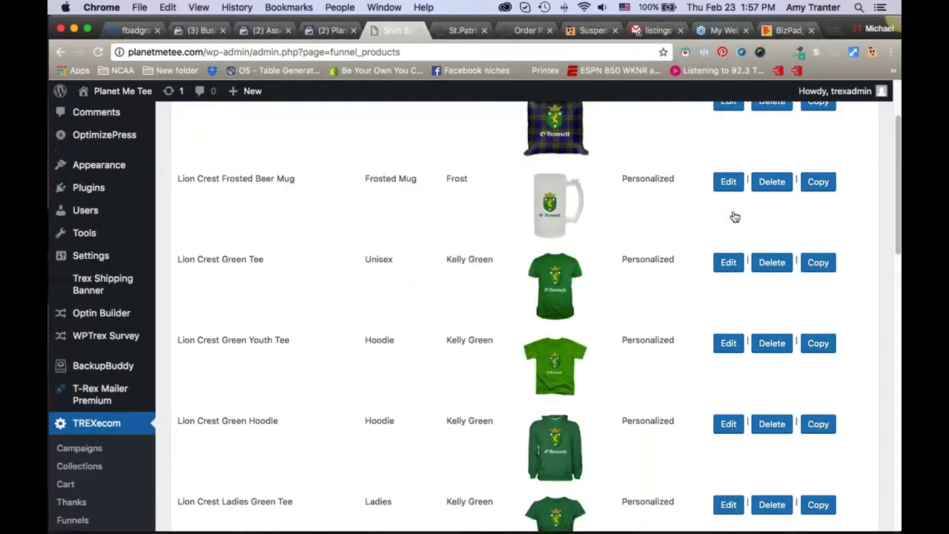
pyautogui.scroll(3, 733, 215)
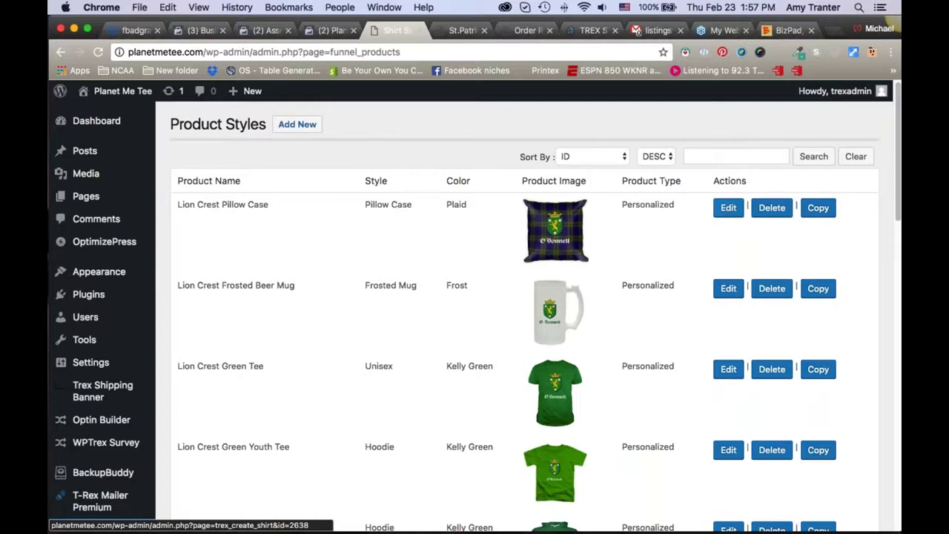
pyautogui.click(729, 211)
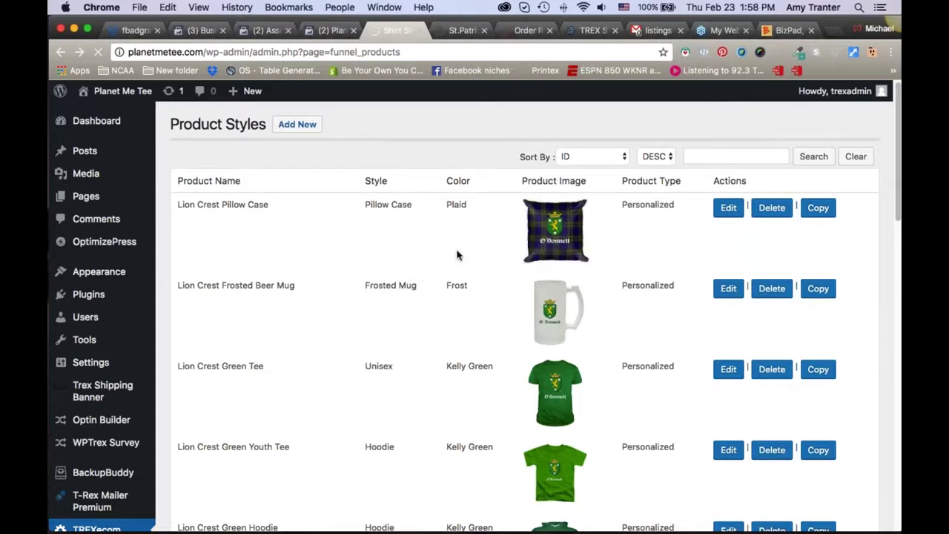
# Go to Funnel Campaigns and open the St.Patrick's Day Limited Edition Lion Crest campaign for editing
pyautogui.scroll(-1, 218, 303)
pyautogui.scroll(-5, 218, 303)
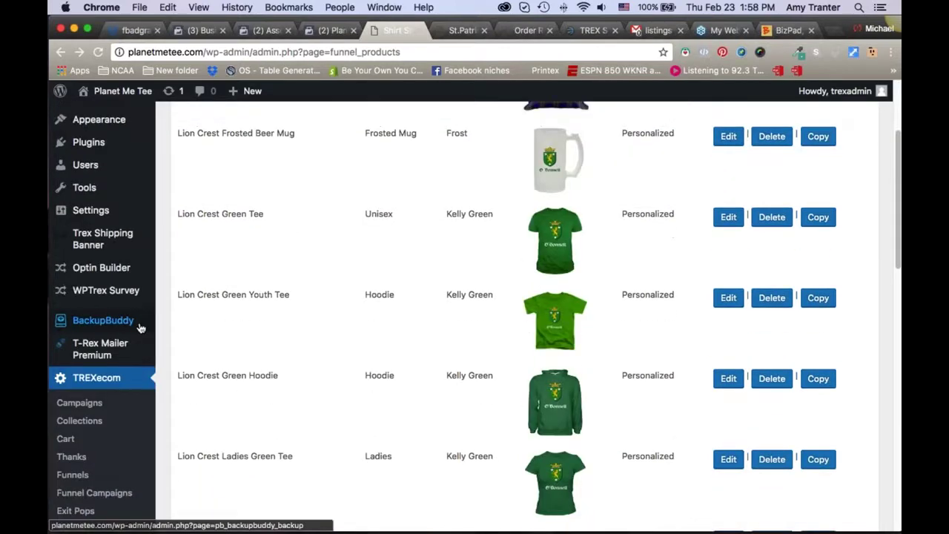
pyautogui.click(114, 367)
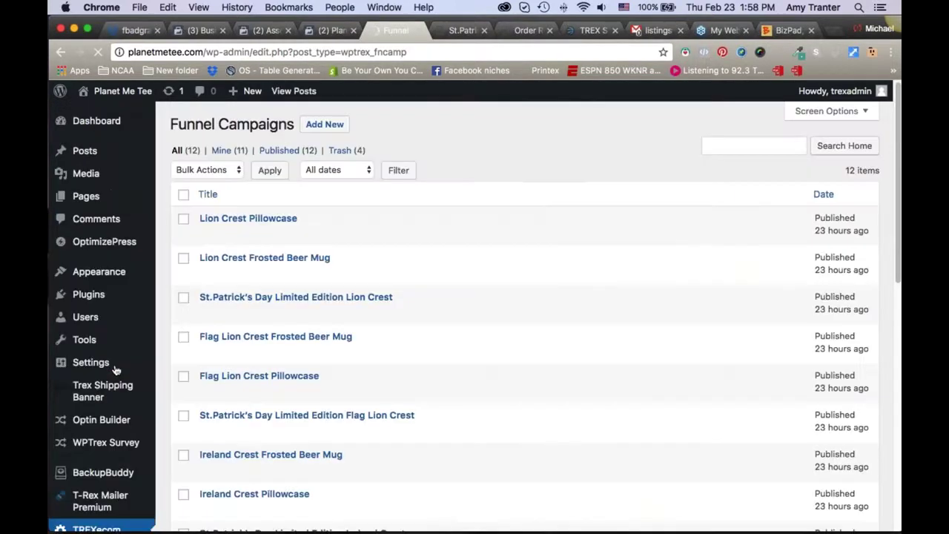
pyautogui.moveTo(283, 233)
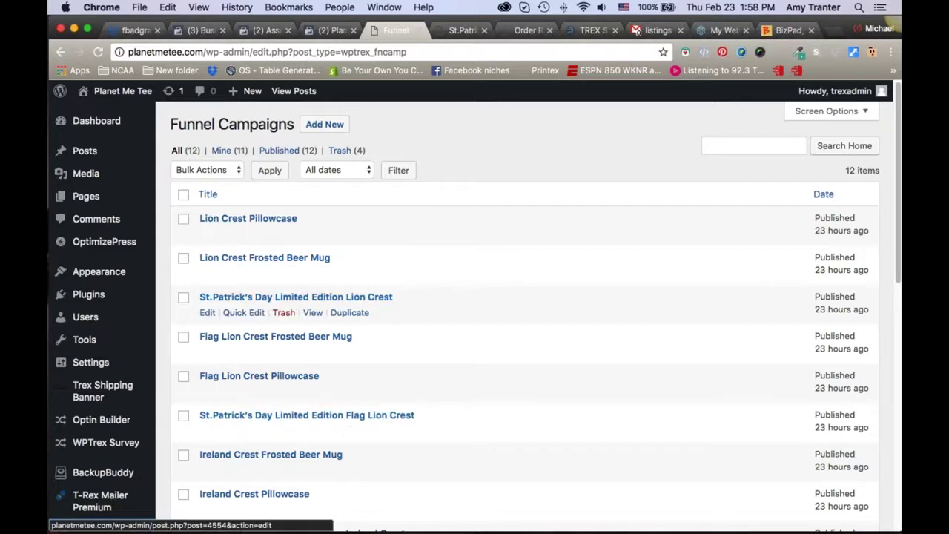
pyautogui.click(207, 313)
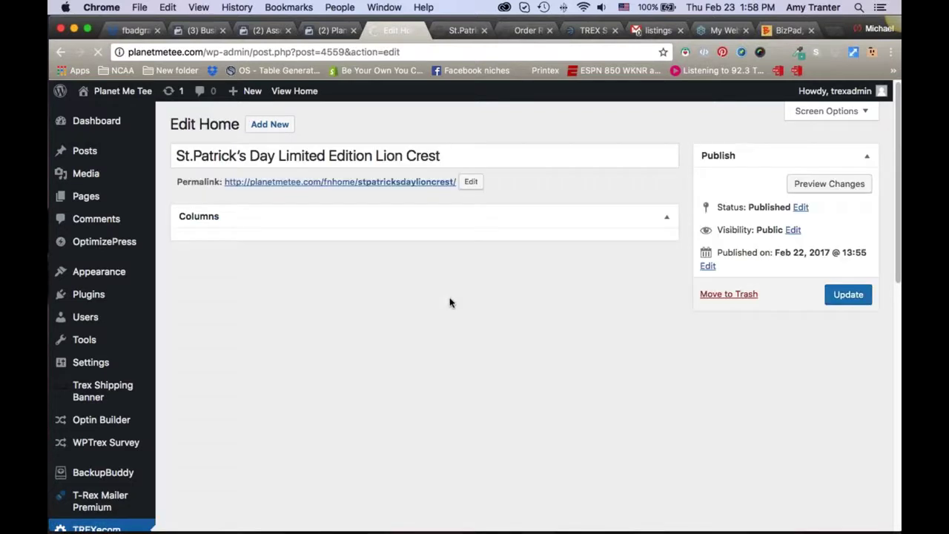
# Examine the Lion Crest campaign's right column, left column and footer content blocks
pyautogui.scroll(-1, 366, 332)
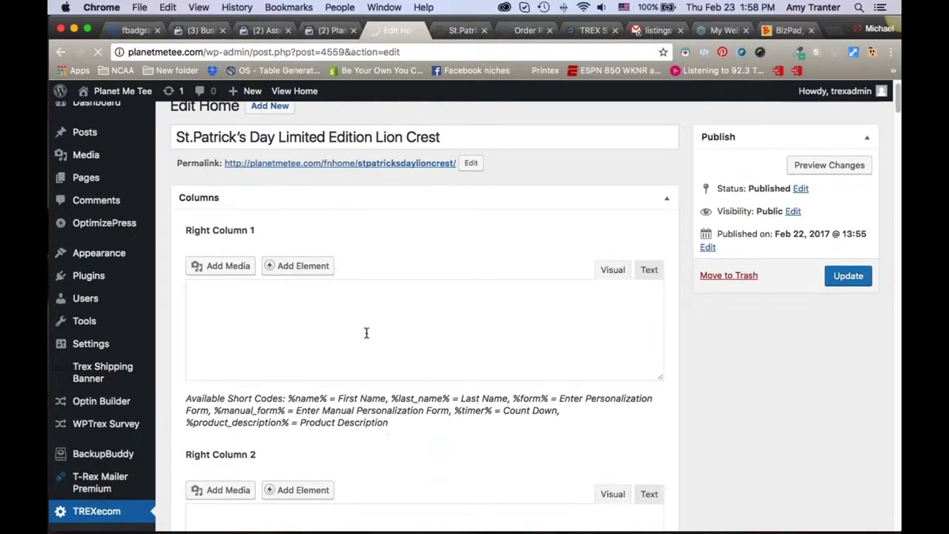
pyautogui.scroll(-5, 644, 311)
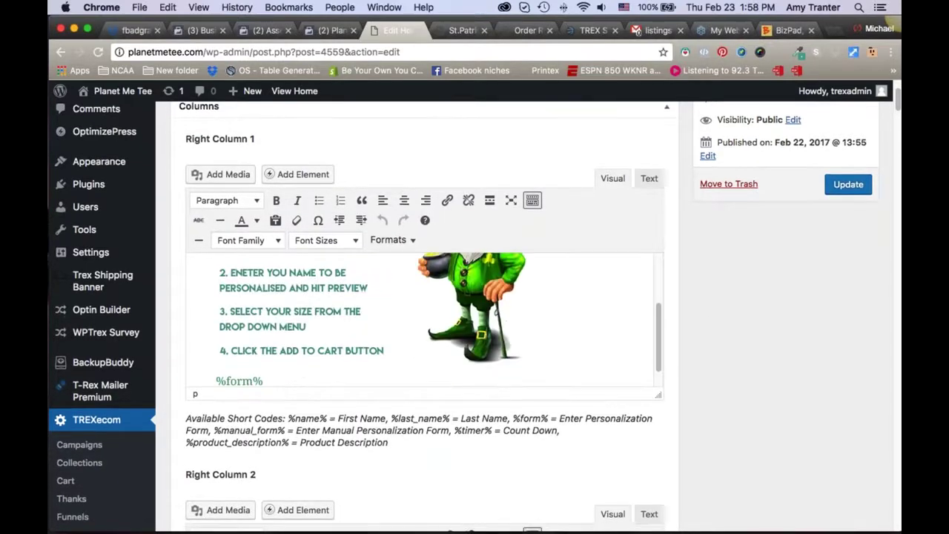
pyautogui.scroll(-10, 424, 311)
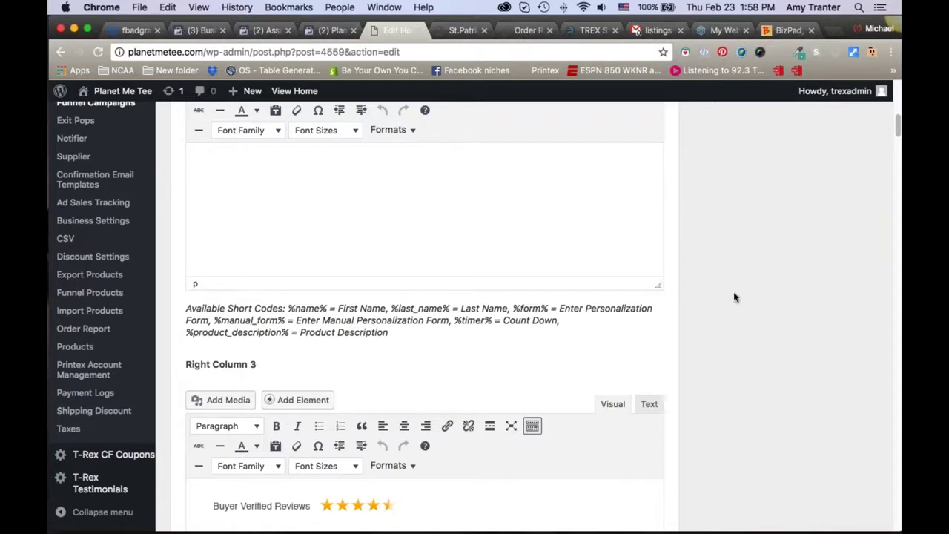
pyautogui.scroll(-1, 733, 296)
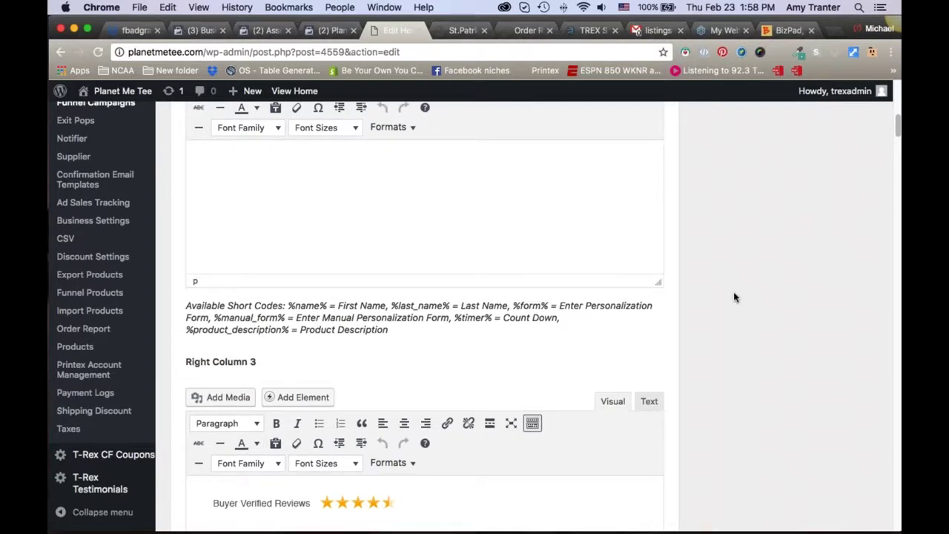
pyautogui.scroll(-4, 733, 296)
pyautogui.scroll(-10, 734, 297)
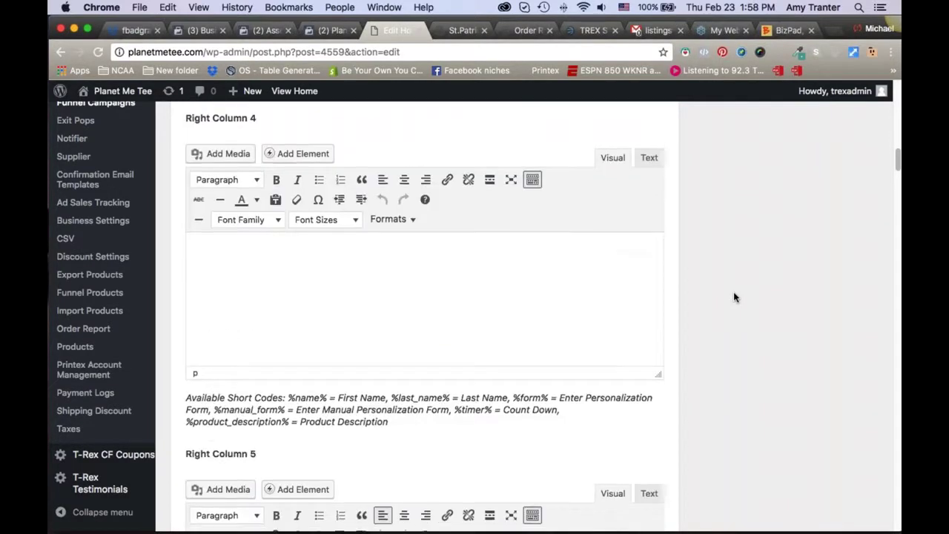
pyautogui.scroll(-2, 734, 297)
pyautogui.scroll(-4, 734, 297)
pyautogui.scroll(-7, 734, 297)
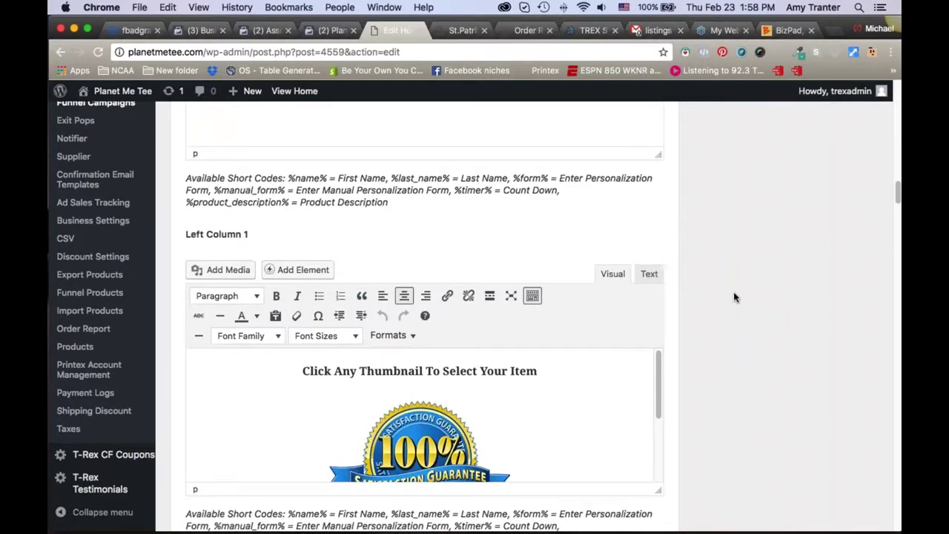
pyautogui.scroll(-3, 734, 297)
pyautogui.scroll(-1, 734, 298)
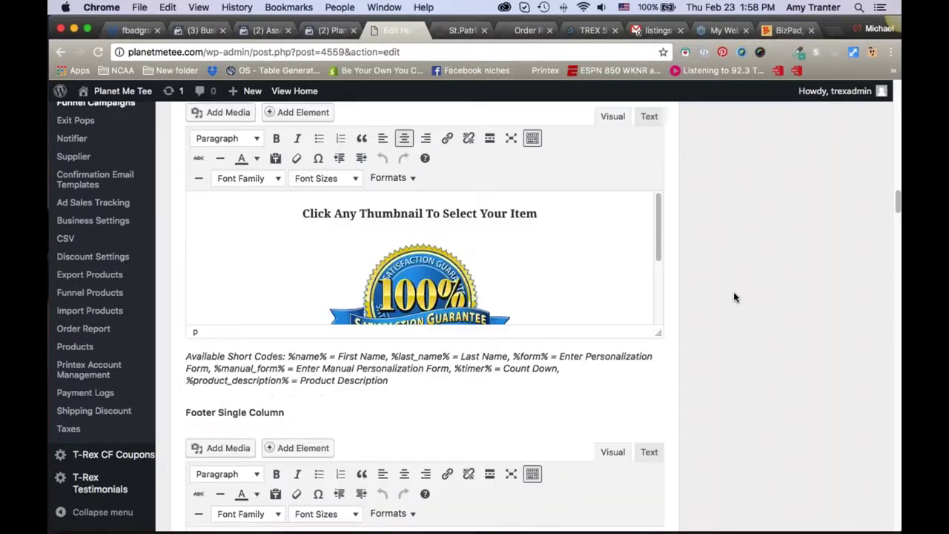
pyautogui.scroll(-10, 734, 297)
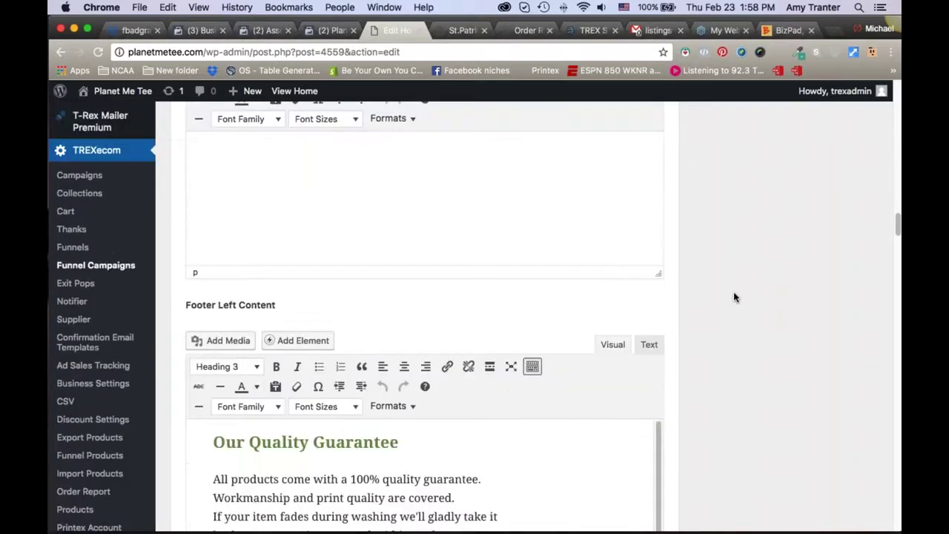
pyautogui.scroll(11, 734, 297)
pyautogui.scroll(15, 734, 297)
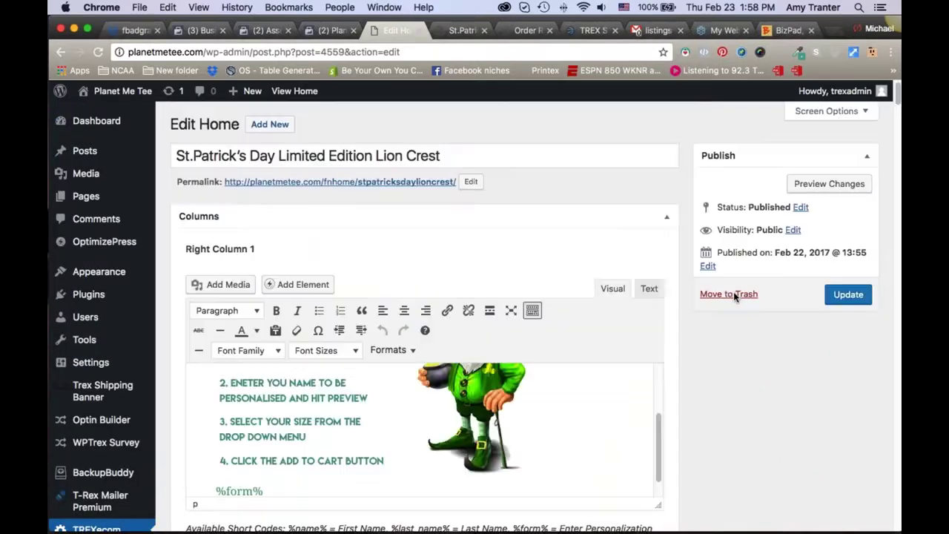
# Collapse the Columns section and review the Page Styling settings, including the products available under Add Products
pyautogui.click(666, 217)
pyautogui.scroll(-4, 217, 261)
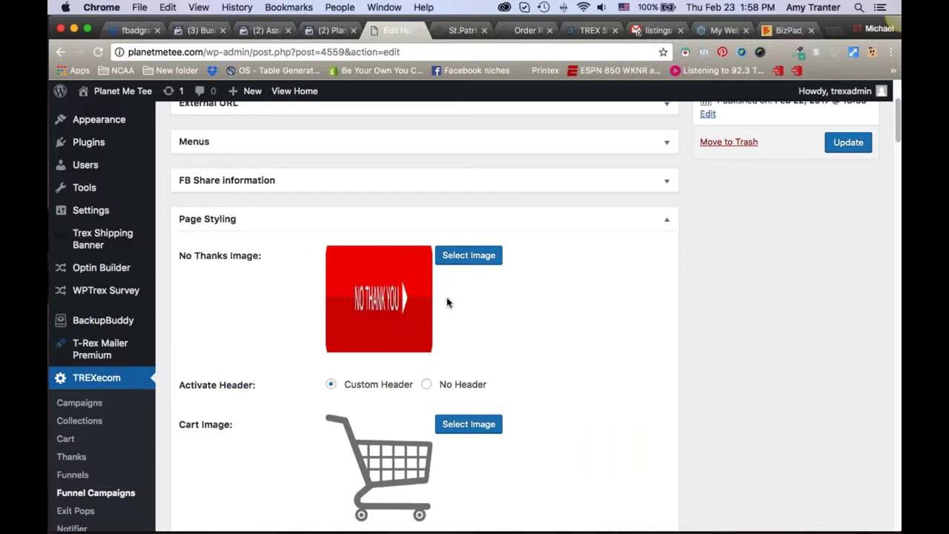
pyautogui.scroll(-15, 610, 312)
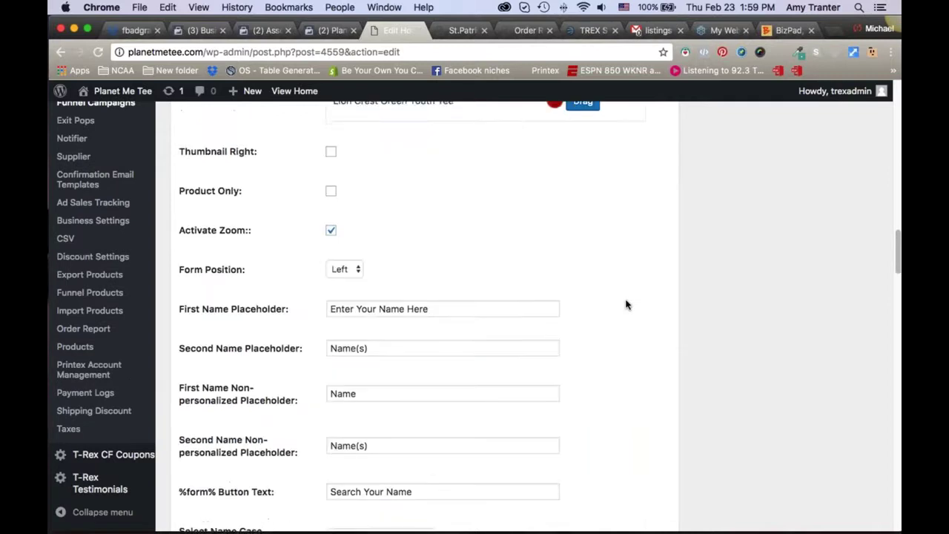
pyautogui.scroll(5, 426, 208)
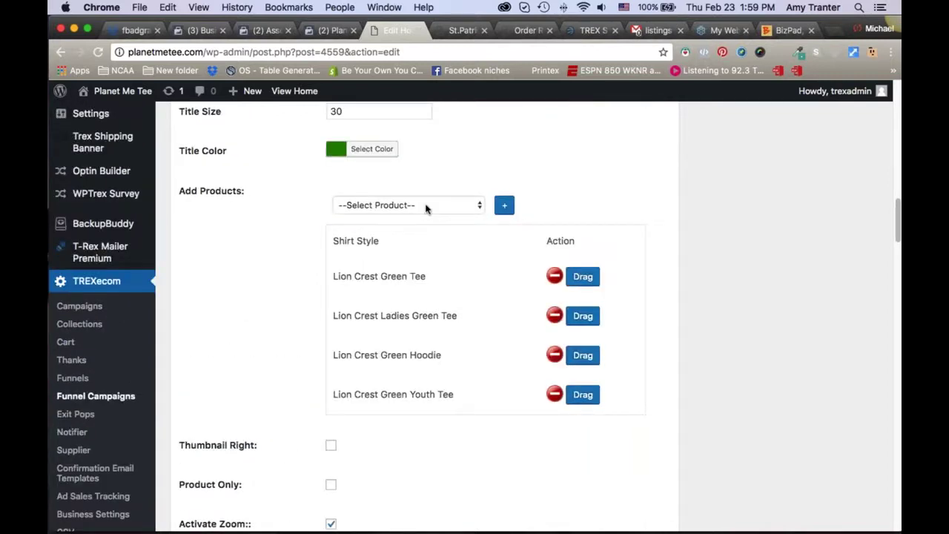
pyautogui.click(425, 209)
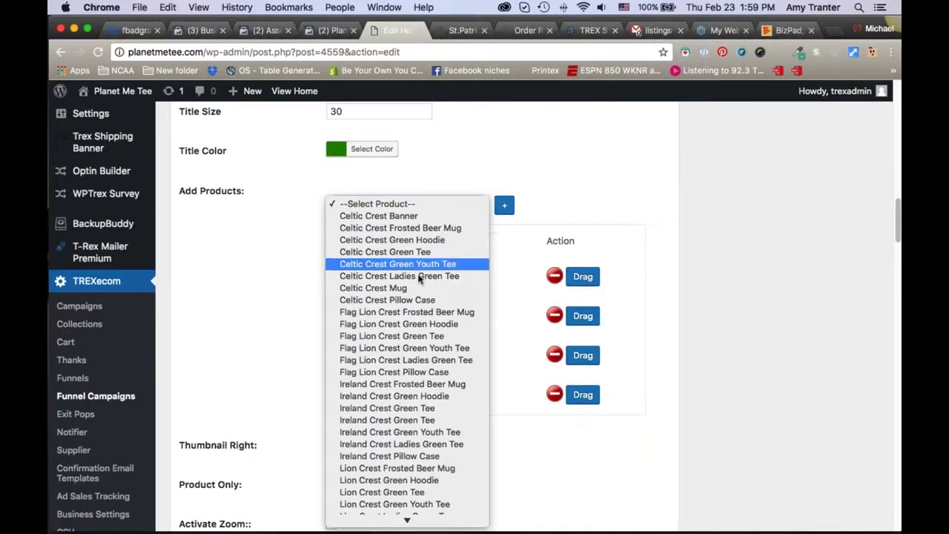
pyautogui.click(694, 216)
pyautogui.scroll(-10, 694, 214)
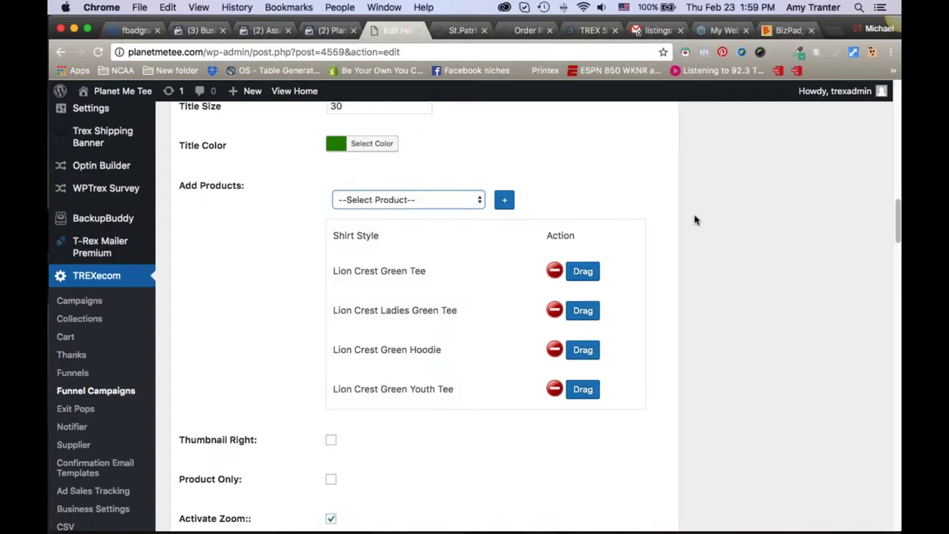
pyautogui.scroll(-5, 687, 245)
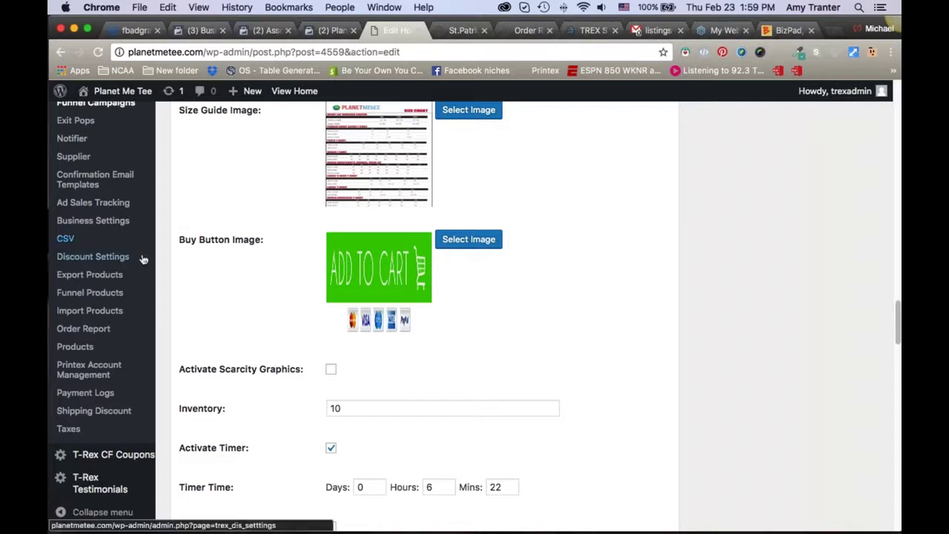
# Go back to the Funnel Products page and look over its product styles
pyautogui.click(86, 293)
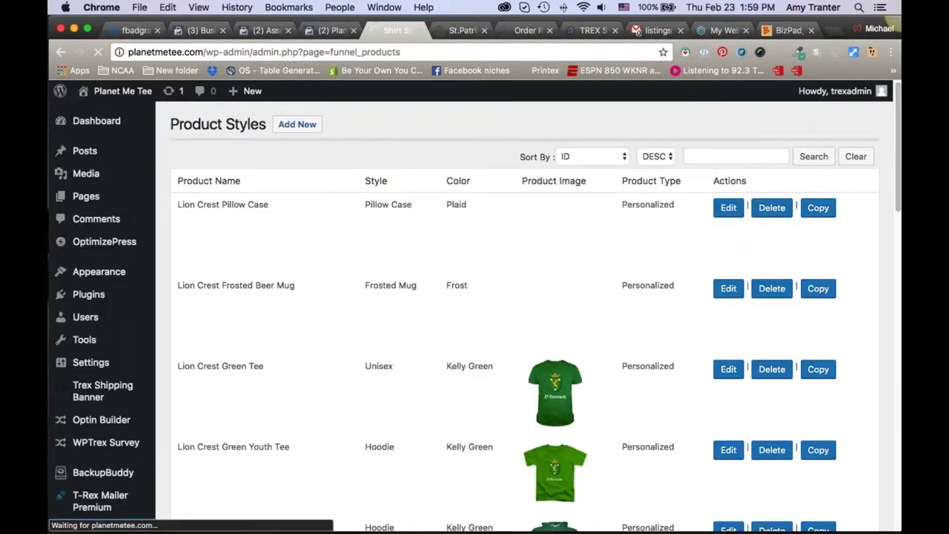
pyautogui.scroll(-10, 96, 338)
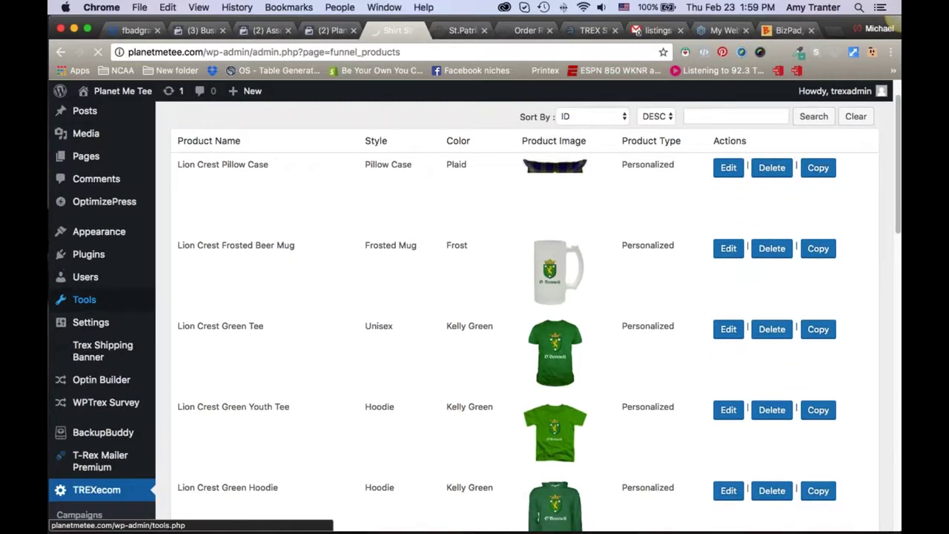
pyautogui.scroll(-2, 93, 339)
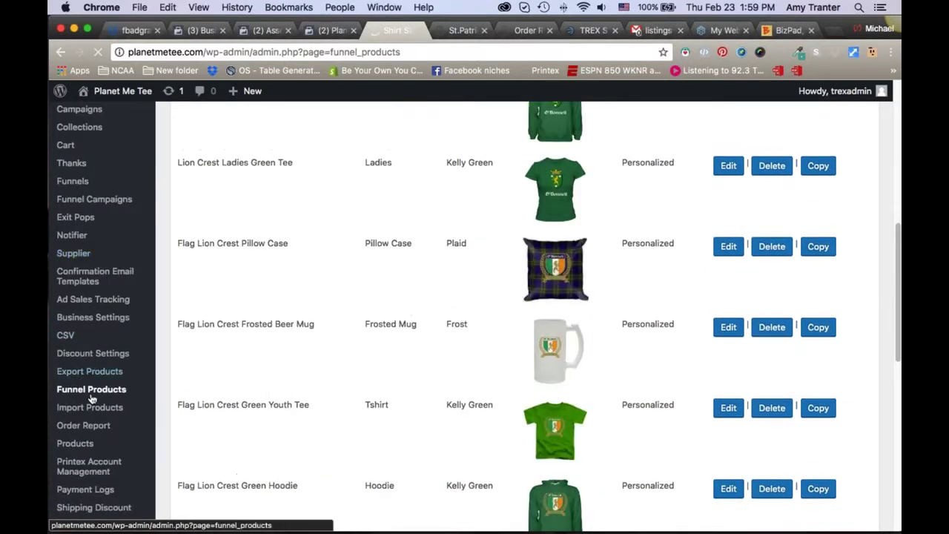
# Open the Funnels list, try to edit the Irish Lion Crest funnel, and return to the list
pyautogui.click(74, 182)
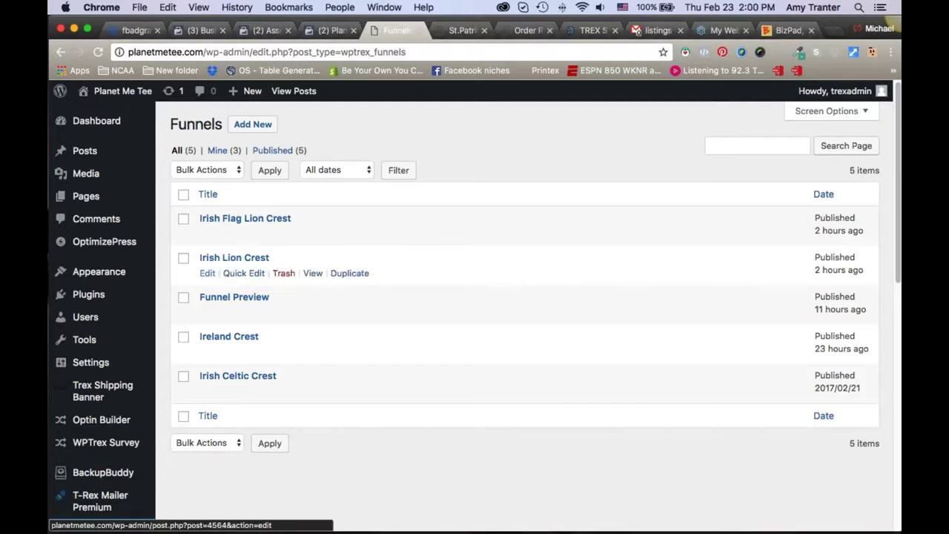
pyautogui.click(207, 273)
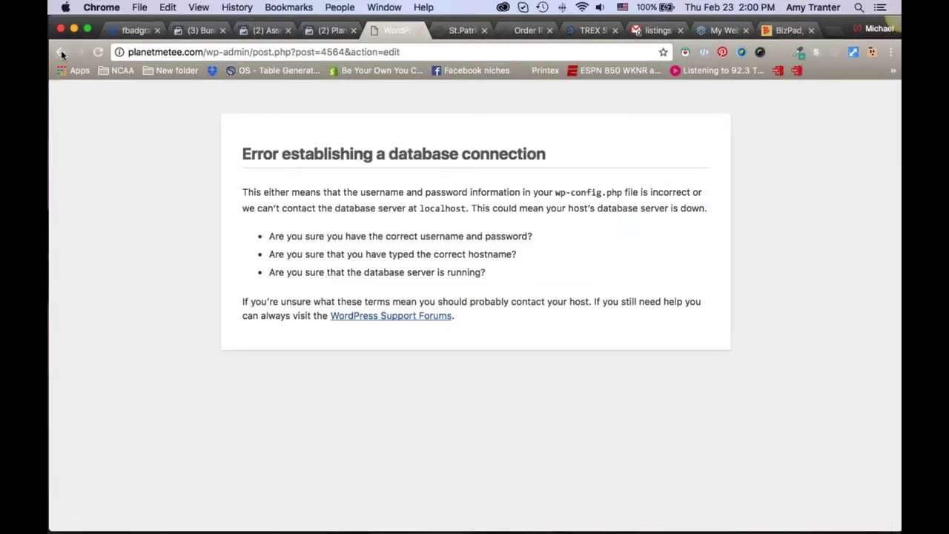
pyautogui.click(61, 50)
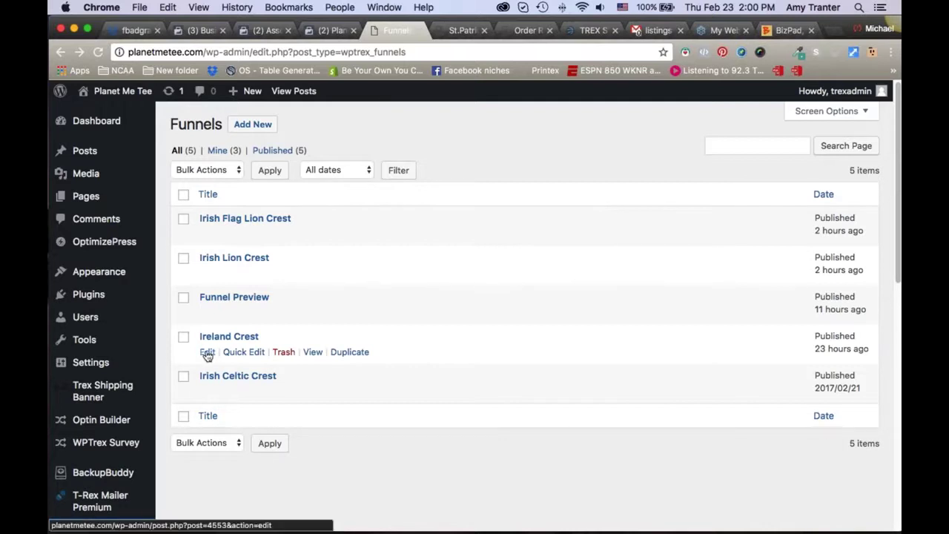
# Open the Ireland Crest funnel for editing and view its main campaign choices, keeping St.Patrick's Day Limited Edition Ireland Crest selected
pyautogui.click(207, 353)
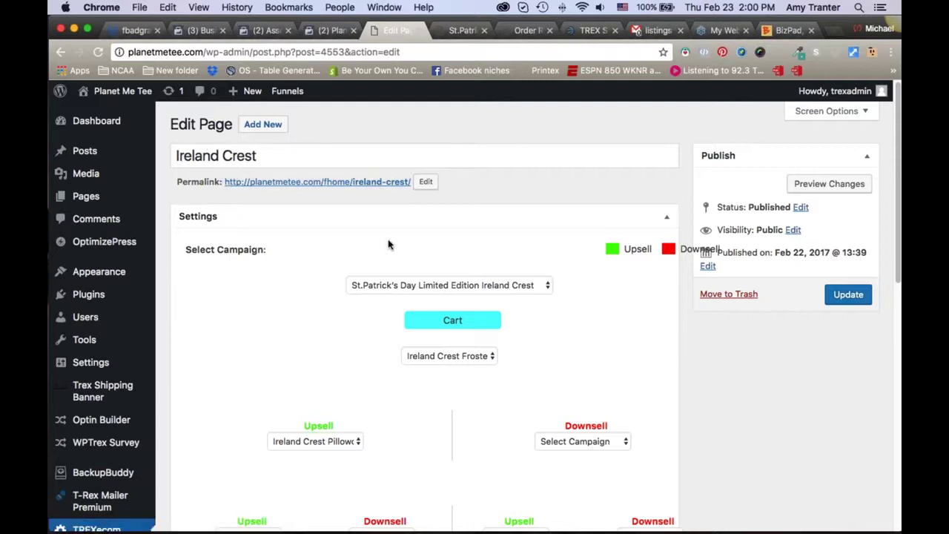
pyautogui.scroll(-1, 387, 245)
pyautogui.scroll(-3, 388, 245)
pyautogui.click(439, 239)
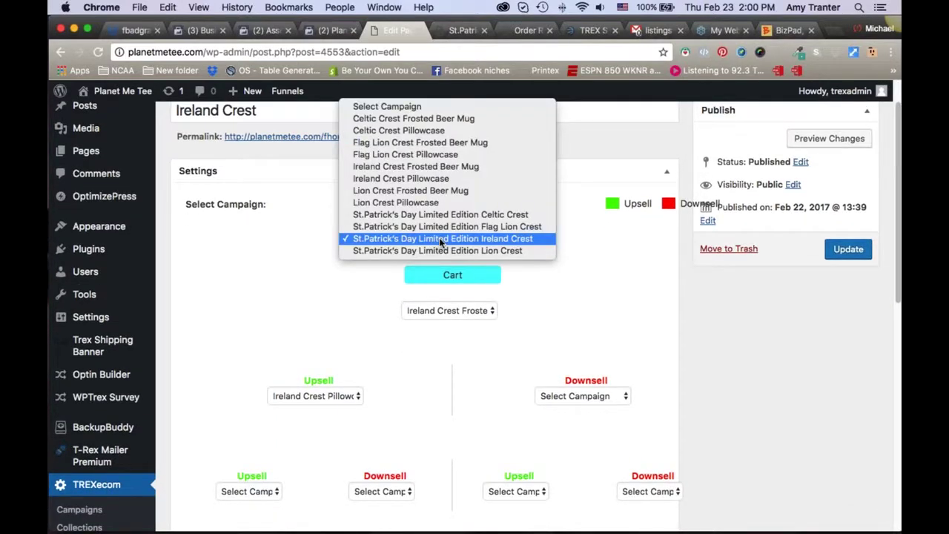
pyautogui.click(439, 238)
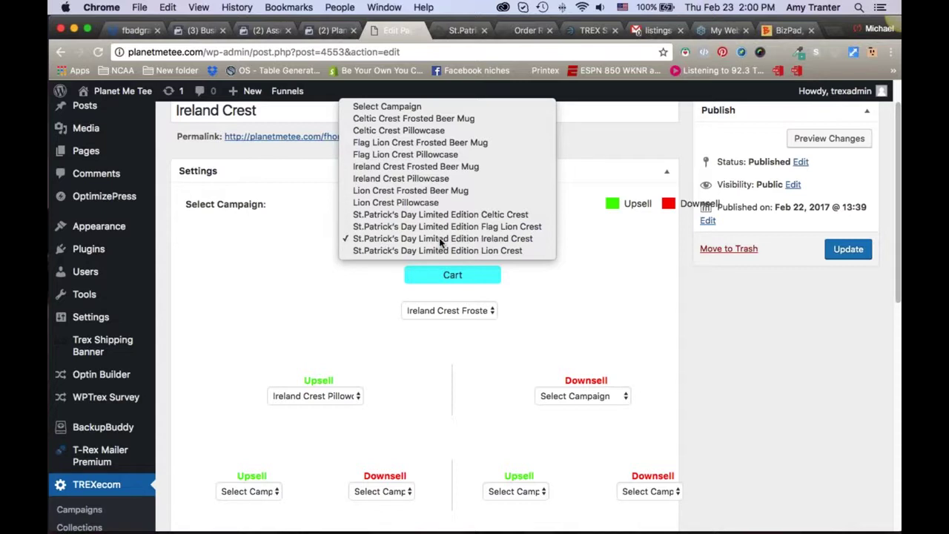
# Review the campaign choices for the offer after the cart and its first upsell, keeping Ireland Crest Frosted Beer Mug and Ireland Crest Pillowcase
pyautogui.click(489, 238)
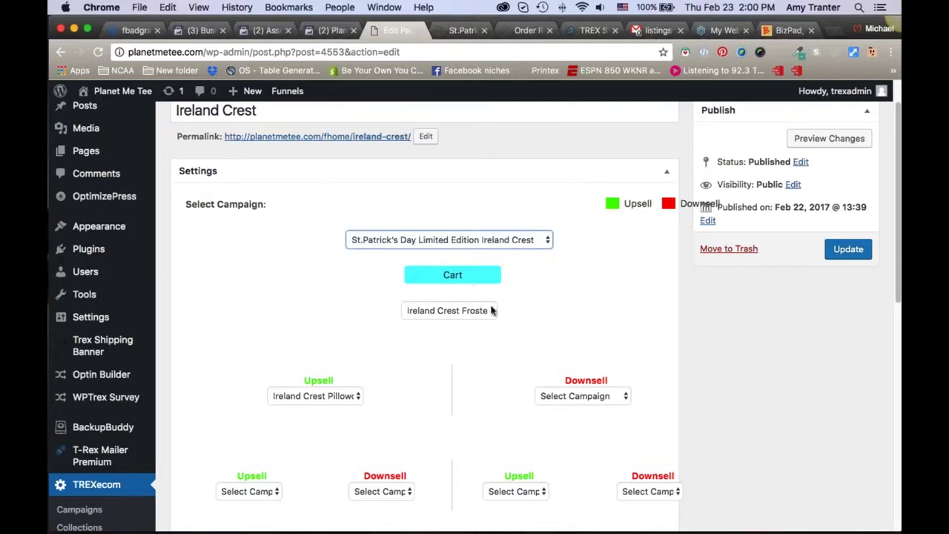
pyautogui.click(469, 311)
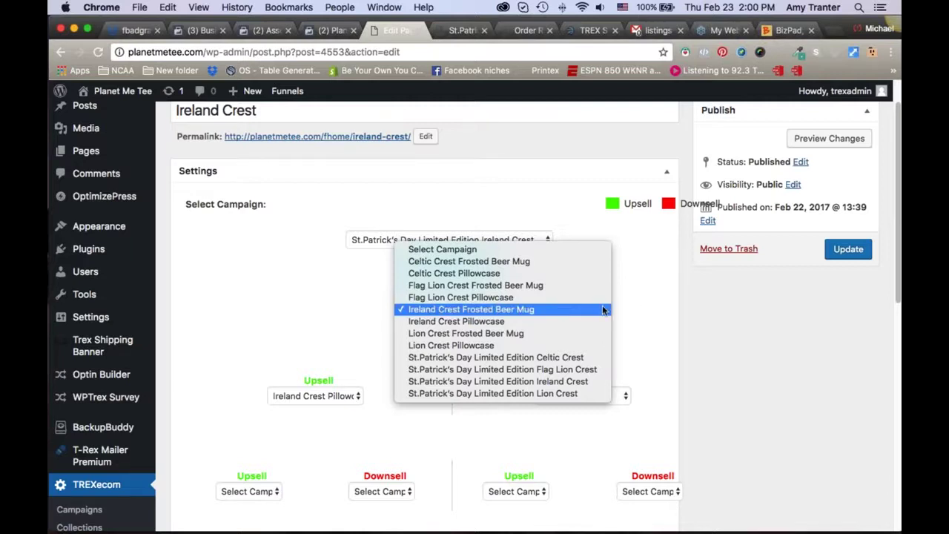
pyautogui.click(649, 317)
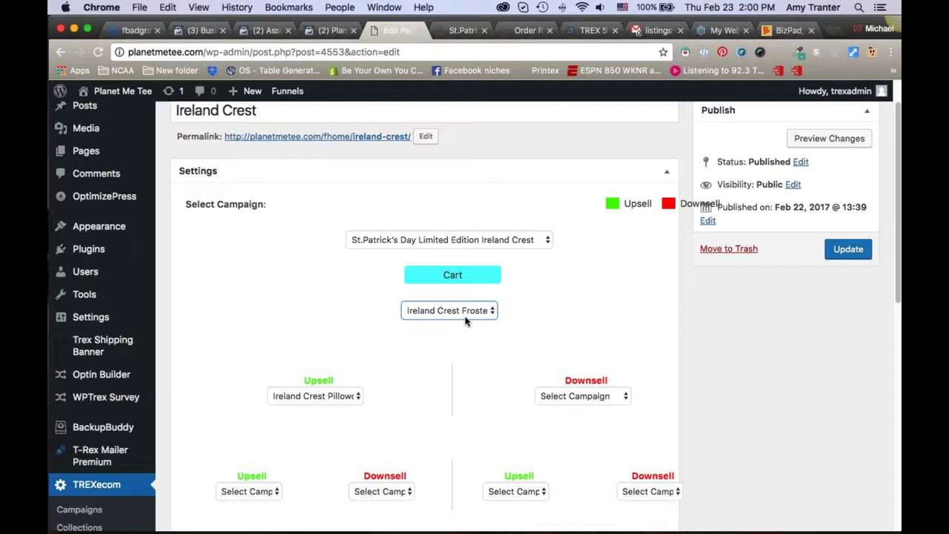
pyautogui.click(341, 399)
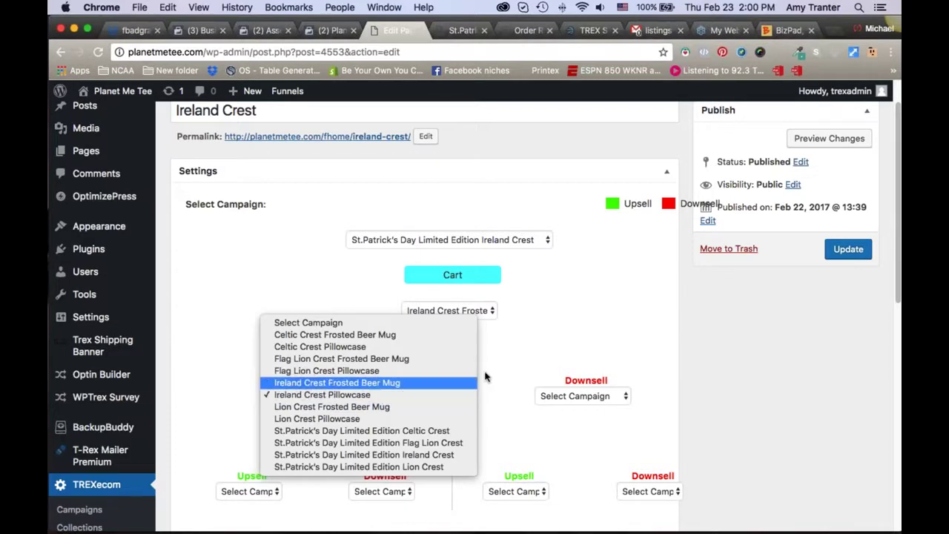
pyautogui.click(532, 344)
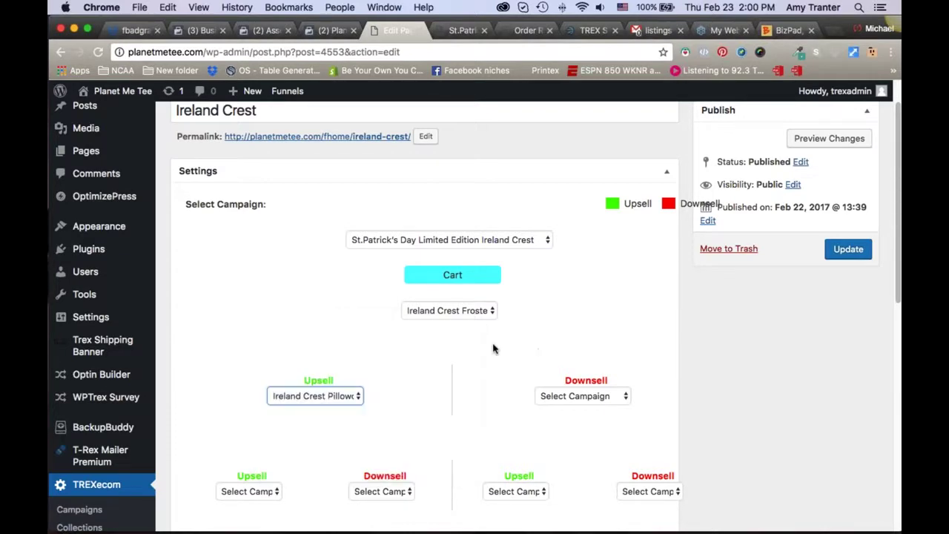
# Look over the funnel's remaining upsell and downsell slots, the thank-you page selection and the name personalization options
pyautogui.scroll(-8, 514, 375)
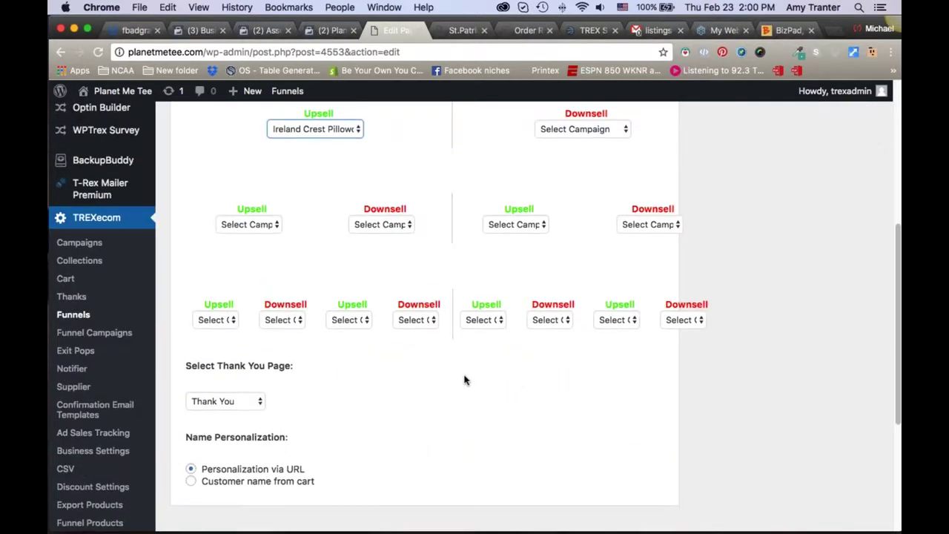
pyautogui.scroll(1, 466, 380)
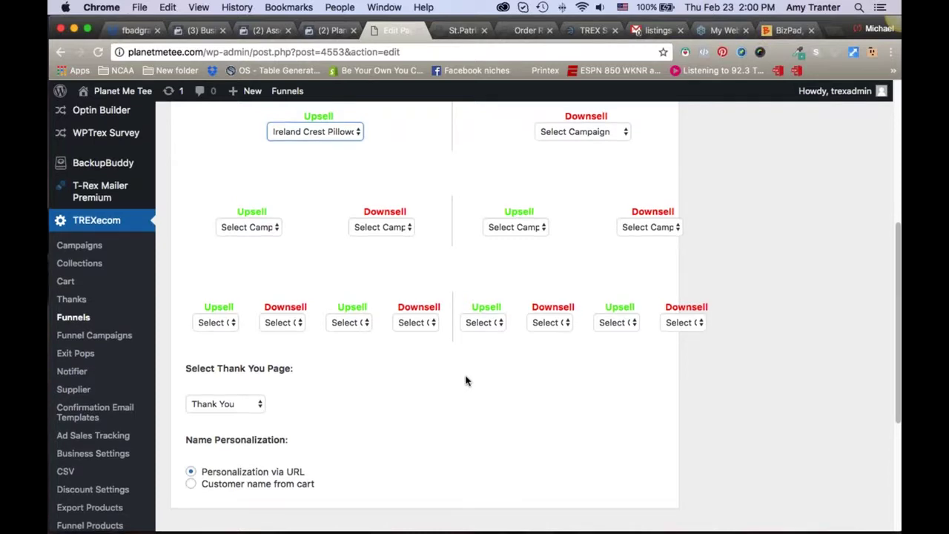
pyautogui.scroll(8, 465, 380)
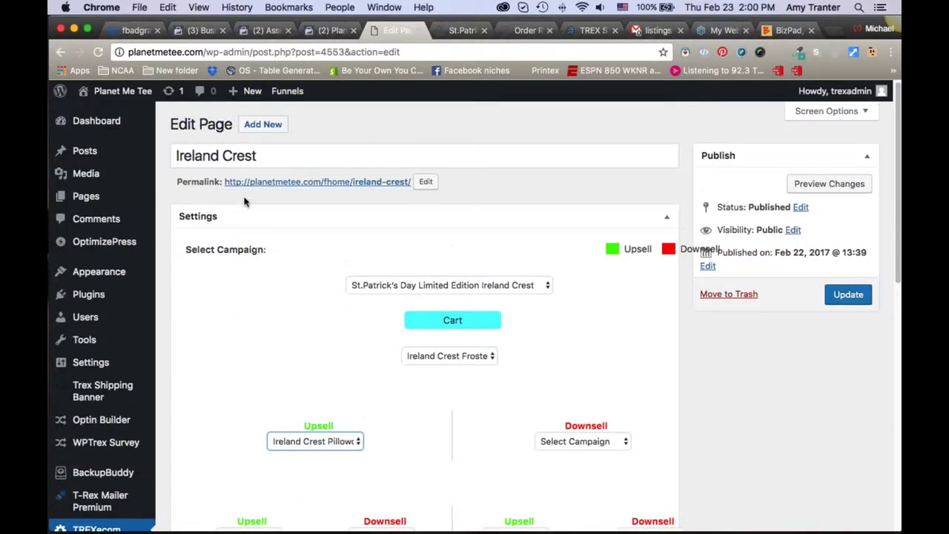